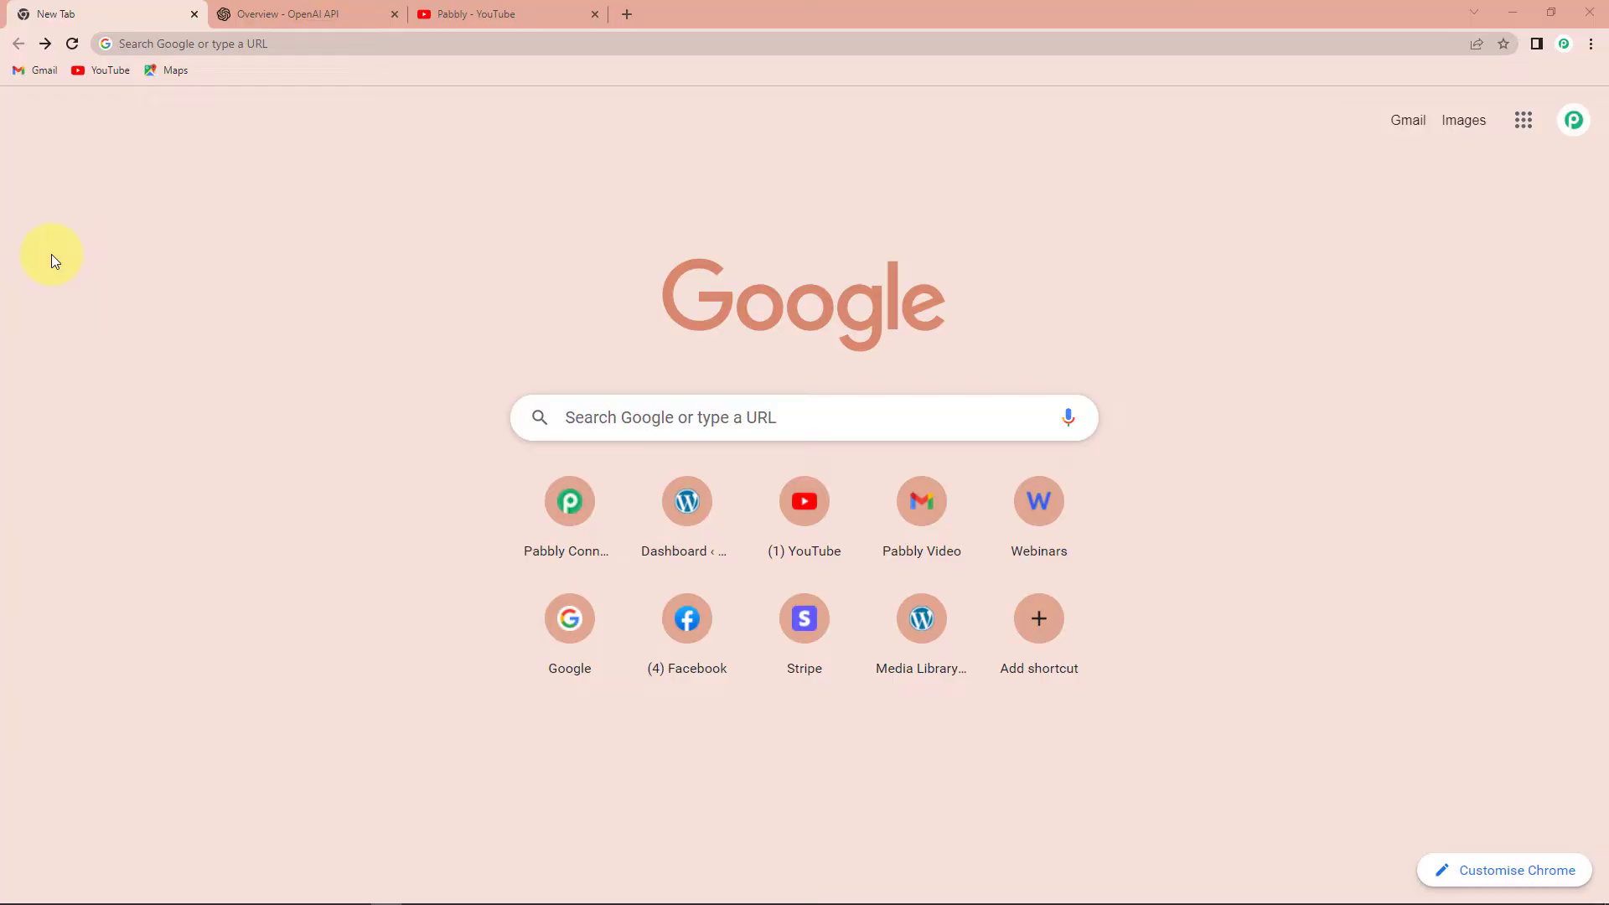
- Open pabbly.com/connect, sign in to the account and access the Pabbly Connect app
{"action": "left_click", "coordinate": [149, 43]}
{"action": "type", "text": "pa"}
{"action": "key", "text": "Return"}
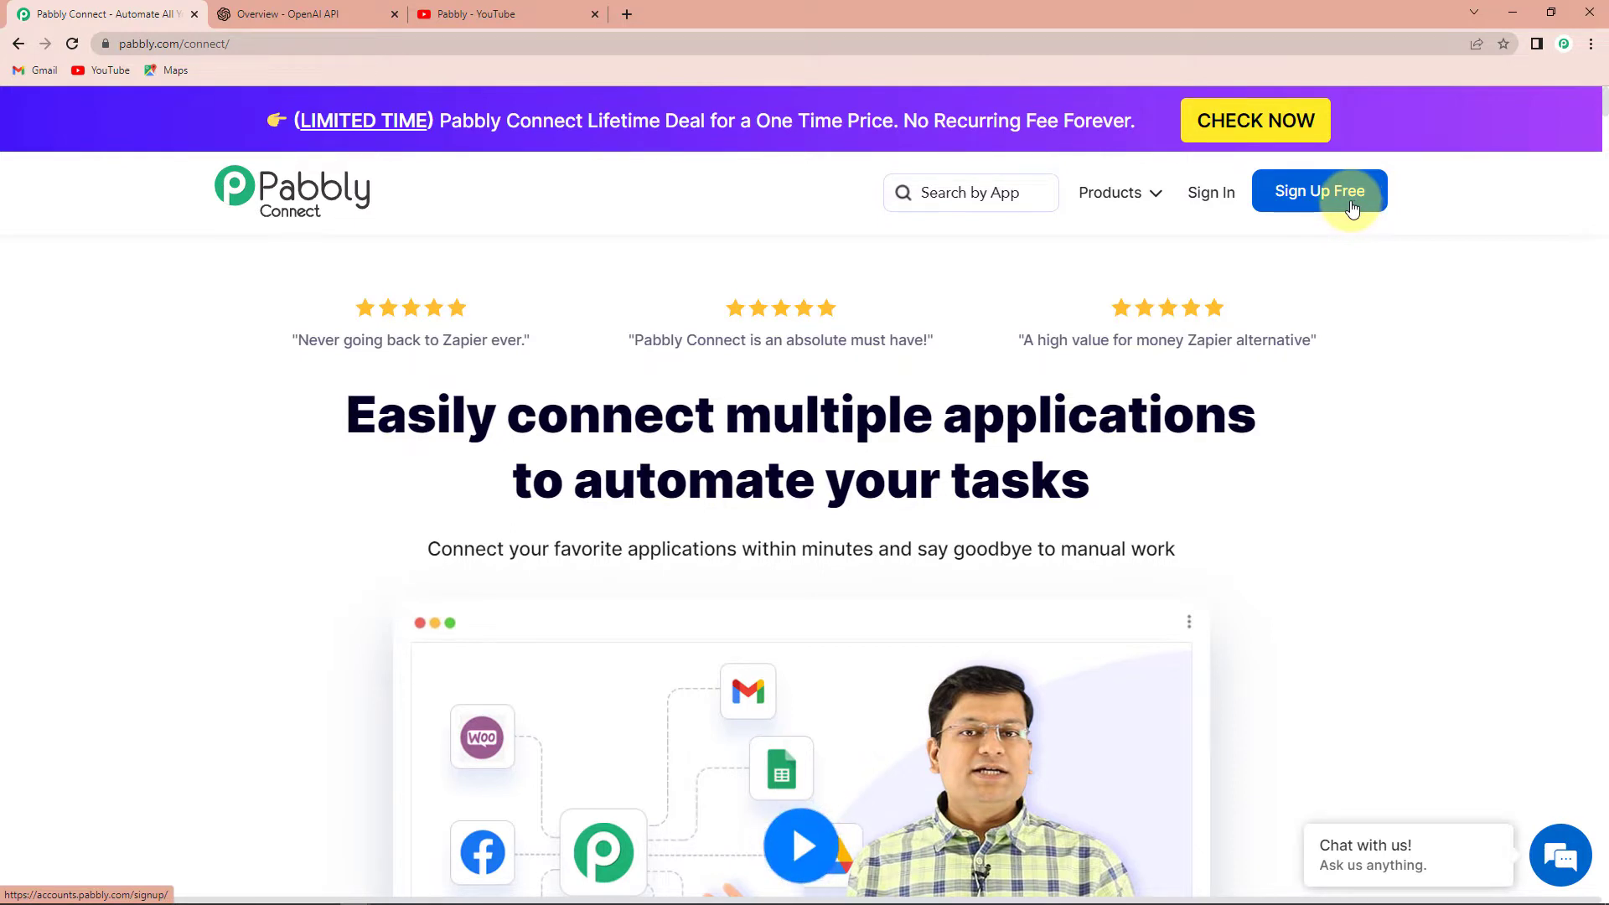
{"action": "left_click", "coordinate": [1212, 193]}
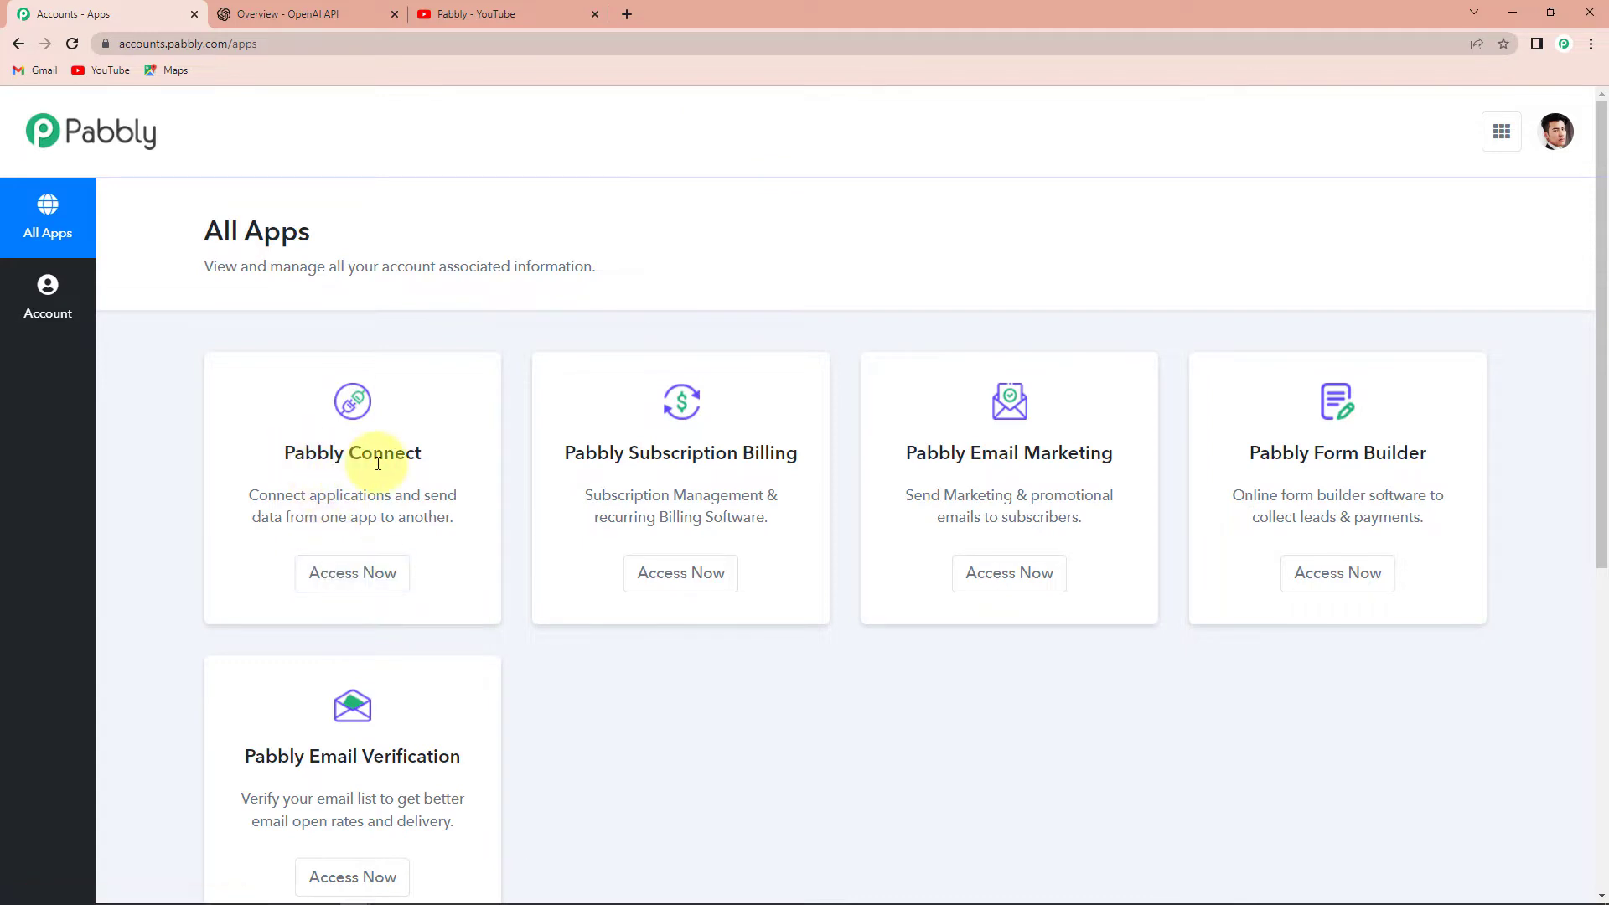
{"action": "left_click", "coordinate": [353, 575]}
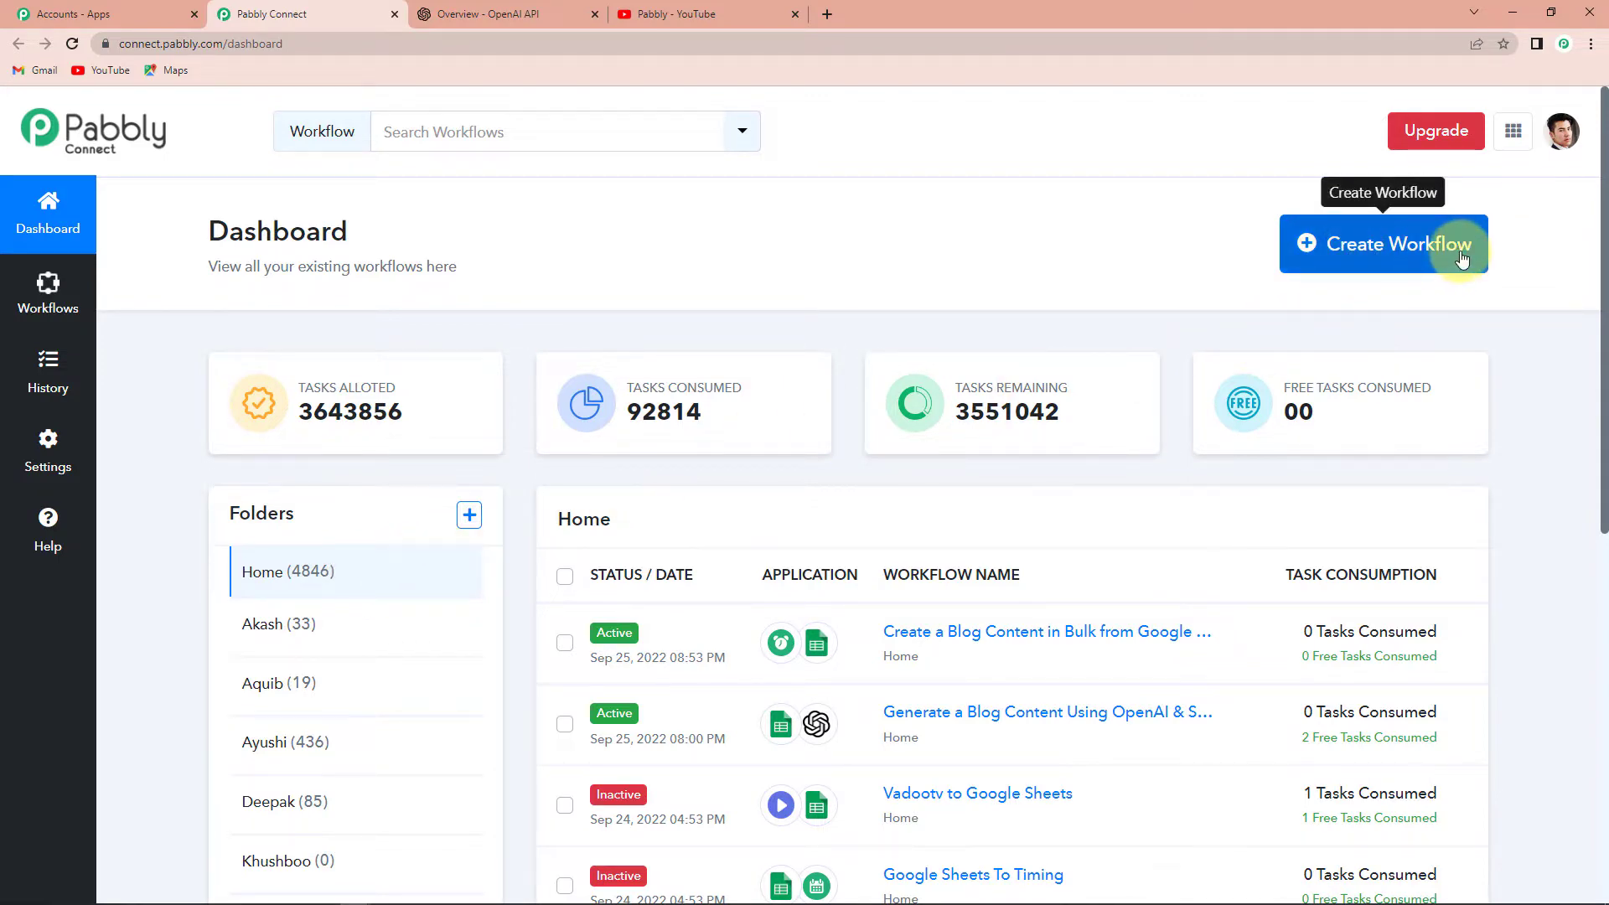
- Create a new workflow named "Youtube OpenAI Integration"
{"action": "left_click", "coordinate": [1418, 256]}
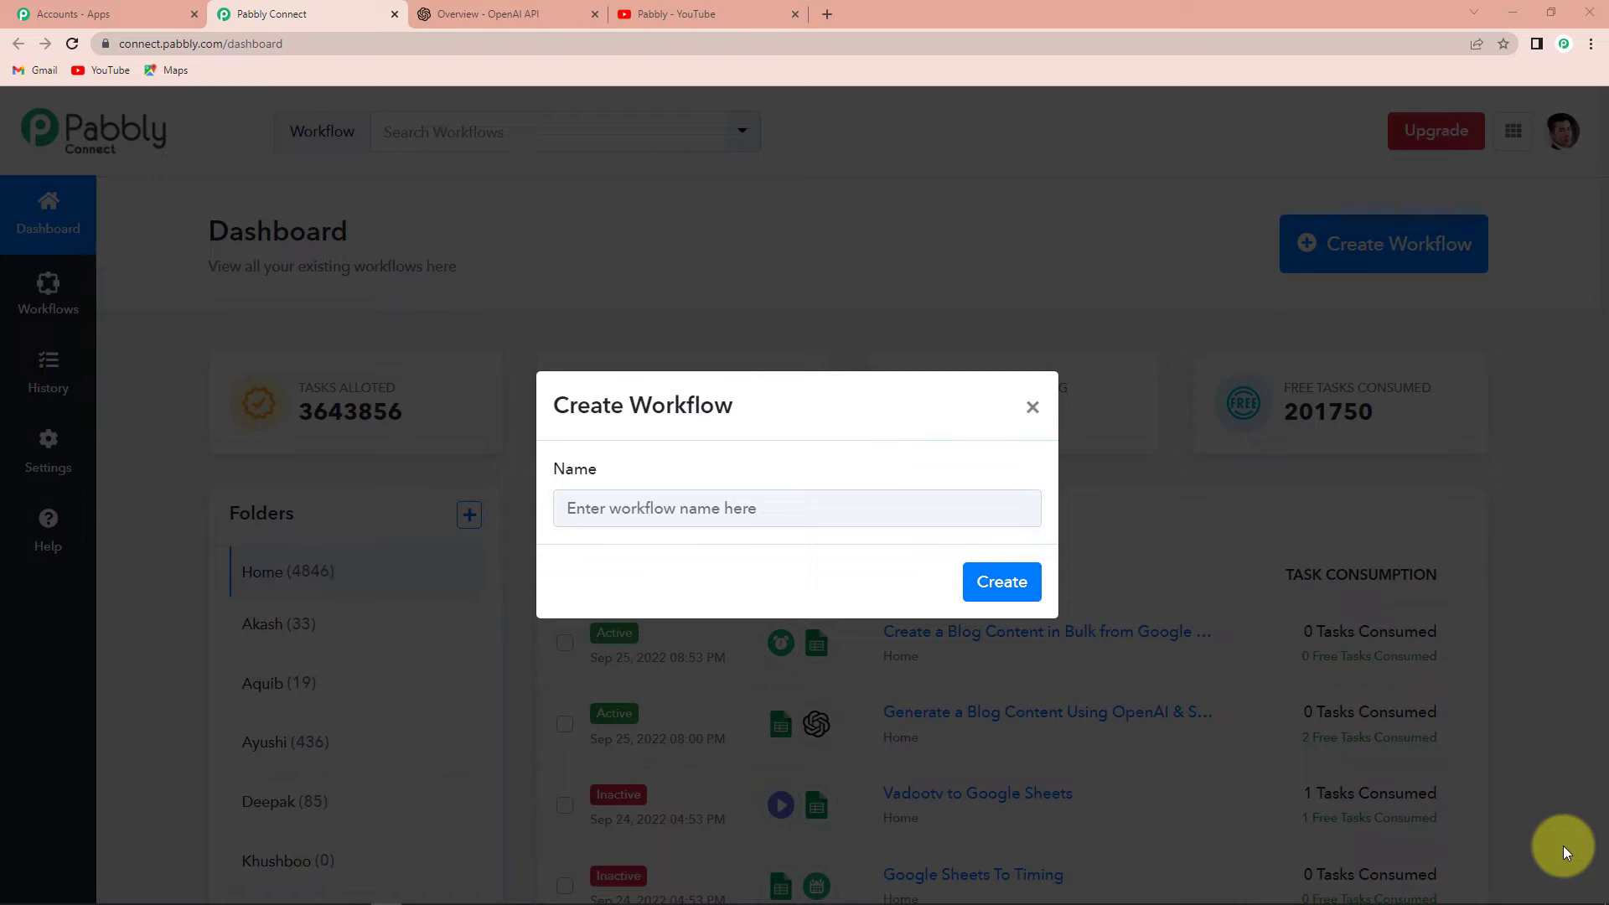
{"action": "left_click", "coordinate": [737, 508]}
{"action": "type", "text": "Youtube "}
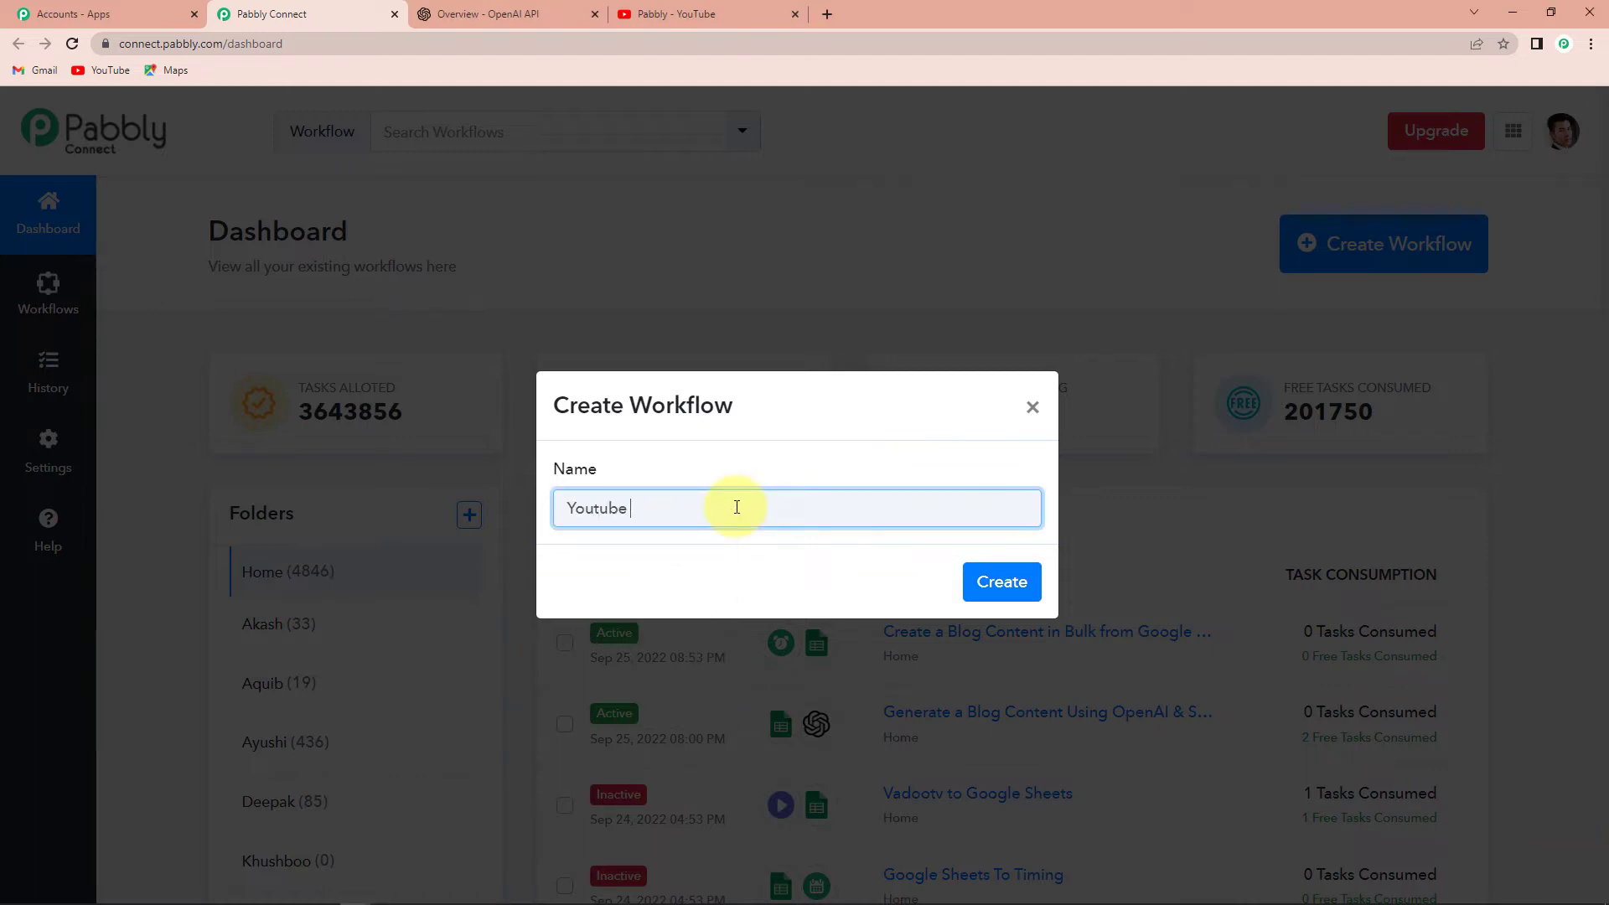
{"action": "type", "text": "OpenAI Integration"}
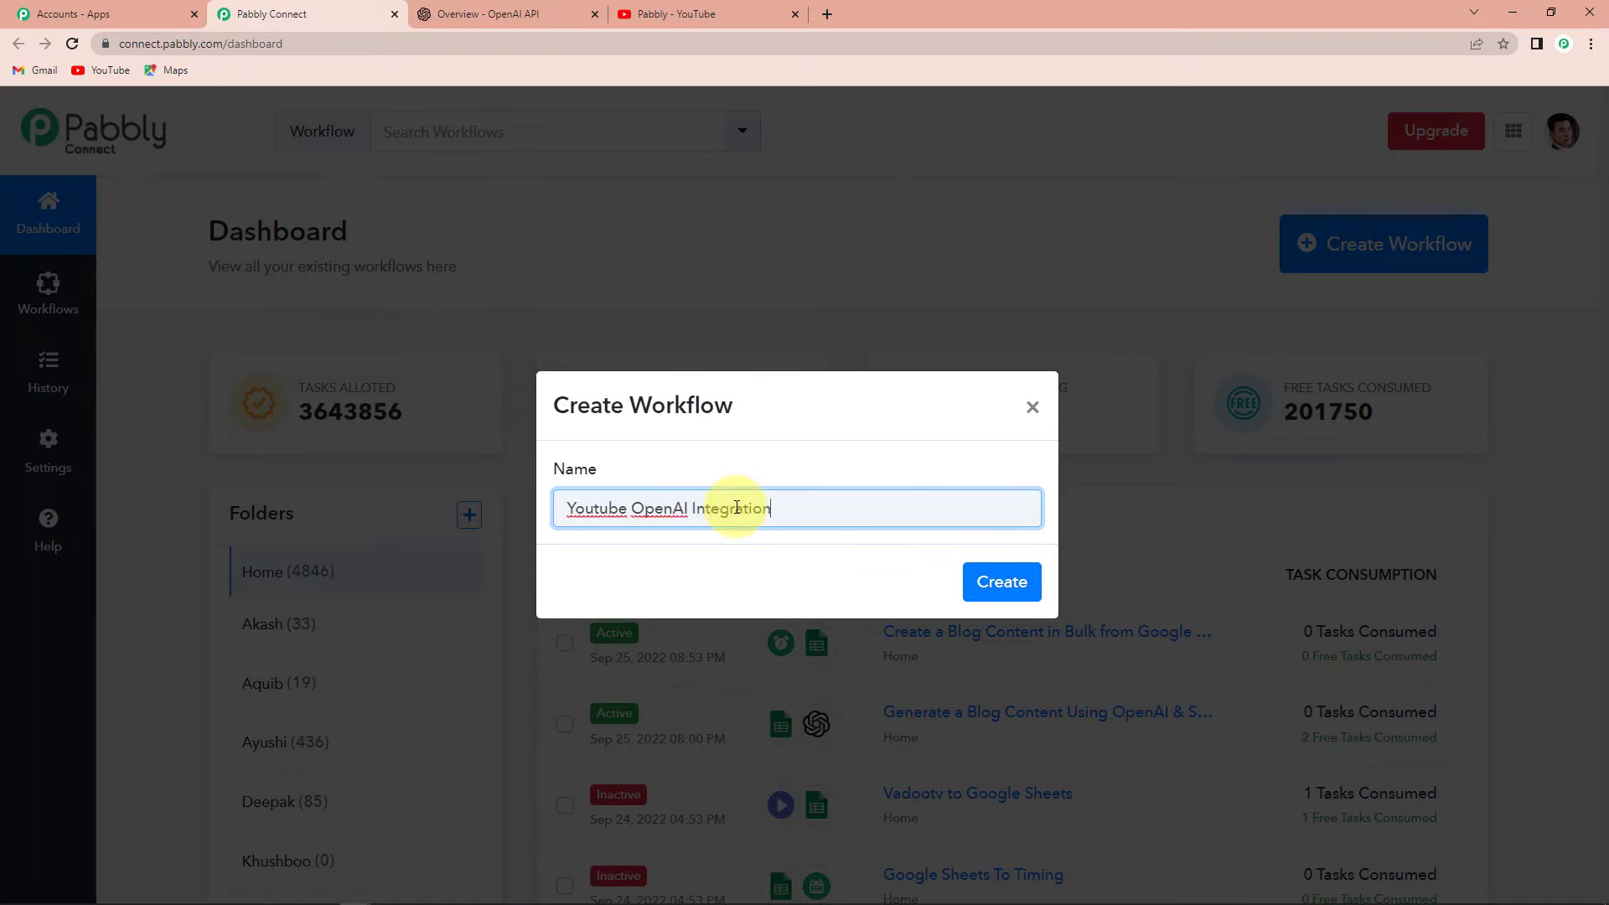
{"action": "left_click", "coordinate": [1006, 583]}
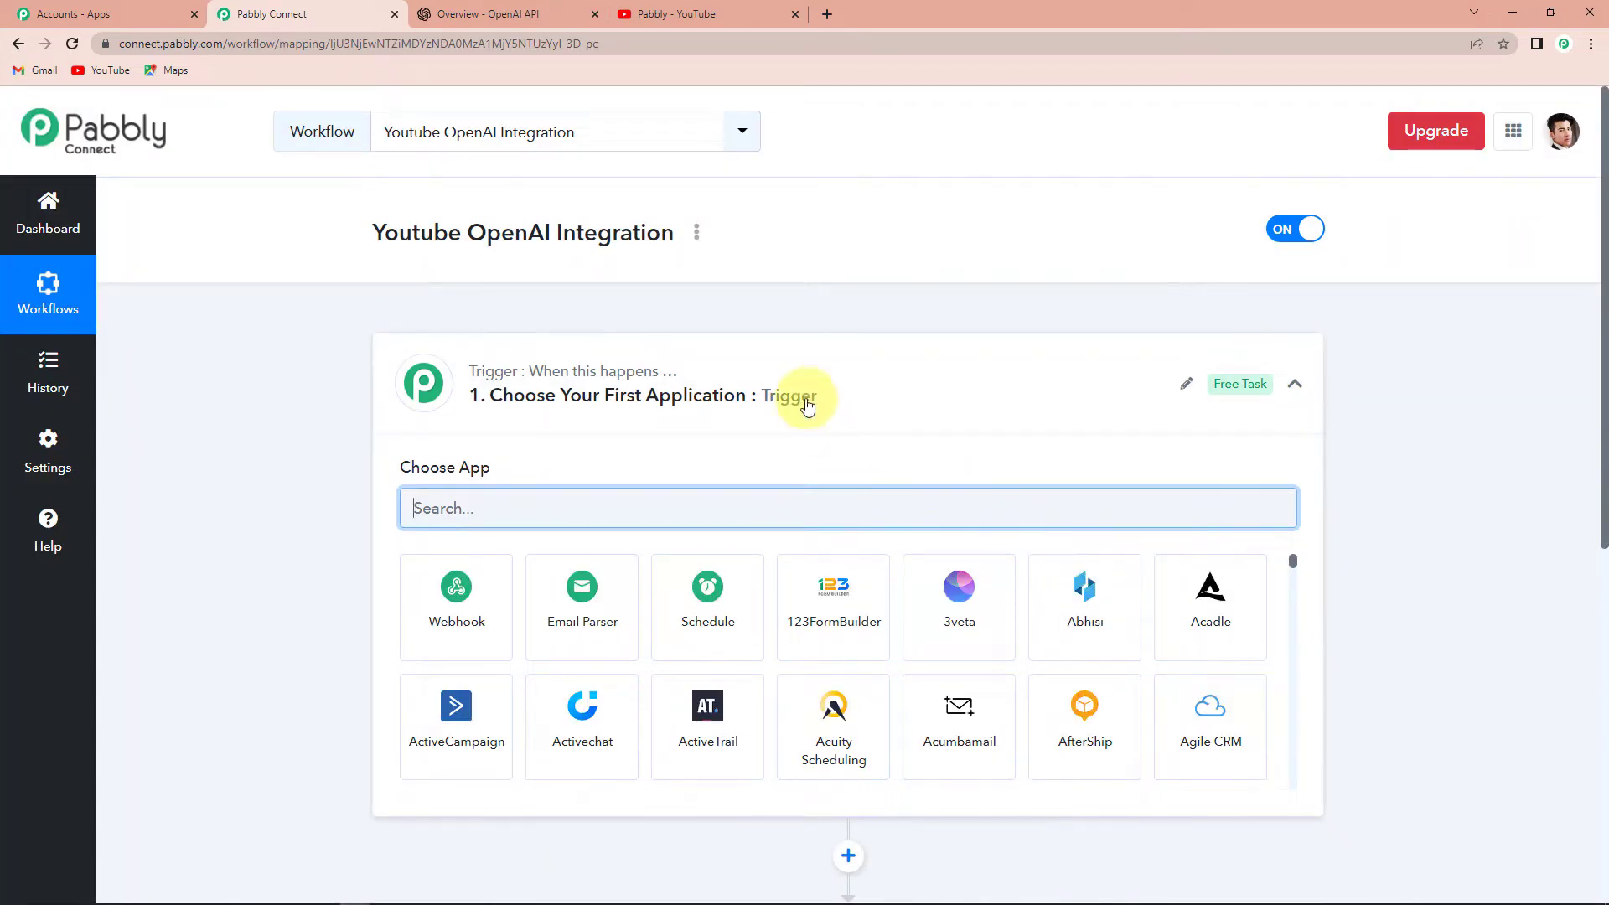
- Choose YouTube as the trigger application with the event New Video in Channel with Video URL
{"action": "scroll", "coordinate": [815, 461], "scroll_direction": "down", "scroll_amount": 3}
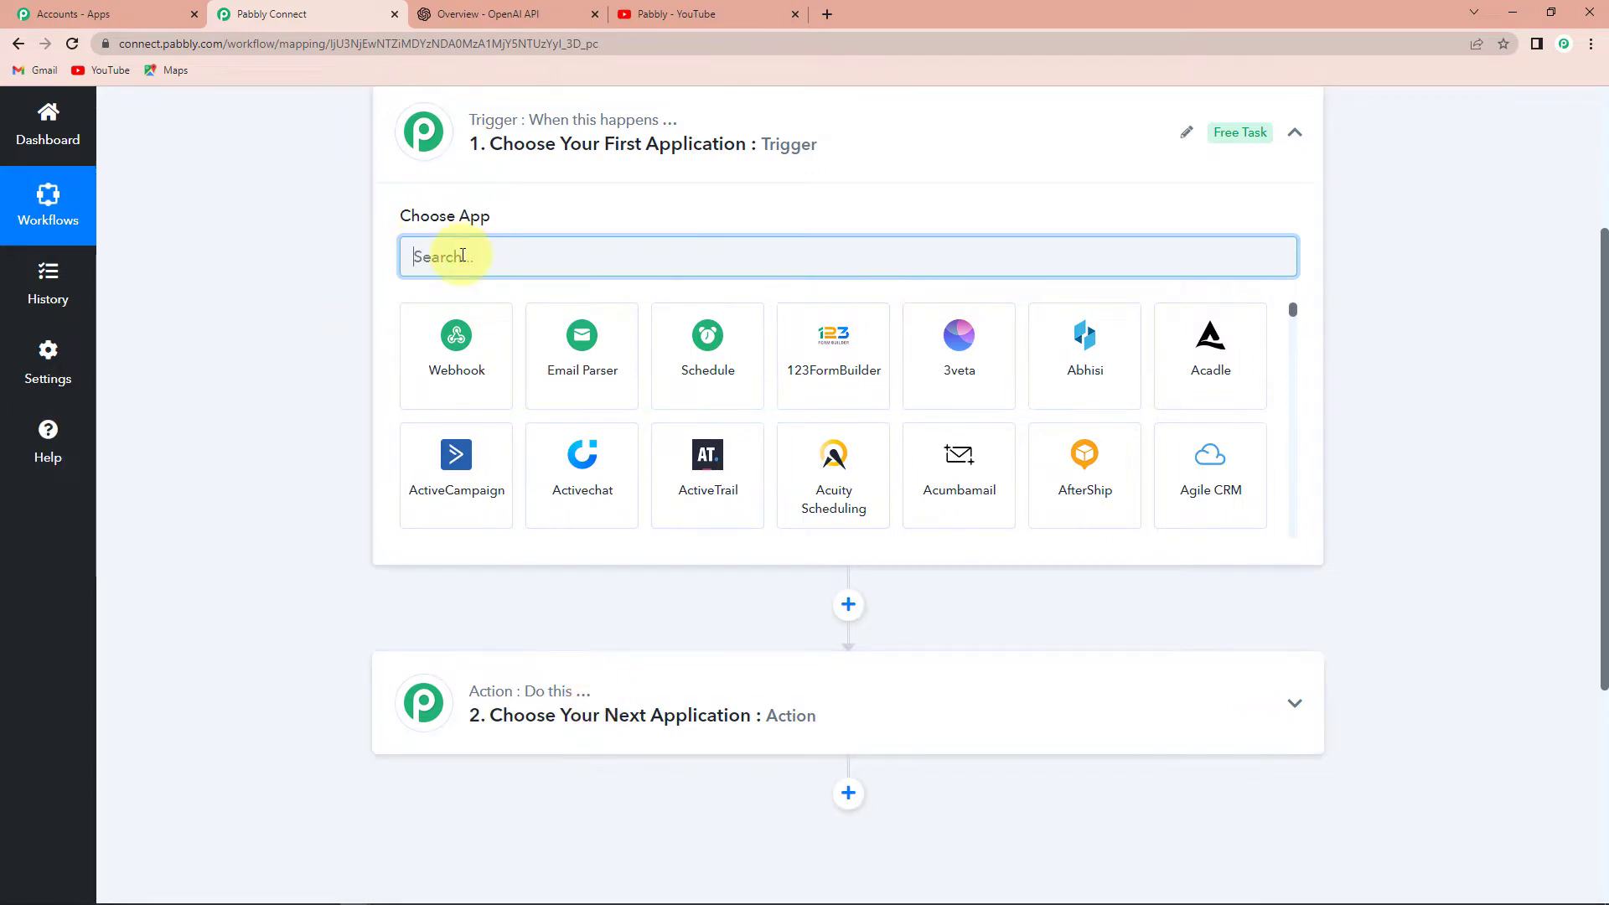
{"action": "type", "text": "Youtube"}
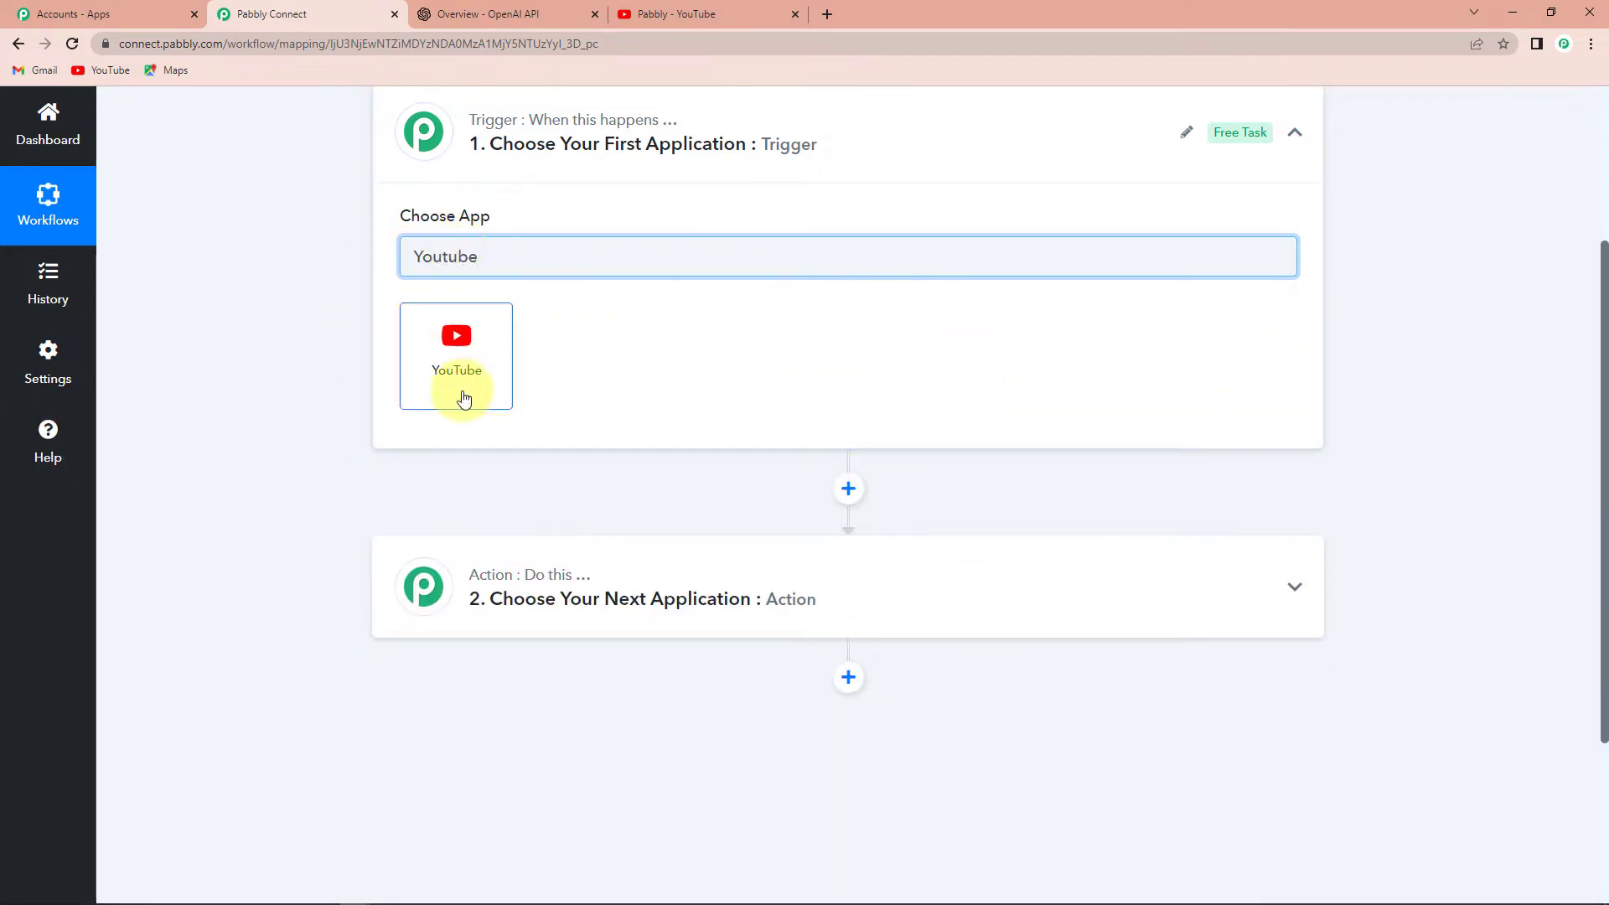
{"action": "left_click", "coordinate": [465, 398]}
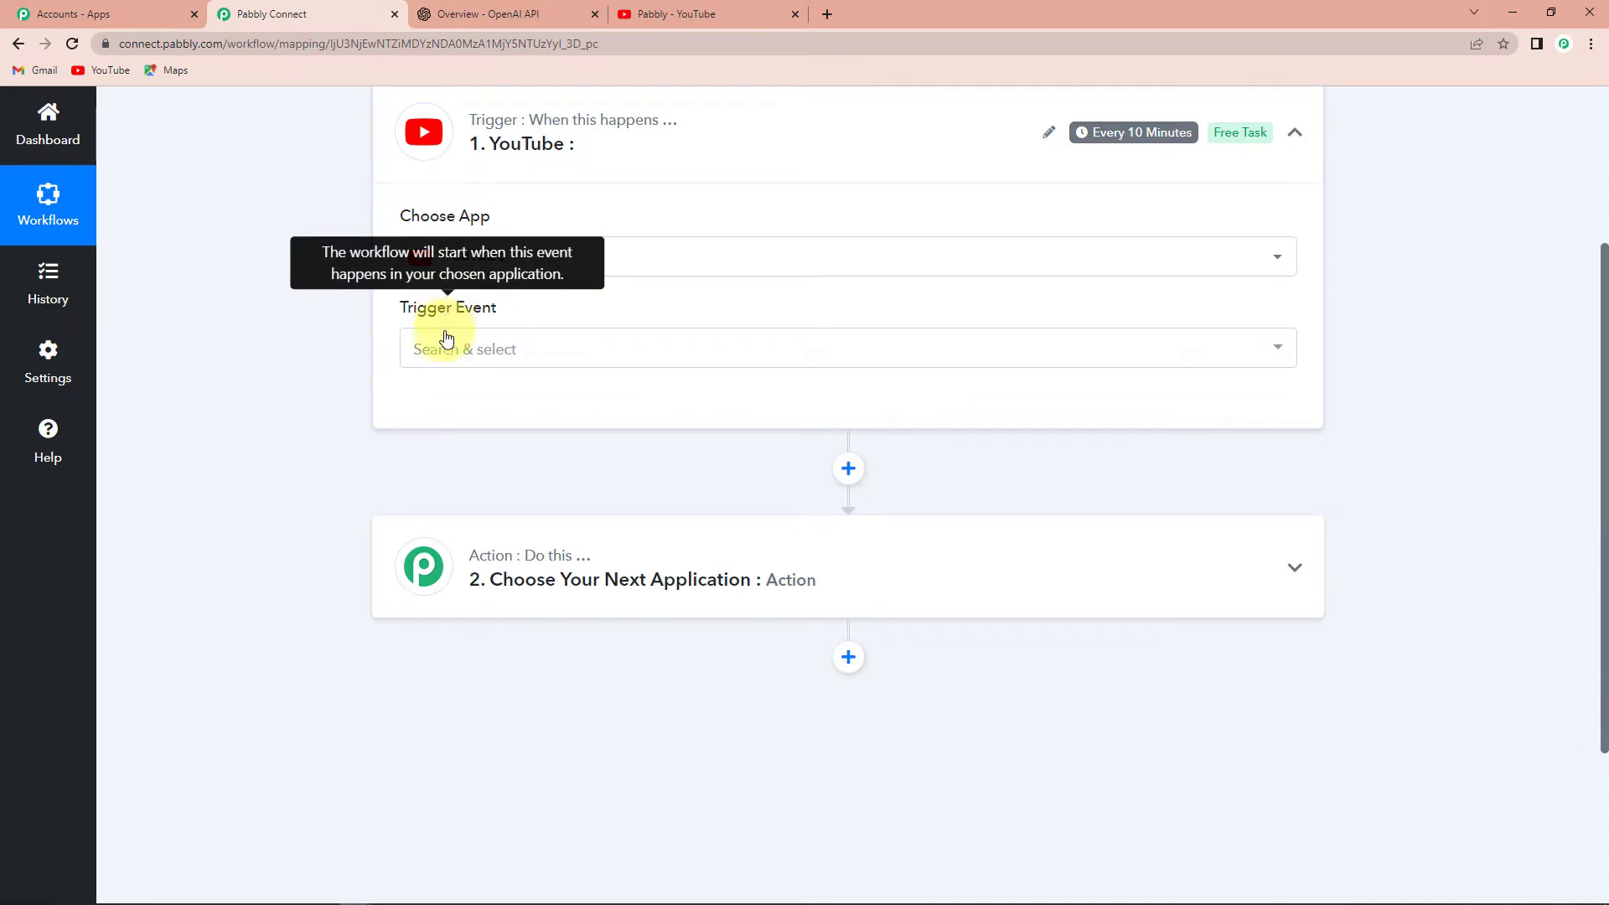
{"action": "left_click", "coordinate": [448, 351]}
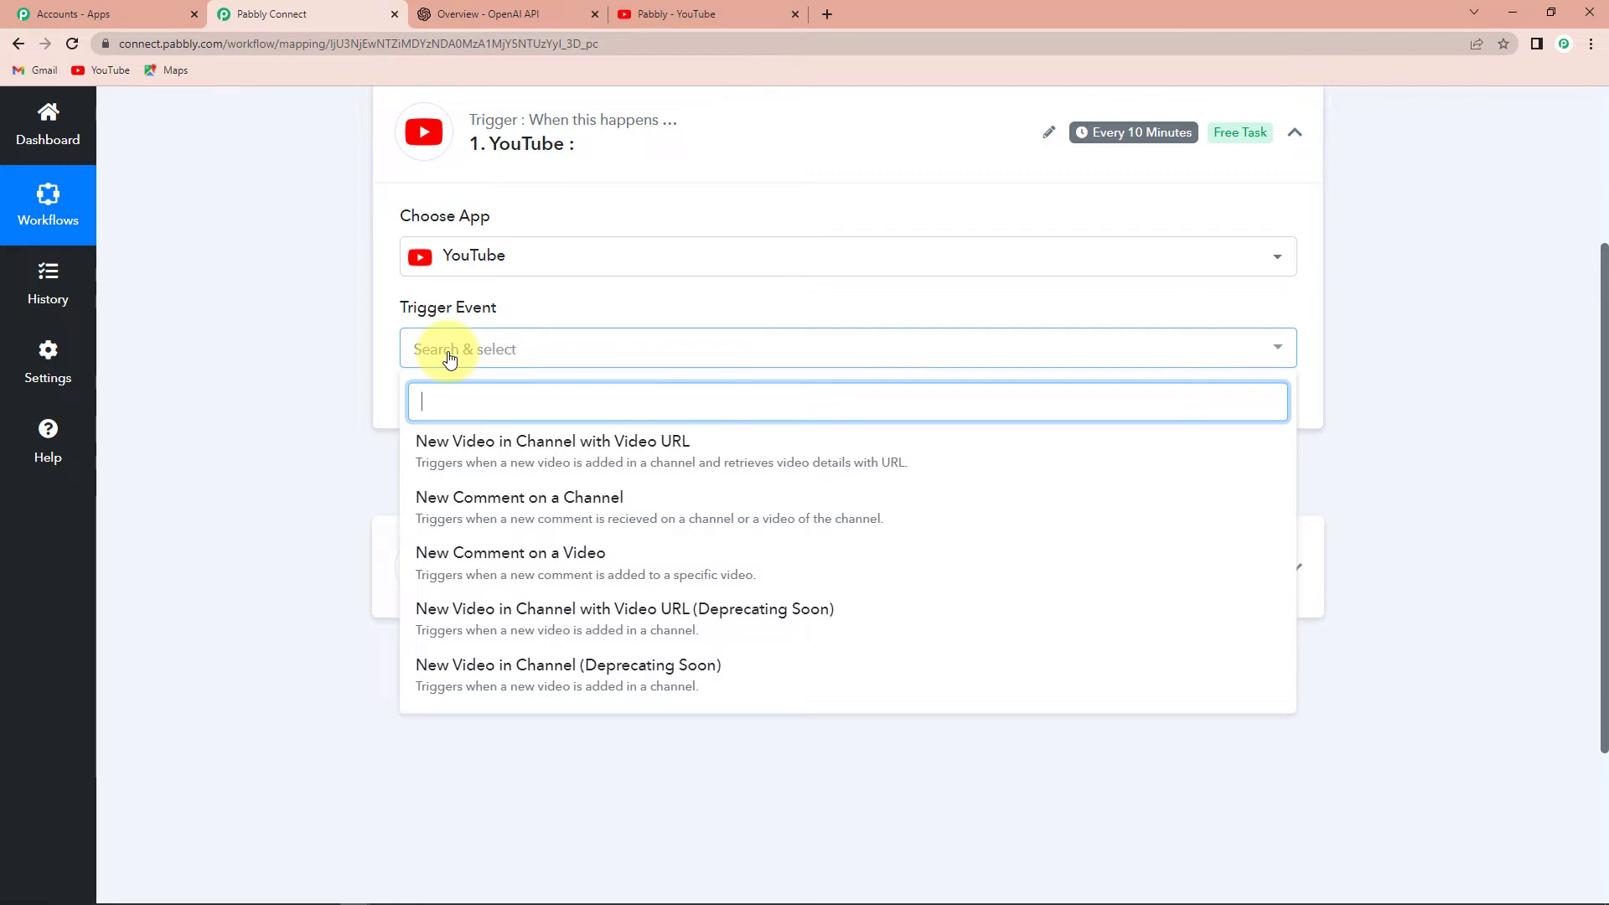
{"action": "left_click", "coordinate": [629, 453]}
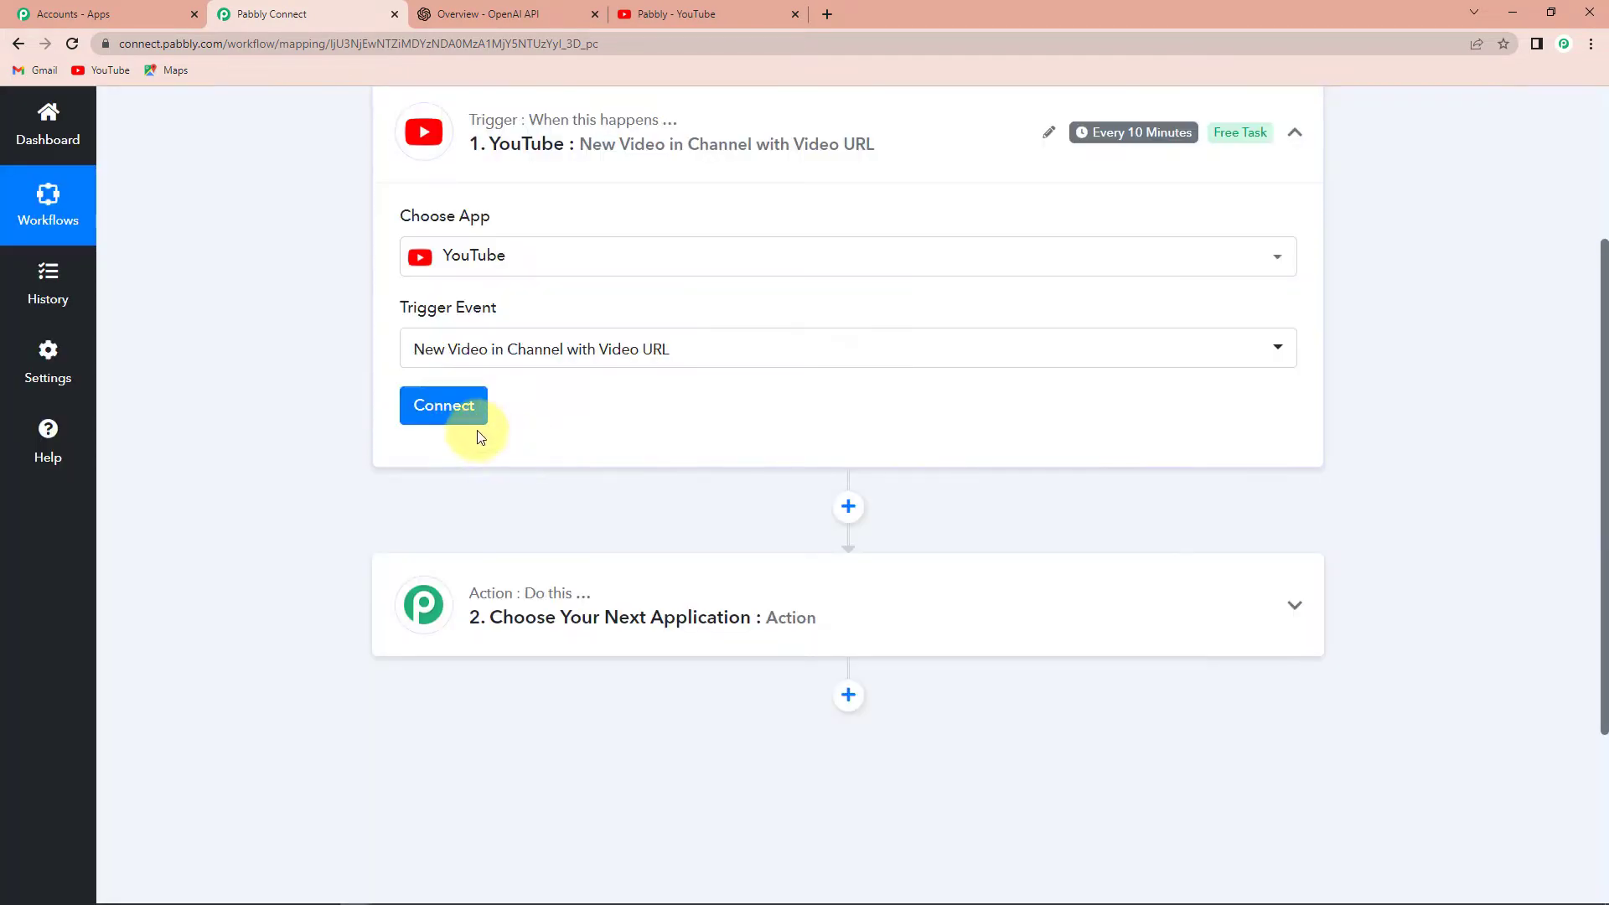
- Add a new YouTube connection to the trigger and authorise access with the Pabbly Google account
{"action": "left_click", "coordinate": [460, 404]}
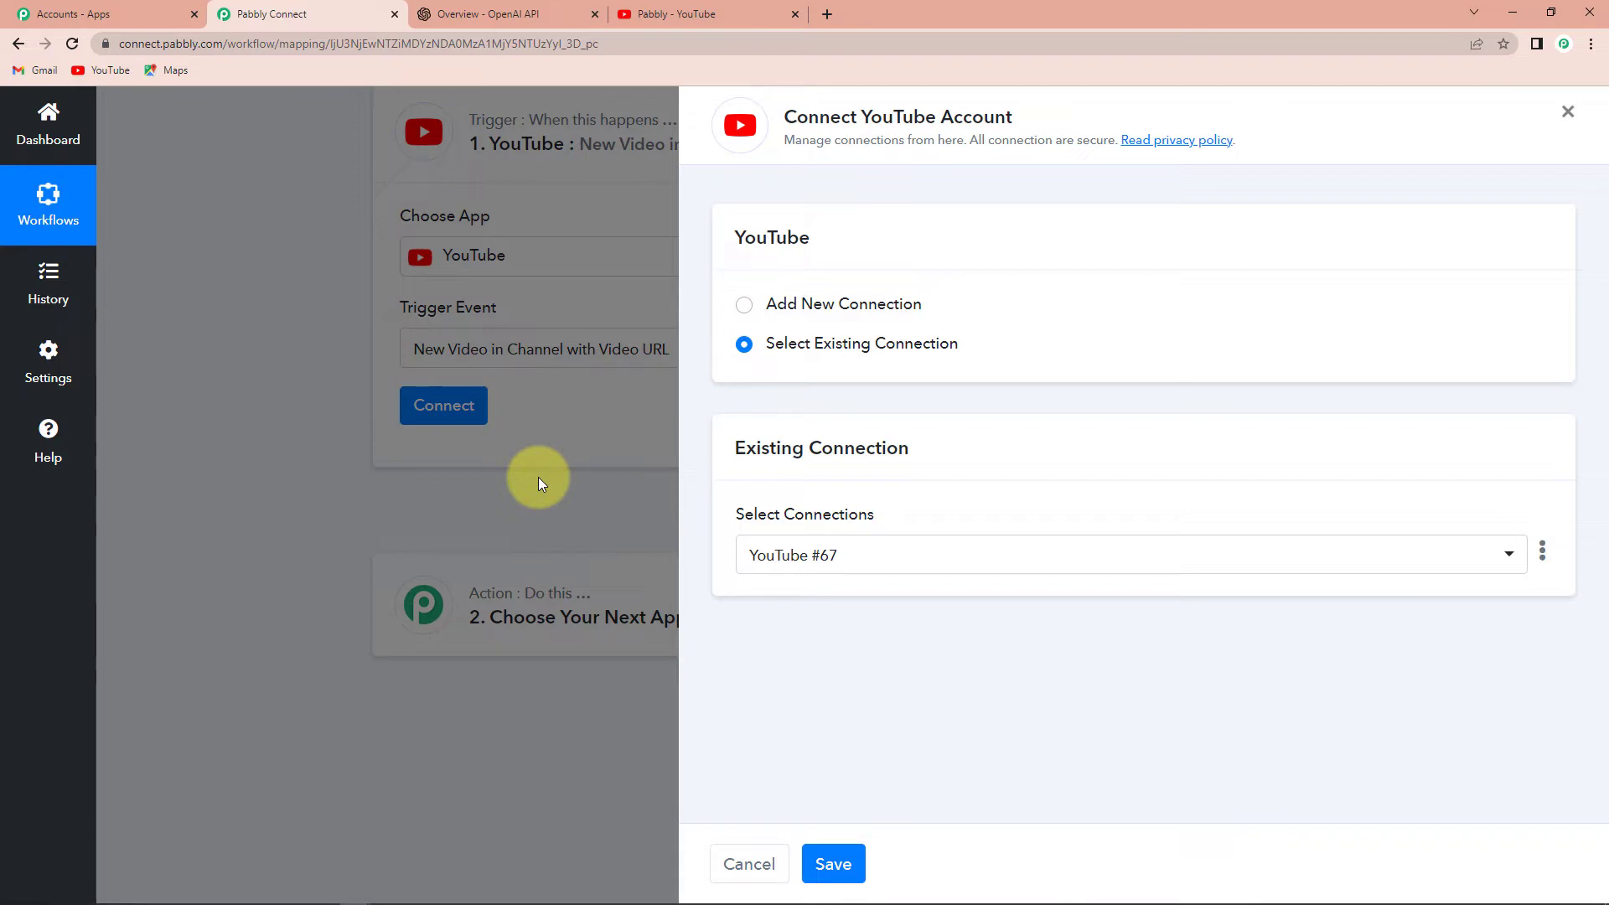
{"action": "left_click", "coordinate": [744, 307]}
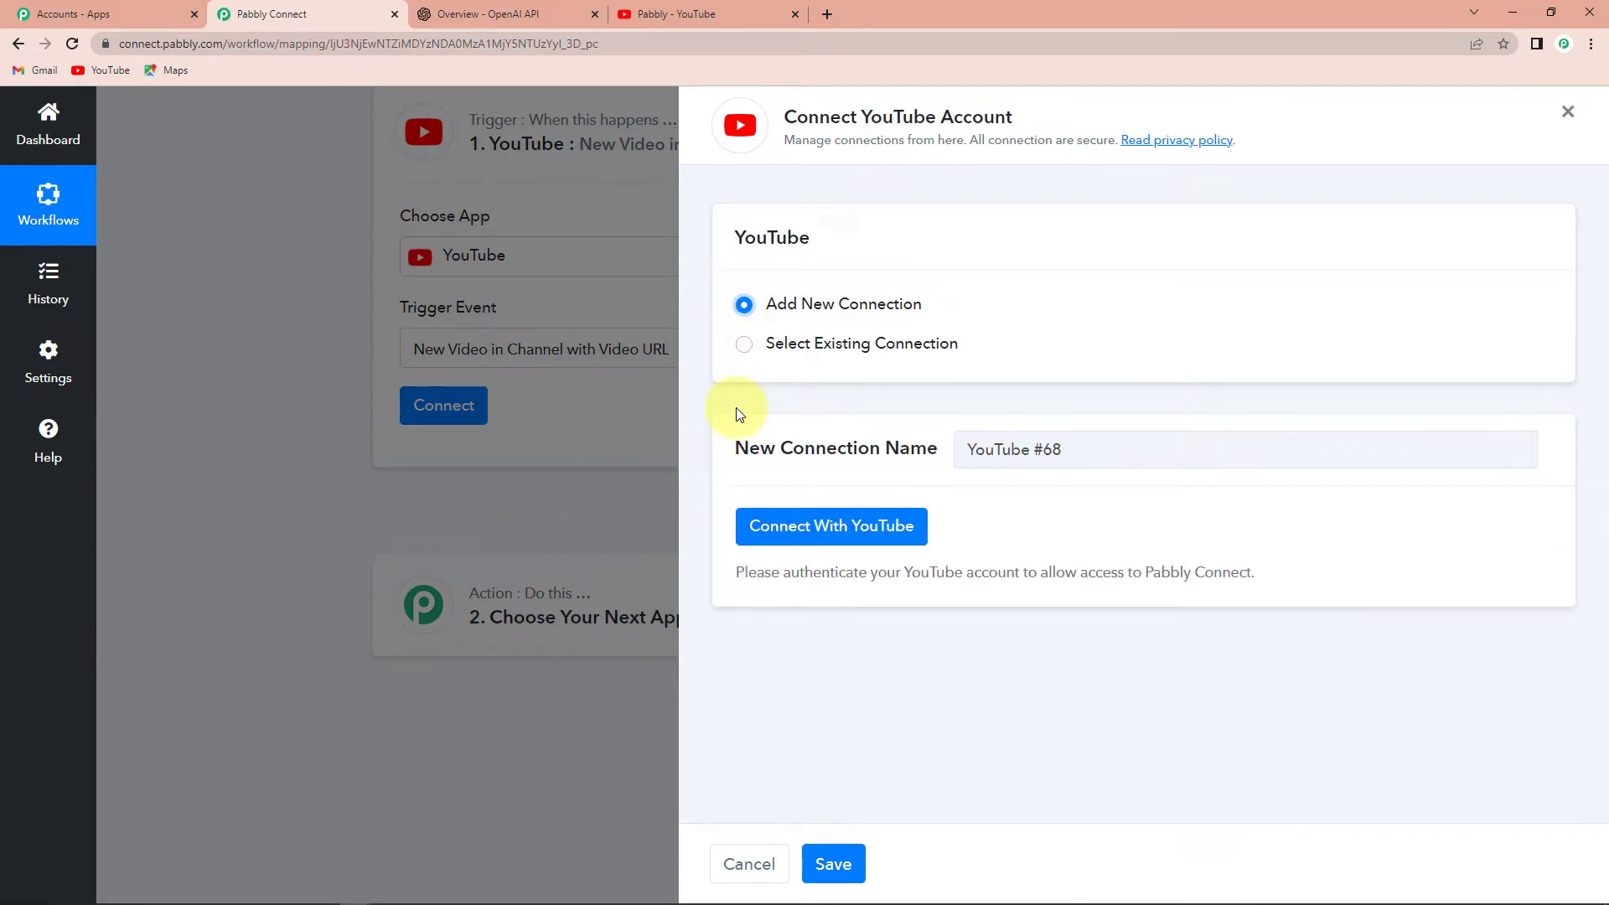
{"action": "left_click", "coordinate": [829, 540]}
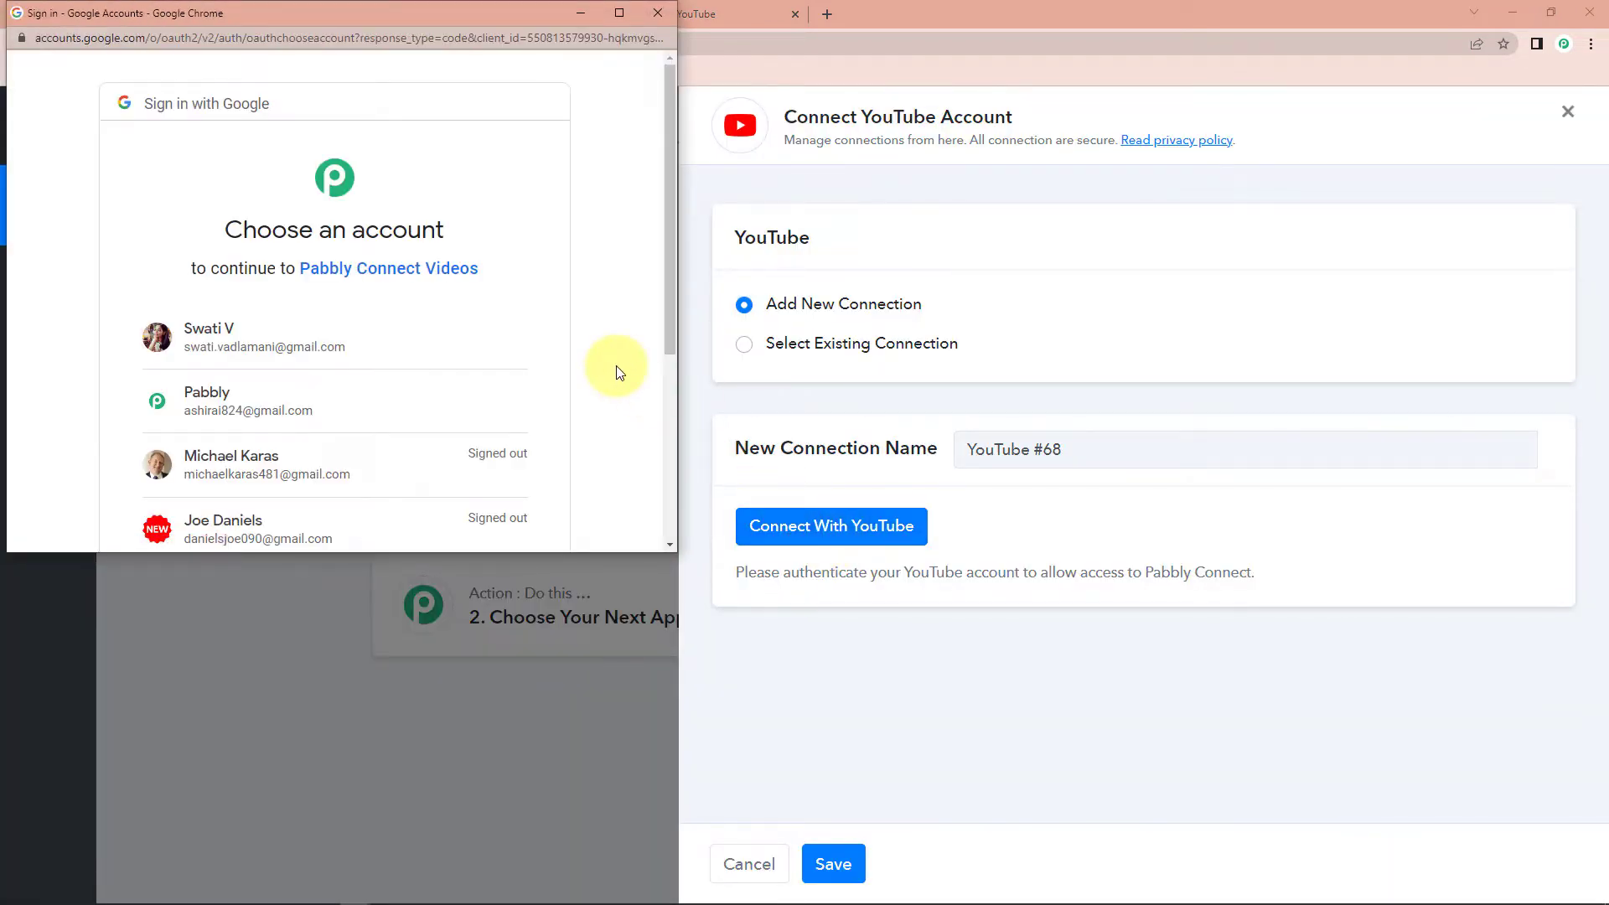
{"action": "left_click", "coordinate": [209, 396]}
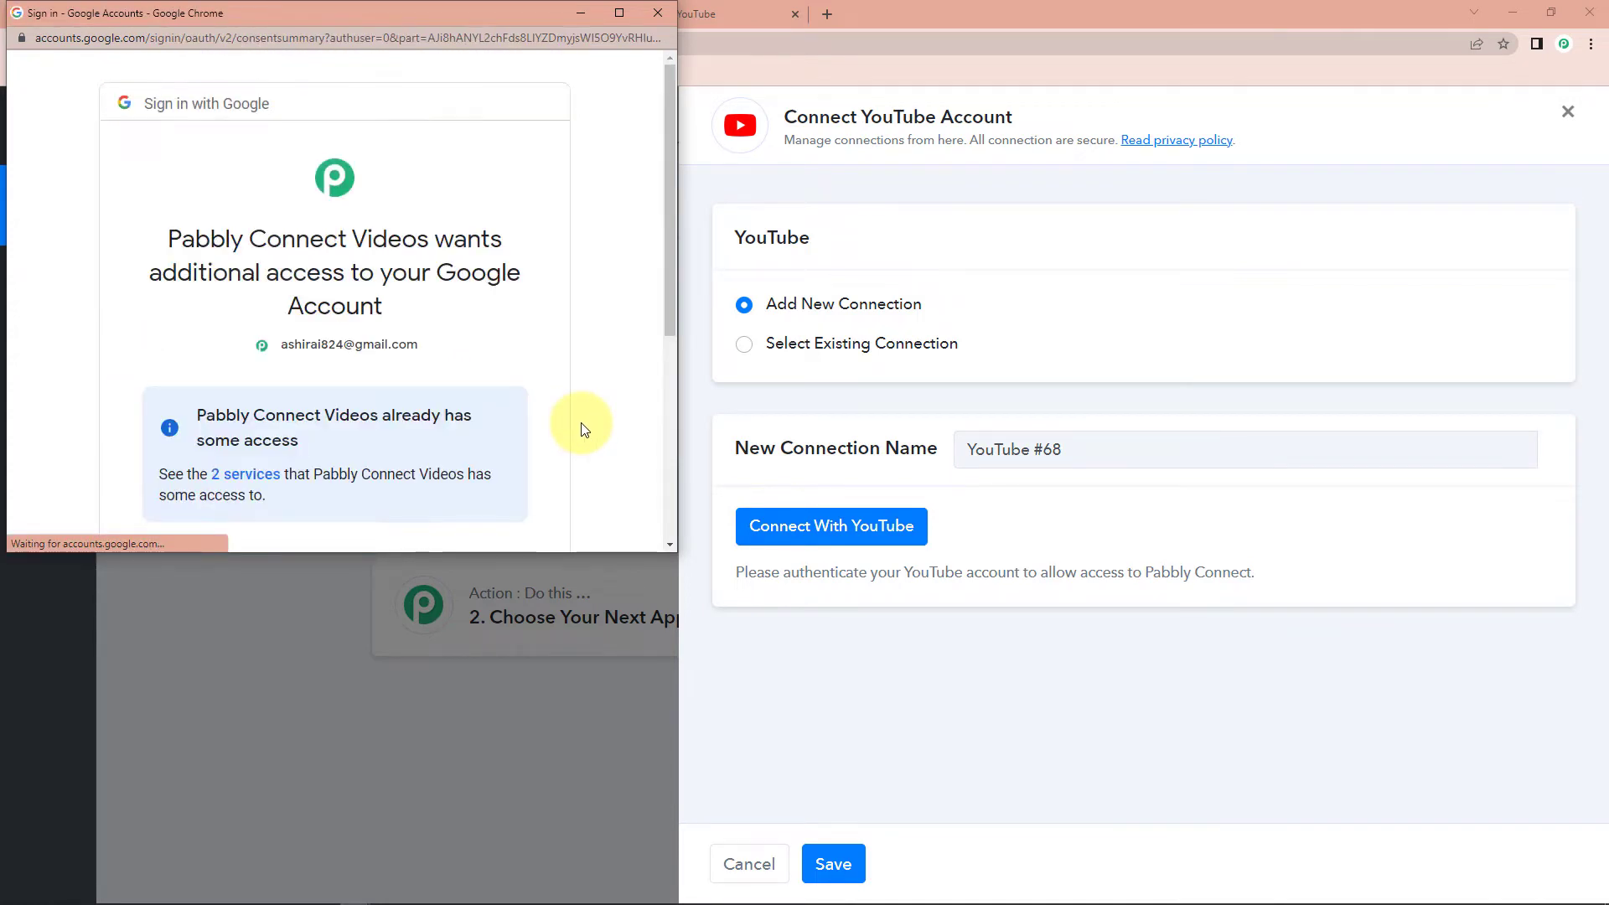
{"action": "scroll", "coordinate": [584, 430], "scroll_direction": "down", "scroll_amount": 3}
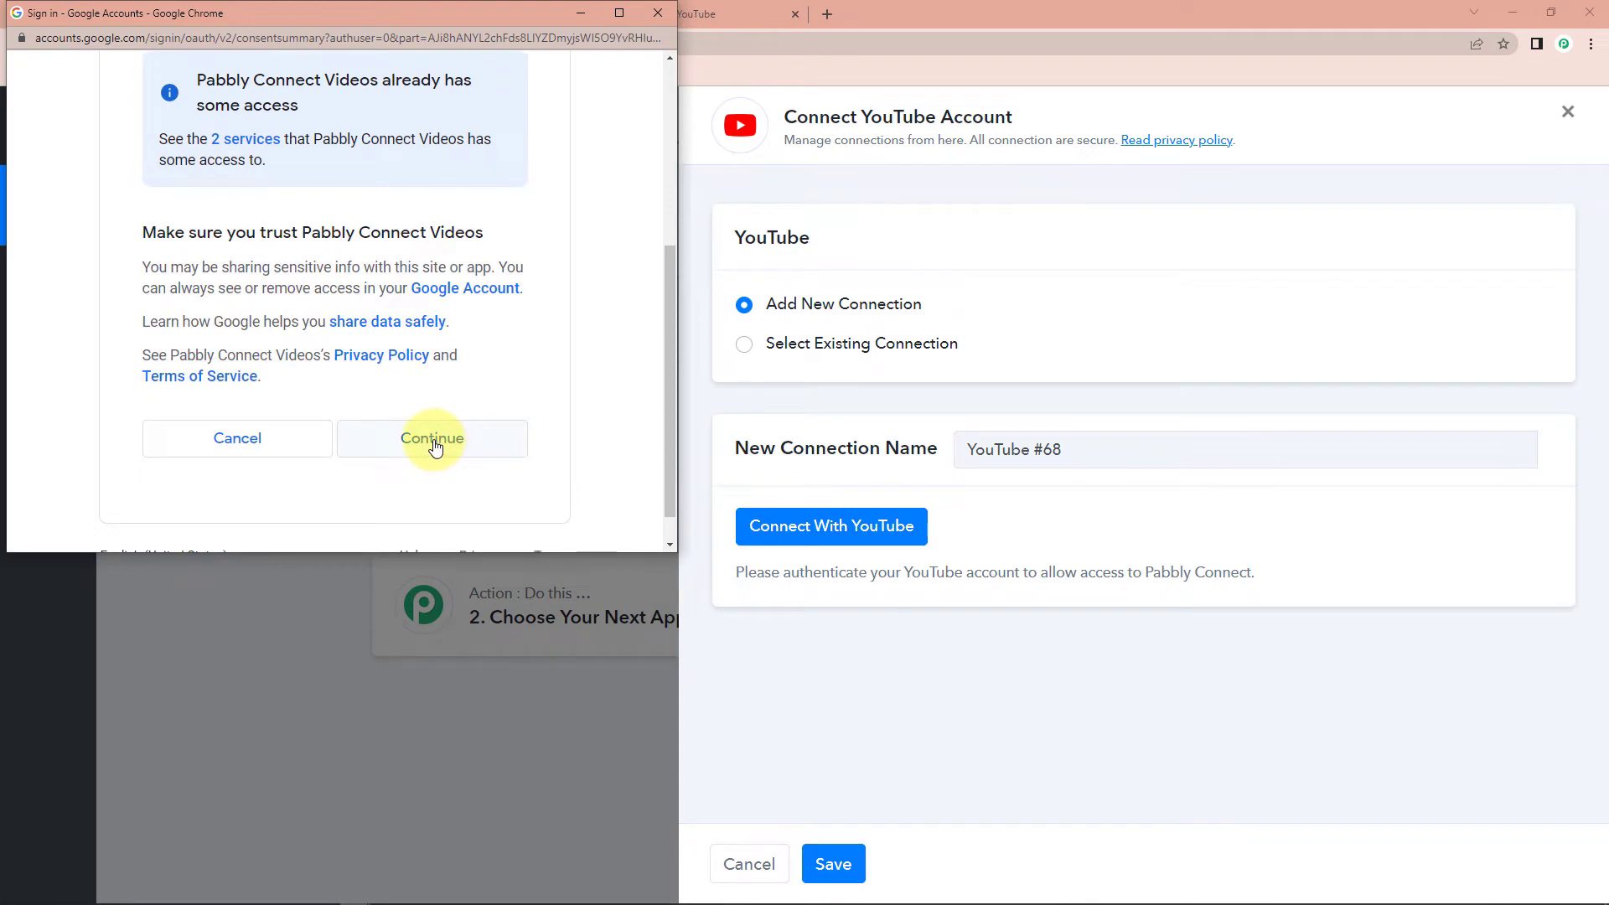
{"action": "left_click", "coordinate": [436, 446]}
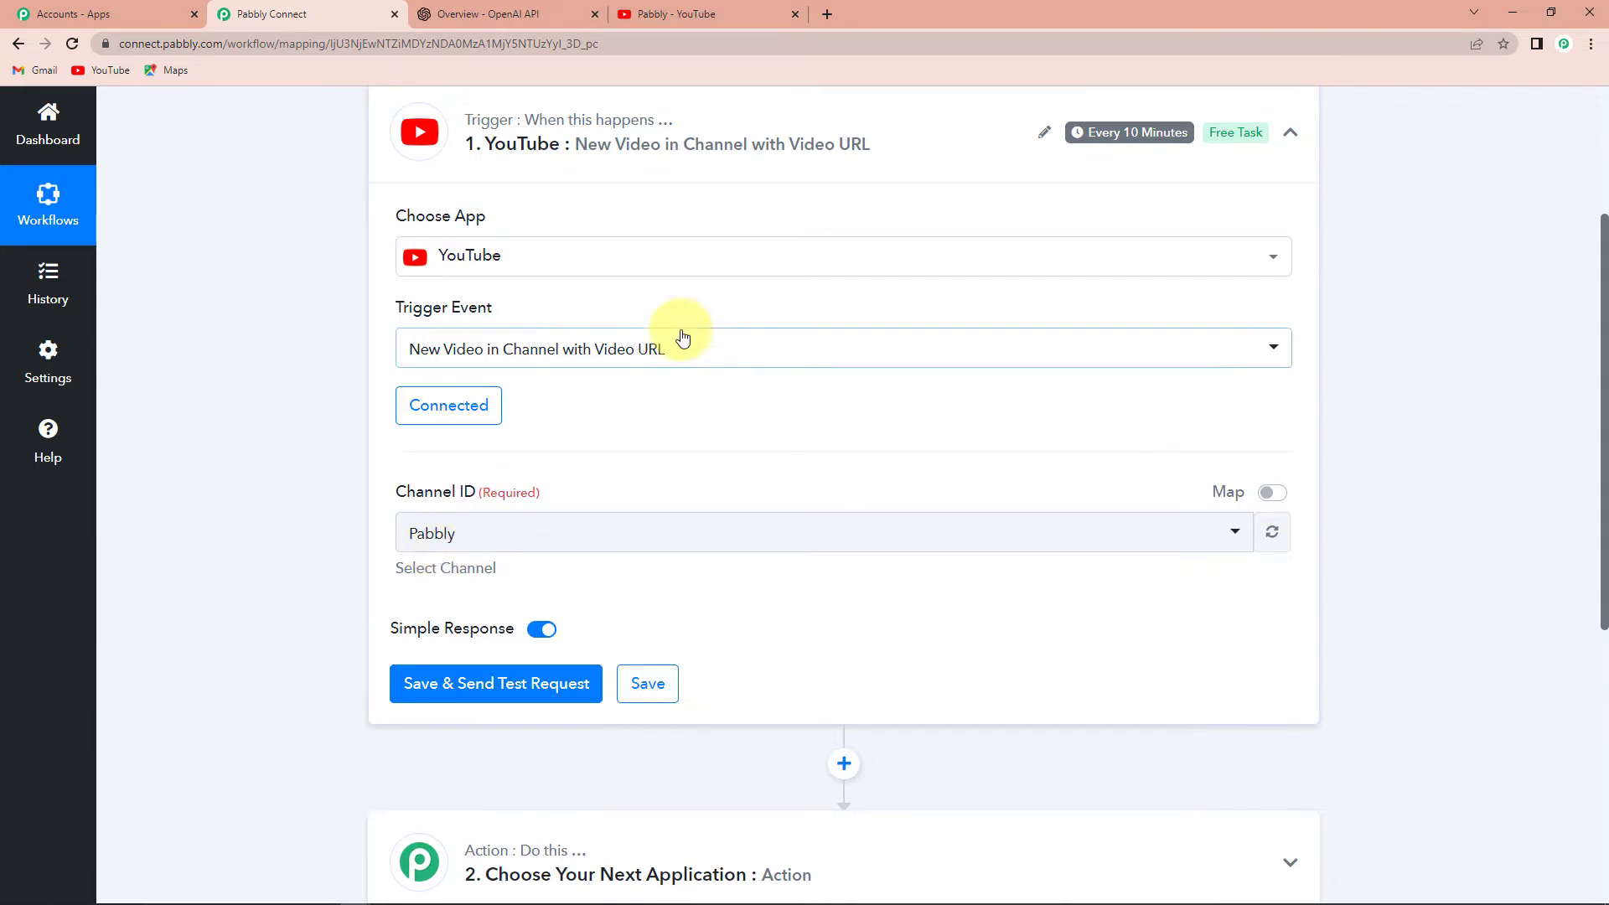
- Switch to YouTube, open the newest upload on the Pabbly channel and check its title
{"action": "left_click", "coordinate": [696, 14]}
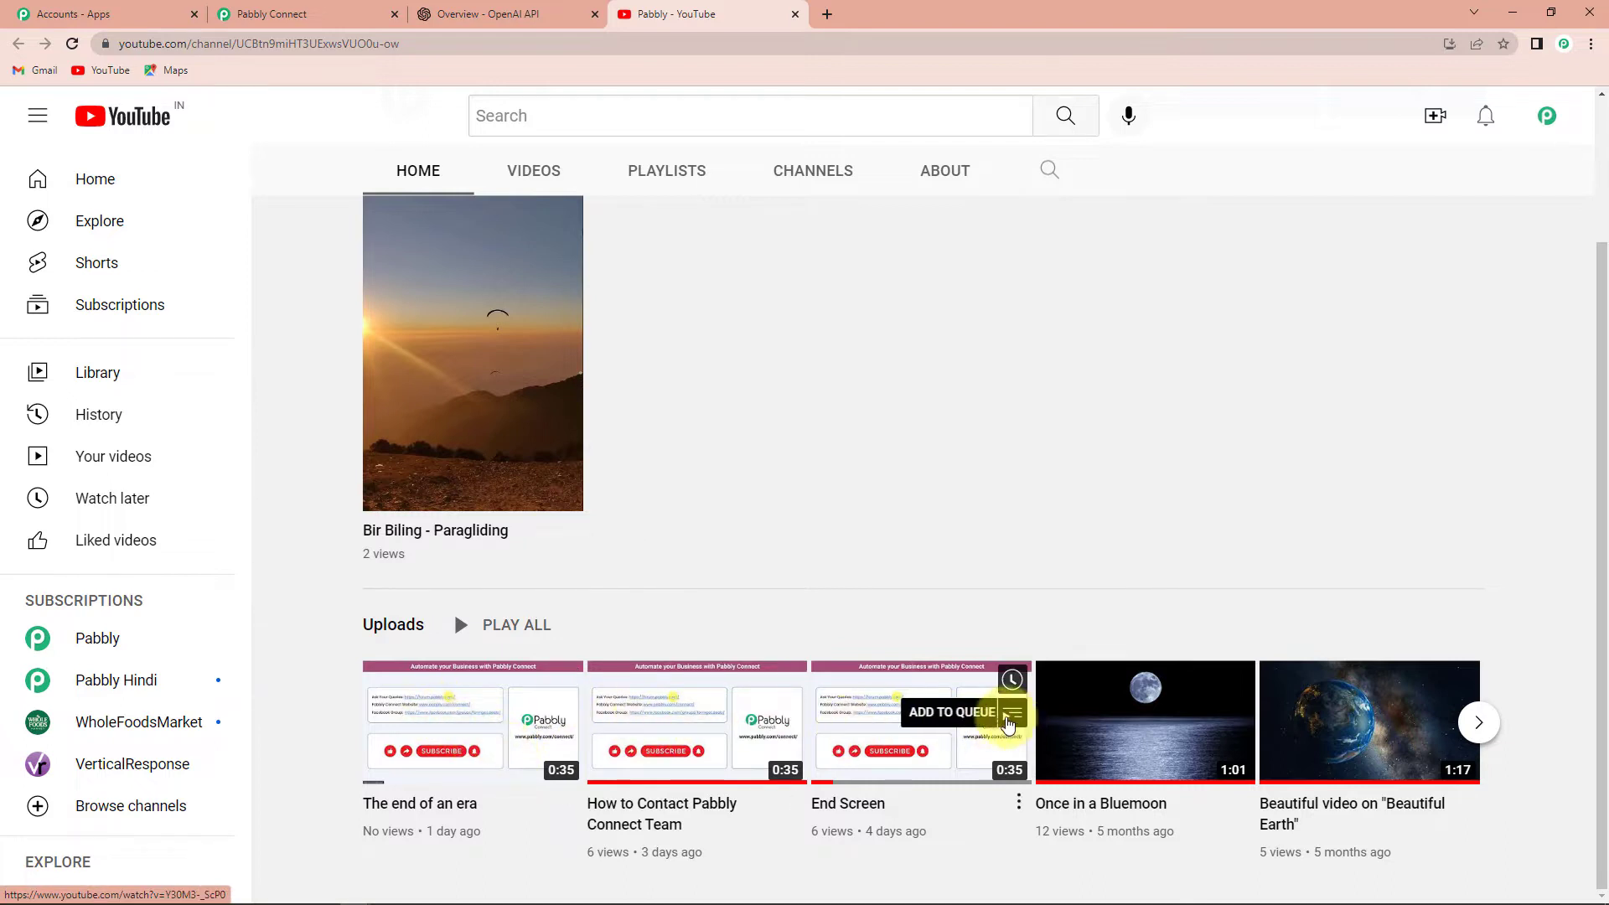
{"action": "left_click", "coordinate": [492, 731]}
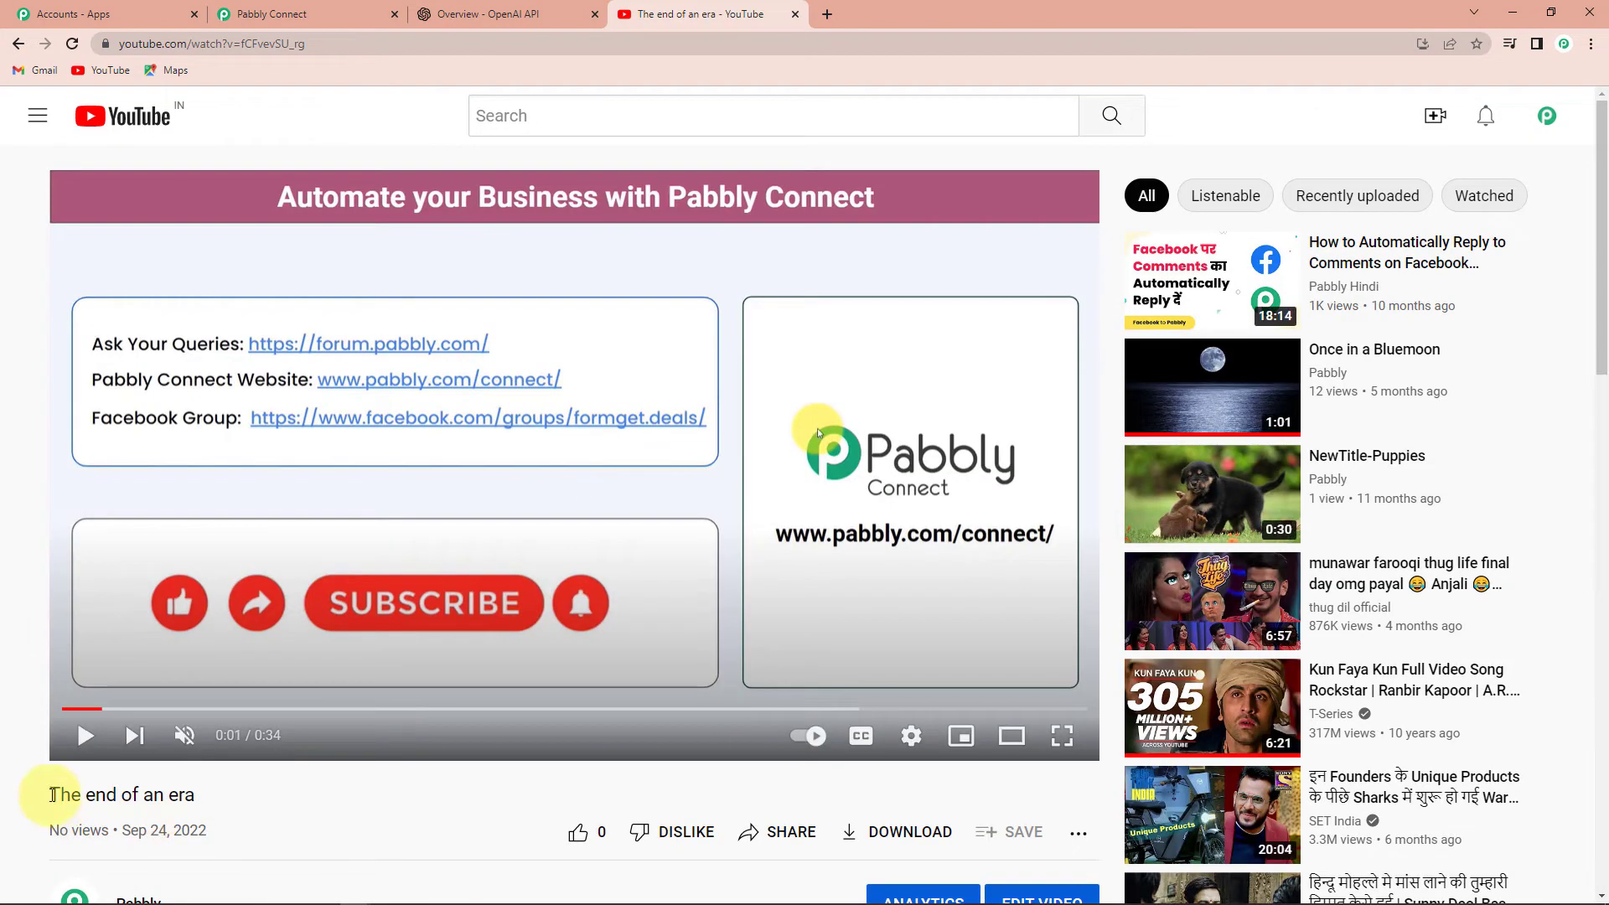
{"action": "left_click_drag", "start_coordinate": [51, 794], "coordinate": [243, 801]}
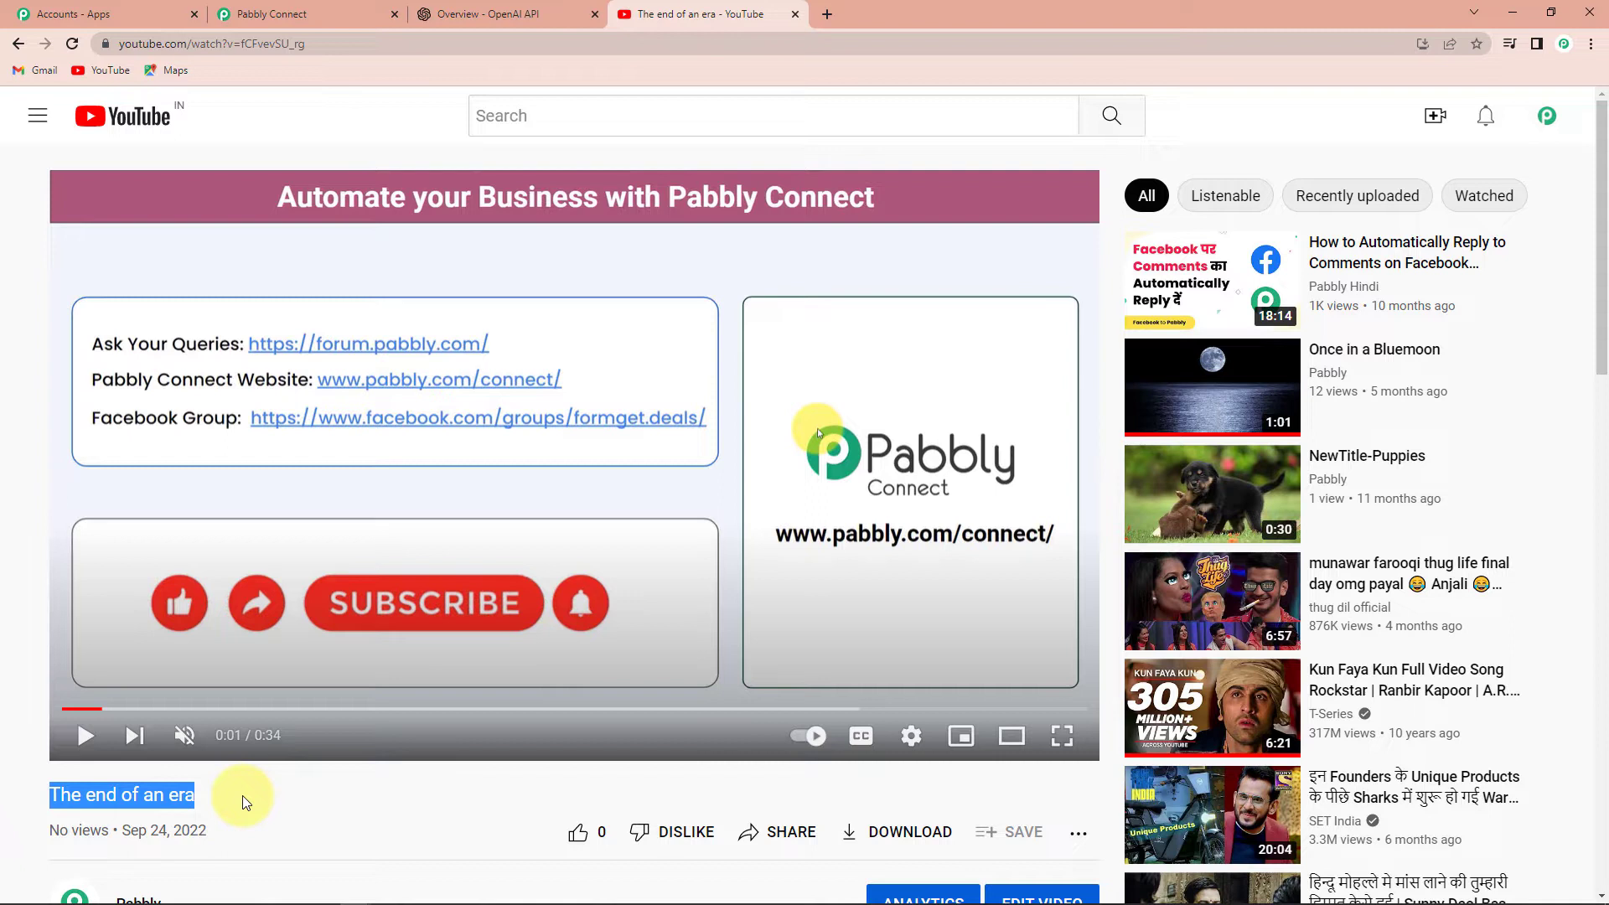
- Return to the Pabbly Connect workflow, then save the YouTube trigger and send a test request
{"action": "left_click", "coordinate": [281, 14]}
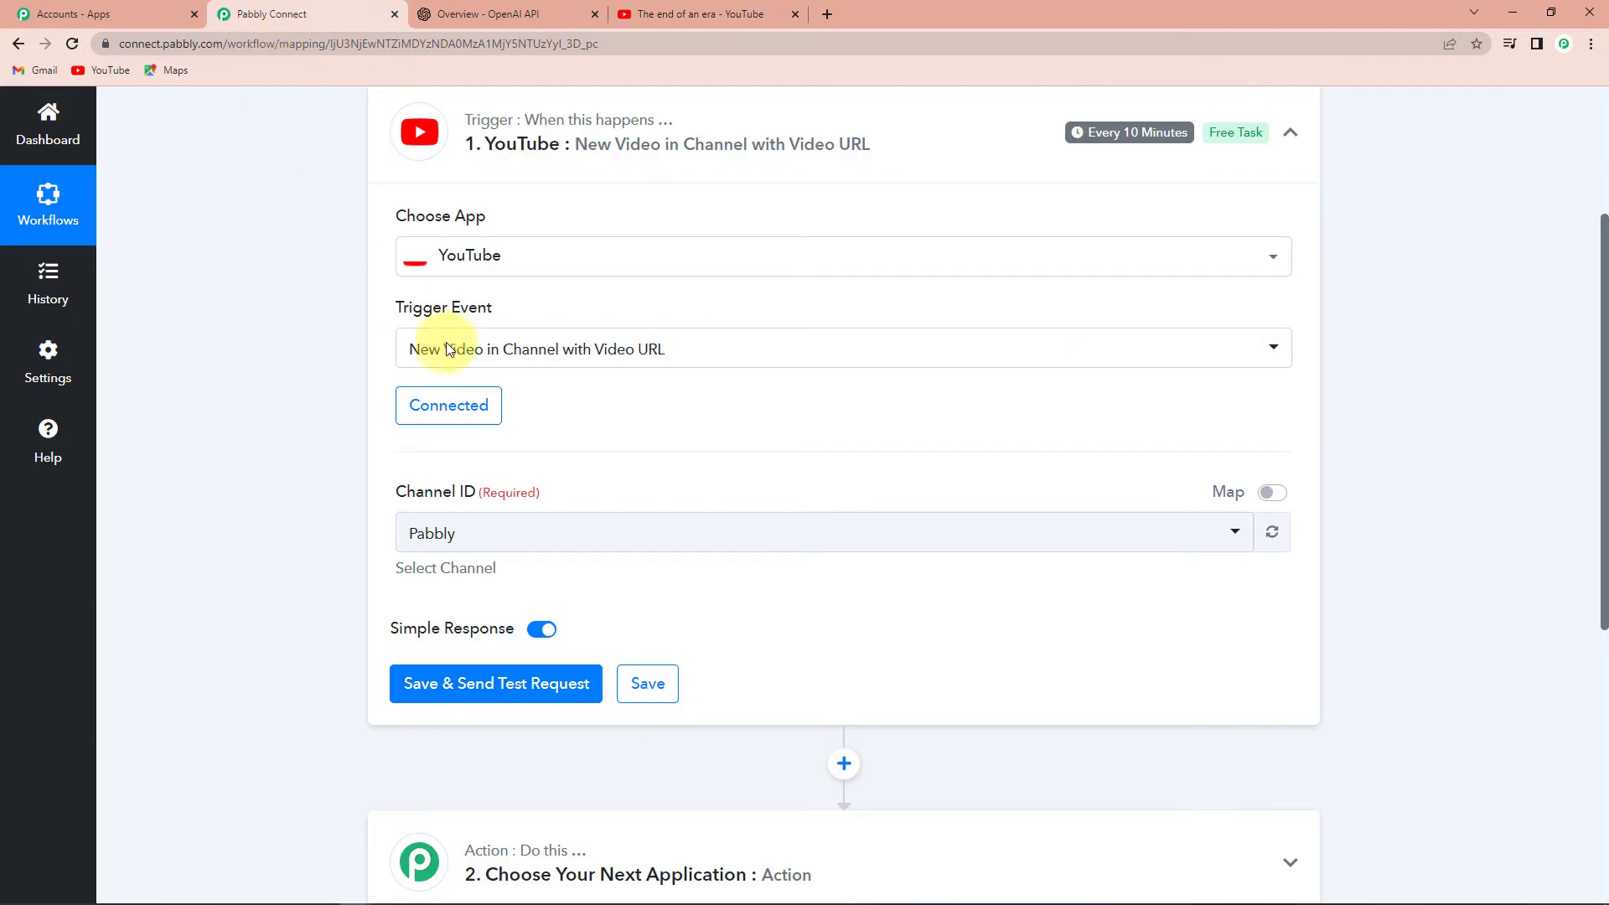
{"action": "left_click", "coordinate": [446, 690]}
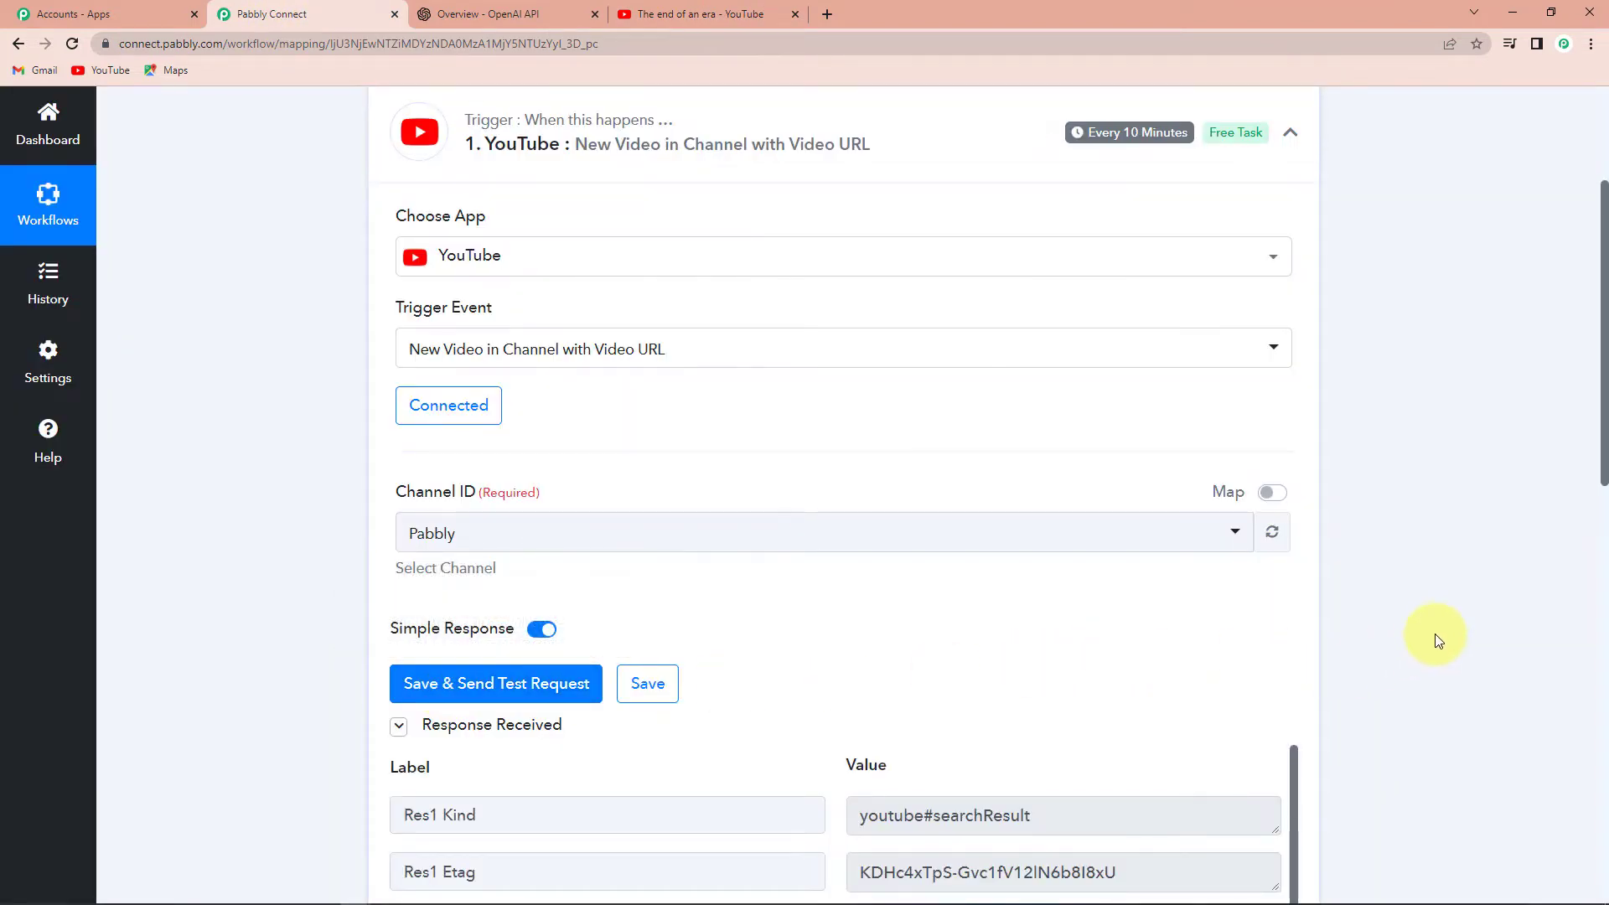
- Examine the trigger's test response for the video's title, video ID, publish time and channel title
{"action": "scroll", "coordinate": [1436, 641], "scroll_direction": "down", "scroll_amount": 5}
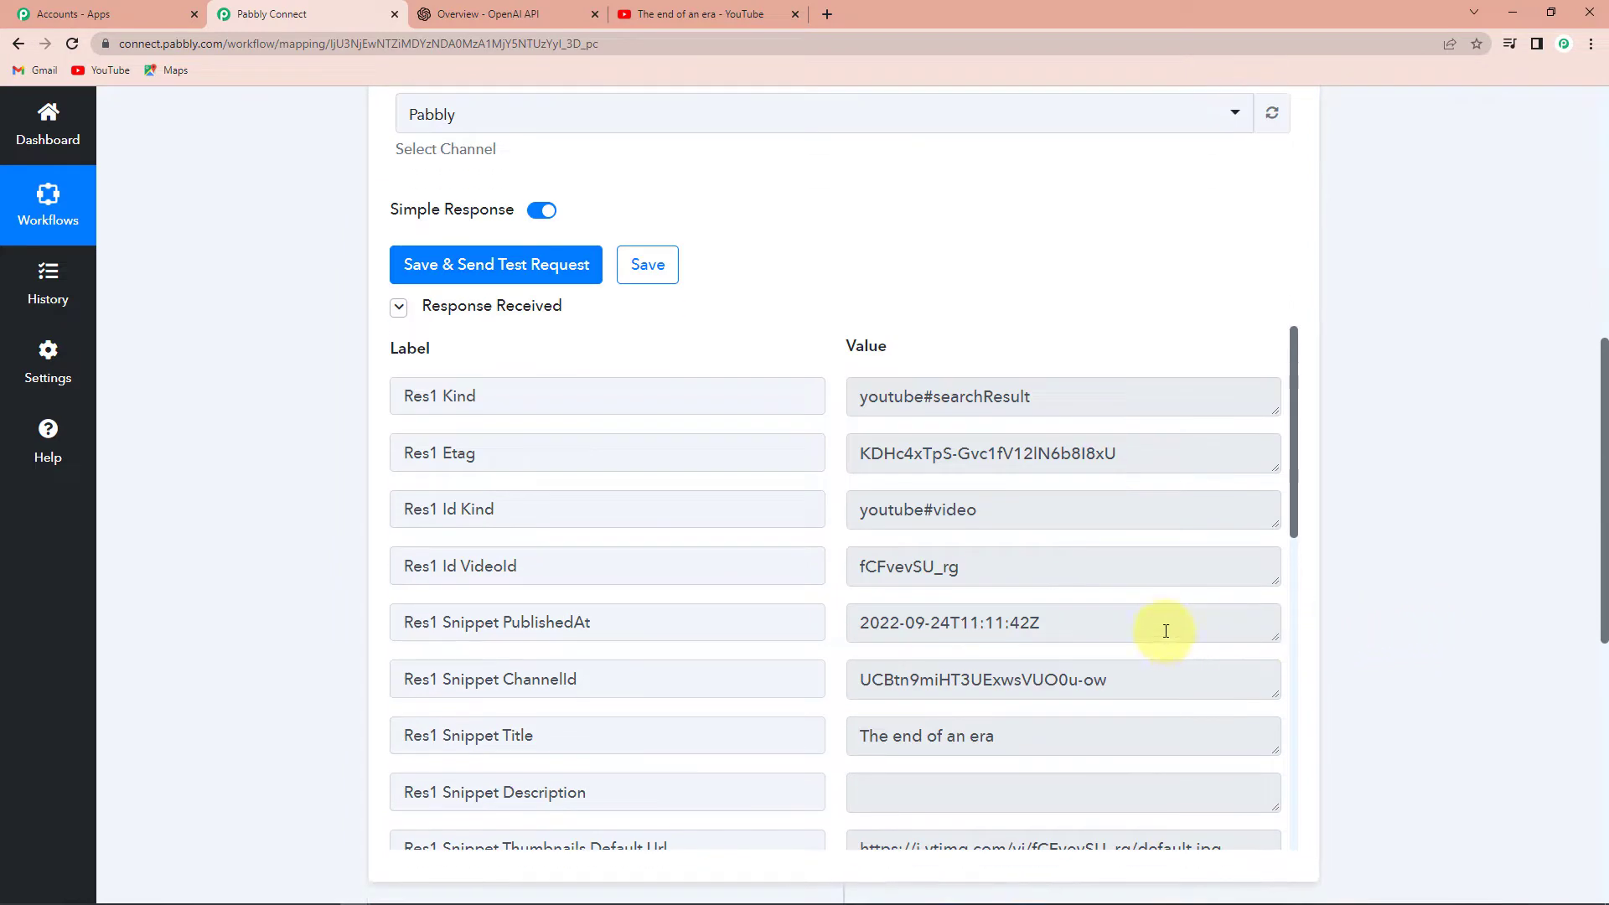
{"action": "left_click_drag", "start_coordinate": [1294, 471], "coordinate": [1295, 571]}
{"action": "left_click_drag", "start_coordinate": [871, 491], "coordinate": [1013, 514]}
{"action": "scroll", "coordinate": [1031, 556], "scroll_direction": "up", "scroll_amount": 3}
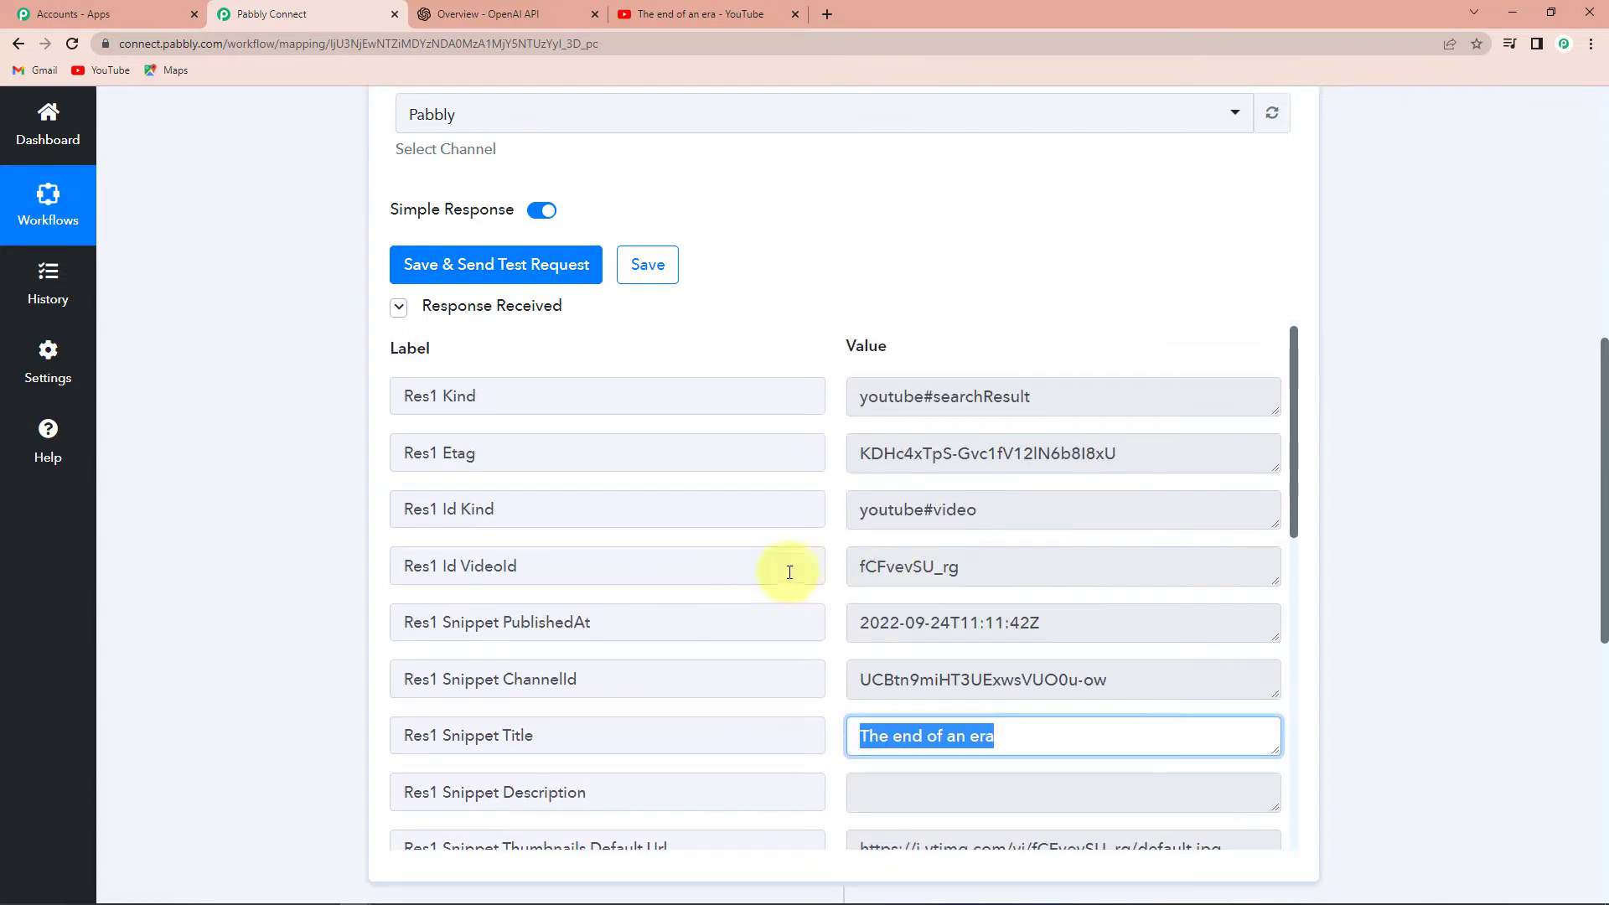
{"action": "left_click_drag", "start_coordinate": [863, 567], "coordinate": [970, 567]}
{"action": "scroll", "coordinate": [983, 614], "scroll_direction": "up", "scroll_amount": 2}
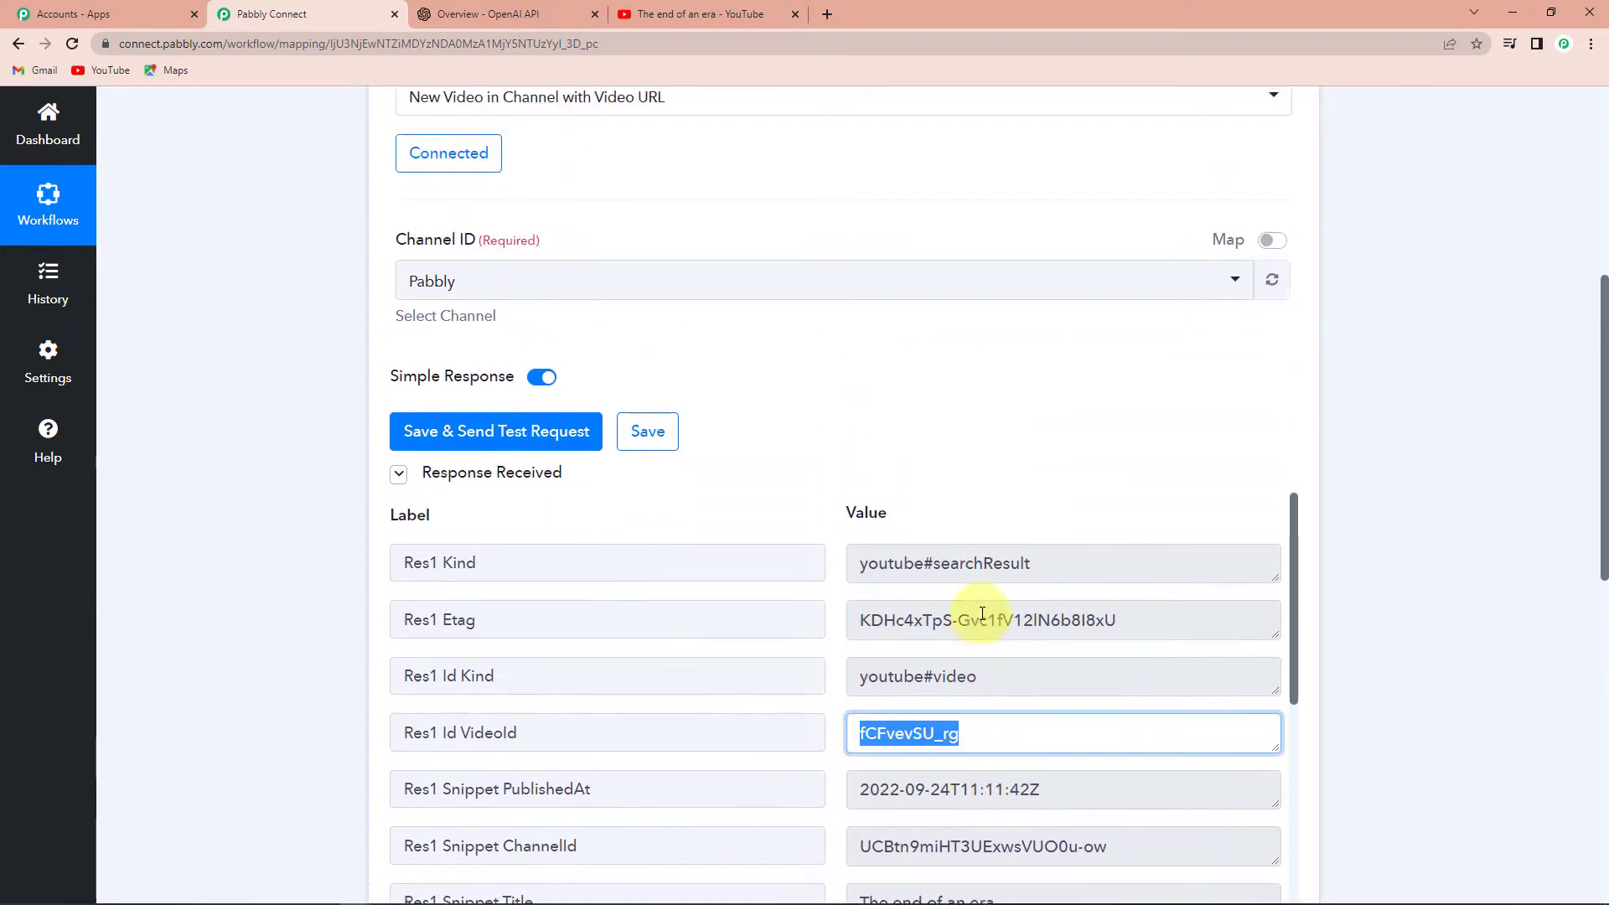
{"action": "scroll", "coordinate": [1420, 562], "scroll_direction": "down", "scroll_amount": 4}
{"action": "scroll", "coordinate": [1118, 541], "scroll_direction": "down", "scroll_amount": 4}
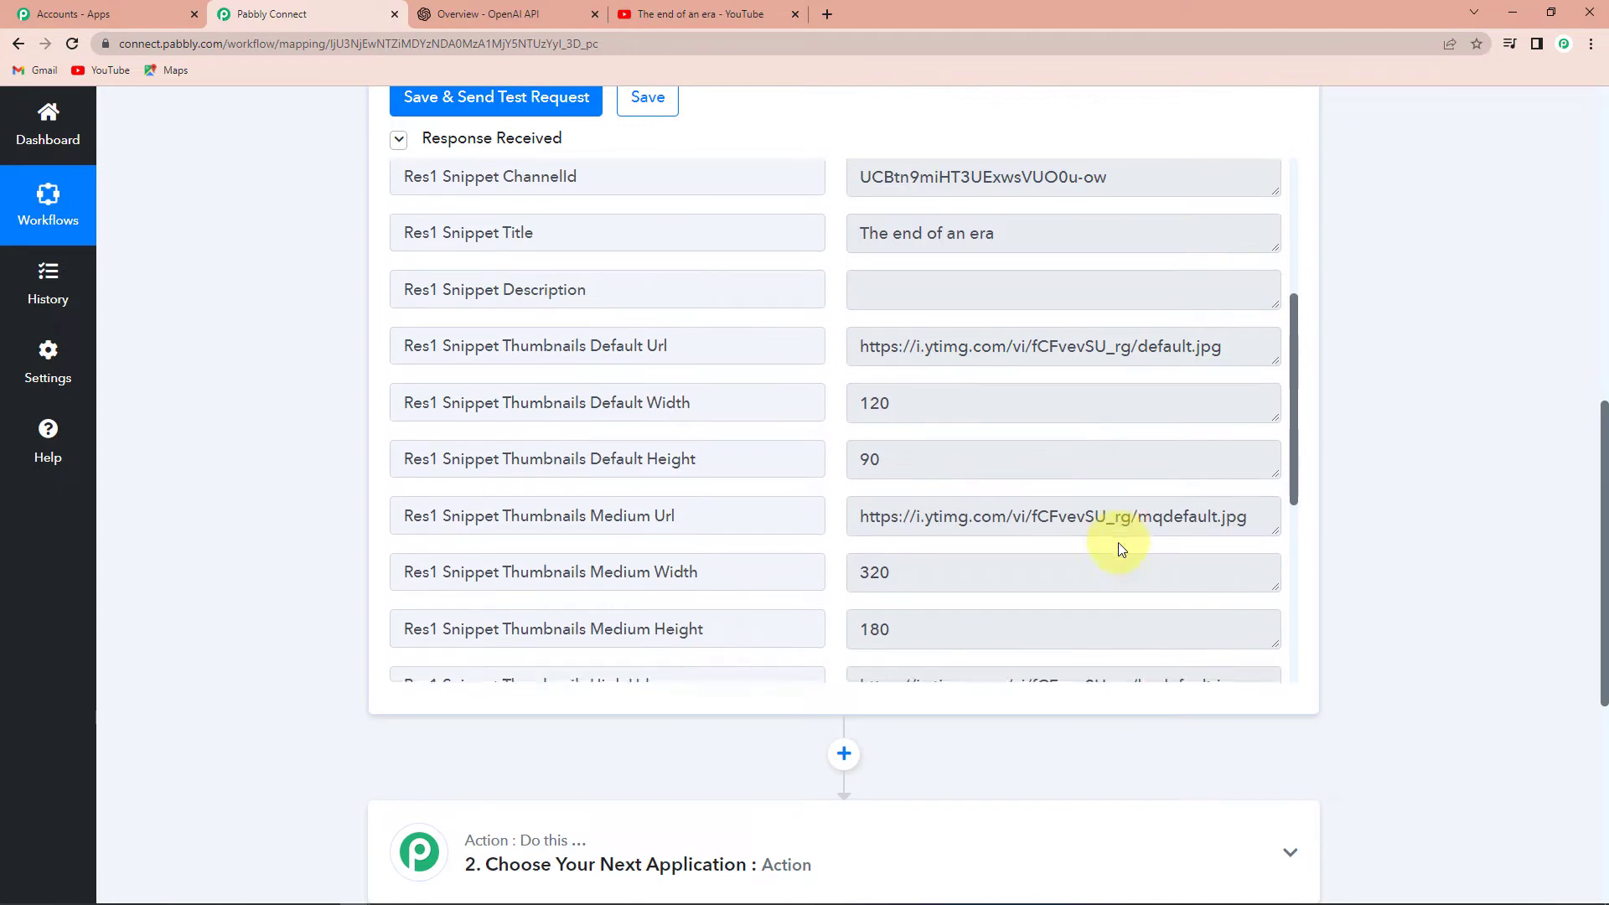
{"action": "scroll", "coordinate": [1119, 542], "scroll_direction": "down", "scroll_amount": 5}
{"action": "left_click_drag", "start_coordinate": [860, 532], "coordinate": [1093, 536]}
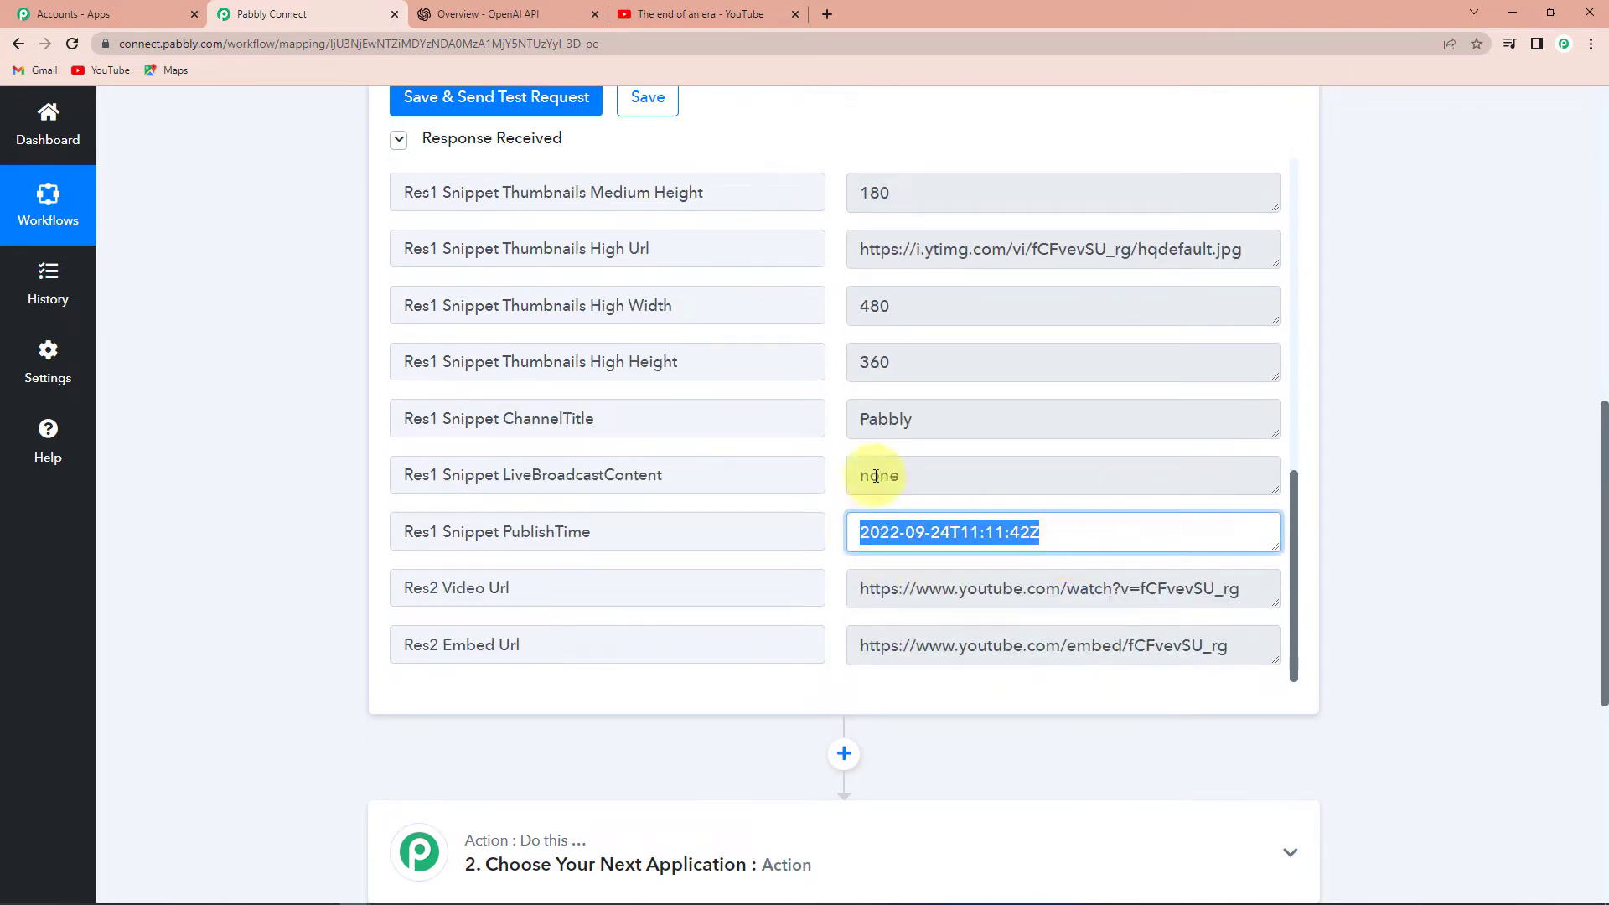
{"action": "left_click_drag", "start_coordinate": [857, 419], "coordinate": [991, 420]}
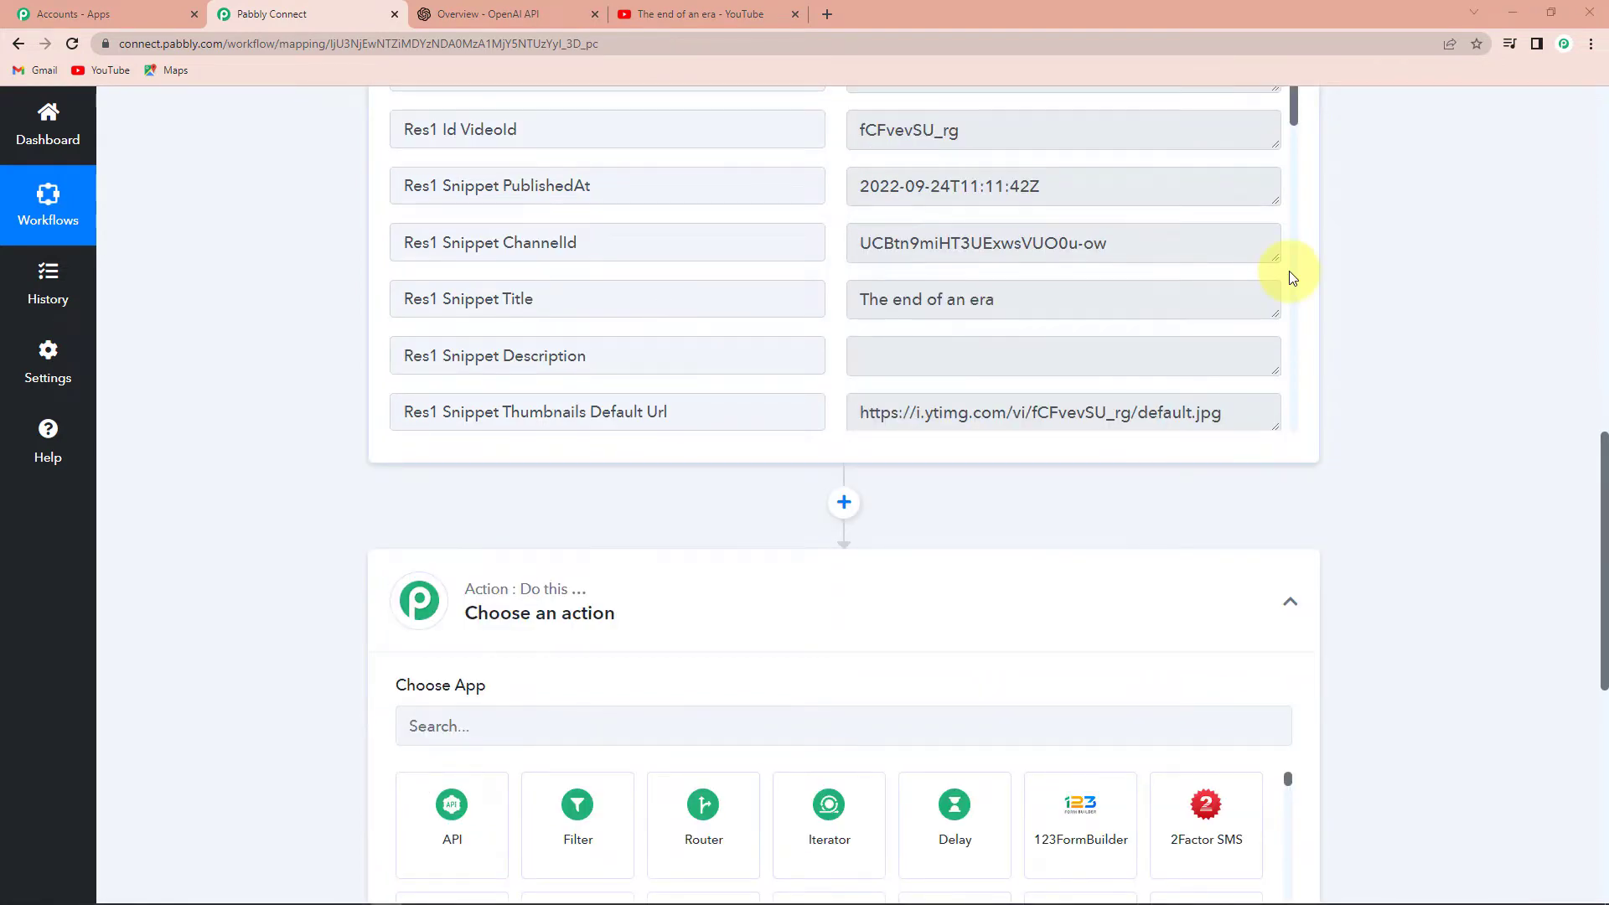
{"action": "left_click_drag", "start_coordinate": [1020, 299], "coordinate": [853, 302]}
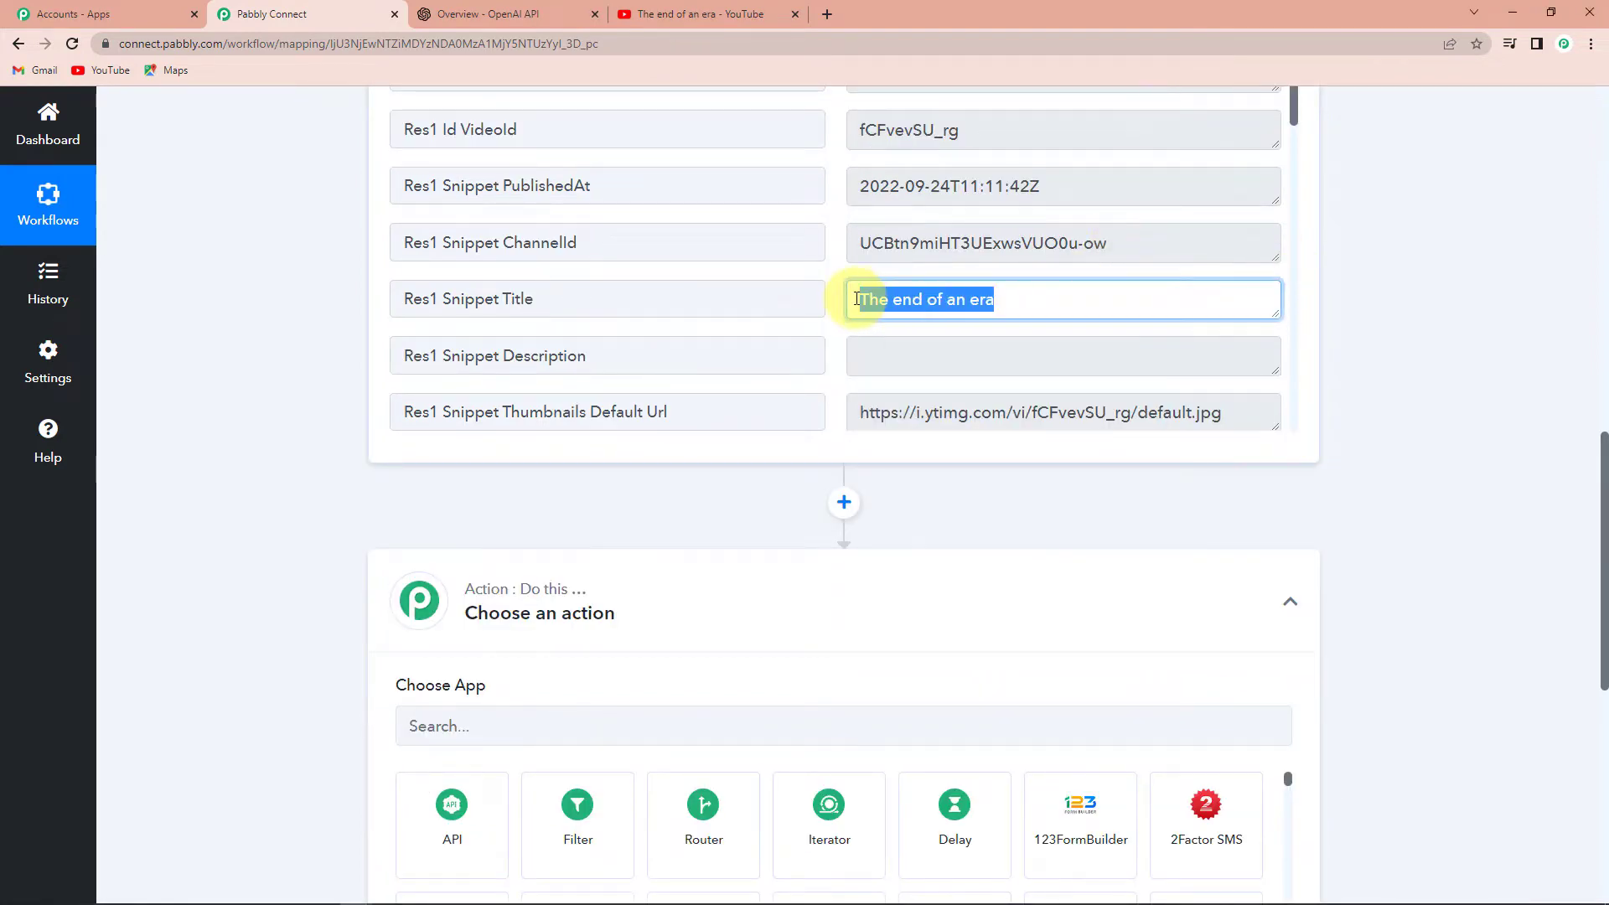
- Set the workflow's action app to OpenAI with Generate Content as the action event
{"action": "scroll", "coordinate": [704, 600], "scroll_direction": "down", "scroll_amount": 2}
{"action": "left_click", "coordinate": [565, 558]}
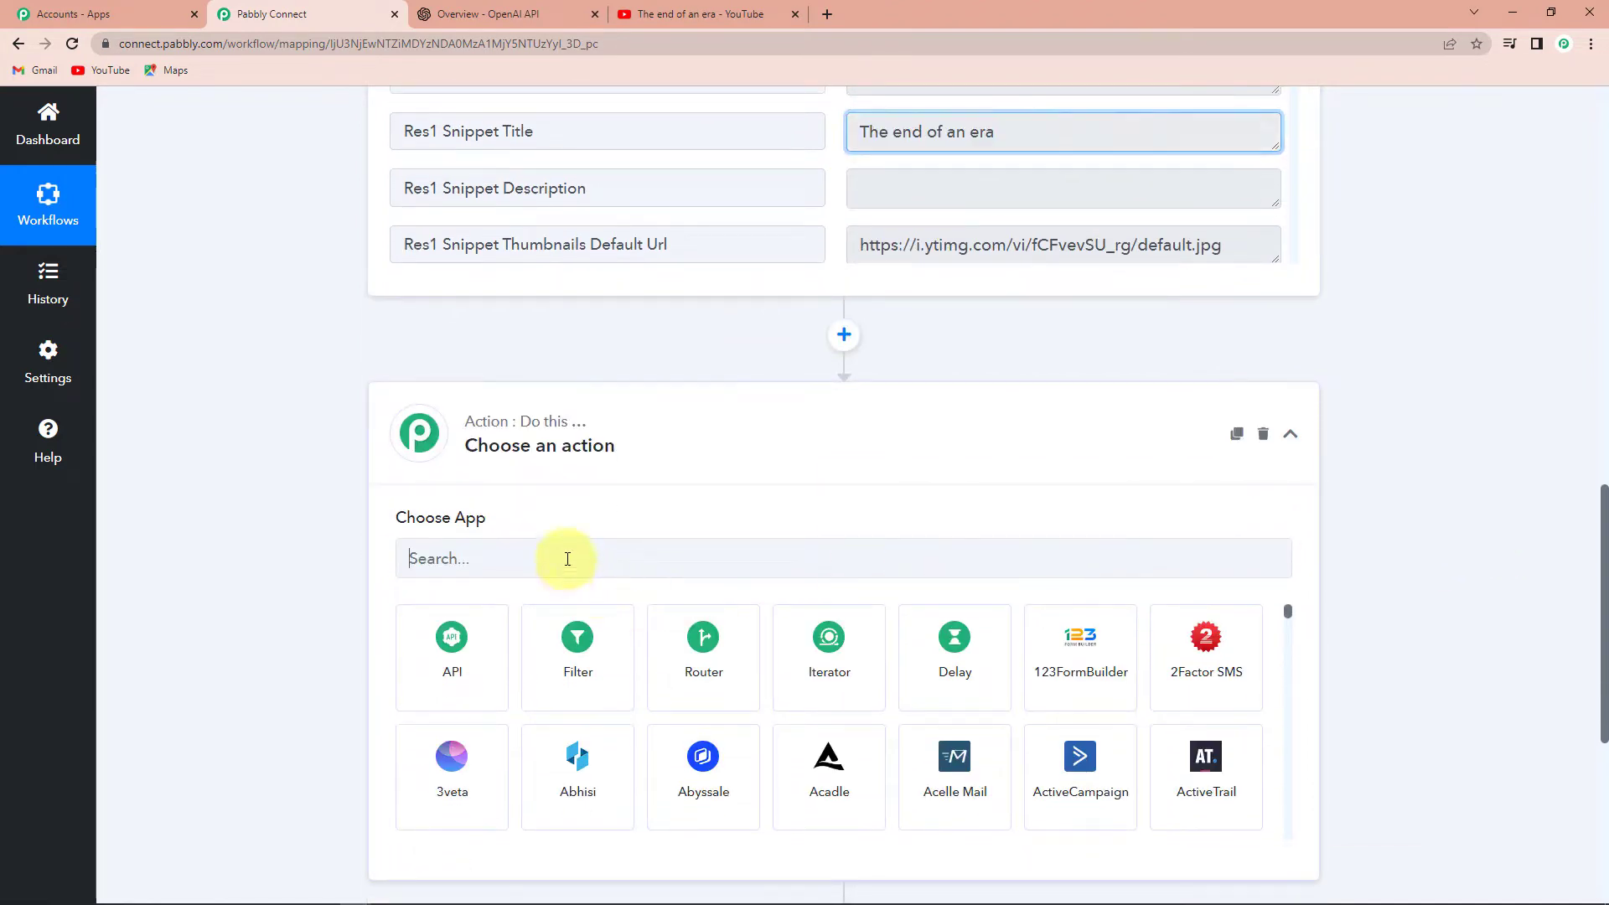
{"action": "type", "text": "openAI"}
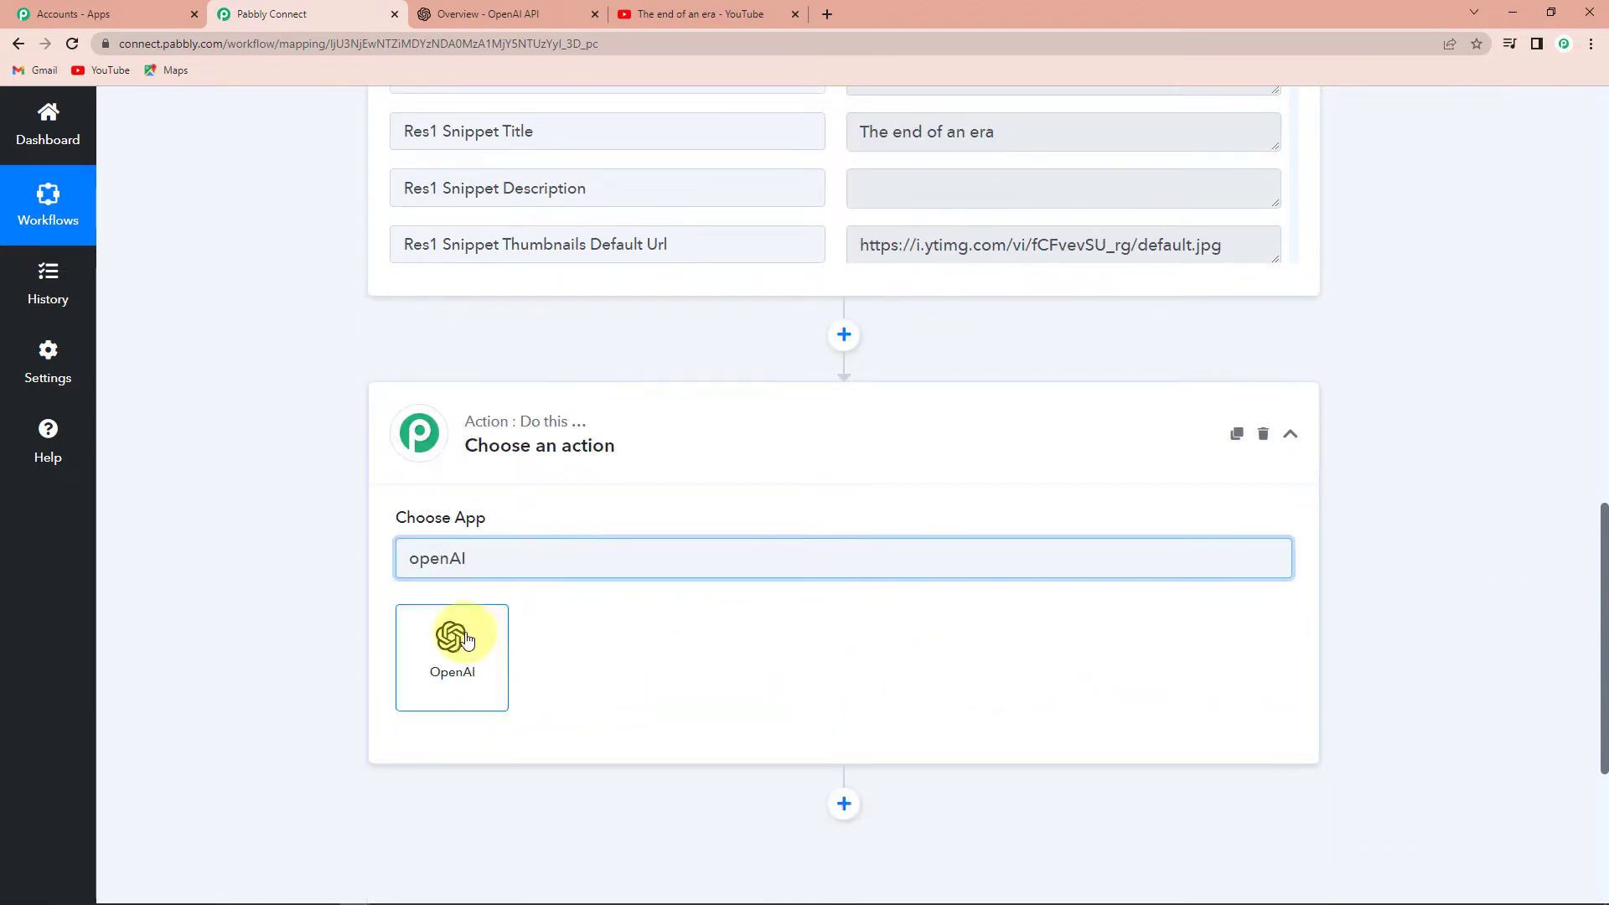
{"action": "left_click", "coordinate": [453, 641]}
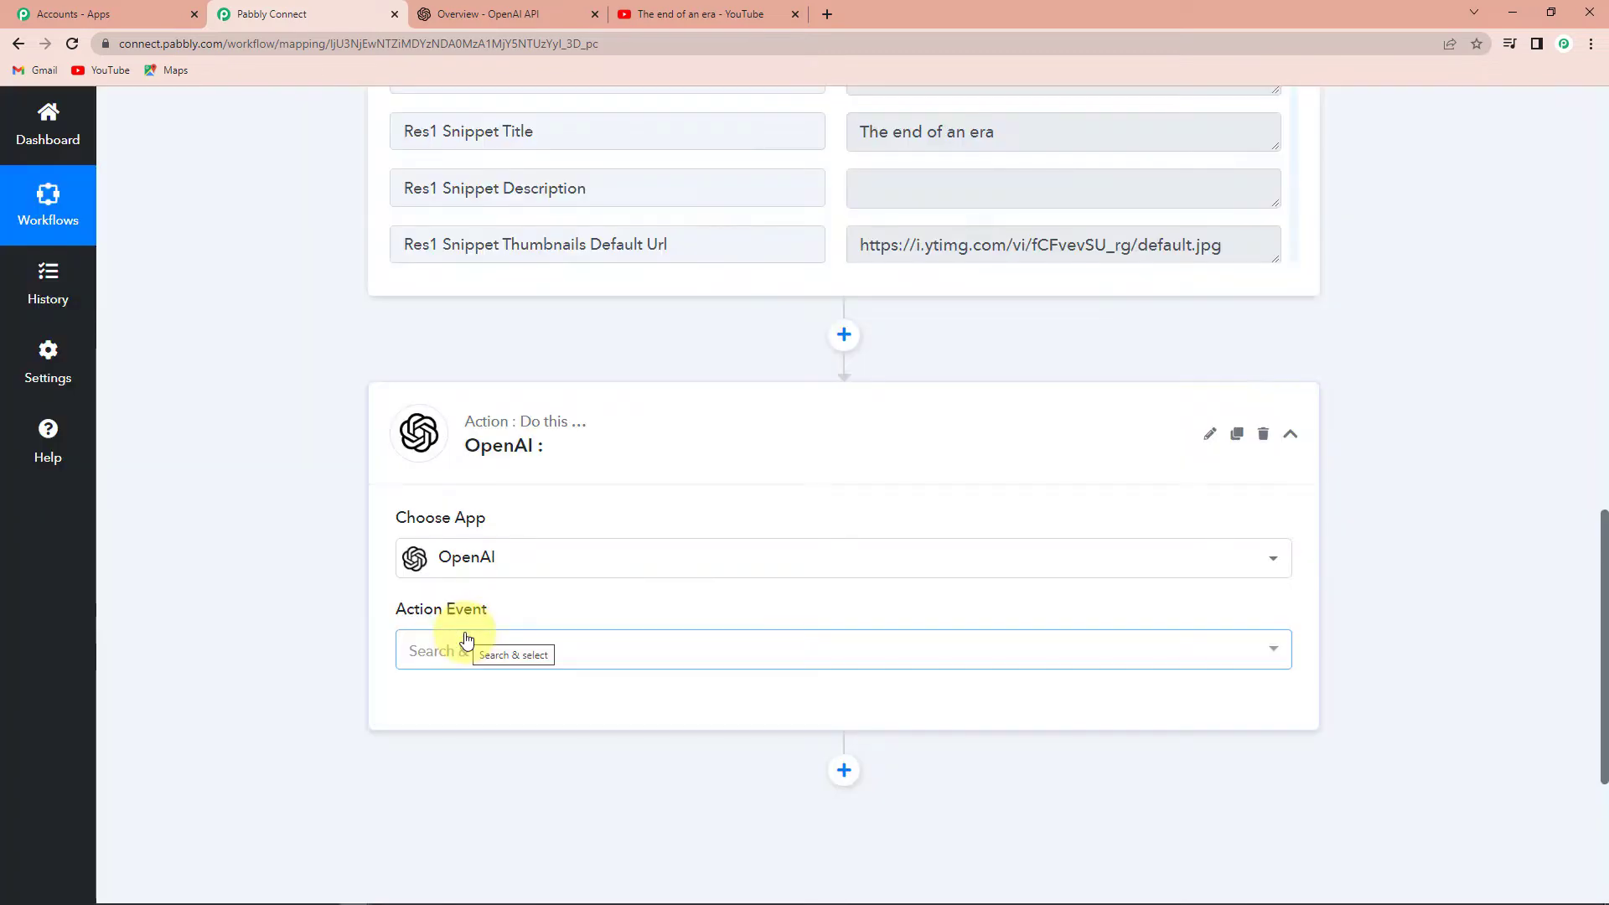
{"action": "mouse_move", "coordinate": [451, 610]}
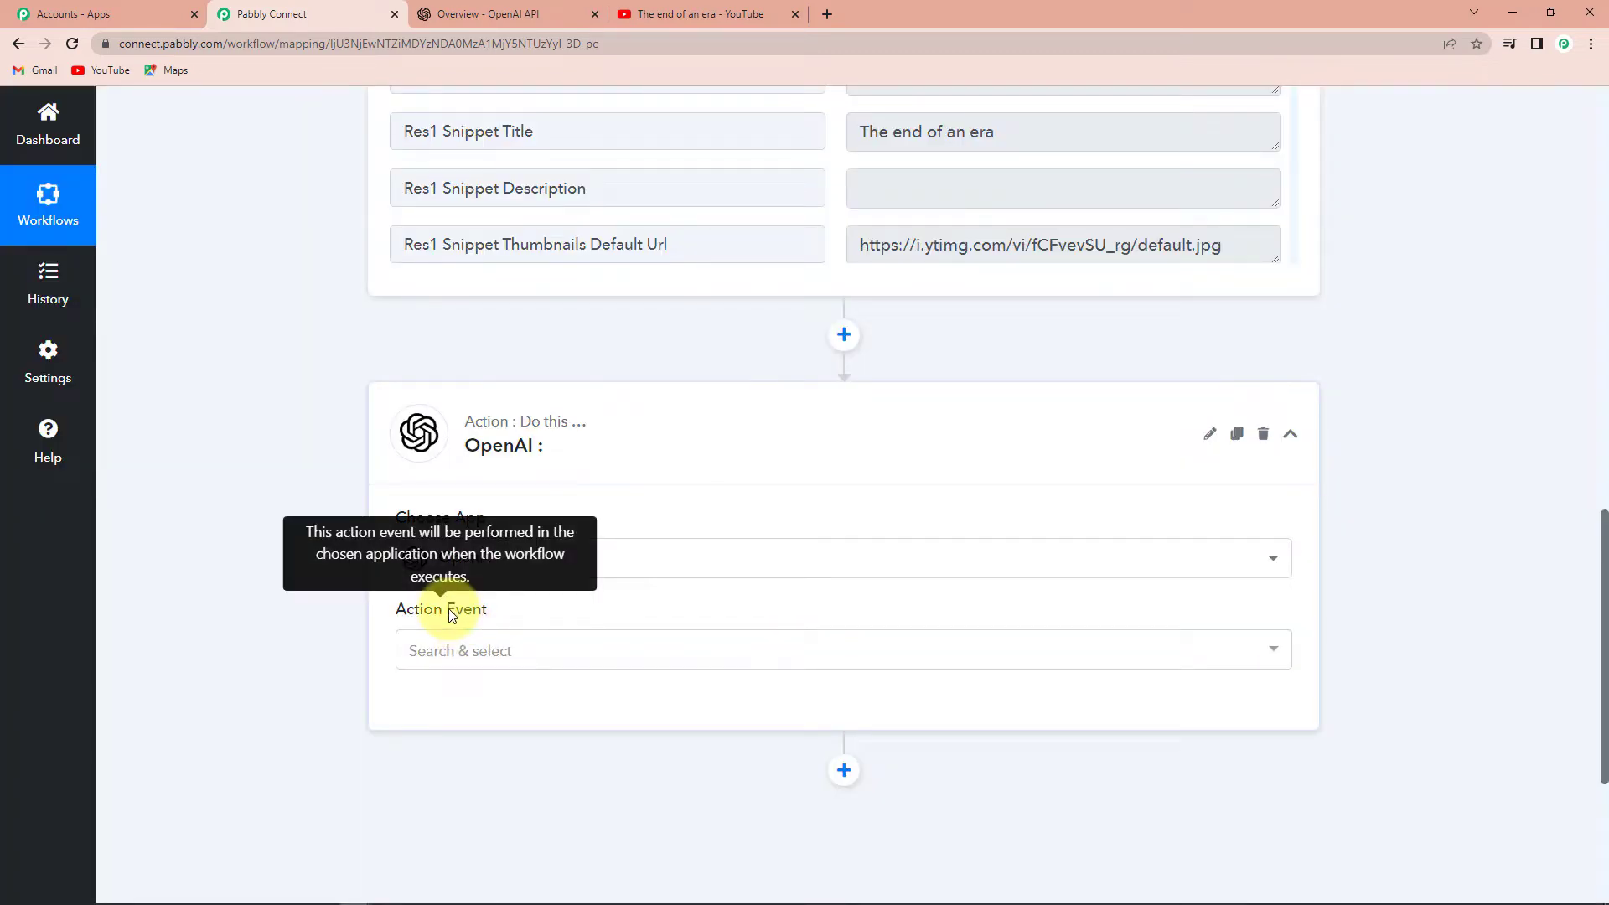
{"action": "left_click", "coordinate": [437, 652]}
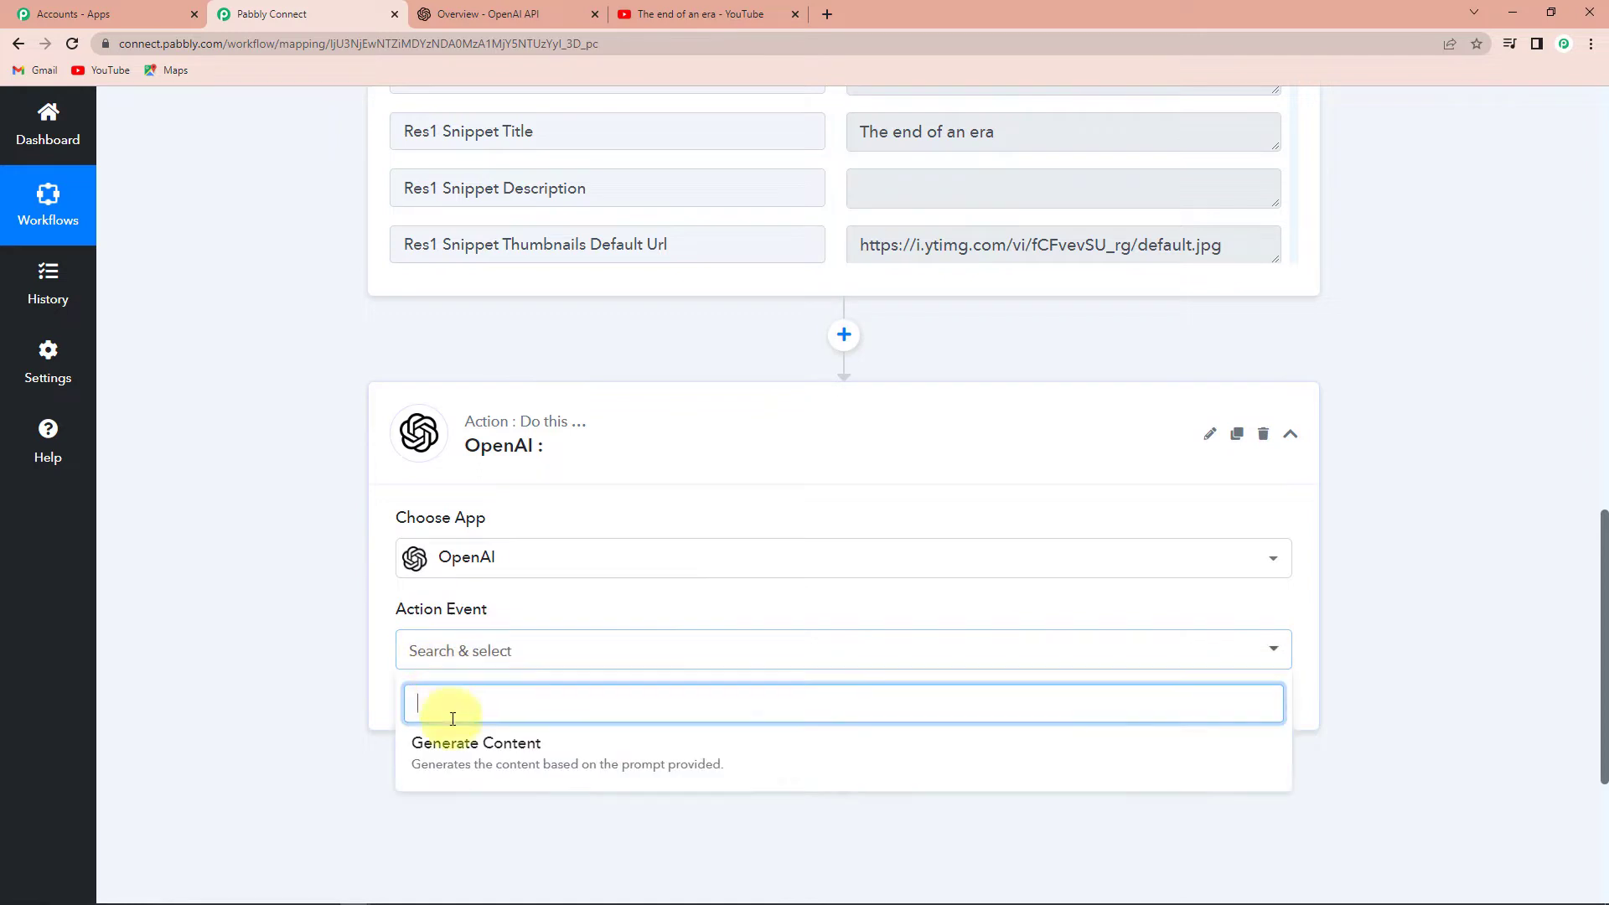
{"action": "left_click", "coordinate": [457, 760]}
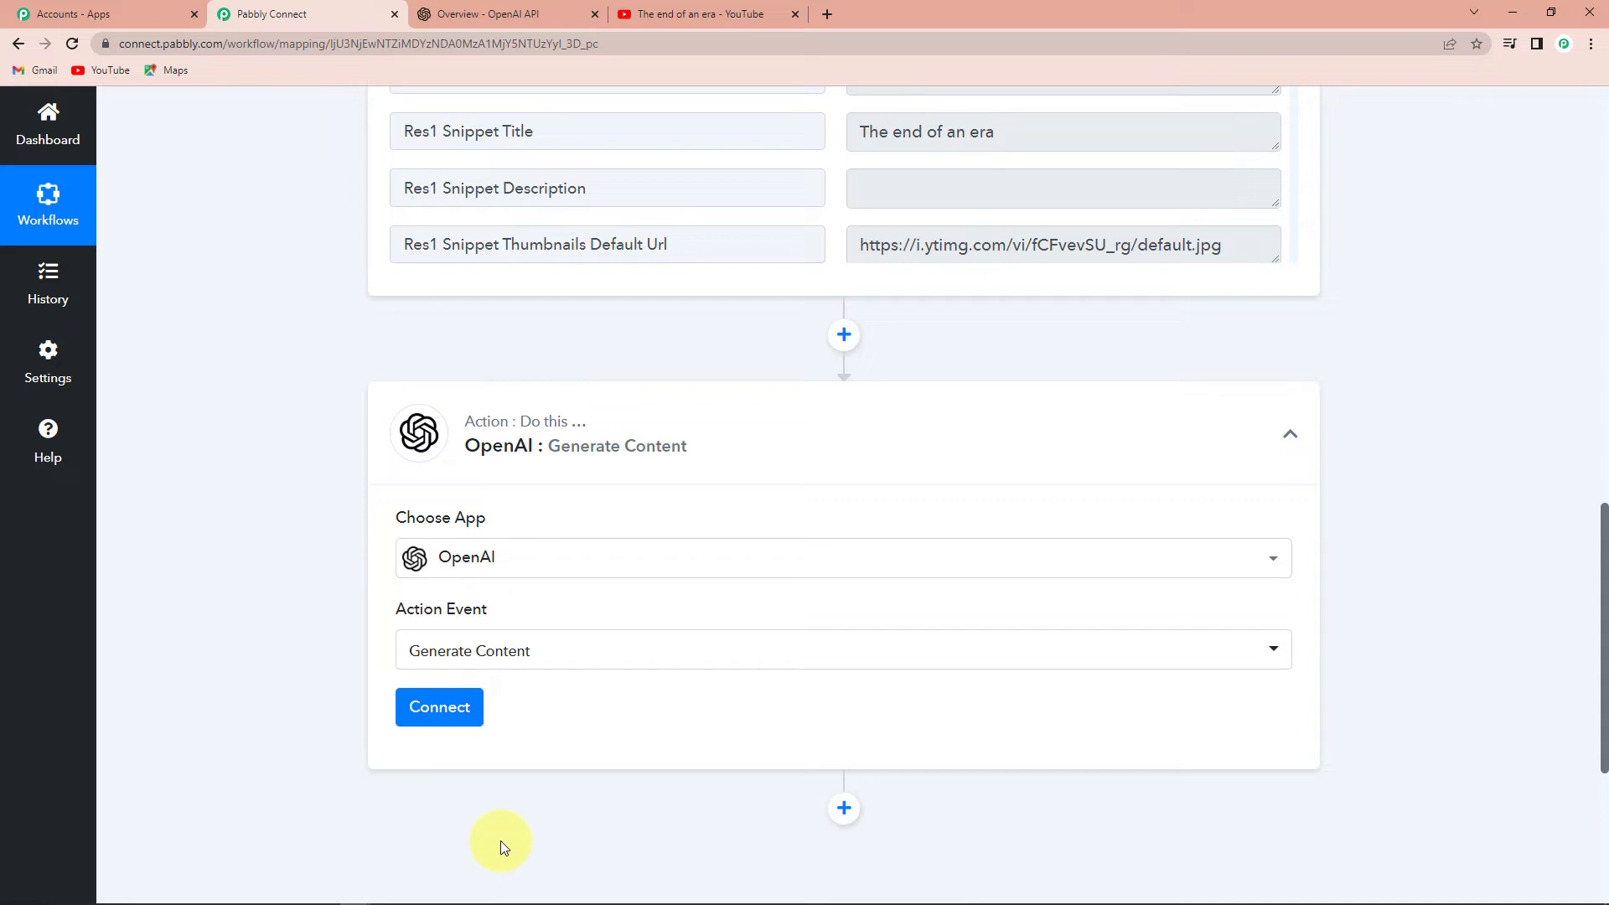
- Start connecting the OpenAI action through a new connection instead of an existing one
{"action": "left_click", "coordinate": [461, 710]}
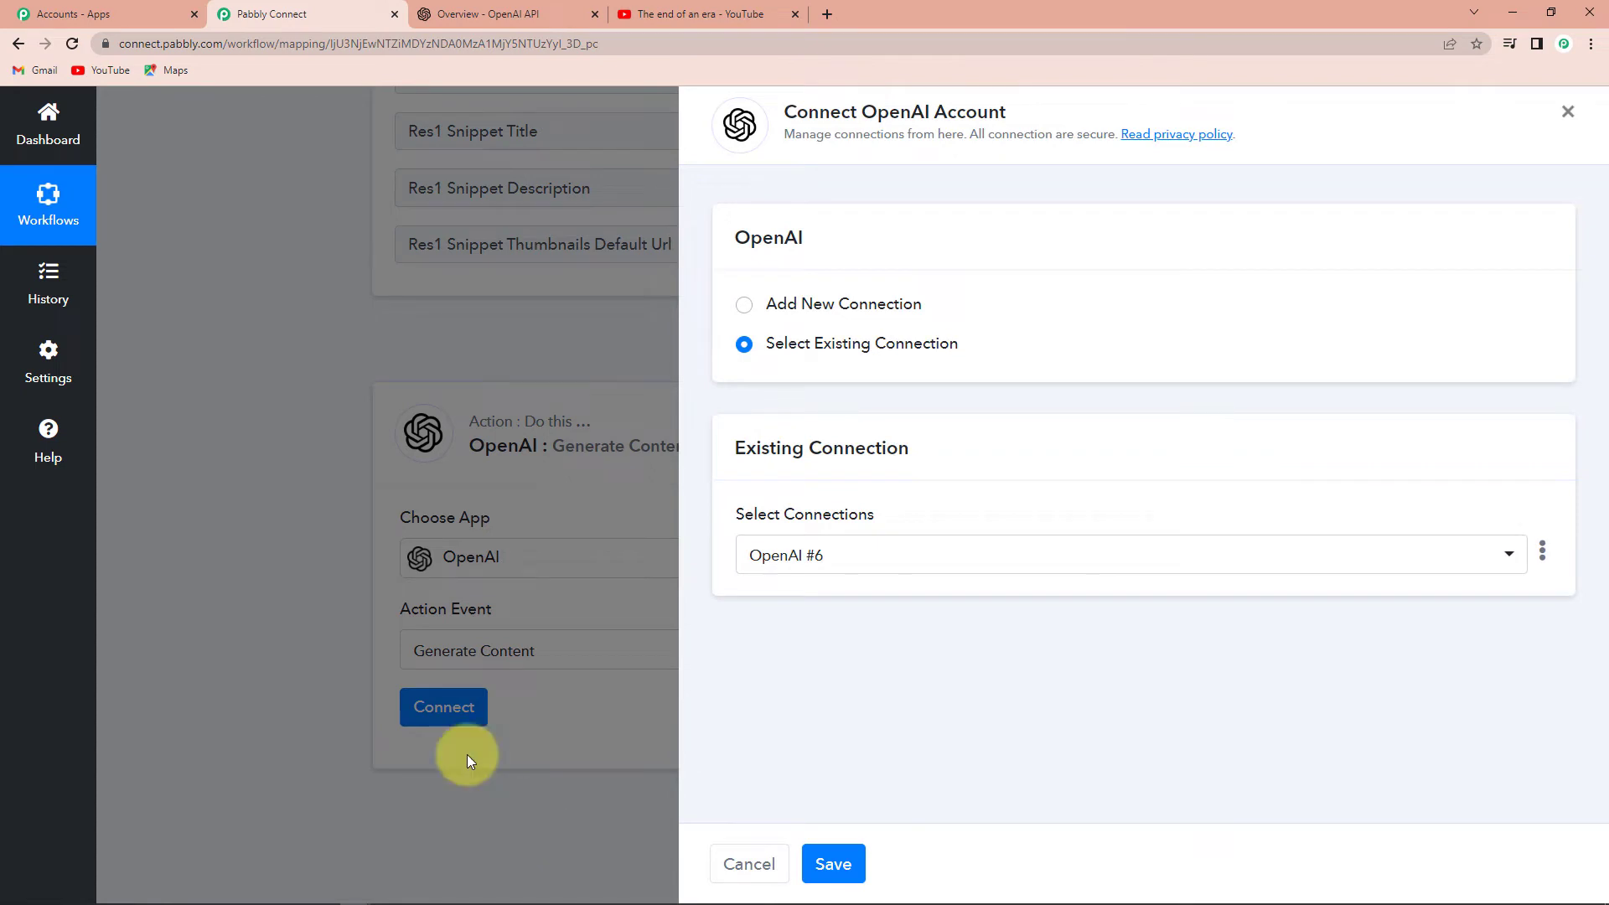
{"action": "left_click", "coordinate": [745, 307]}
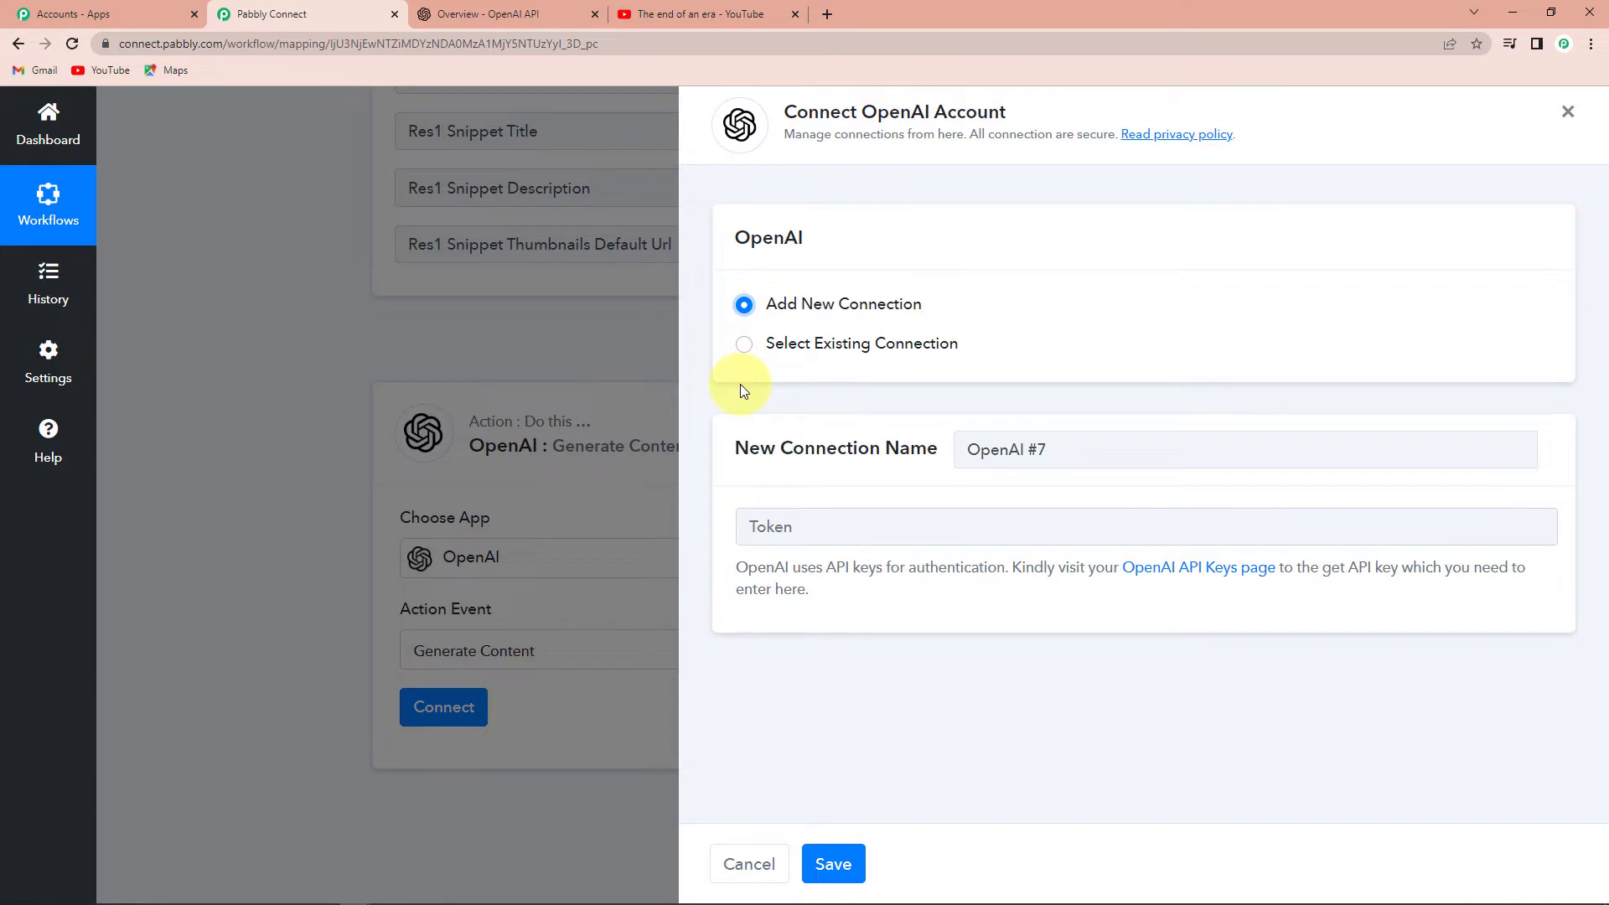
{"action": "left_click", "coordinate": [737, 526]}
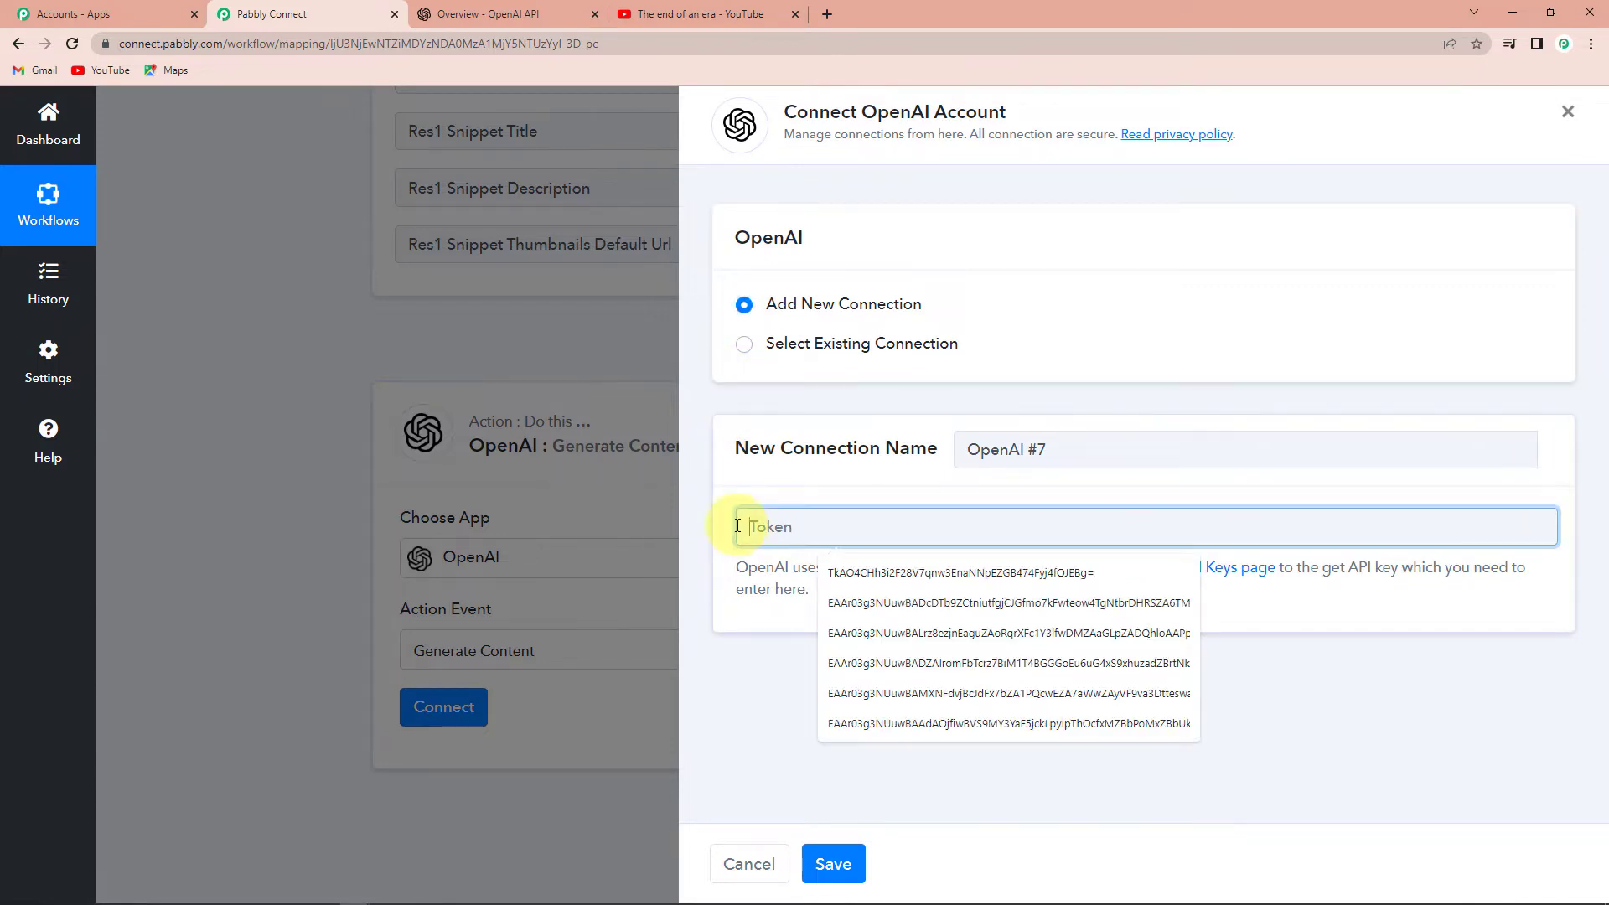
{"action": "left_click", "coordinate": [761, 701]}
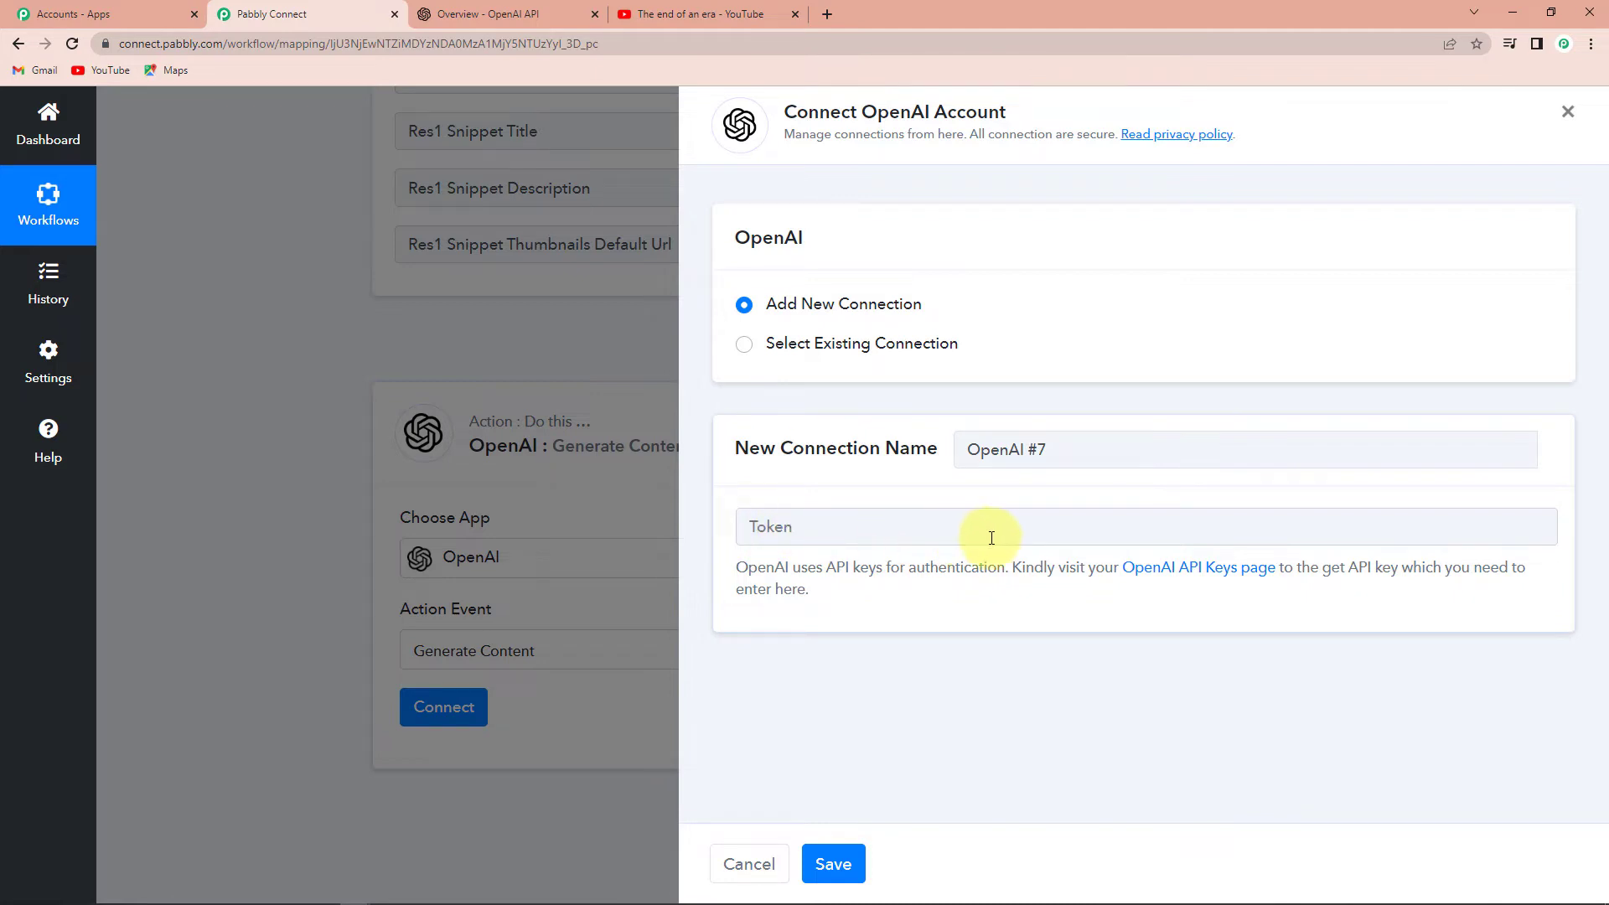
- Open the linked OpenAI API keys page, then reveal and copy the secret key created on 23 Sept 2022
{"action": "left_click", "coordinate": [1223, 573]}
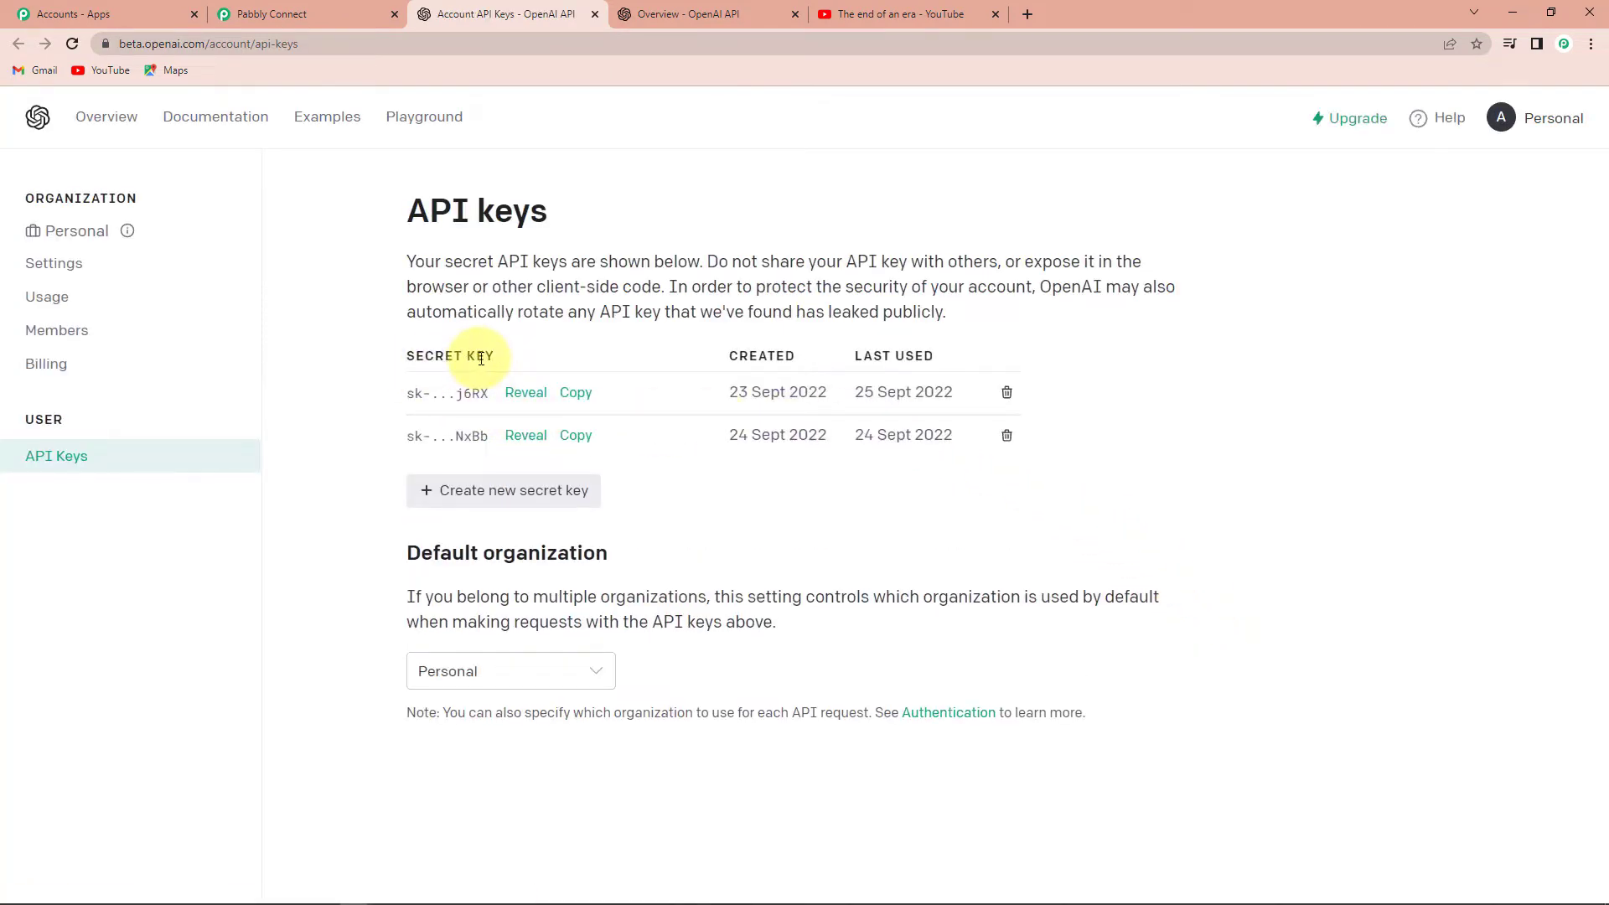
{"action": "left_click", "coordinate": [525, 396]}
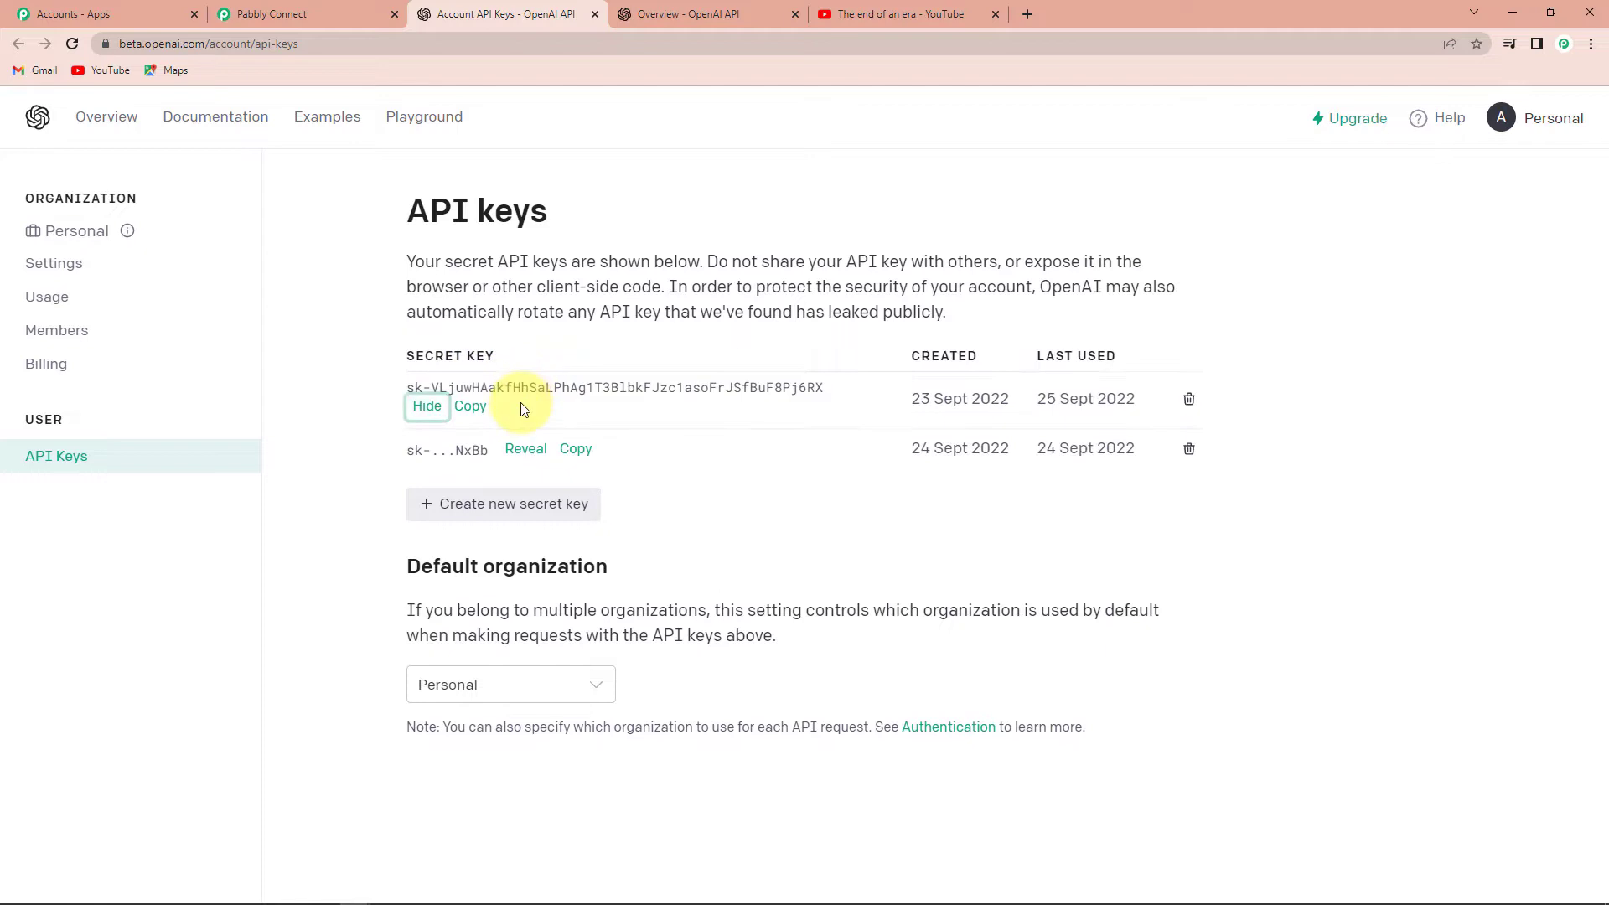
{"action": "left_click", "coordinate": [470, 409]}
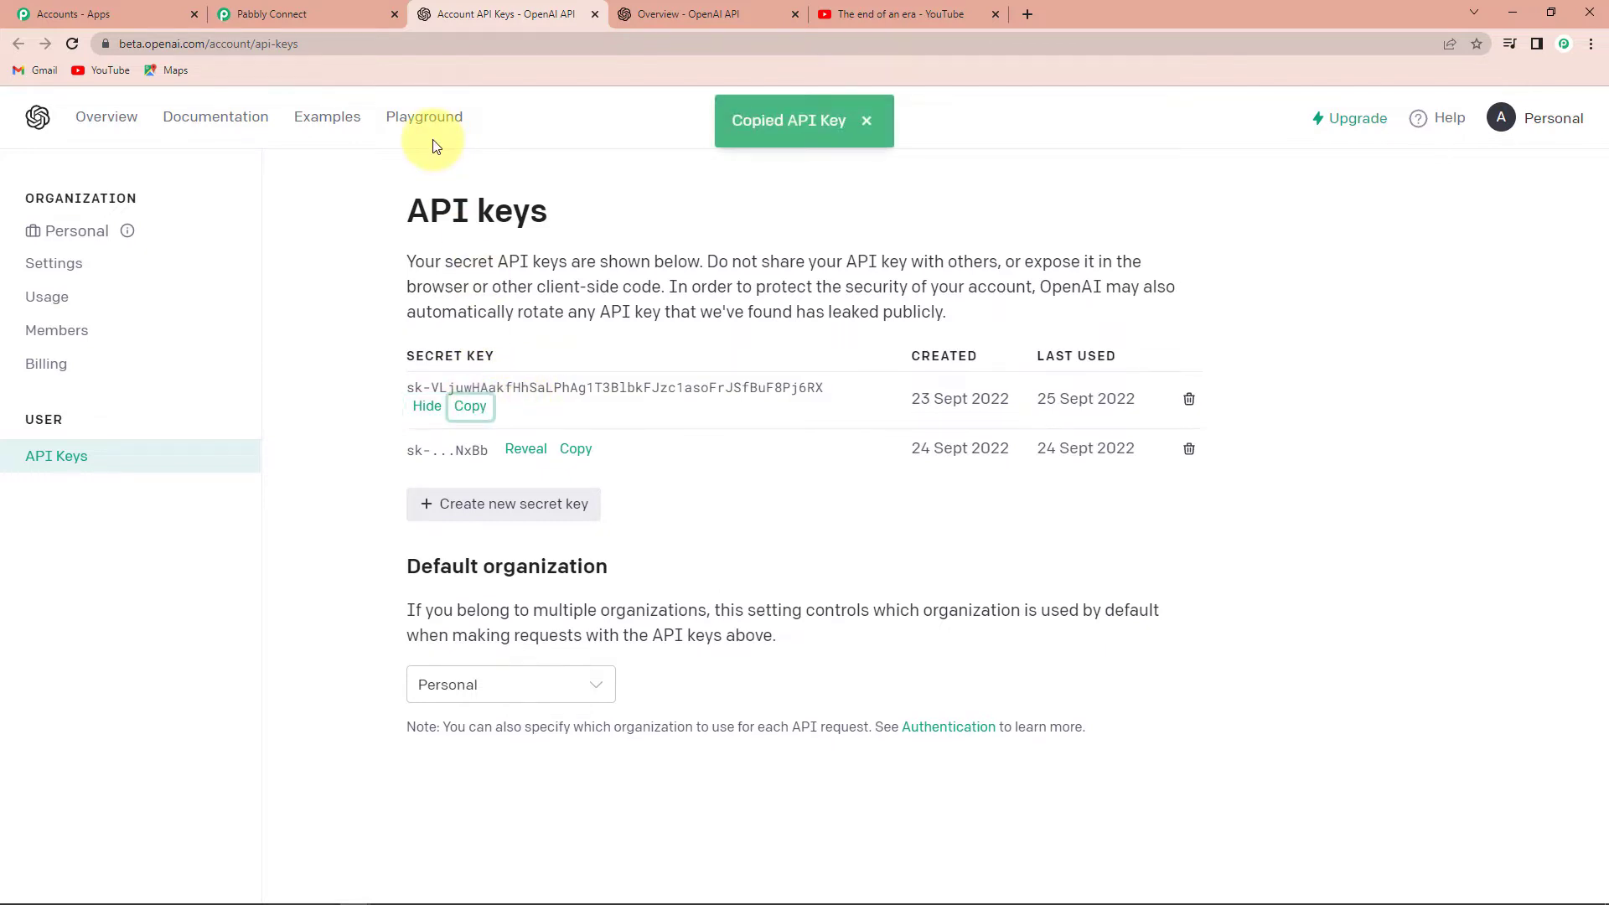
- Return to the Pabbly Connect workflow, paste the API key as the connection's token and save the connection
{"action": "left_click", "coordinate": [300, 11]}
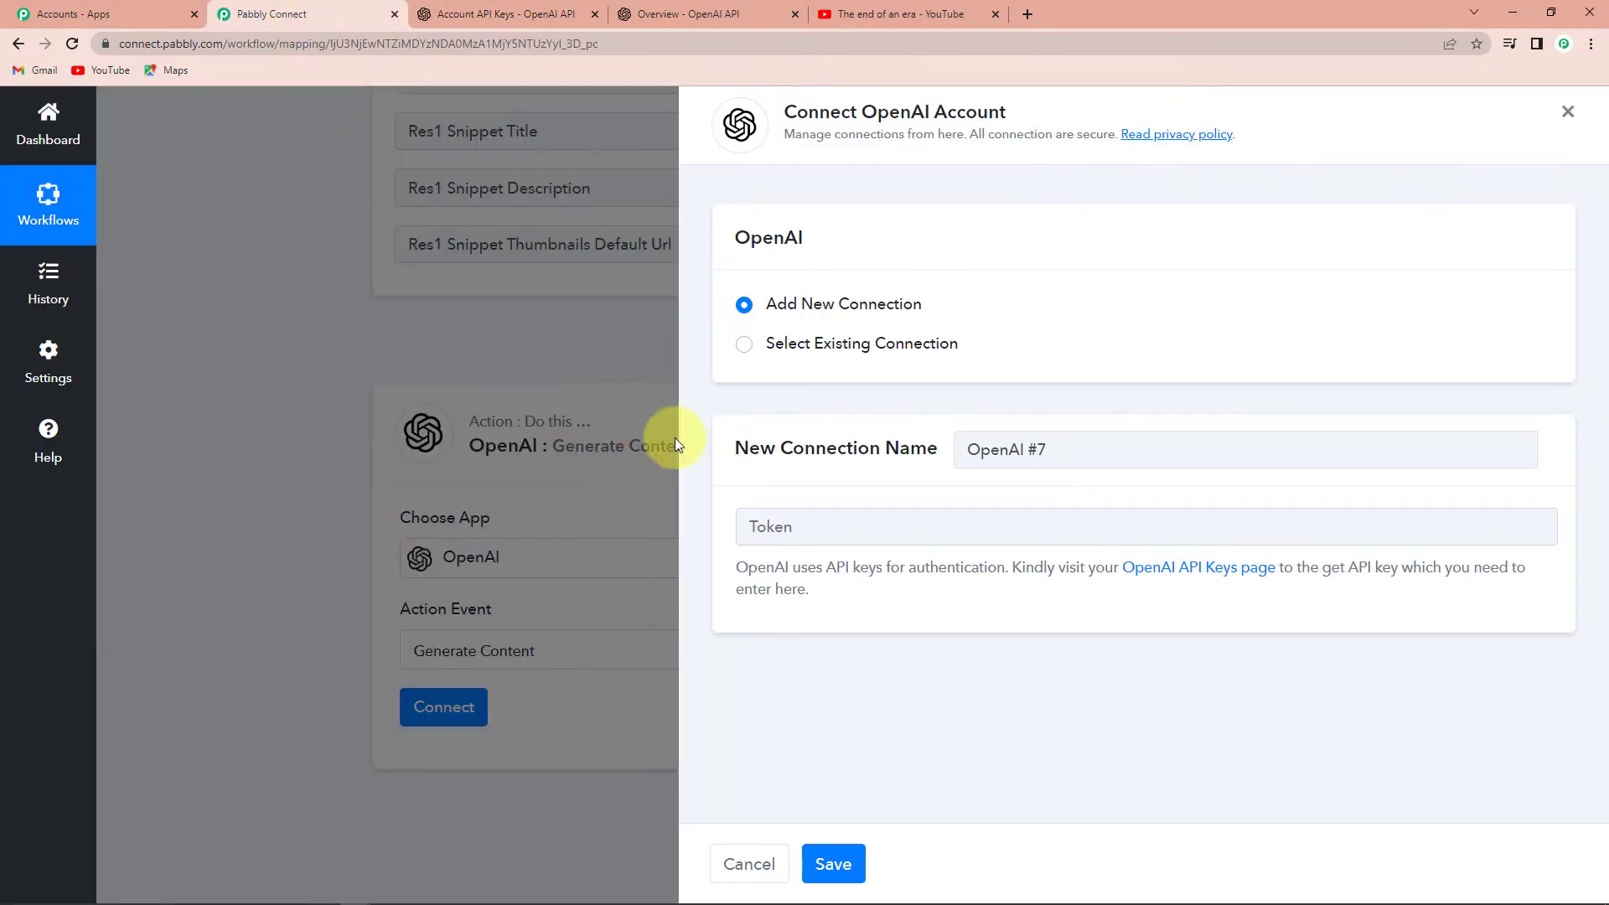
{"action": "left_click", "coordinate": [762, 528]}
{"action": "key", "text": "ctrl+v"}
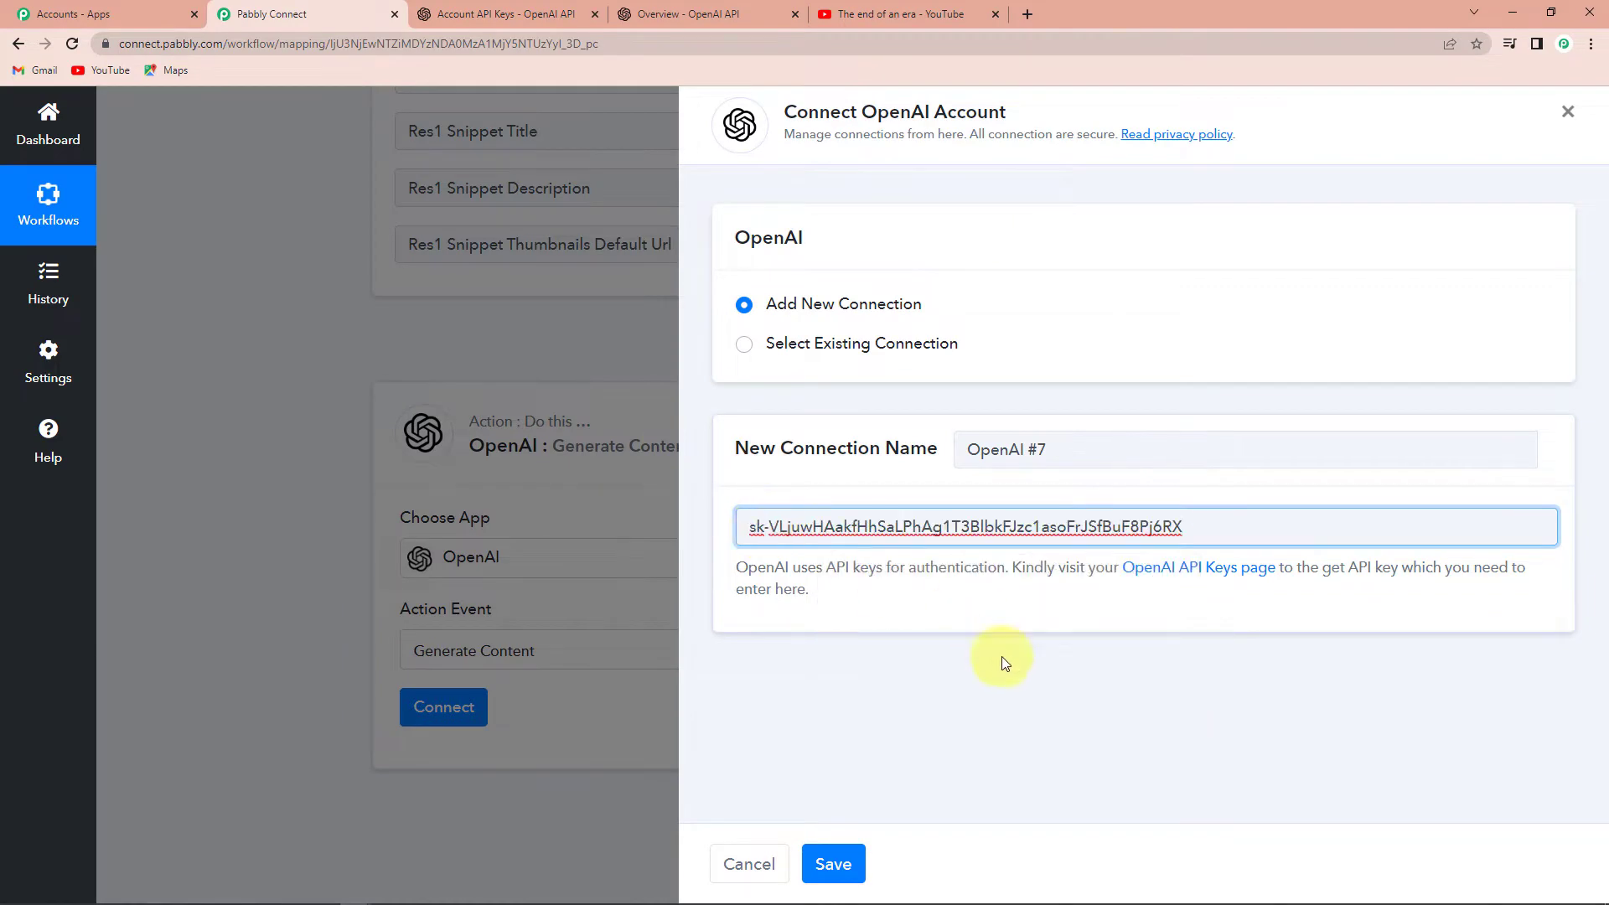
{"action": "left_click", "coordinate": [851, 868]}
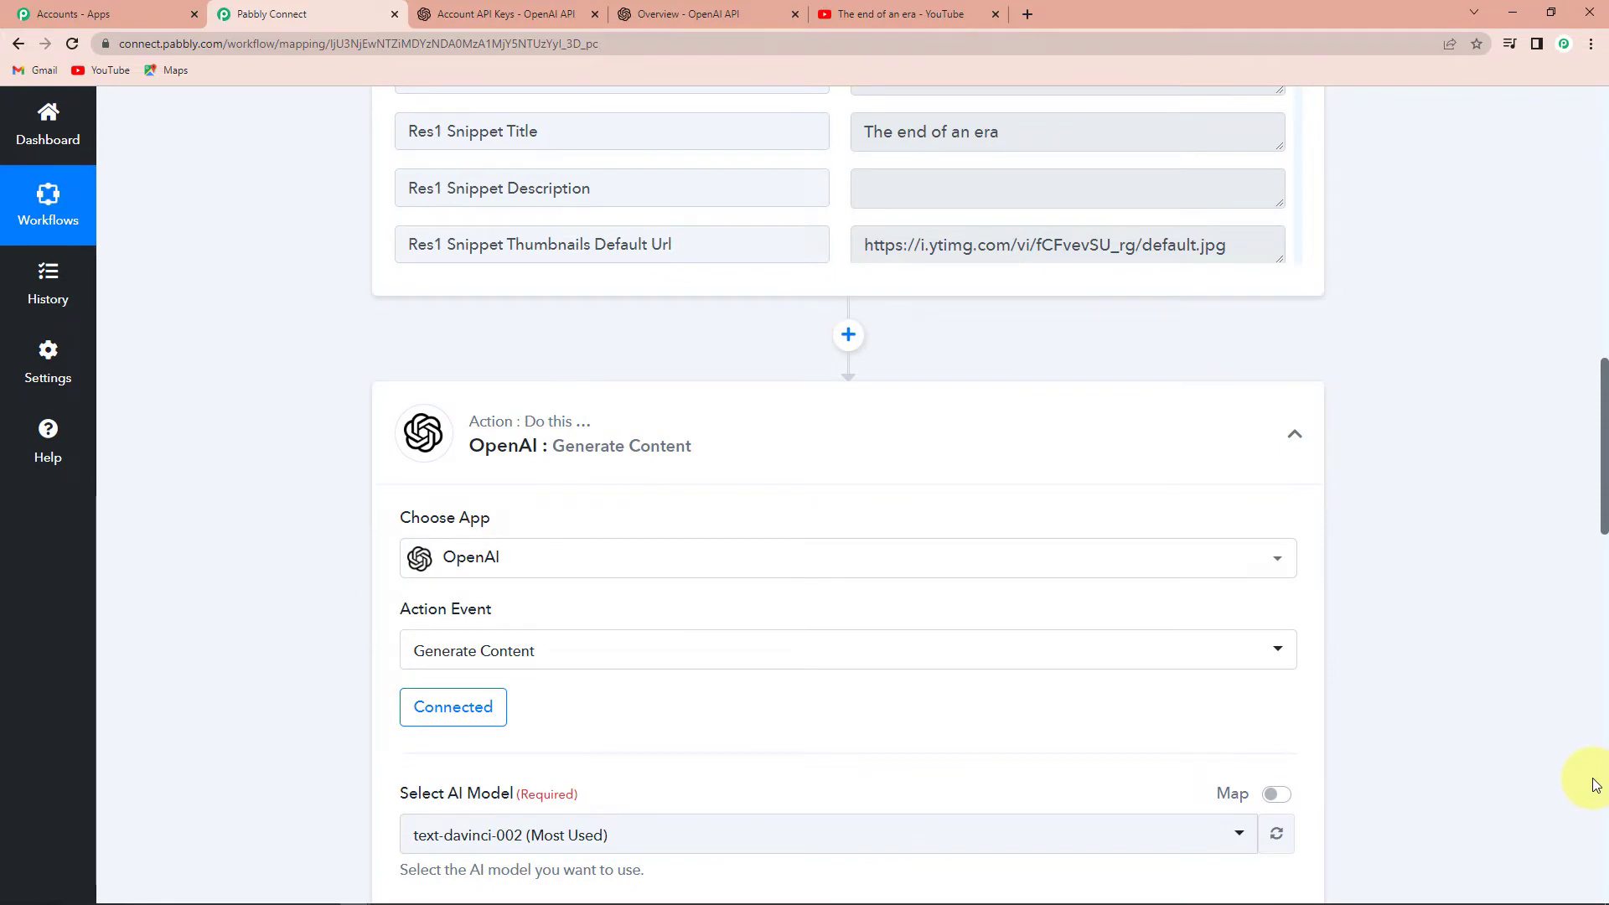
- Switch to the OpenAI website, log in through its API section and open the Playground
{"action": "scroll", "coordinate": [1585, 783], "scroll_direction": "down", "scroll_amount": 6}
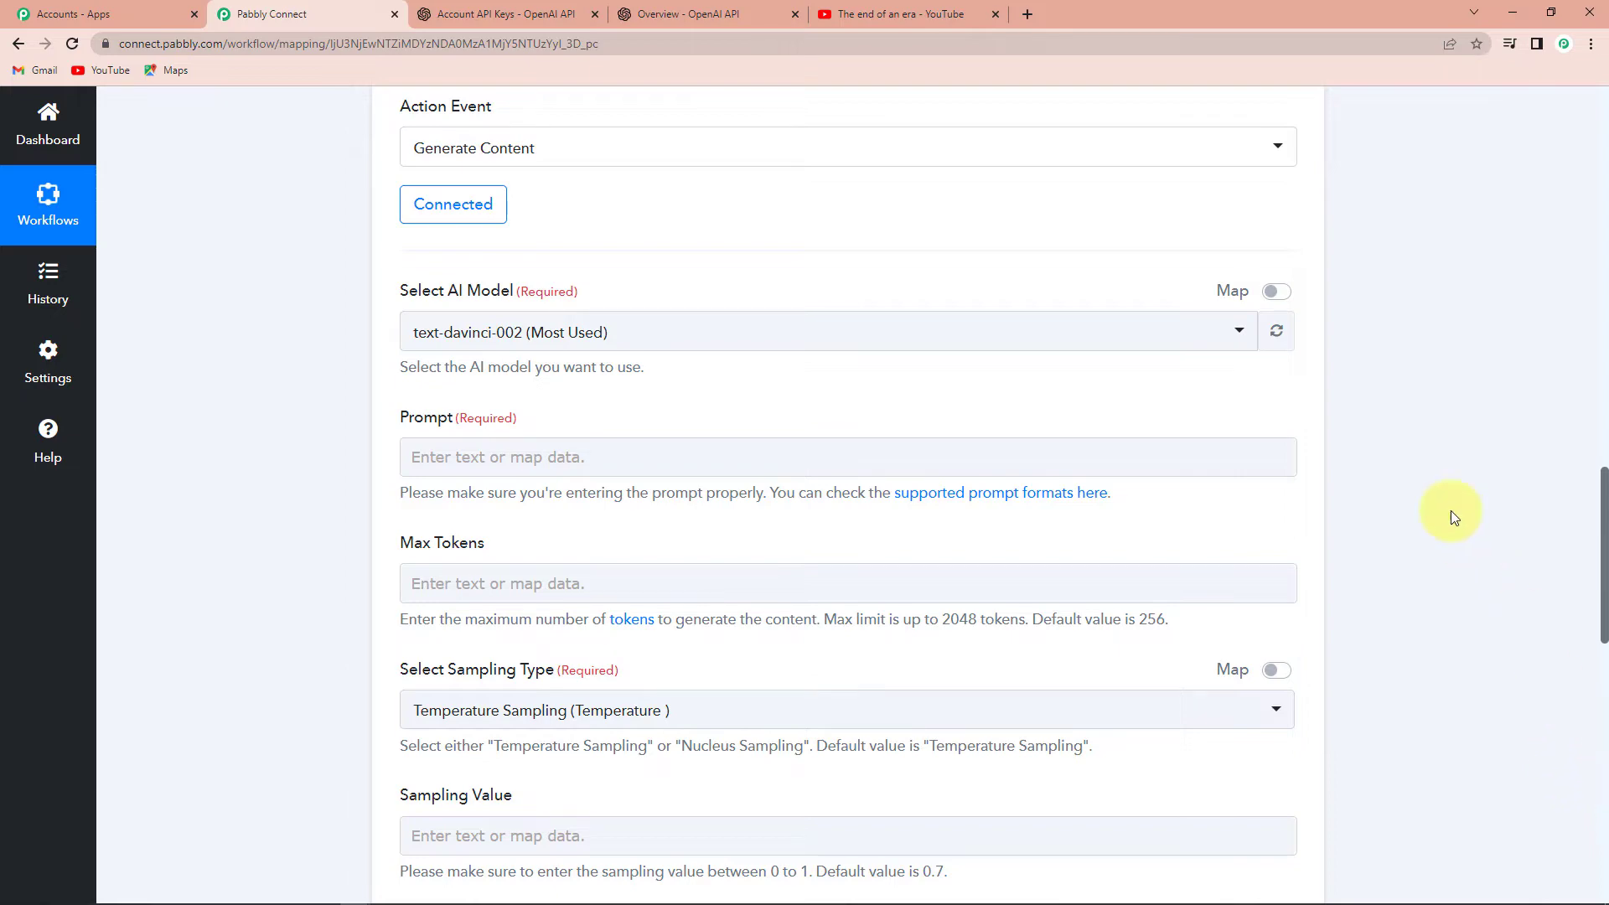
{"action": "left_click", "coordinate": [683, 14]}
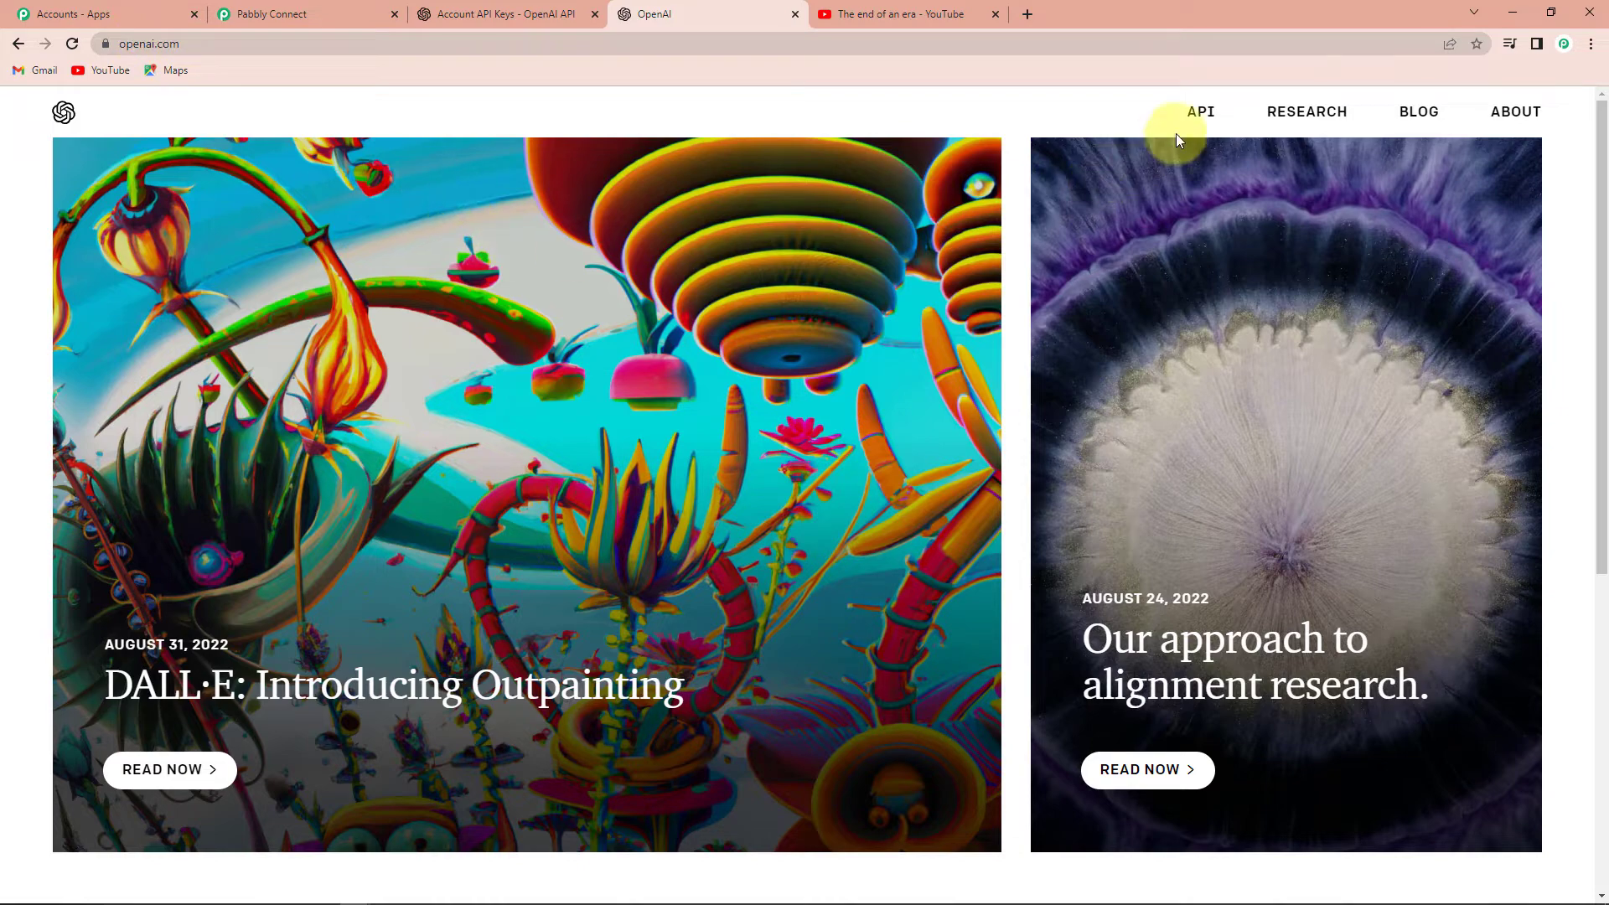
{"action": "left_click", "coordinate": [1197, 113]}
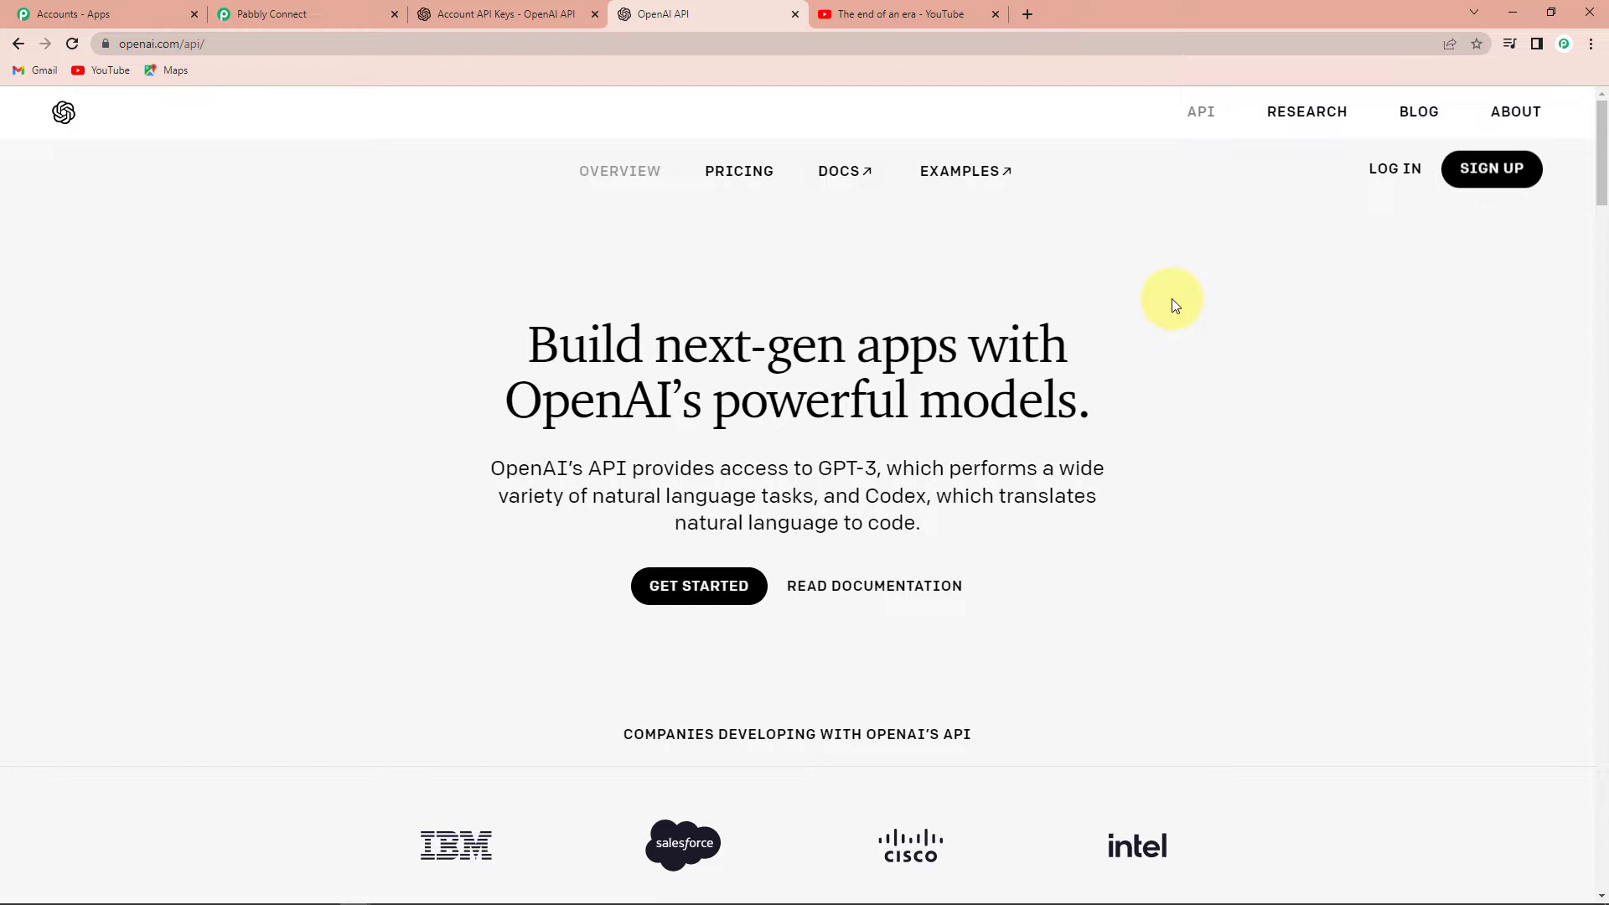
{"action": "left_click", "coordinate": [1378, 172]}
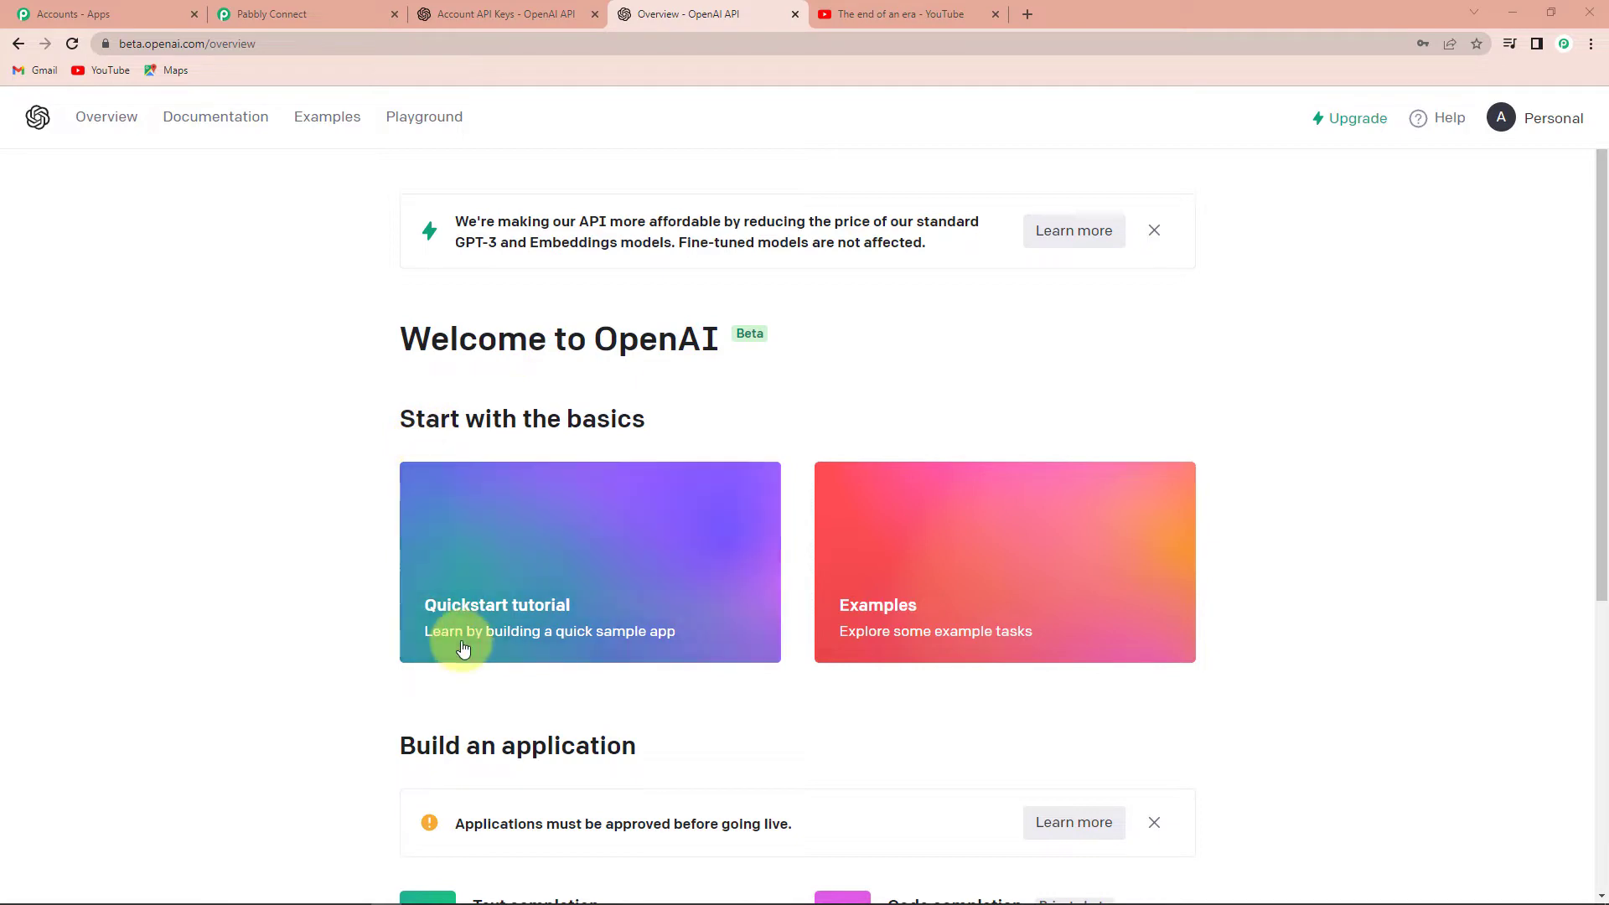
{"action": "scroll", "coordinate": [914, 637], "scroll_direction": "down", "scroll_amount": 1}
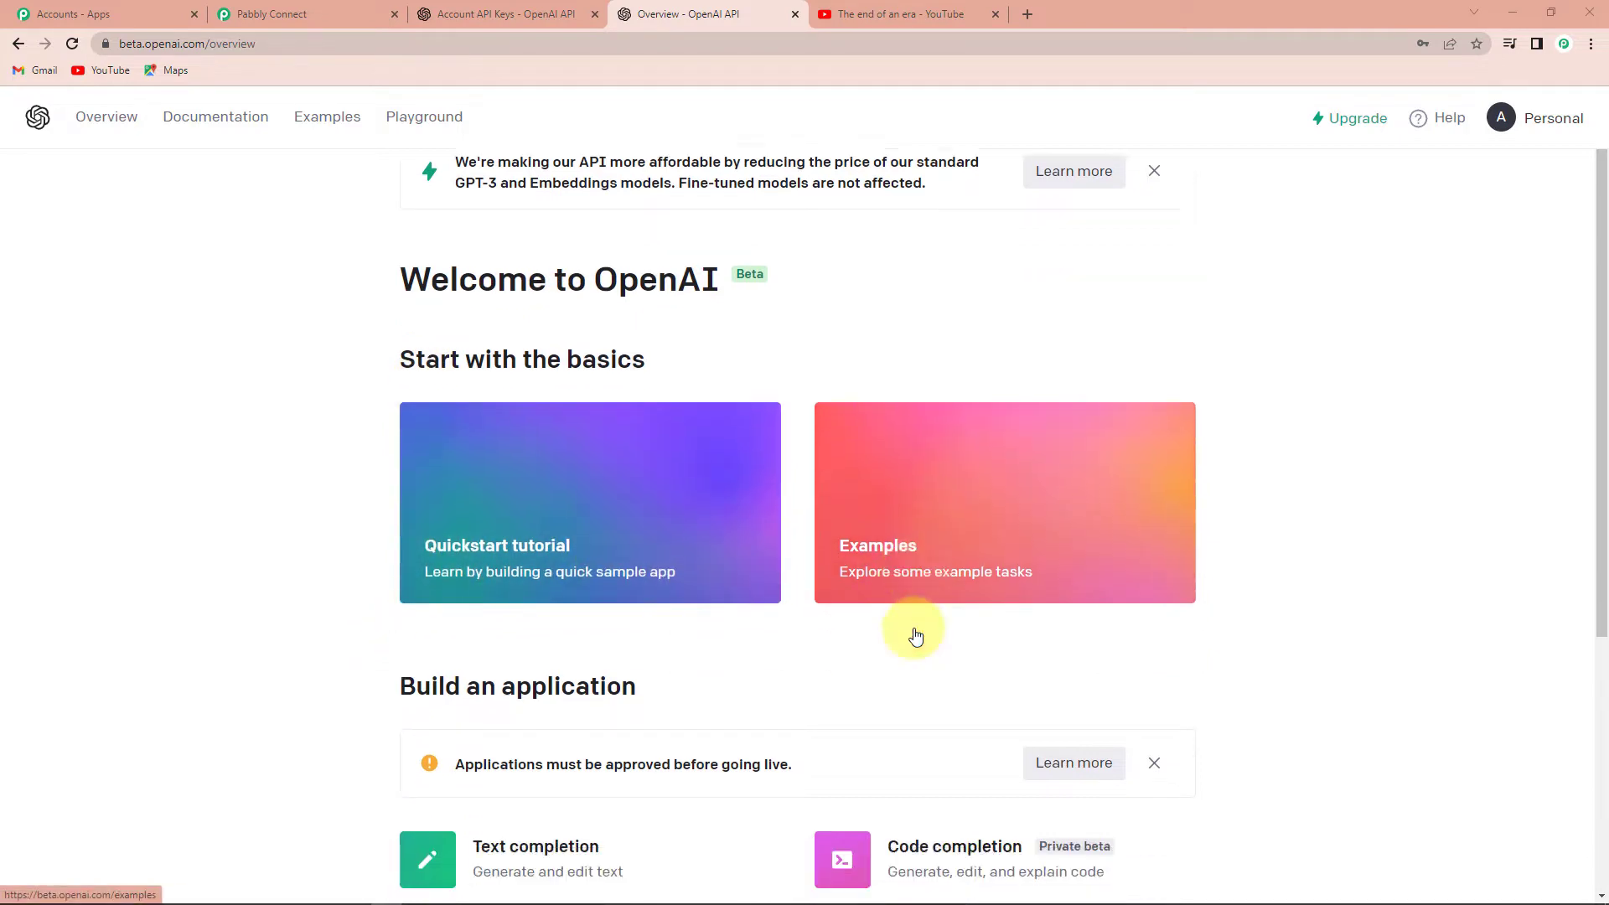
{"action": "scroll", "coordinate": [915, 637], "scroll_direction": "down", "scroll_amount": 2}
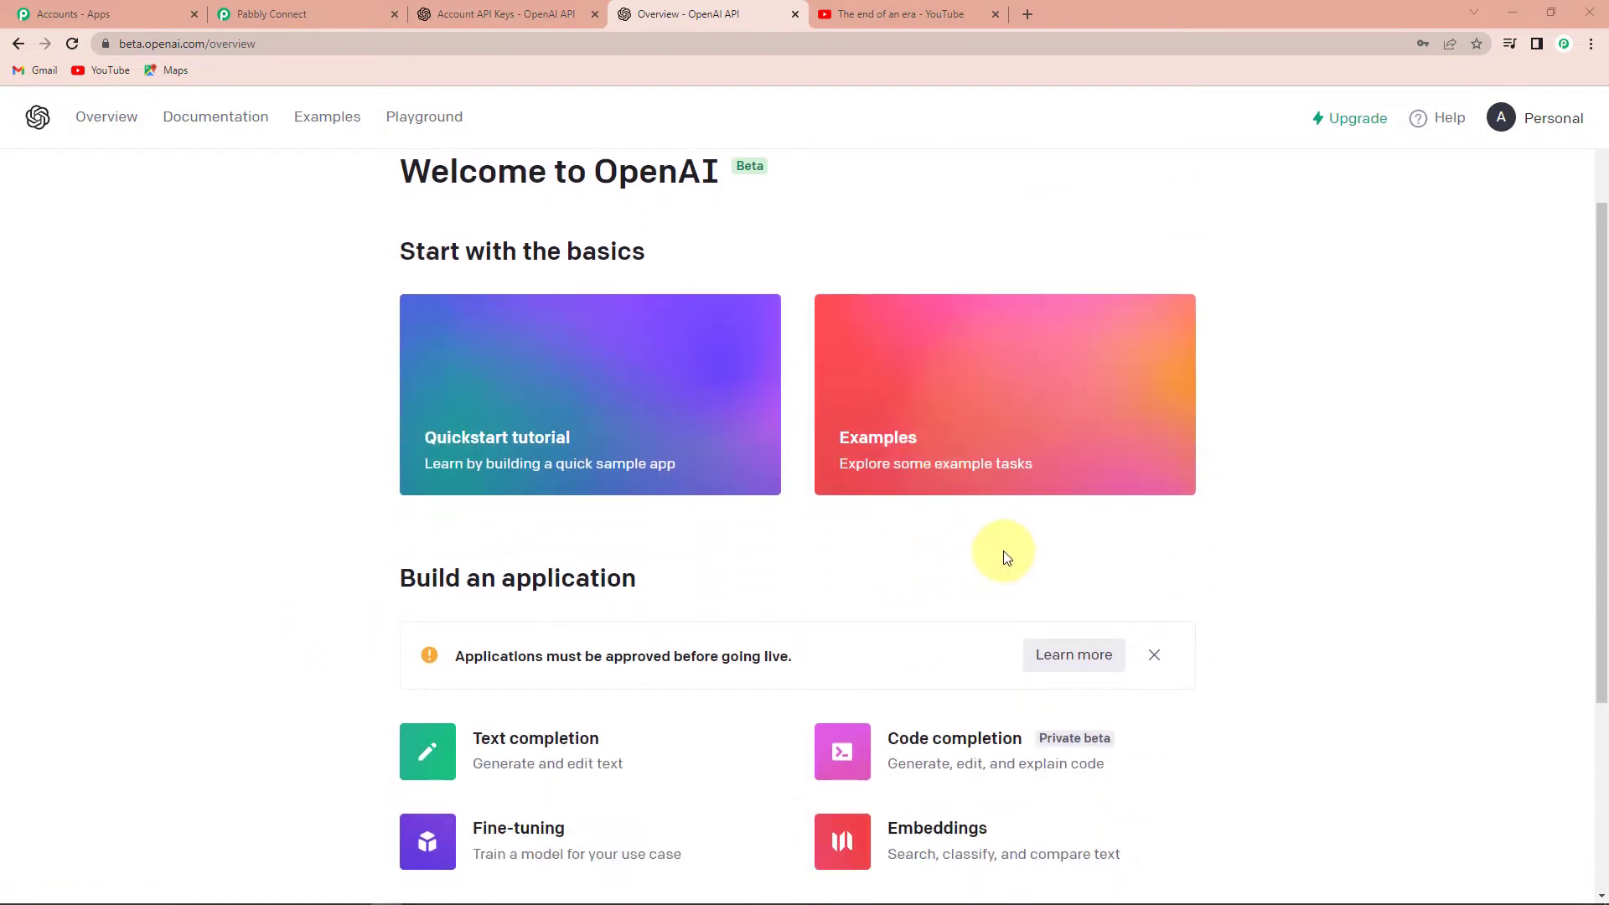
{"action": "left_click", "coordinate": [411, 120]}
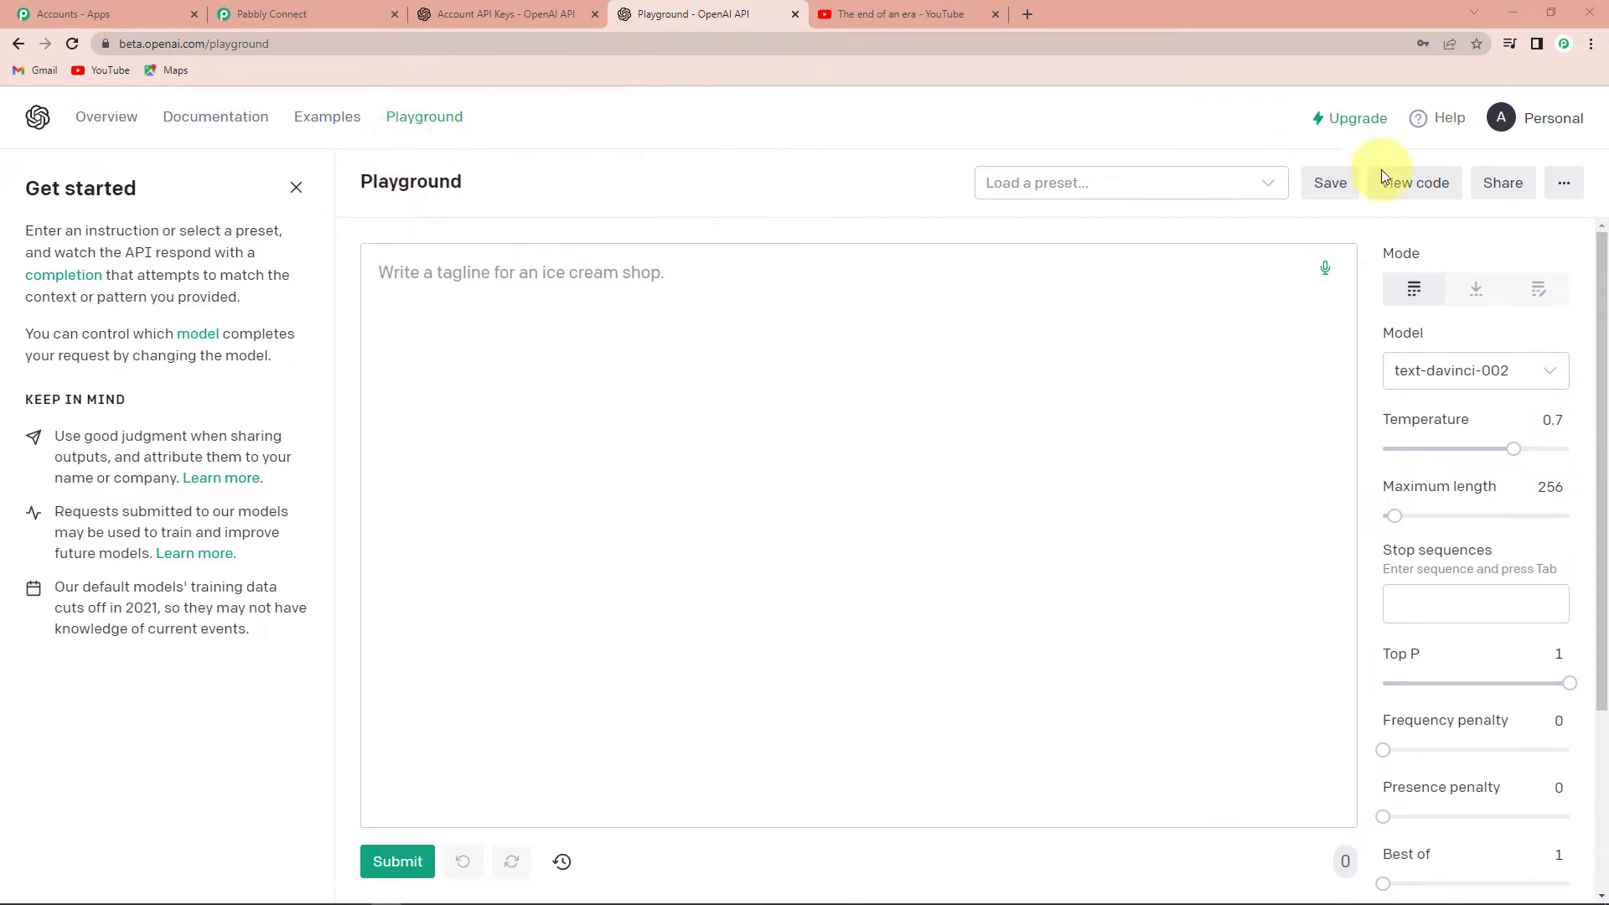
{"action": "mouse_move", "coordinate": [1488, 779]}
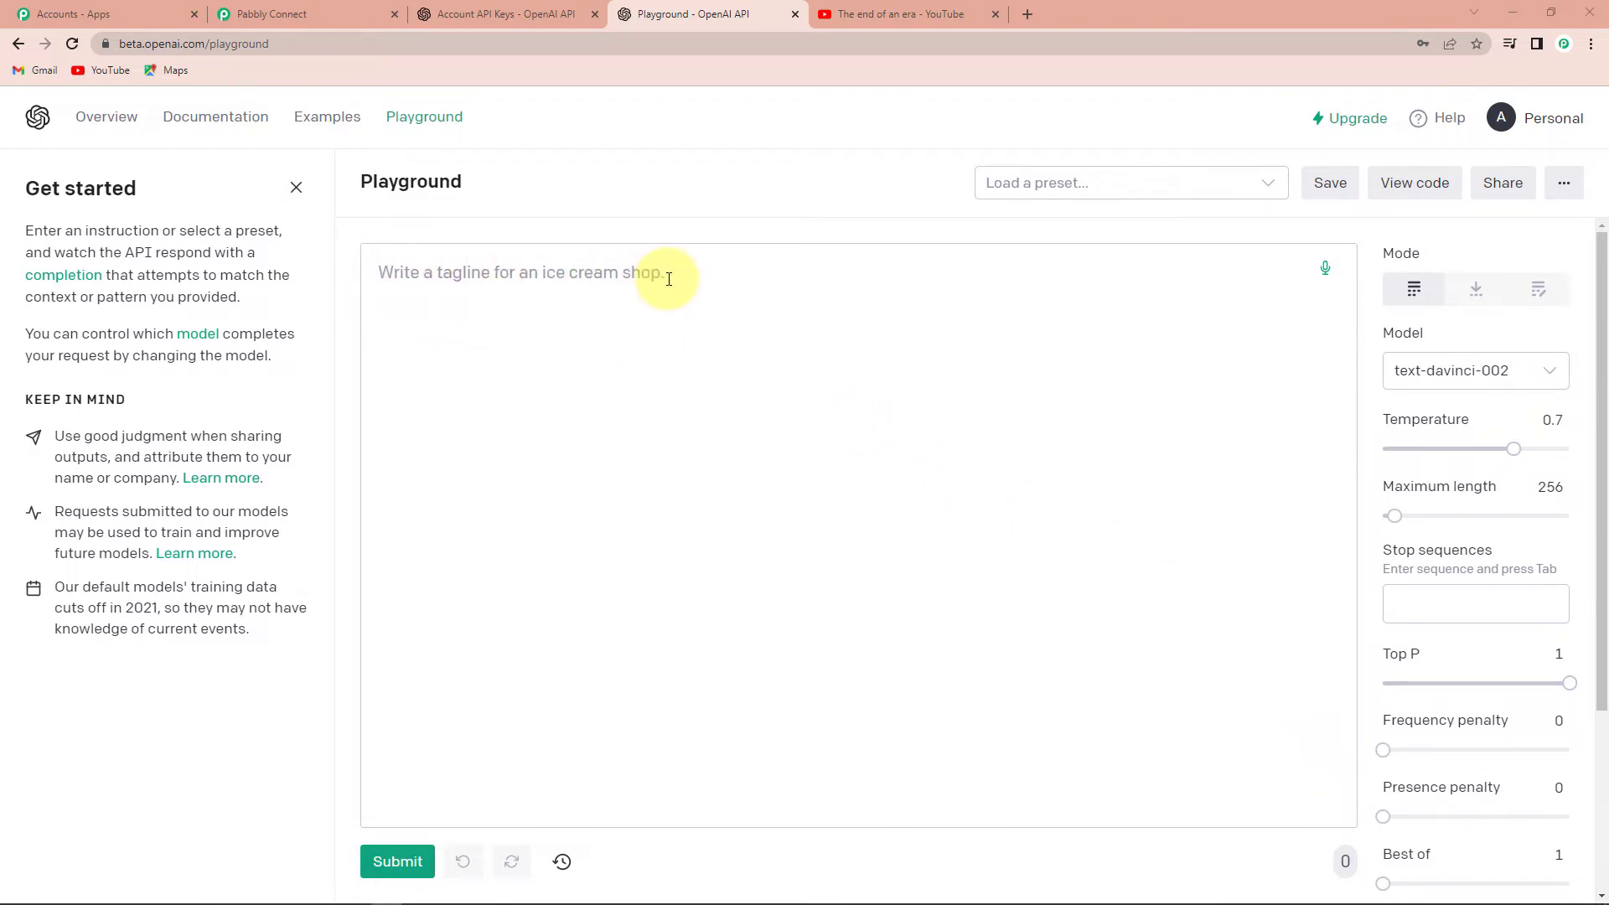
- Enter the Playground prompt "Write a blog on title." followed by "Title: Positive Approach in Life" on a new line and submit it
{"action": "left_click", "coordinate": [379, 271]}
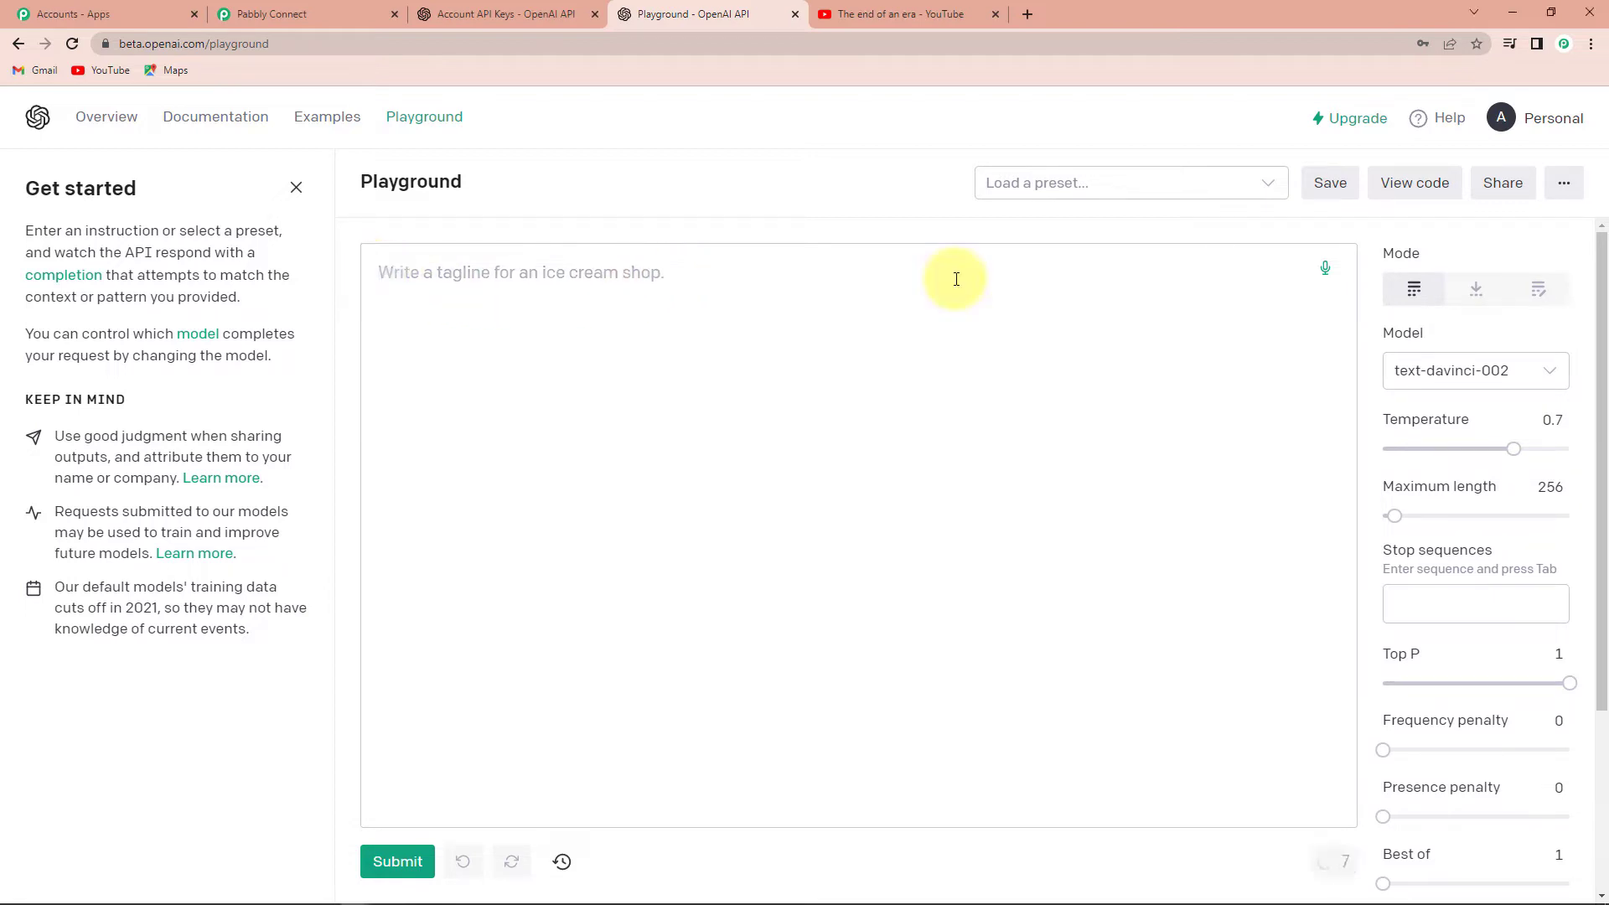
{"action": "type", "text": "Write a bl"}
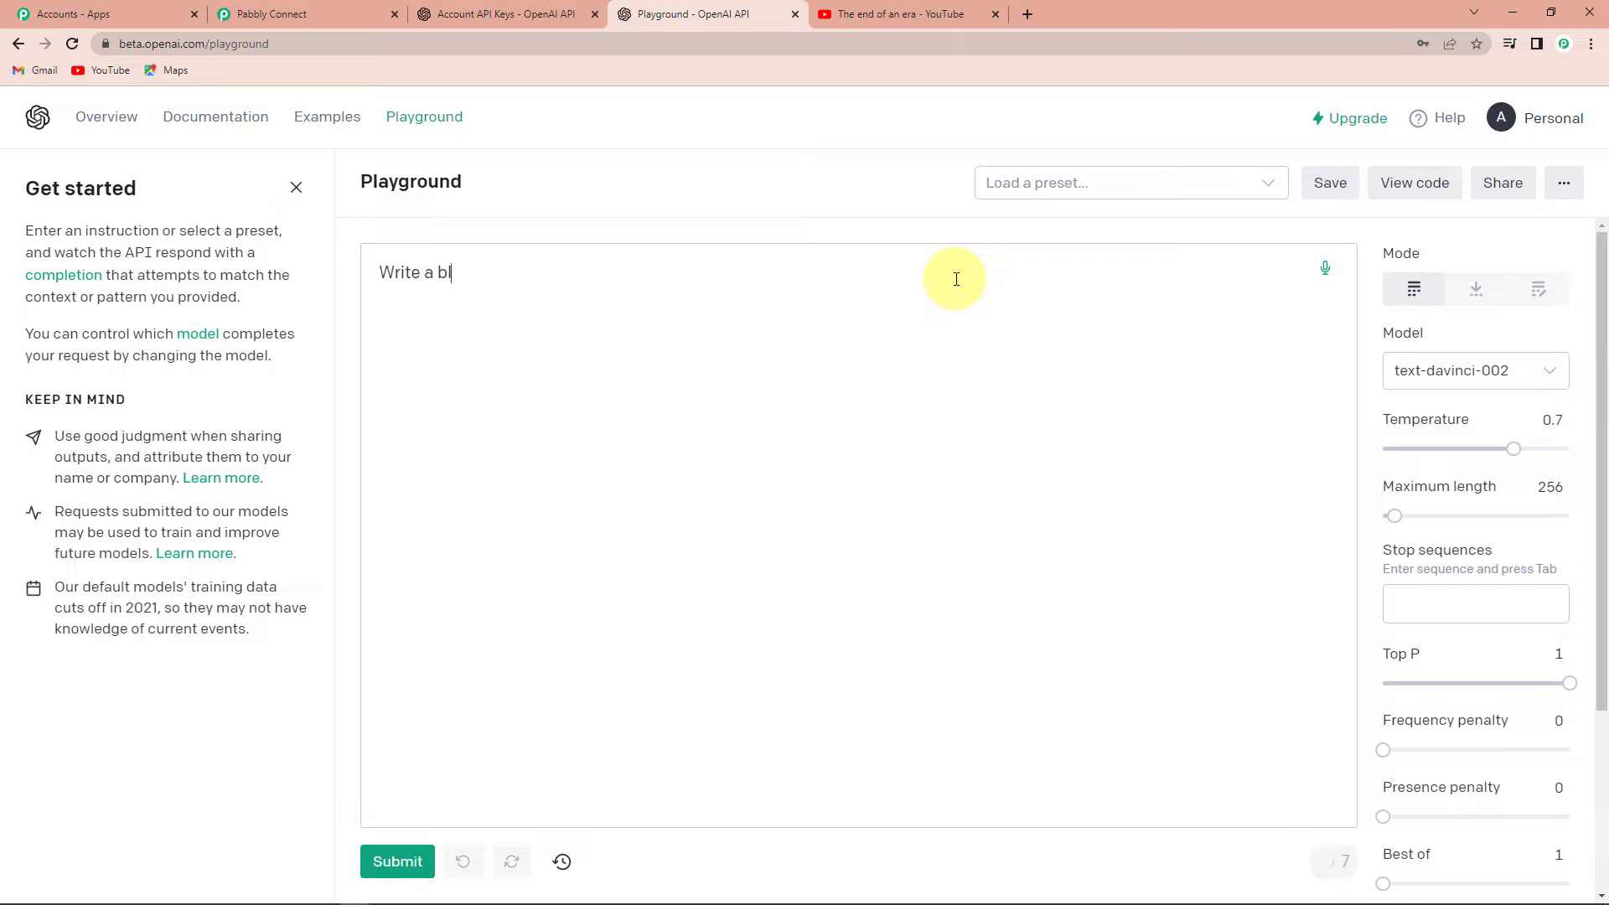
{"action": "type", "text": "og on tiltle"}
{"action": "type", "text": ". "}
{"action": "type", "text": "Tit"}
{"action": "type", "text": "le"}
{"action": "type", "text": ":"}
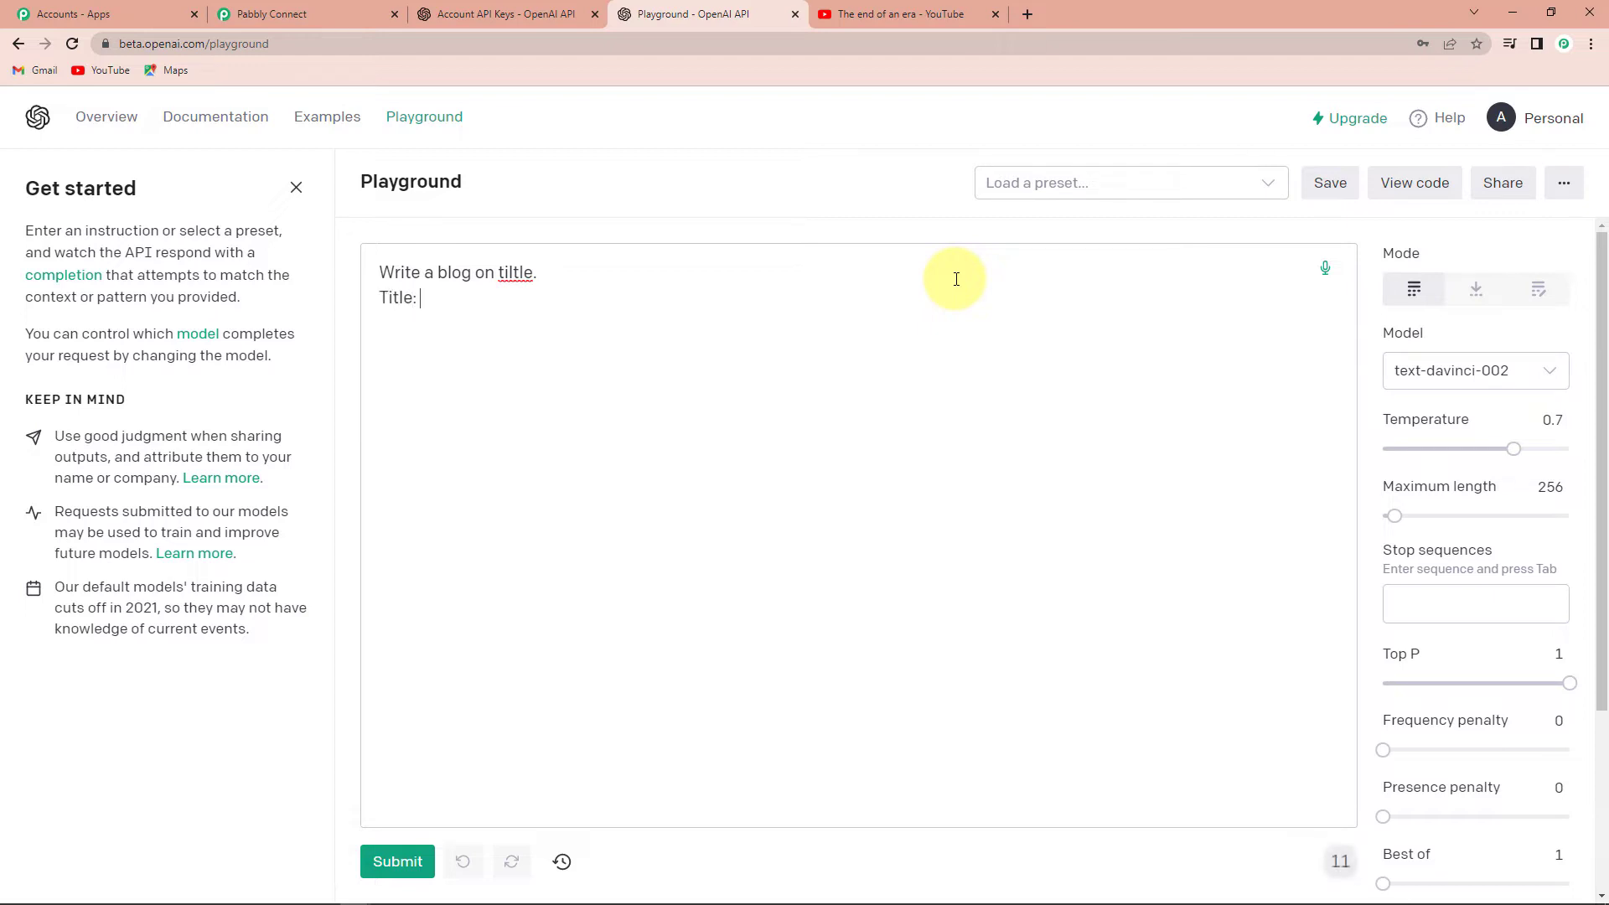
{"action": "type", "text": " Positive A"}
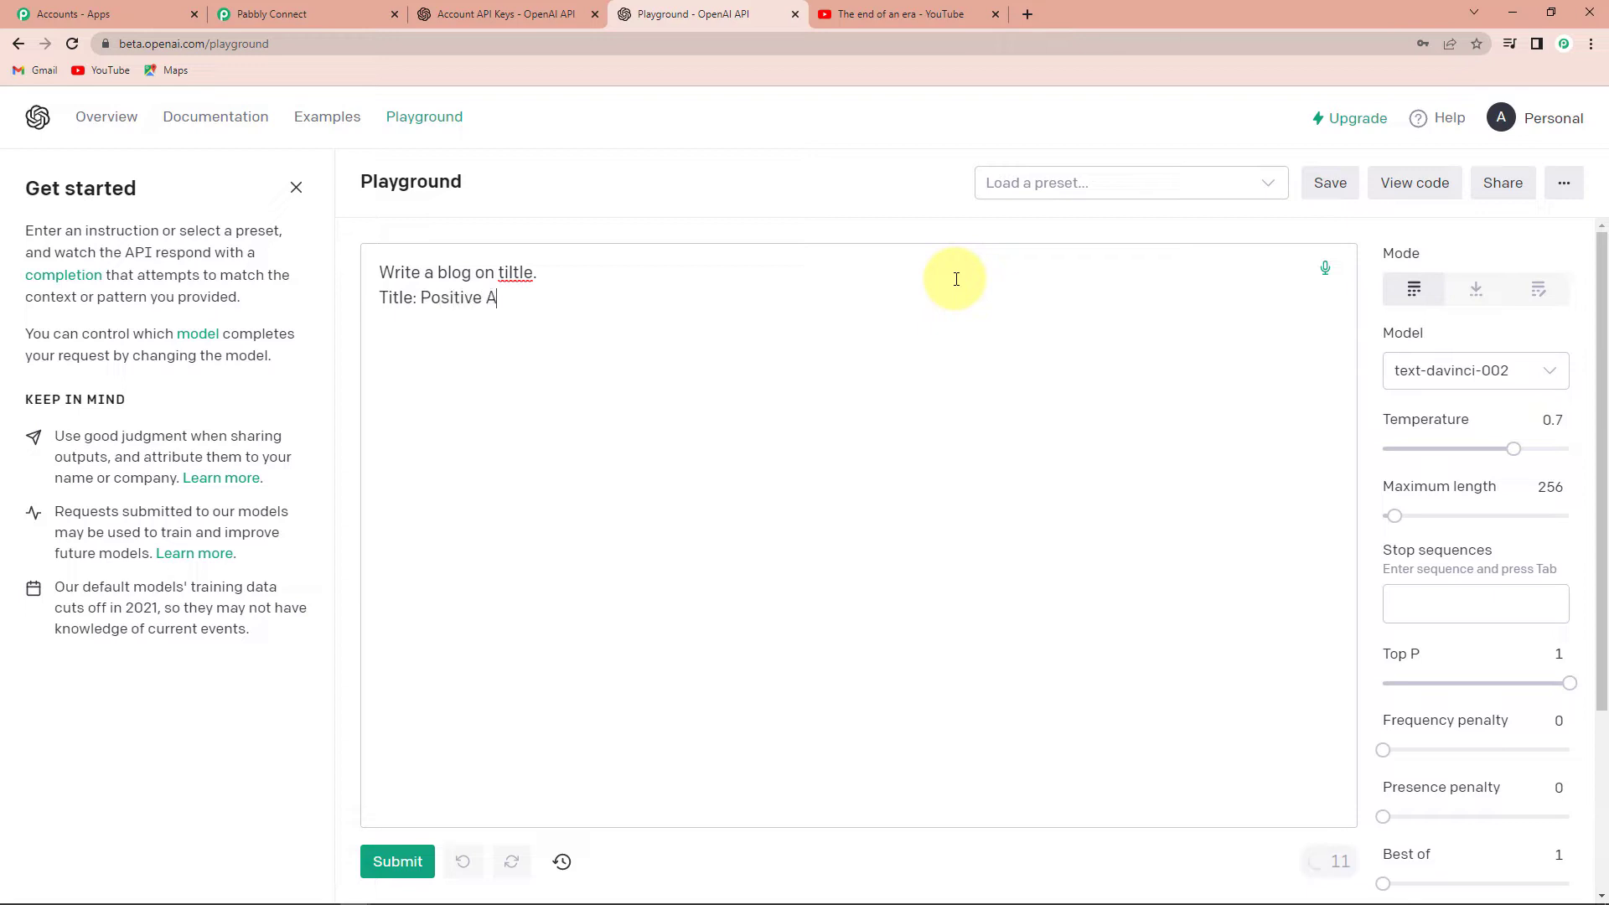
{"action": "type", "text": "pproach in Life"}
{"action": "left_click", "coordinate": [517, 275]}
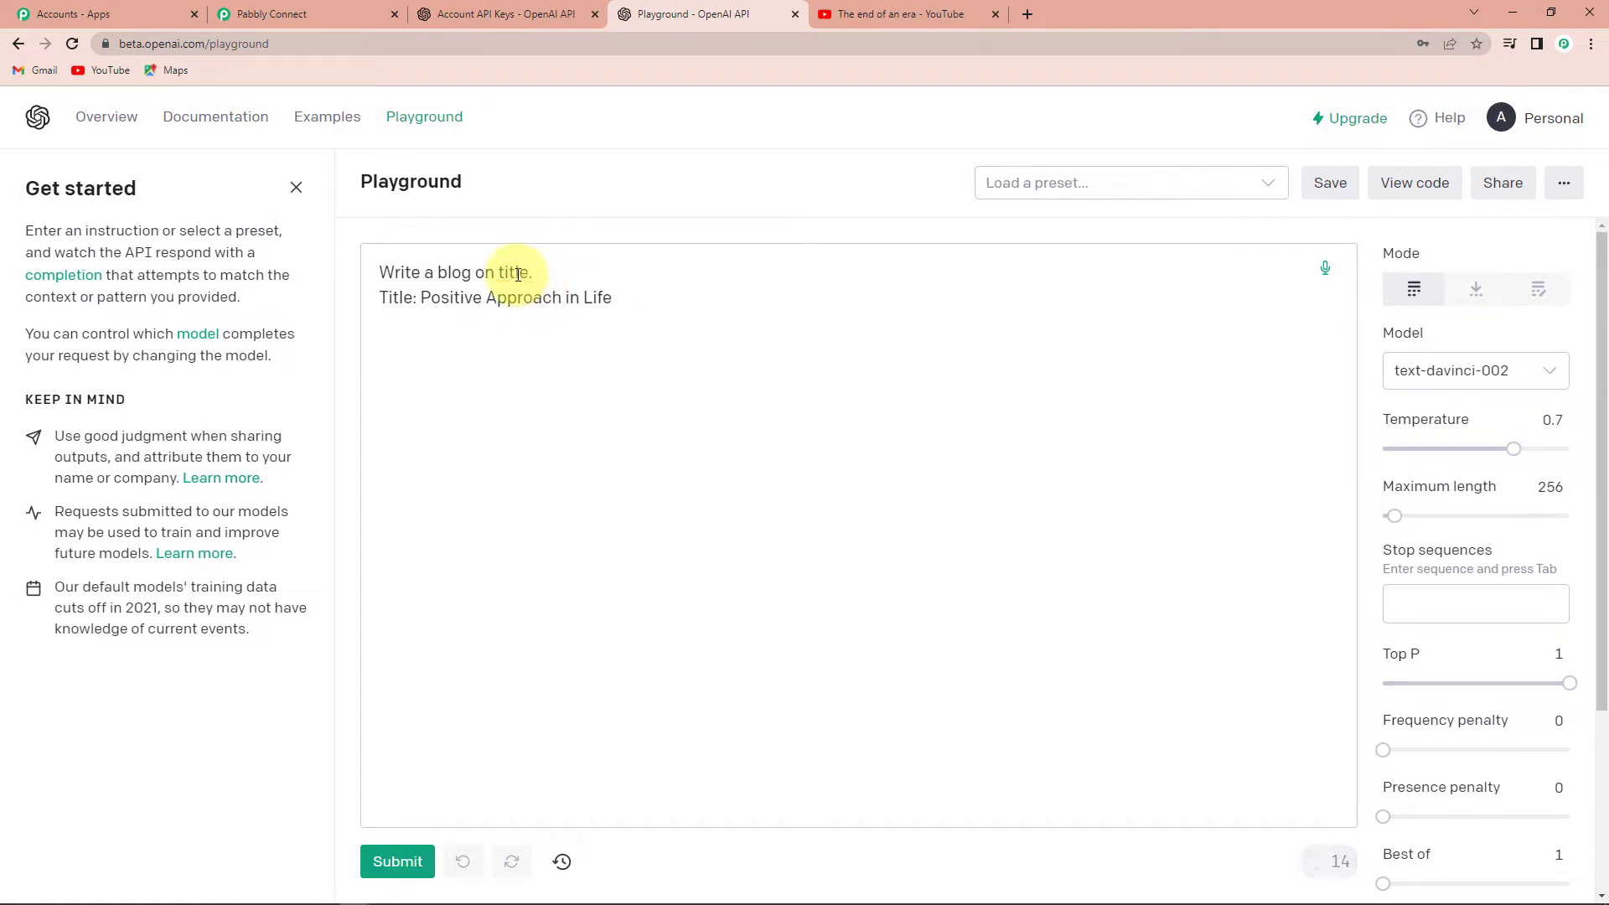
{"action": "key", "text": "BackSpace"}
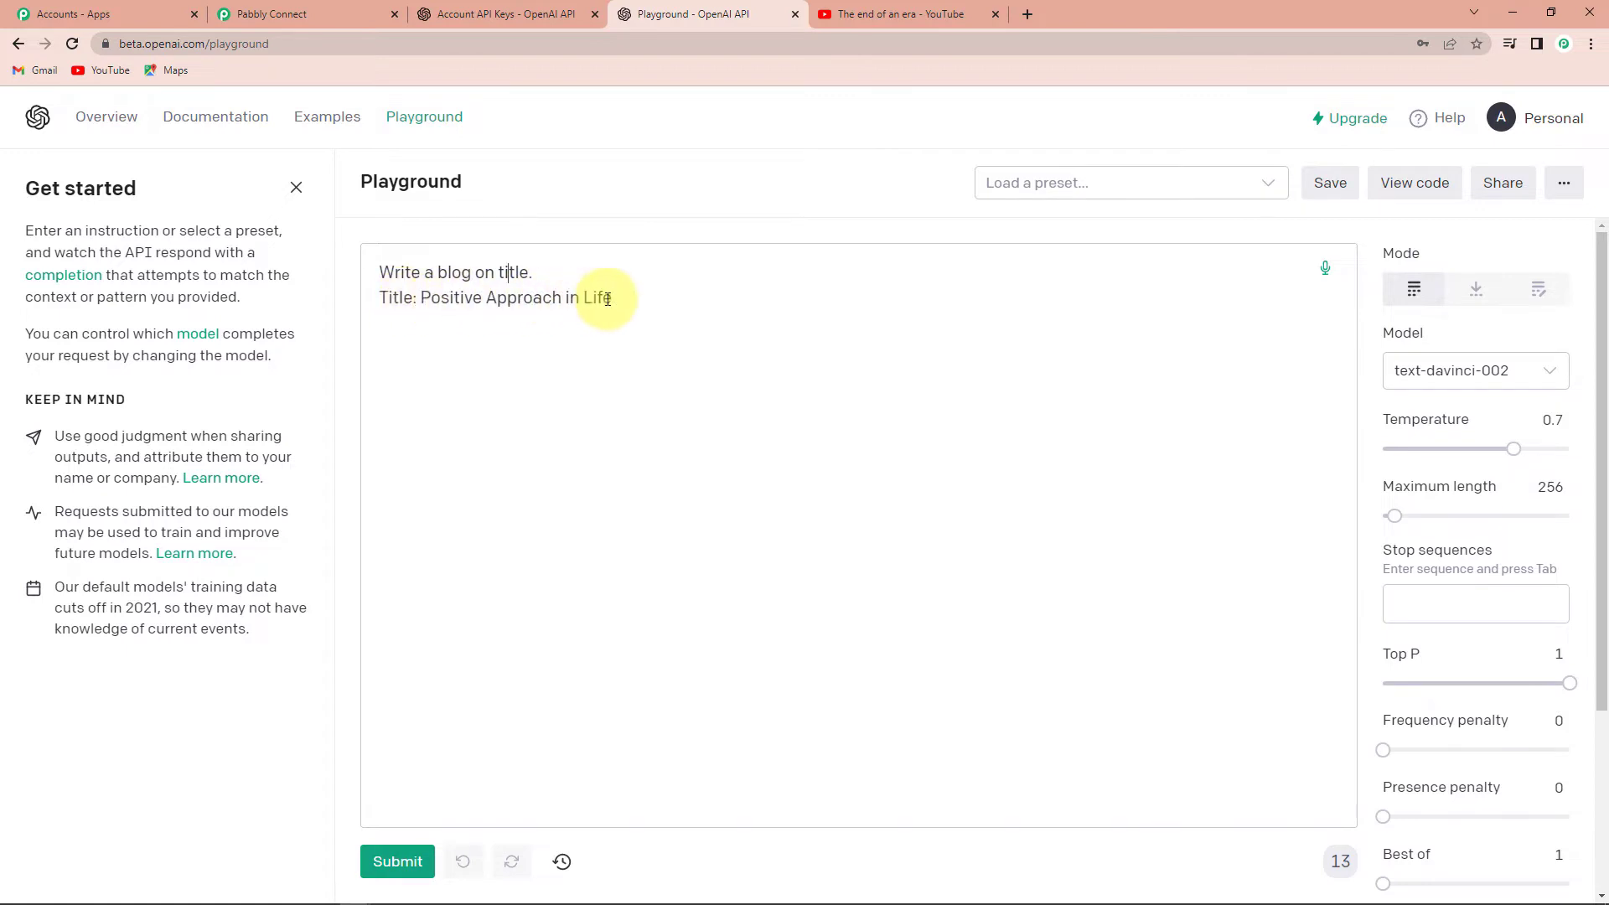
{"action": "left_click", "coordinate": [394, 862]}
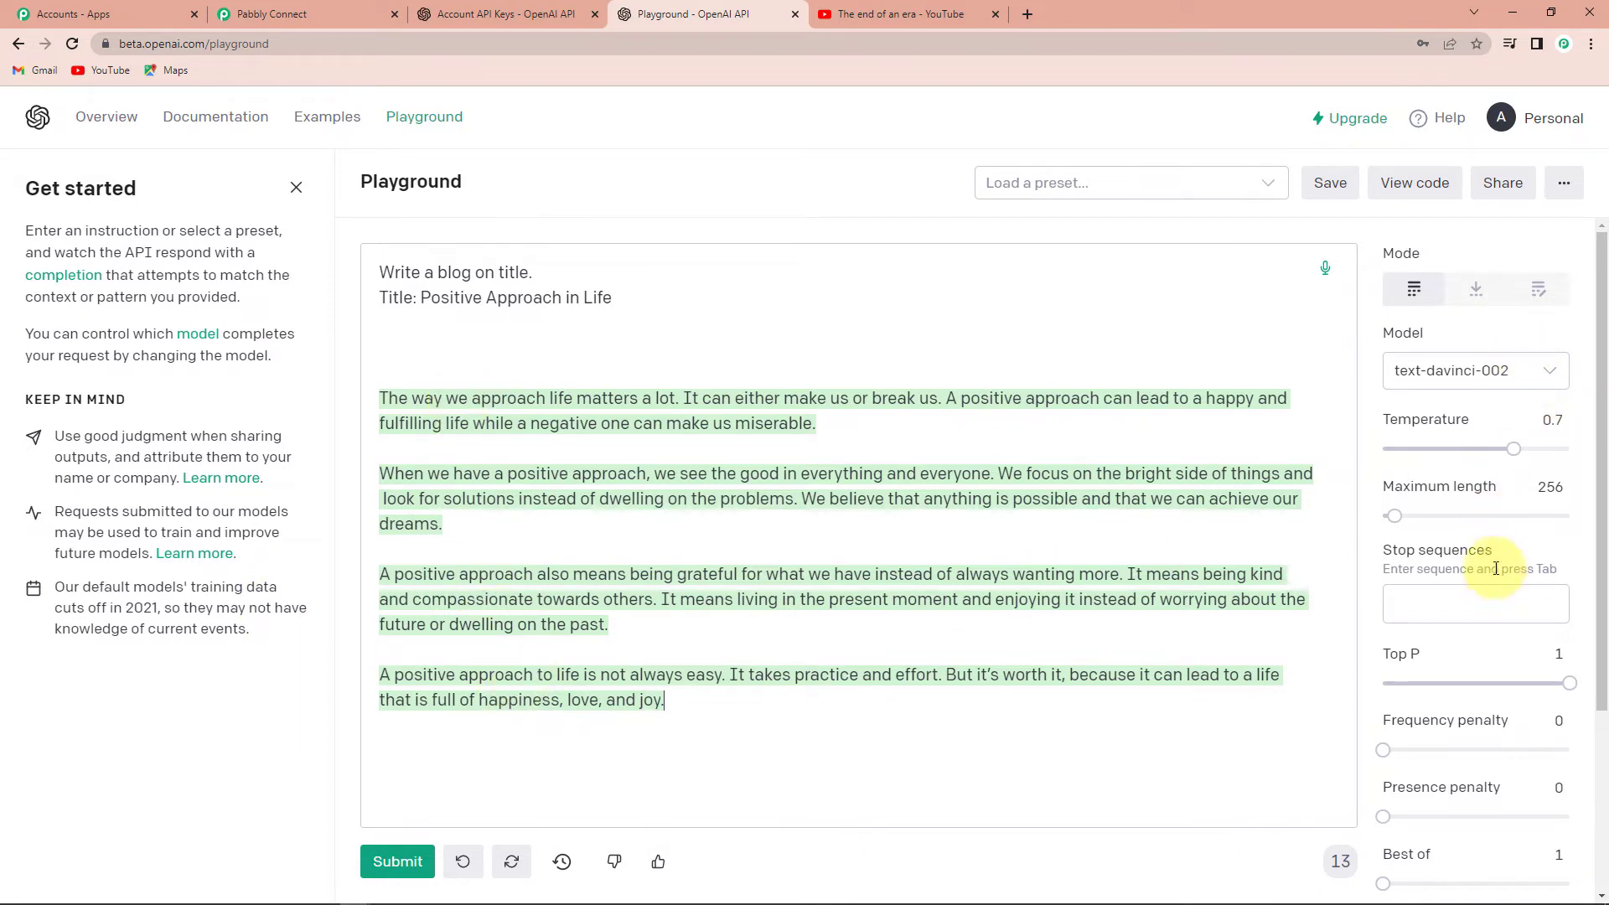
- Select text-davinci-002 as the Playground model and read the explanation of the Temperature setting
{"action": "mouse_move", "coordinate": [1408, 254]}
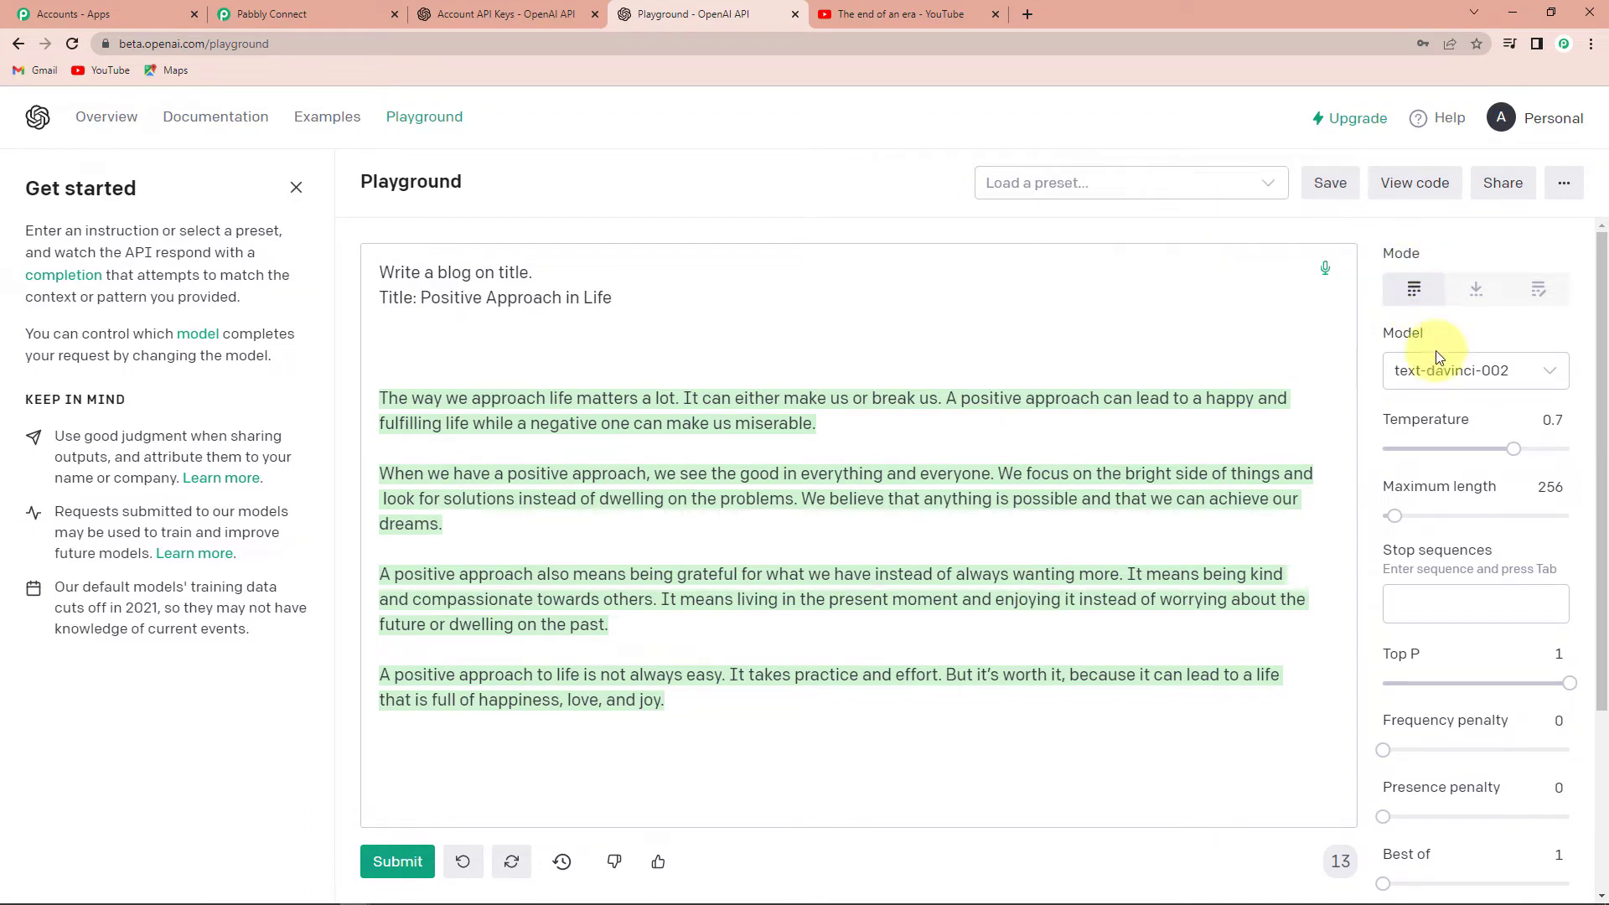
{"action": "mouse_move", "coordinate": [1421, 332]}
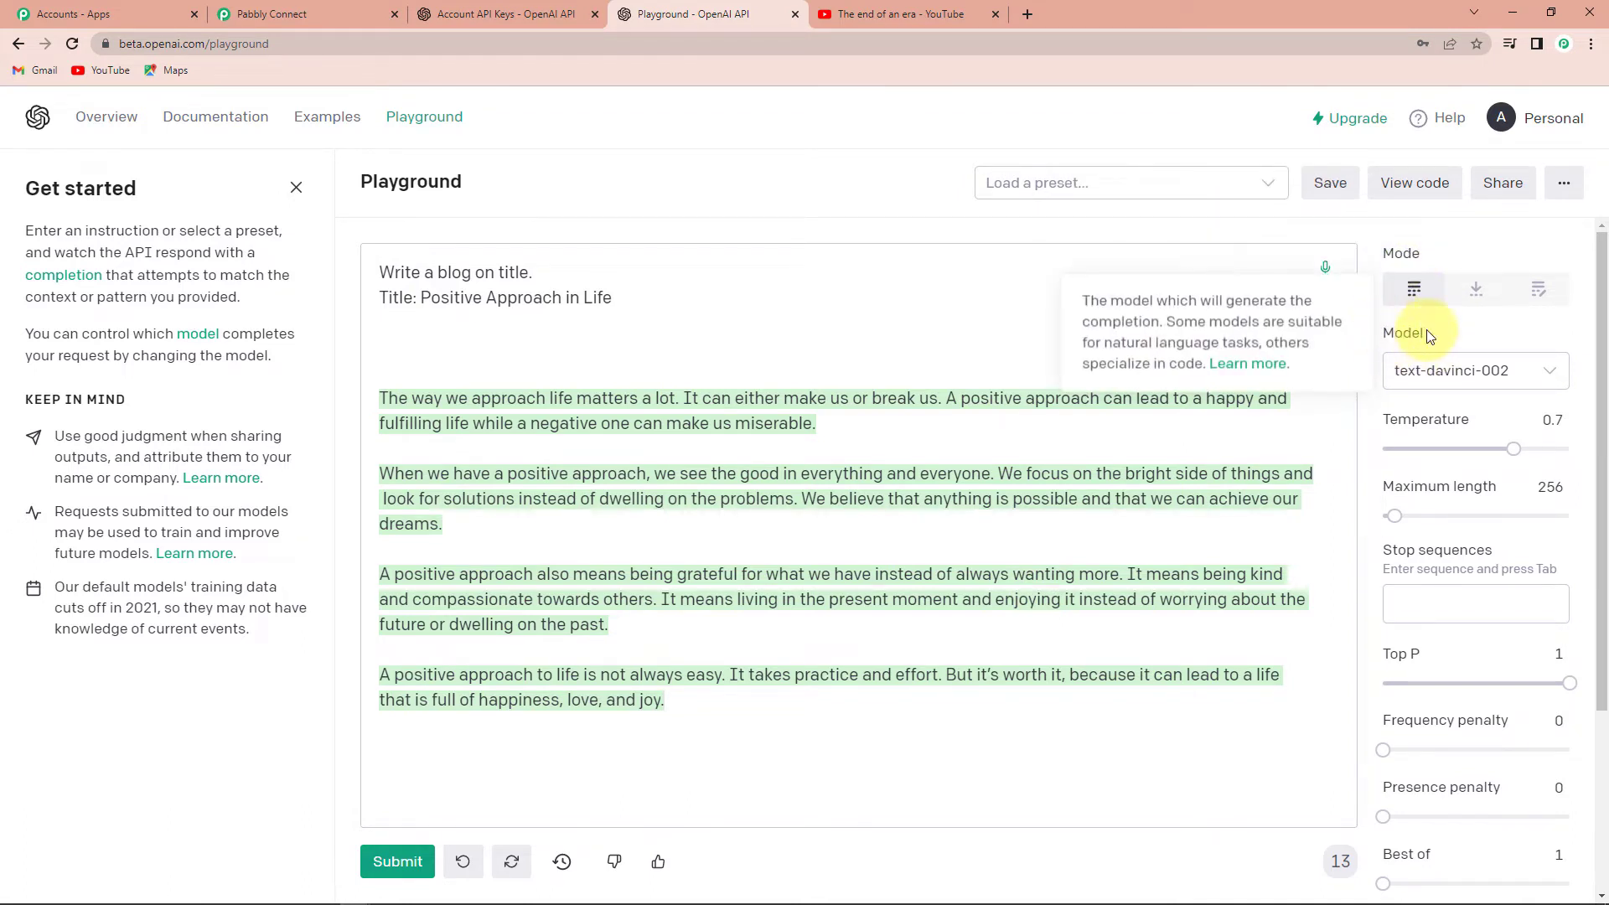
{"action": "left_click", "coordinate": [1544, 371]}
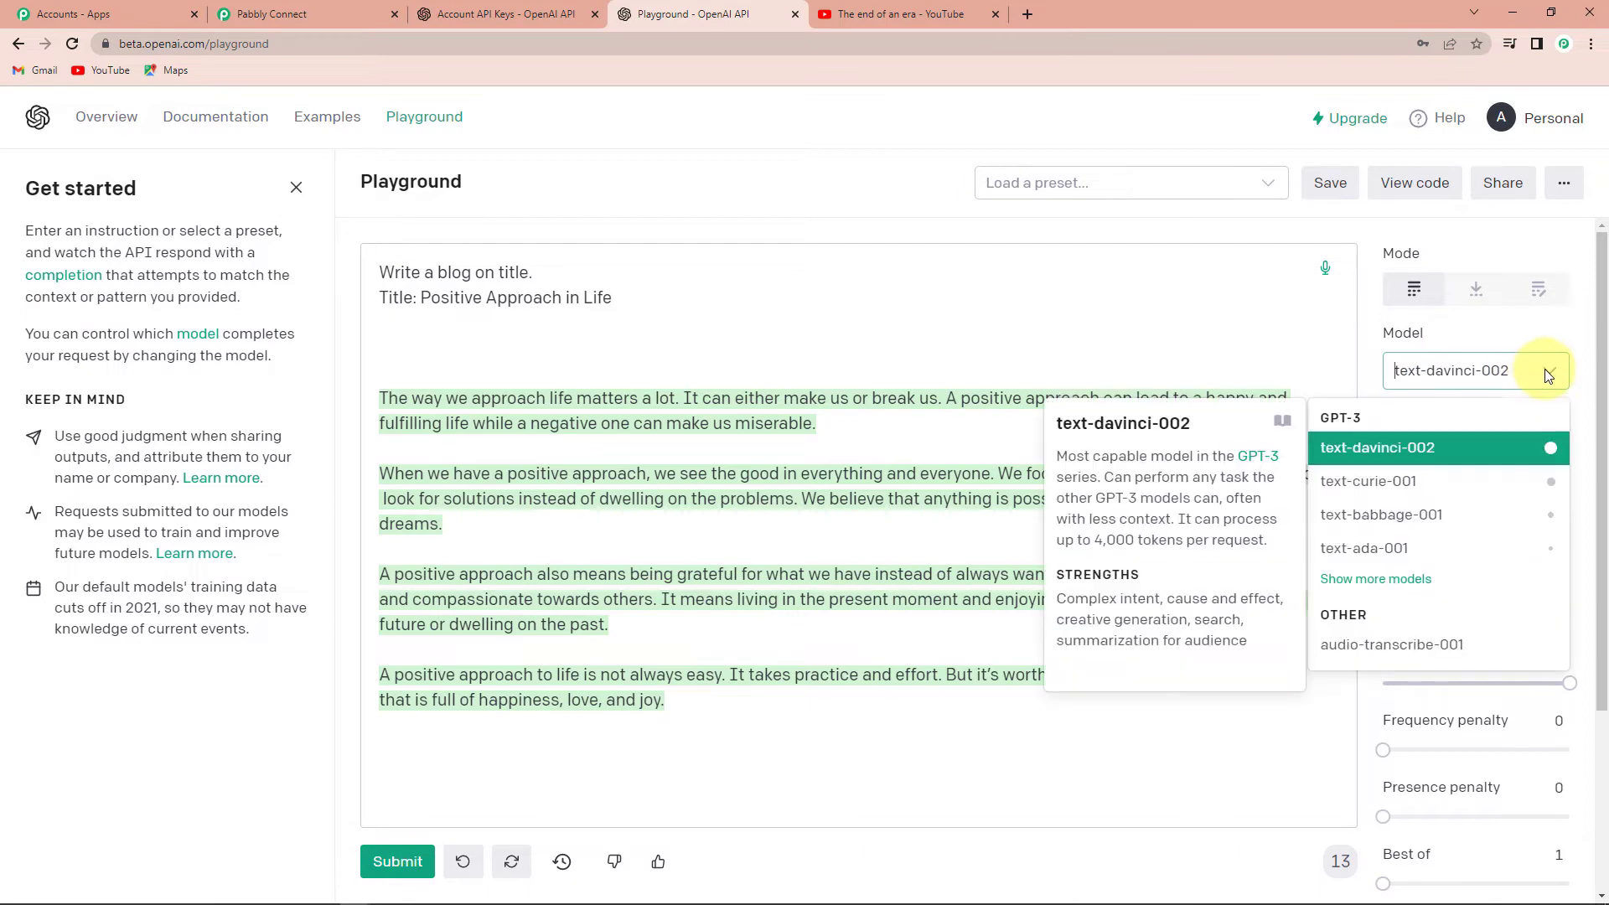
{"action": "left_click", "coordinate": [1356, 449]}
{"action": "mouse_move", "coordinate": [1424, 421]}
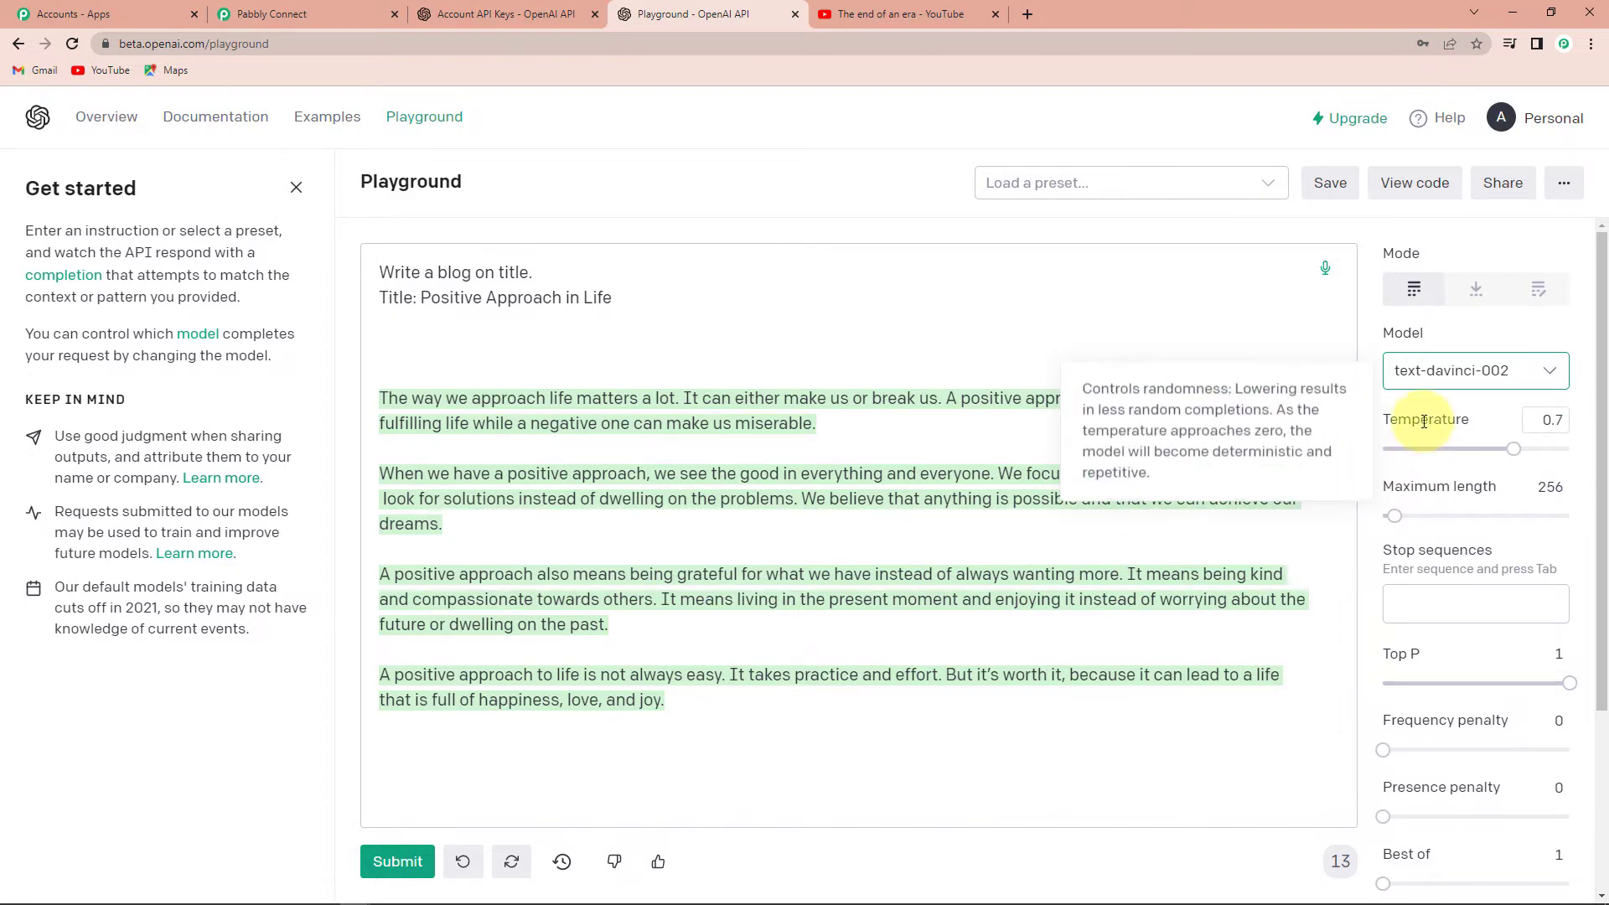
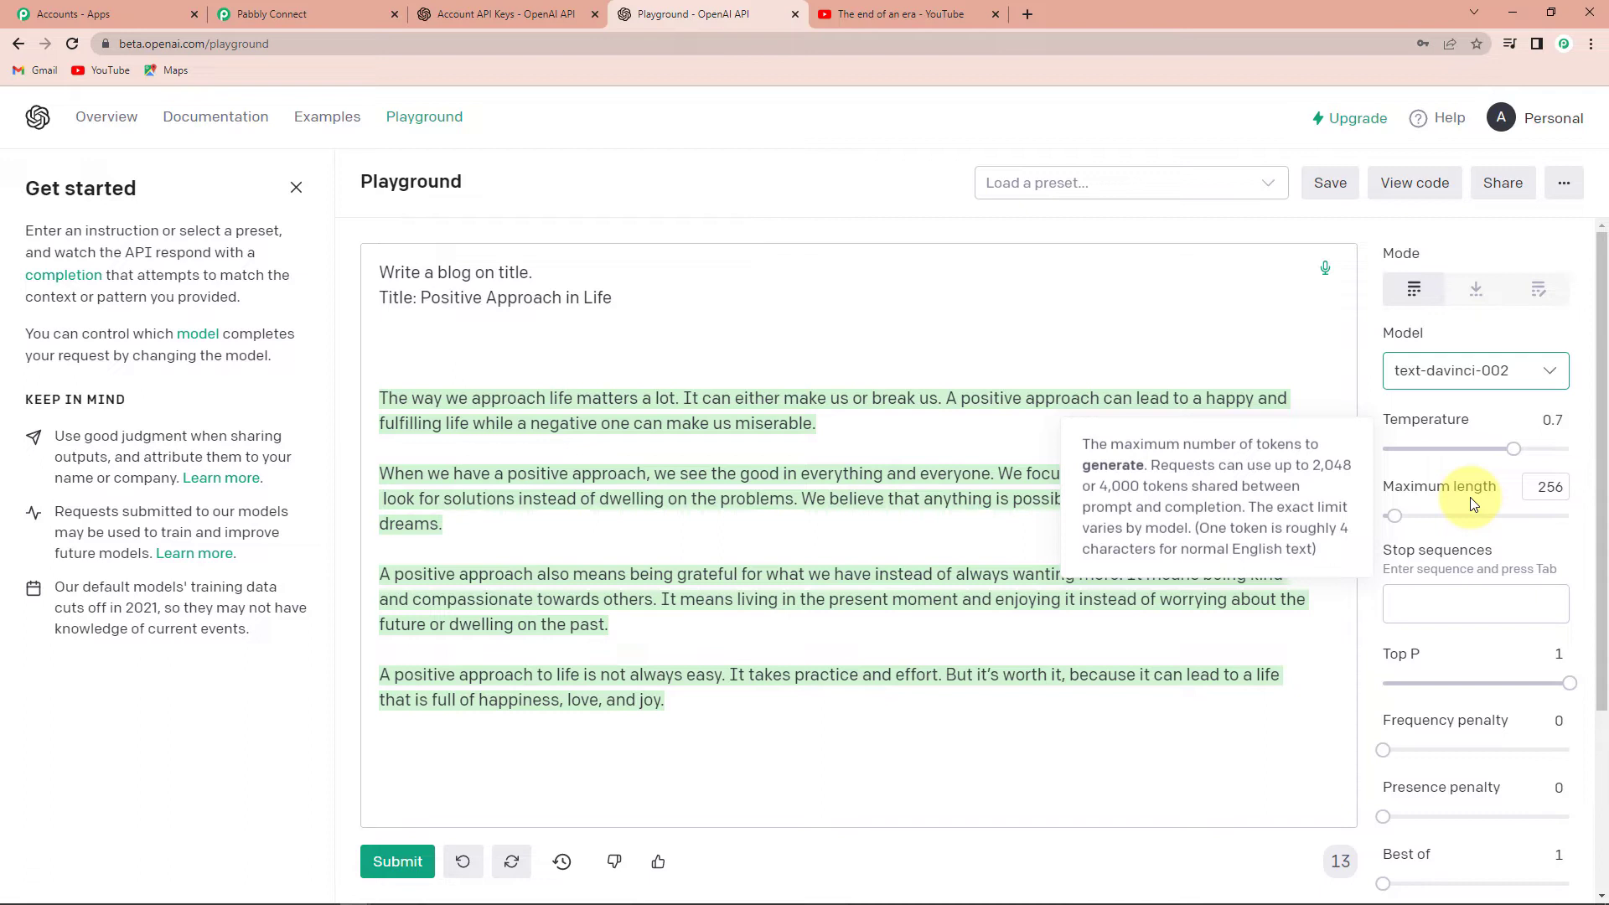
- Add "//##" as a stop sequence in the Playground settings
{"action": "mouse_move", "coordinate": [1422, 612]}
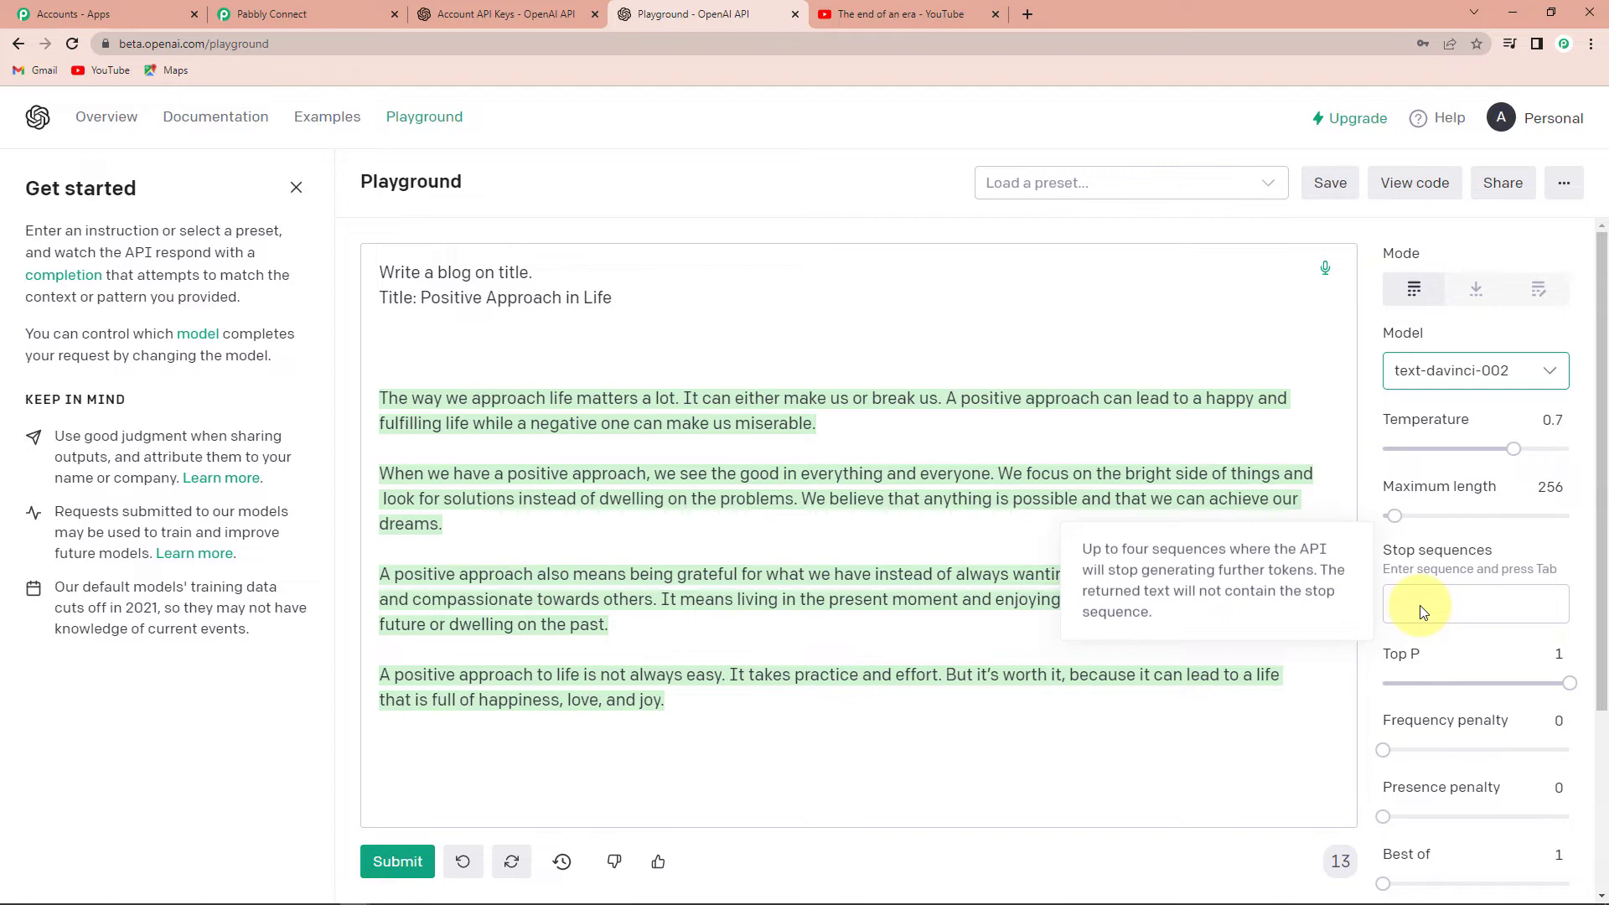
{"action": "left_click", "coordinate": [1420, 605]}
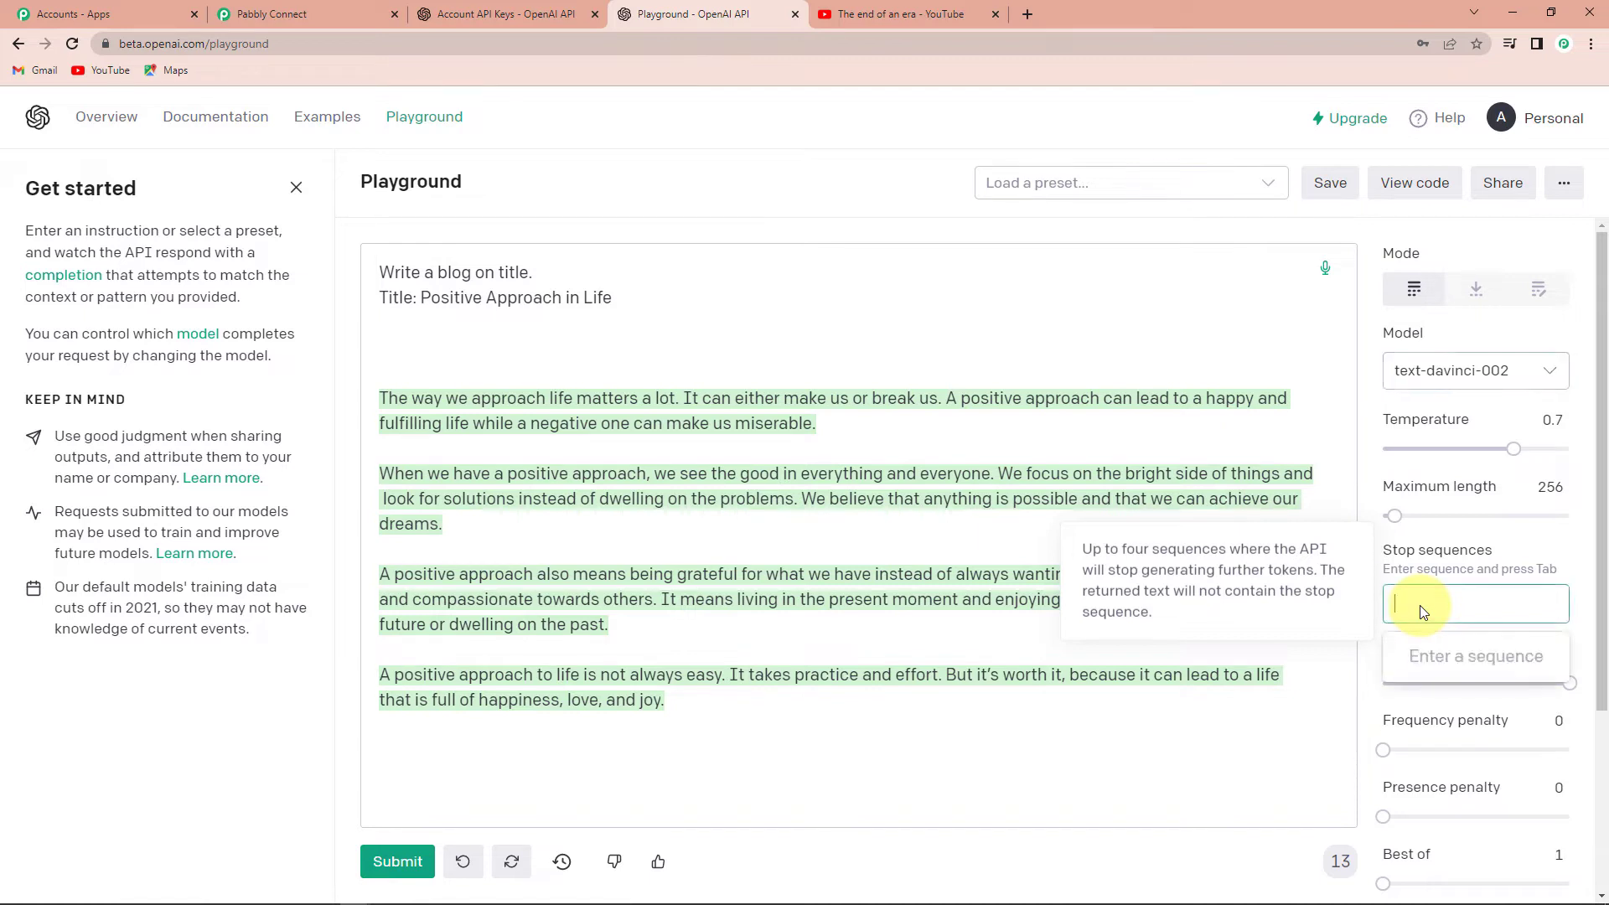
{"action": "type", "text": "//"}
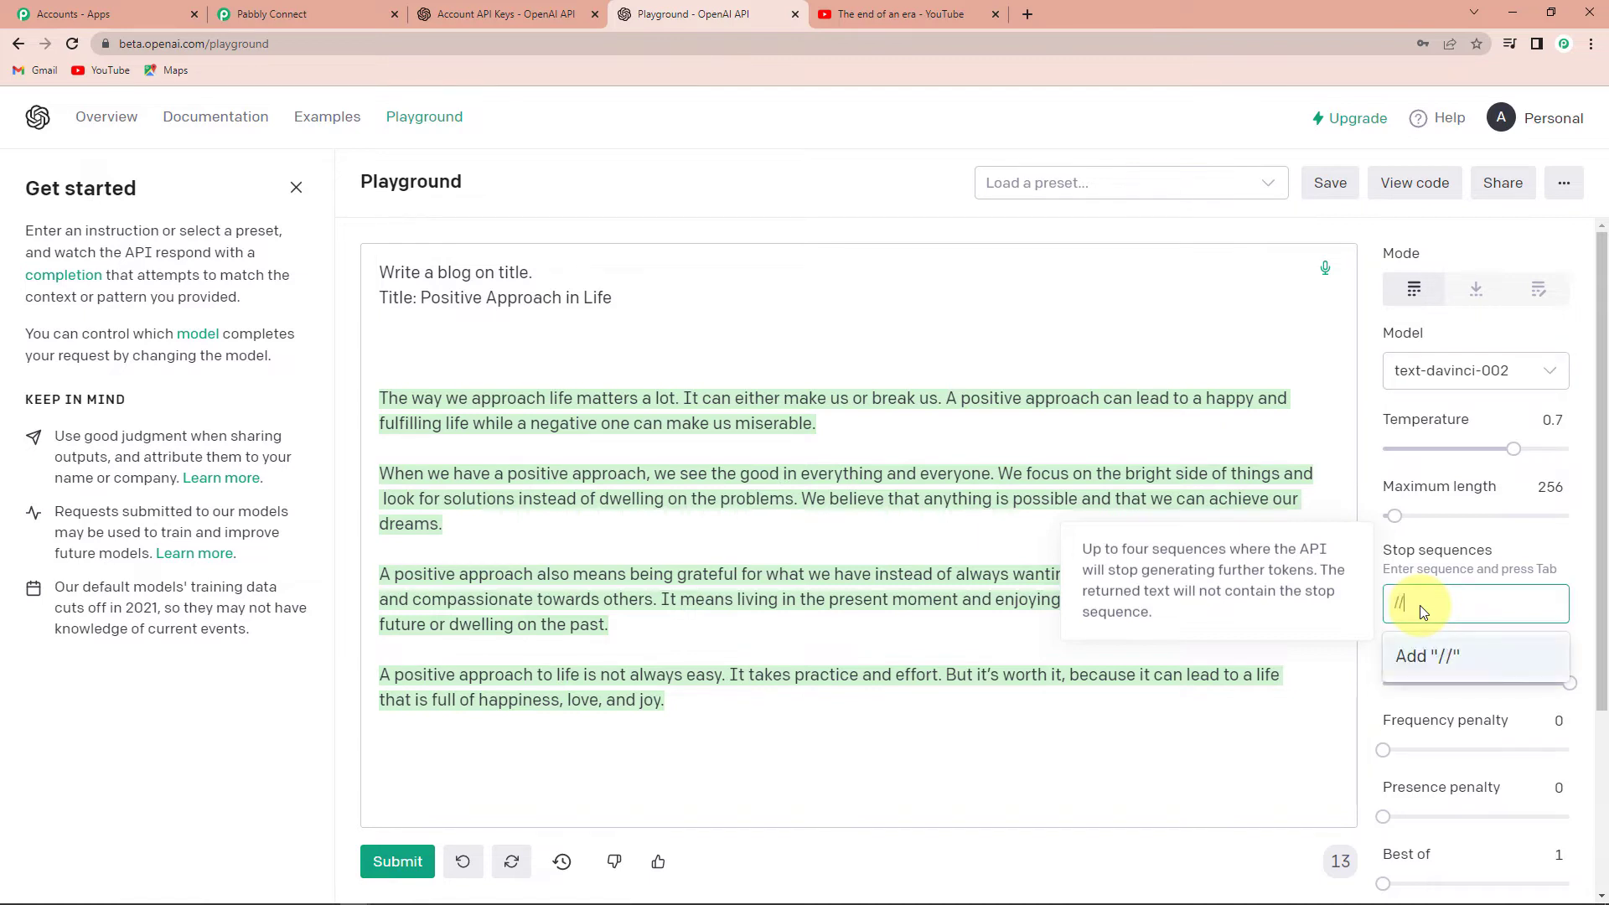
{"action": "type", "text": "##"}
{"action": "left_click", "coordinate": [1430, 655]}
- Set the frequency penalty to 1, the presence penalty to 1 and Best of to 3
{"action": "scroll", "coordinate": [1437, 489], "scroll_direction": "down", "scroll_amount": 3}
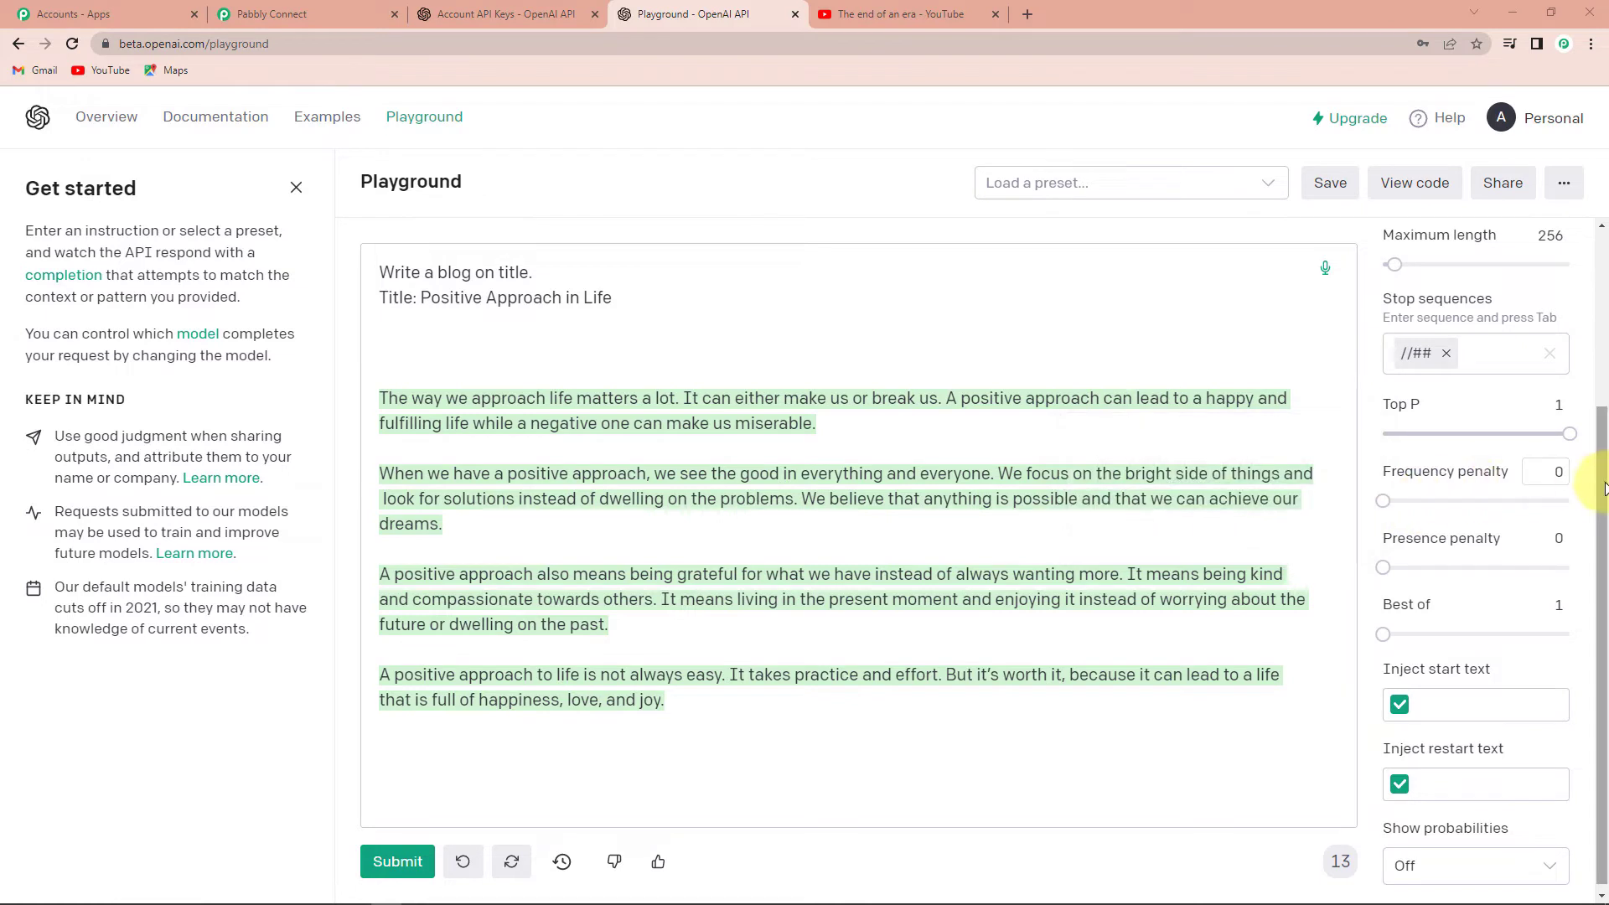
{"action": "left_click", "coordinate": [1559, 471]}
{"action": "type", "text": "1"}
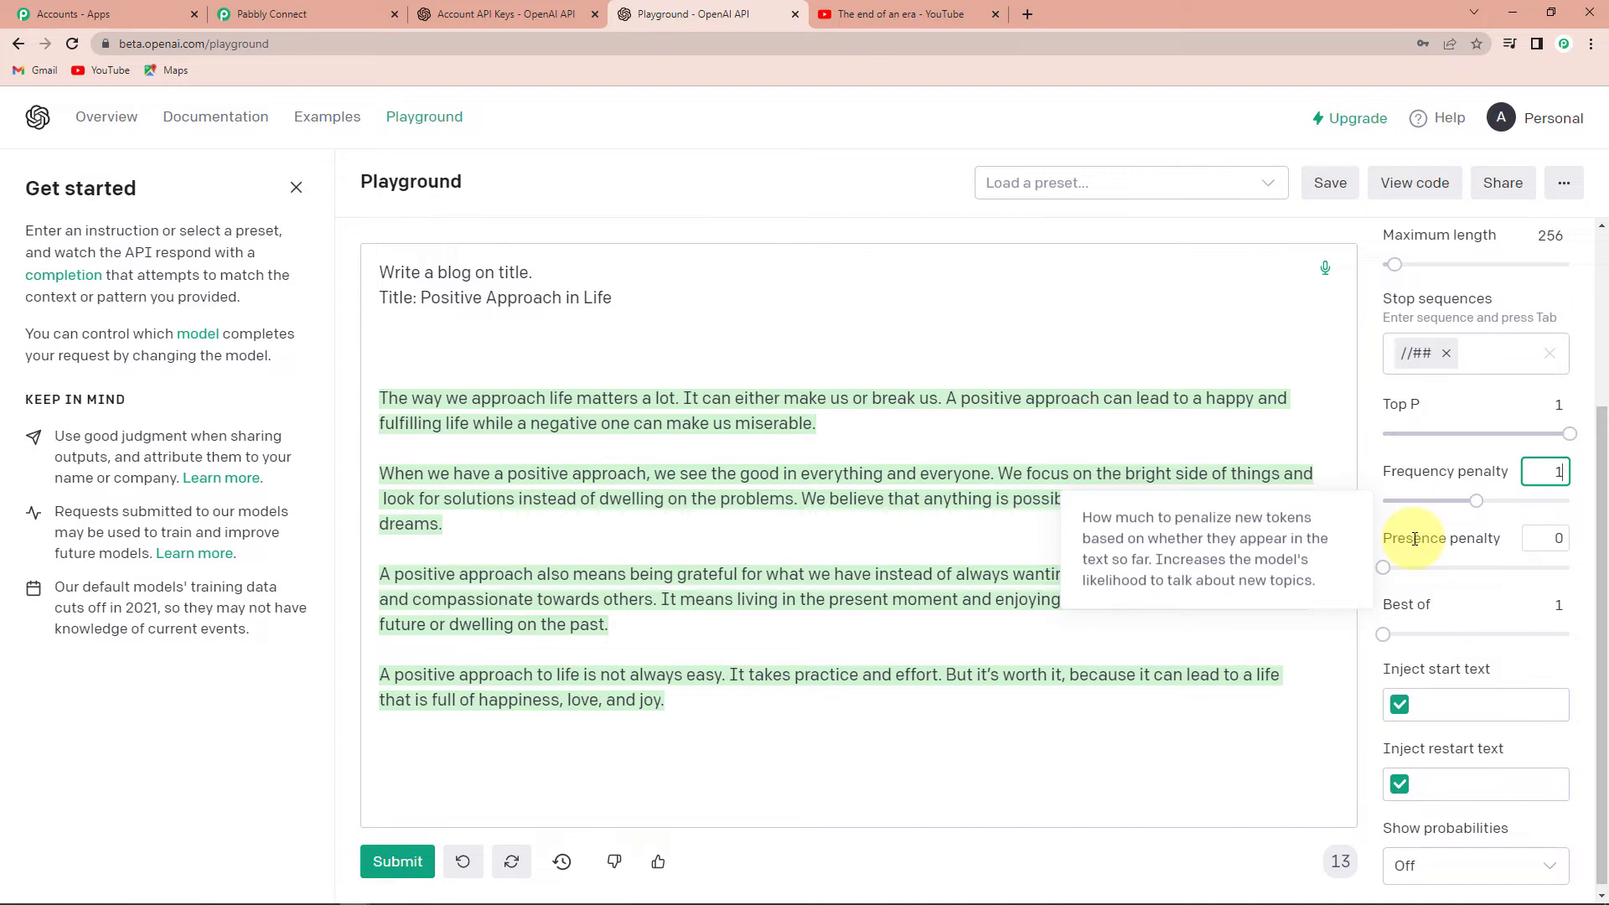
{"action": "double_click", "coordinate": [1552, 539]}
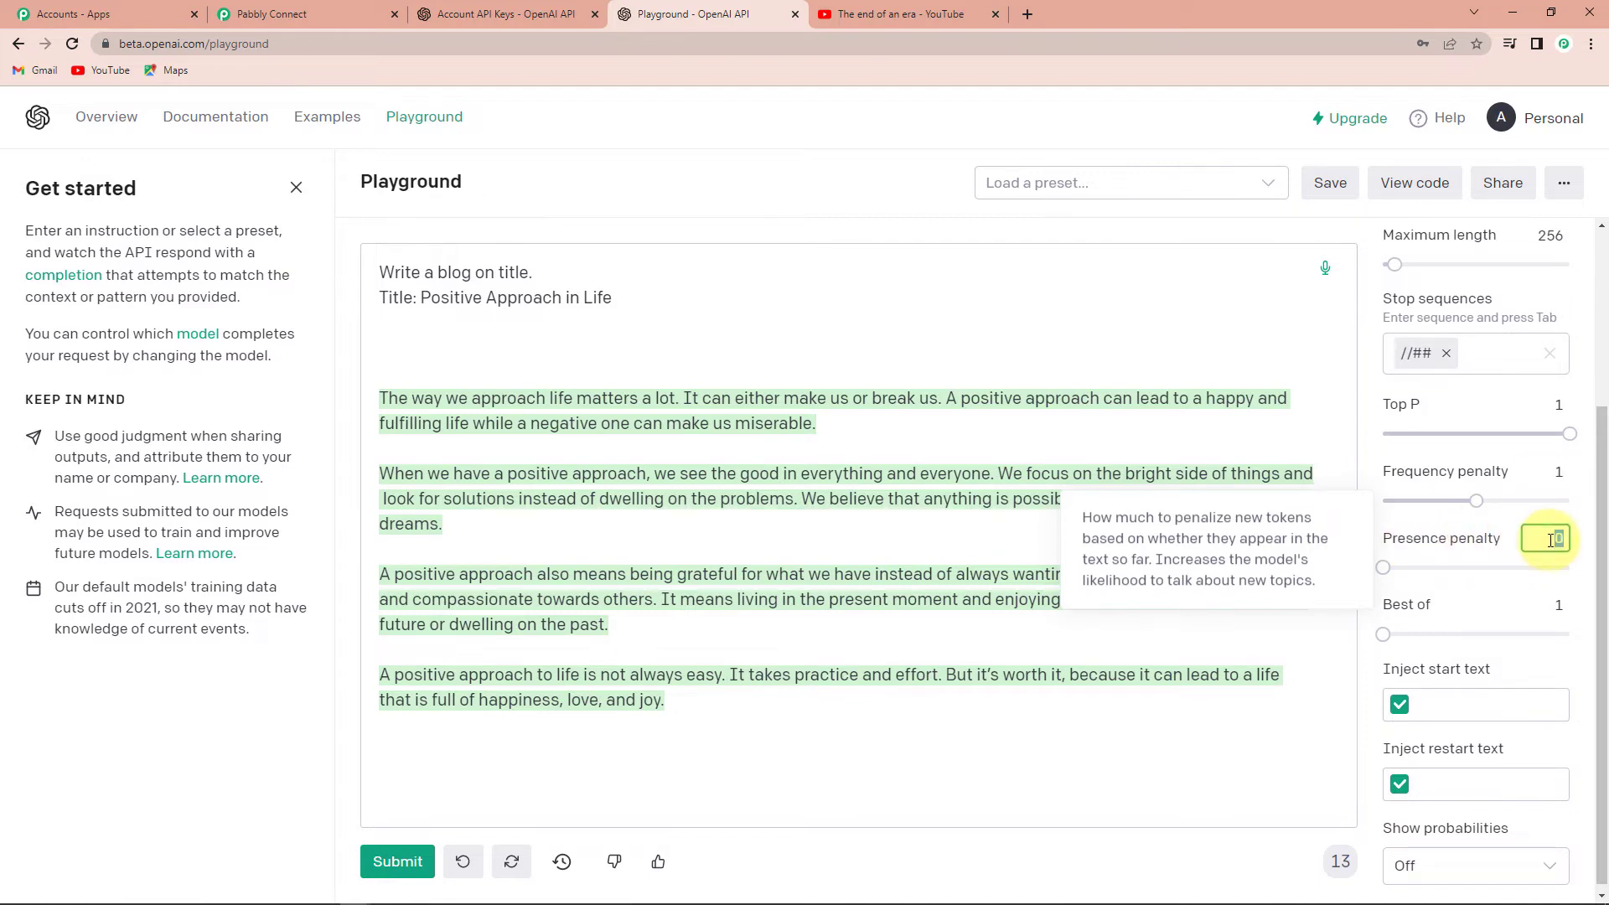
{"action": "type", "text": "1"}
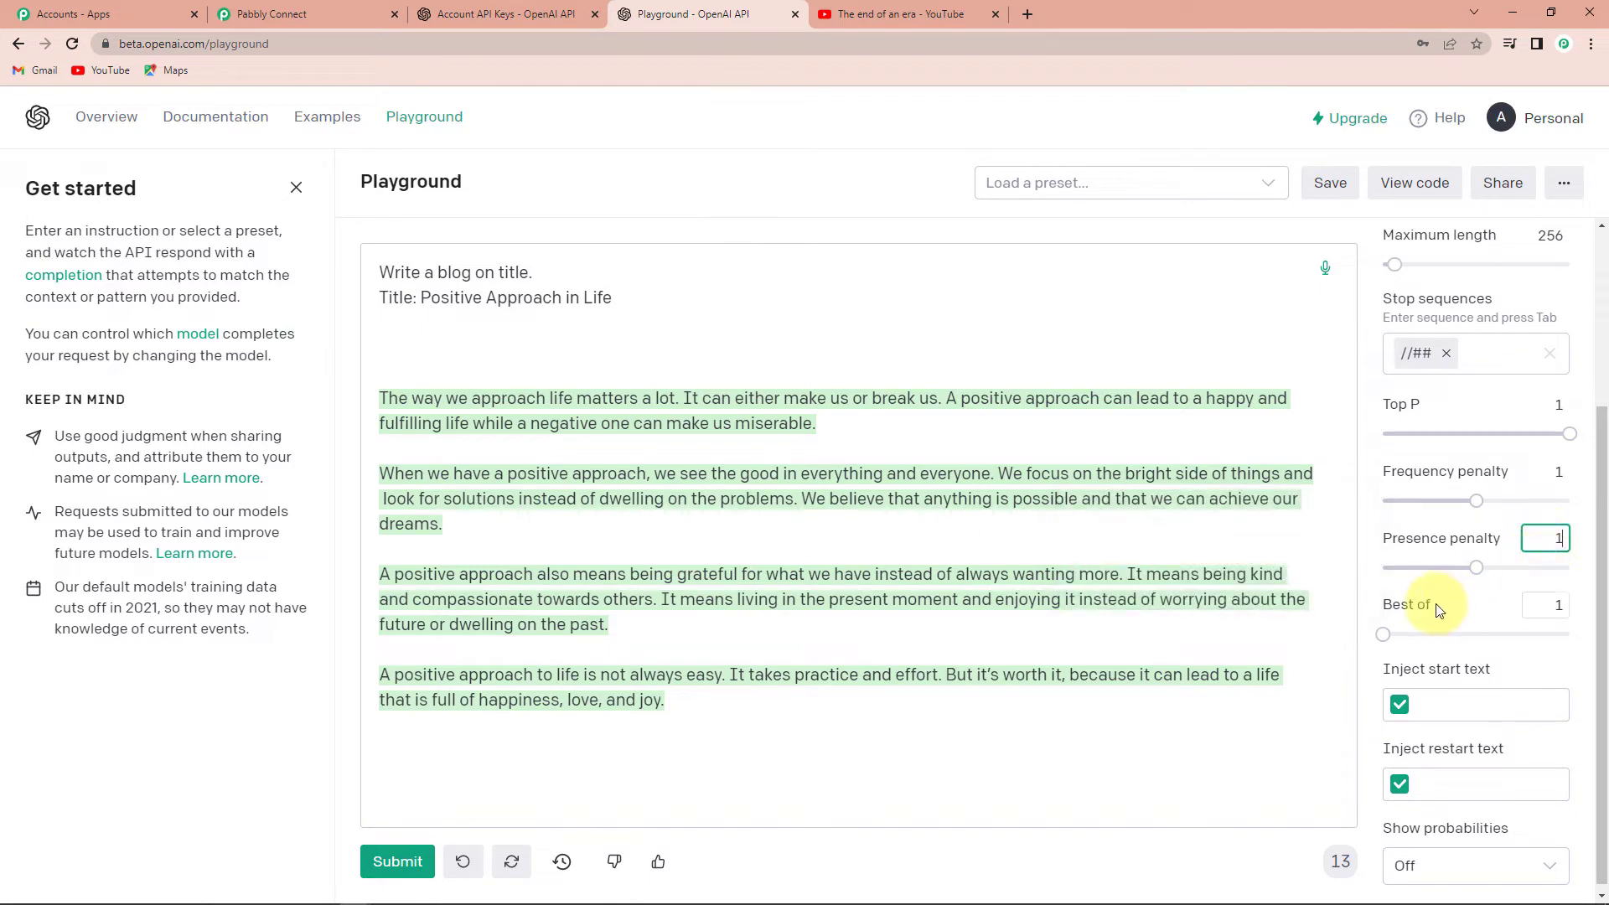
{"action": "mouse_move", "coordinate": [1423, 606]}
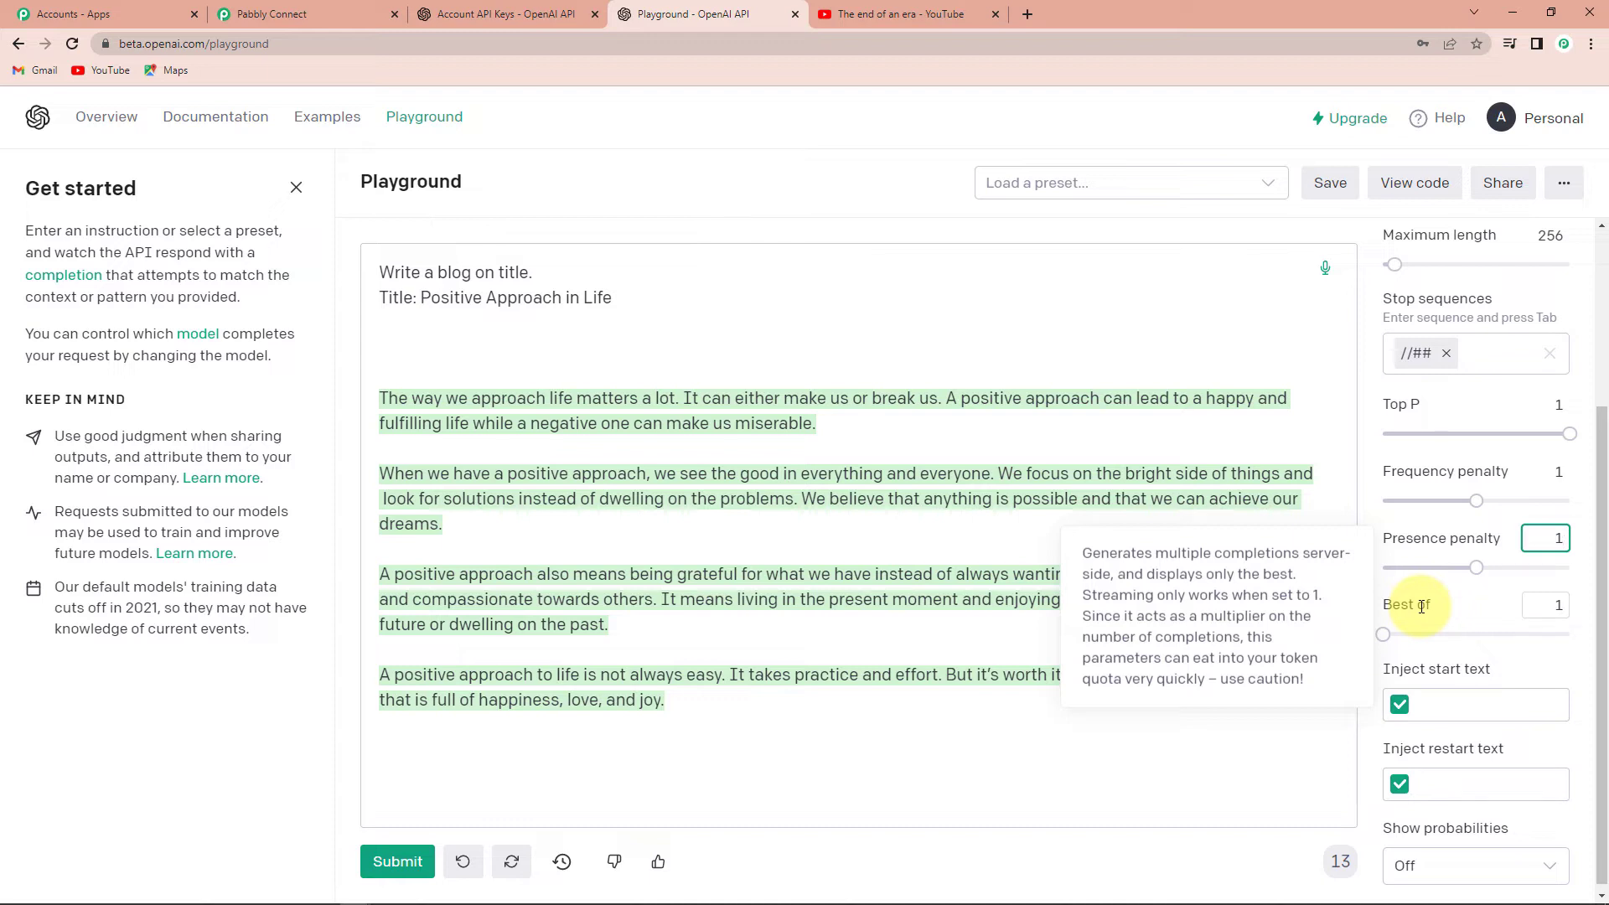
{"action": "double_click", "coordinate": [1549, 606]}
{"action": "type", "text": "3"}
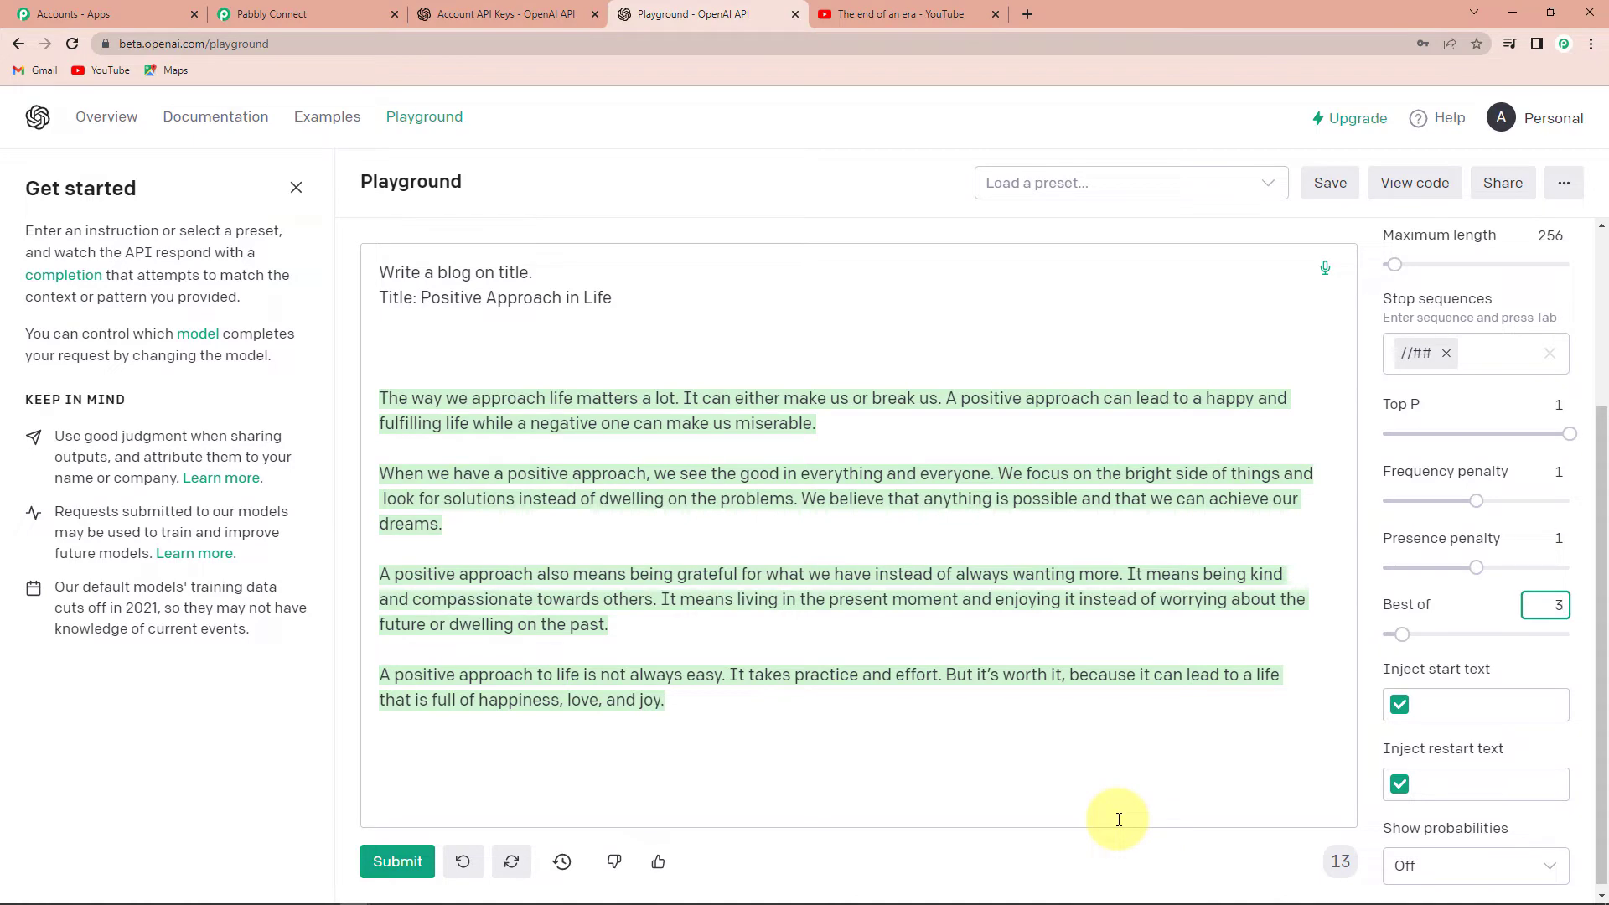
- Switch to the Pabbly Connect workflow and review the input fields of the OpenAI Generate Content action
{"action": "left_click", "coordinate": [339, 14]}
{"action": "scroll", "coordinate": [578, 301], "scroll_direction": "down", "scroll_amount": 2}
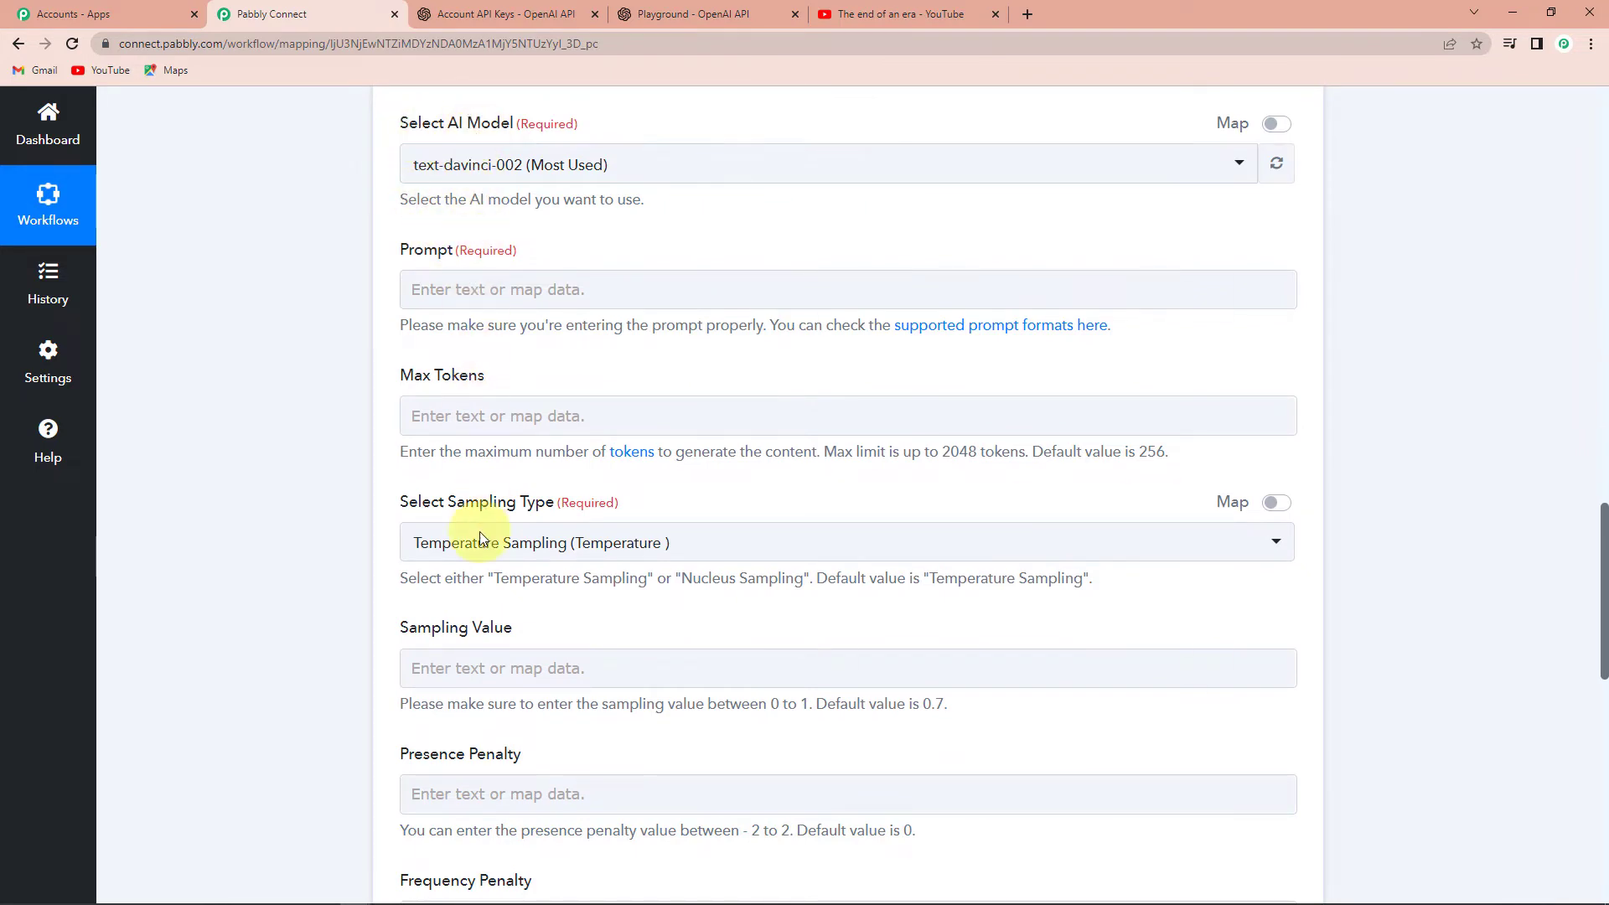
{"action": "left_click", "coordinate": [481, 802]}
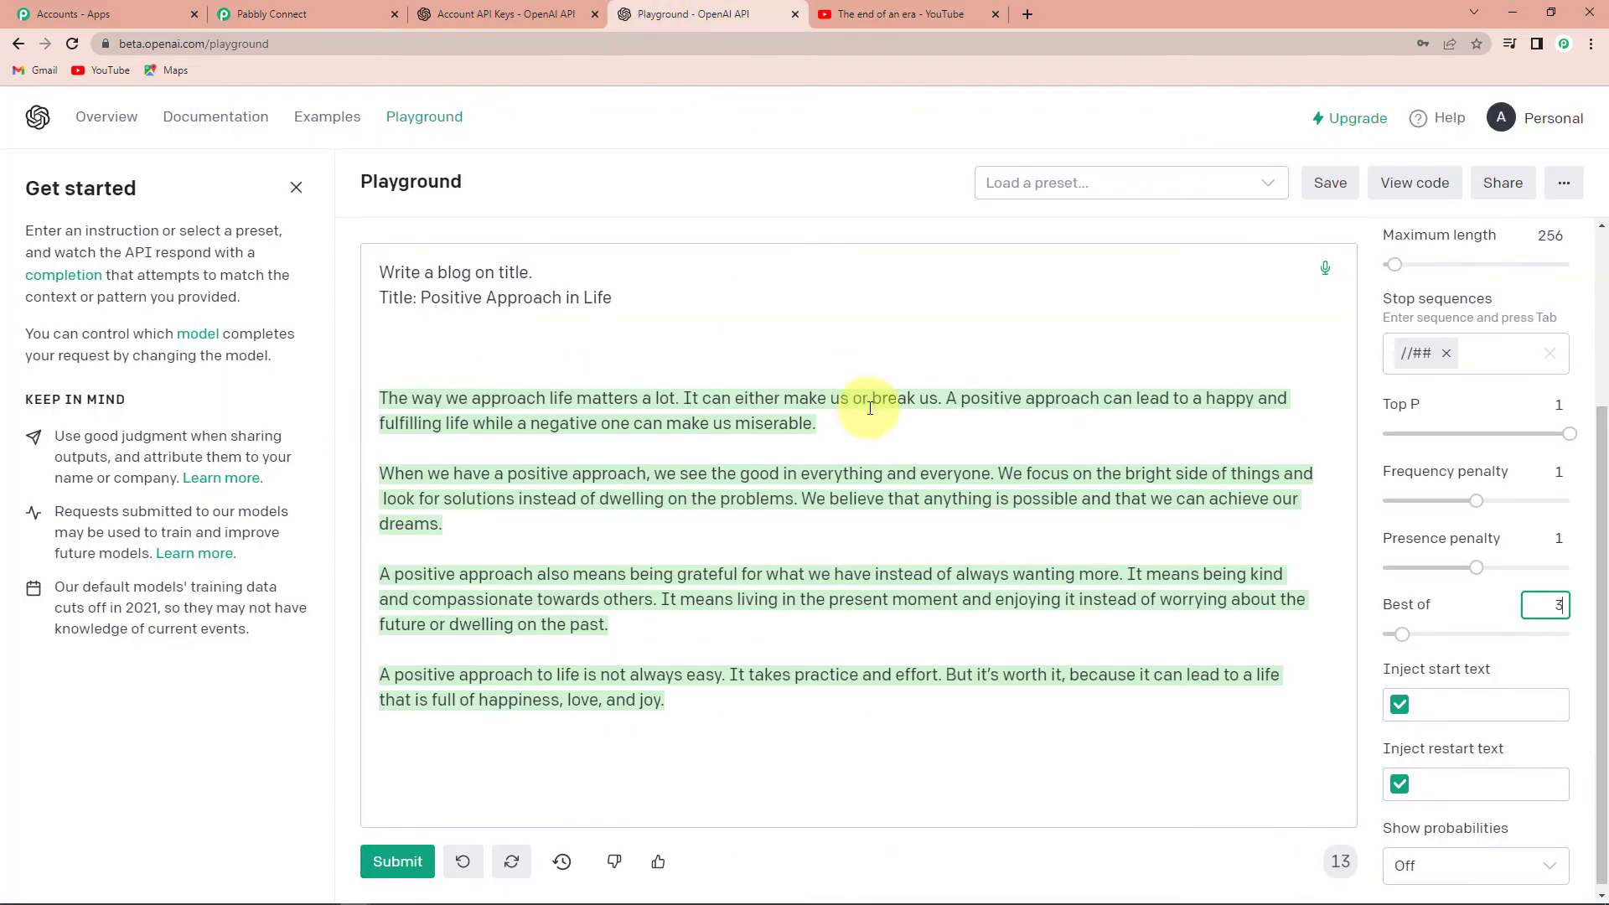
- Switch to the OpenAI Playground and view the code for the current settings, examining how the prompt text is formatted
{"action": "left_click", "coordinate": [683, 15]}
{"action": "left_click", "coordinate": [1416, 194]}
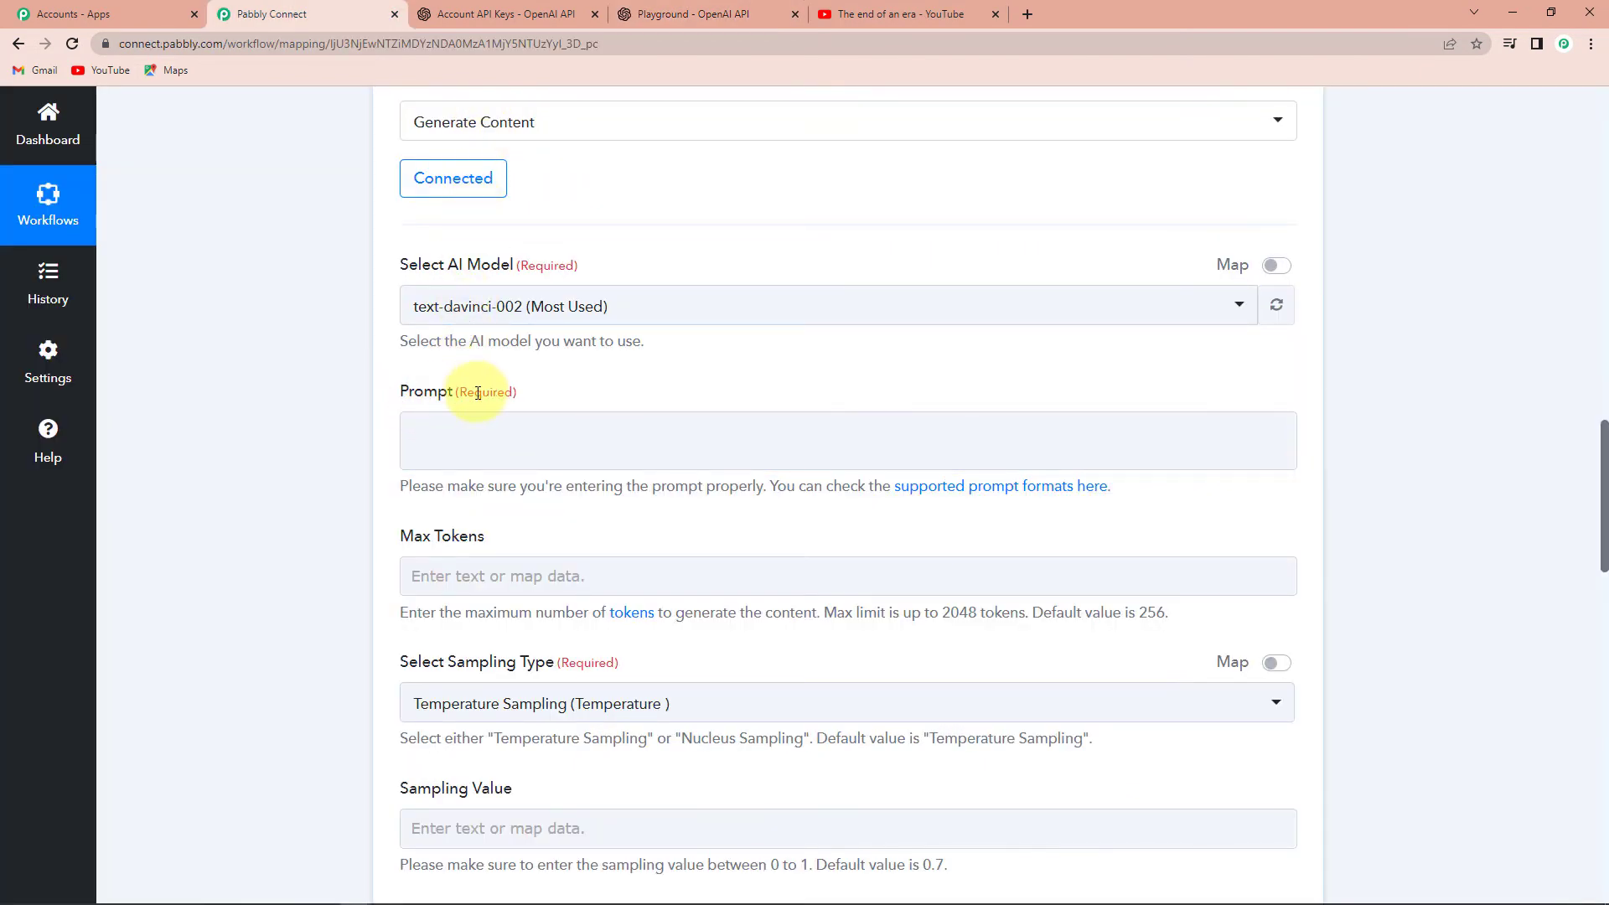
{"action": "left_click", "coordinate": [693, 14]}
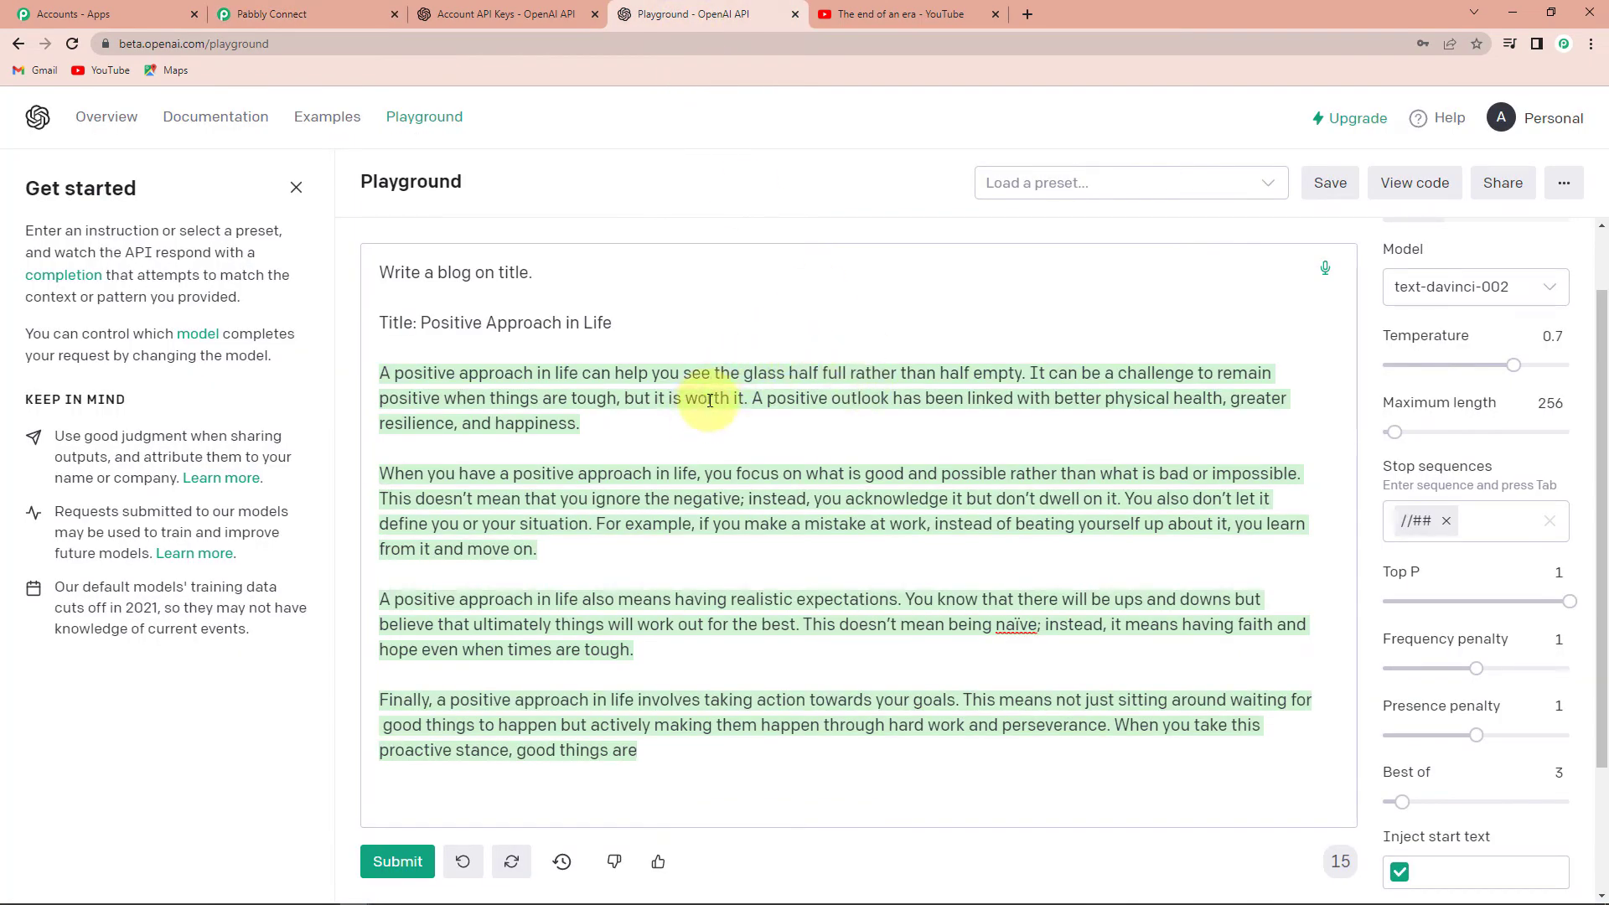
{"action": "left_click", "coordinate": [1417, 182]}
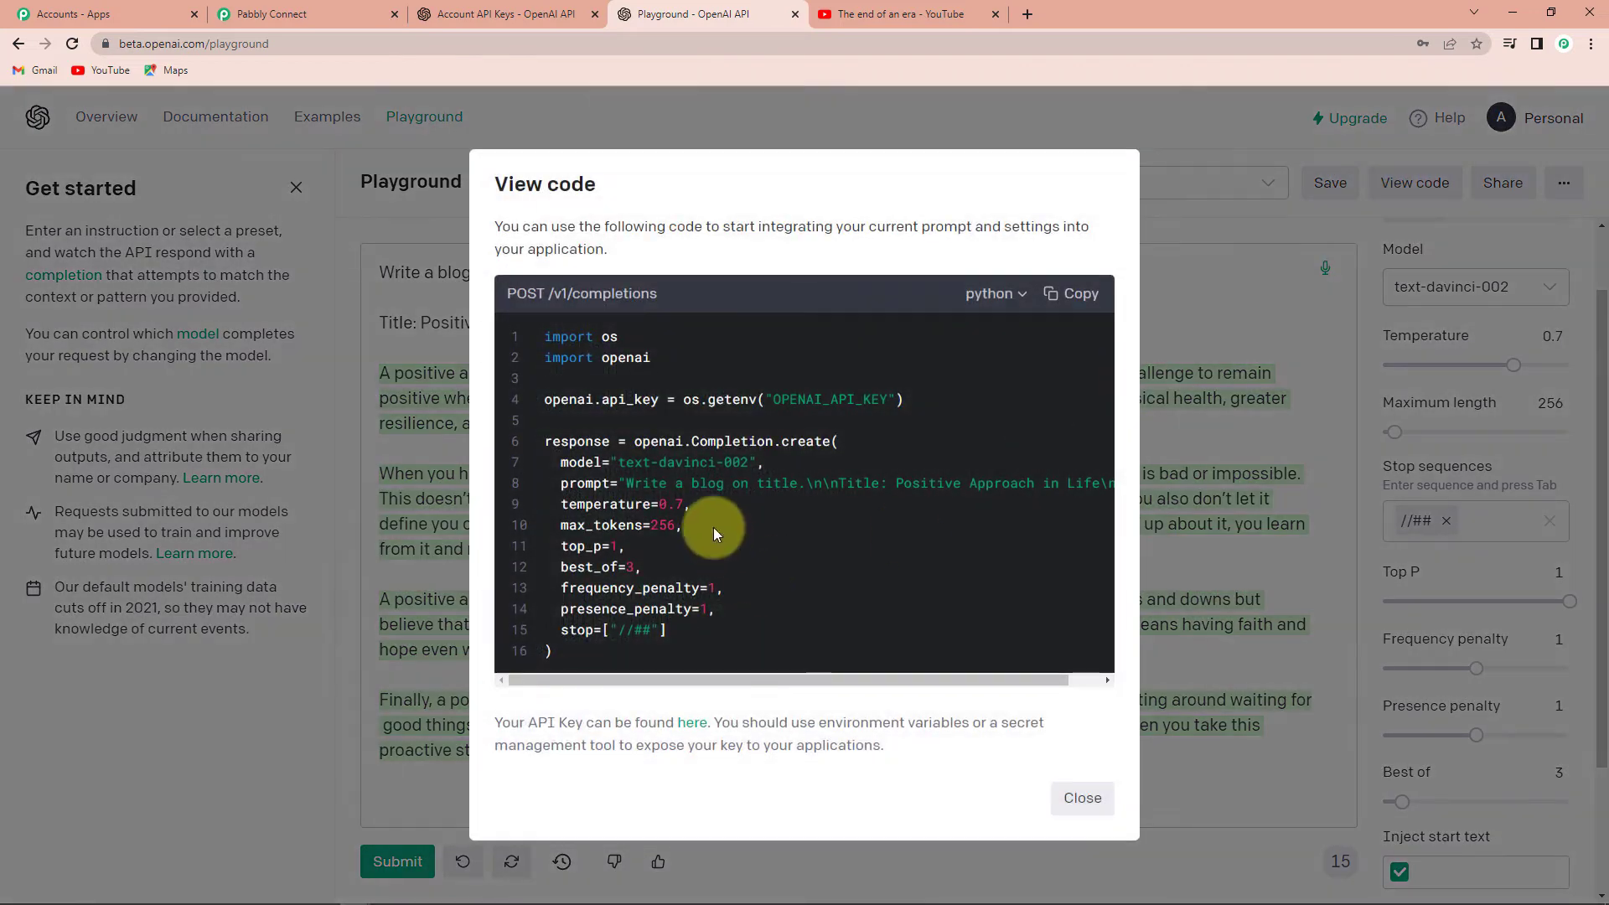
{"action": "left_click_drag", "start_coordinate": [625, 483], "coordinate": [1084, 484]}
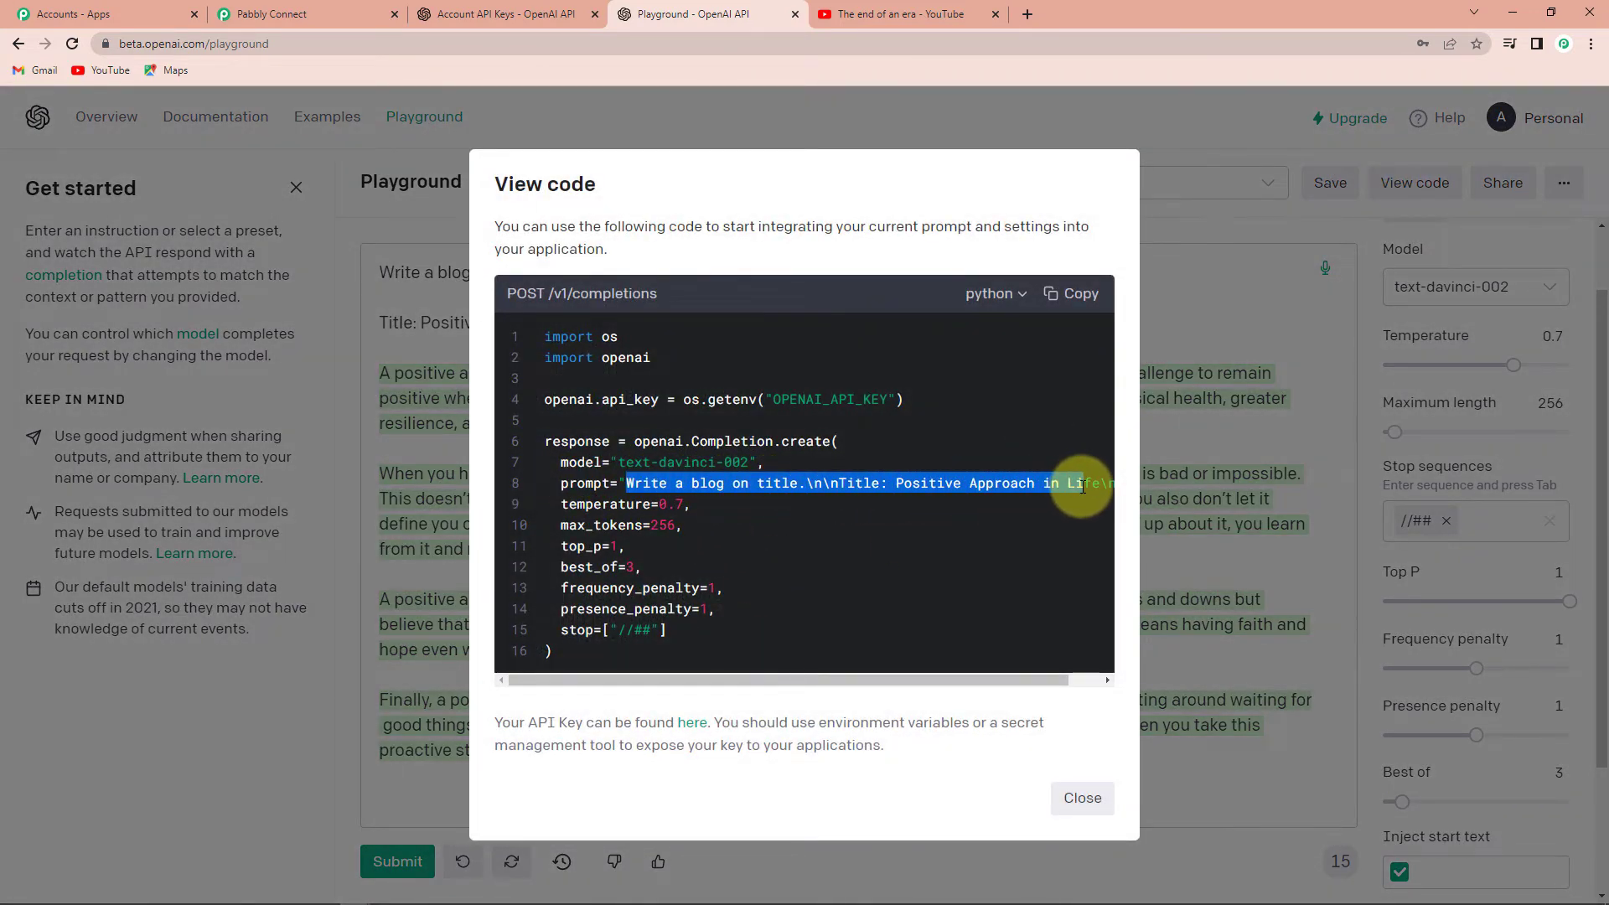
{"action": "left_click", "coordinate": [1157, 260]}
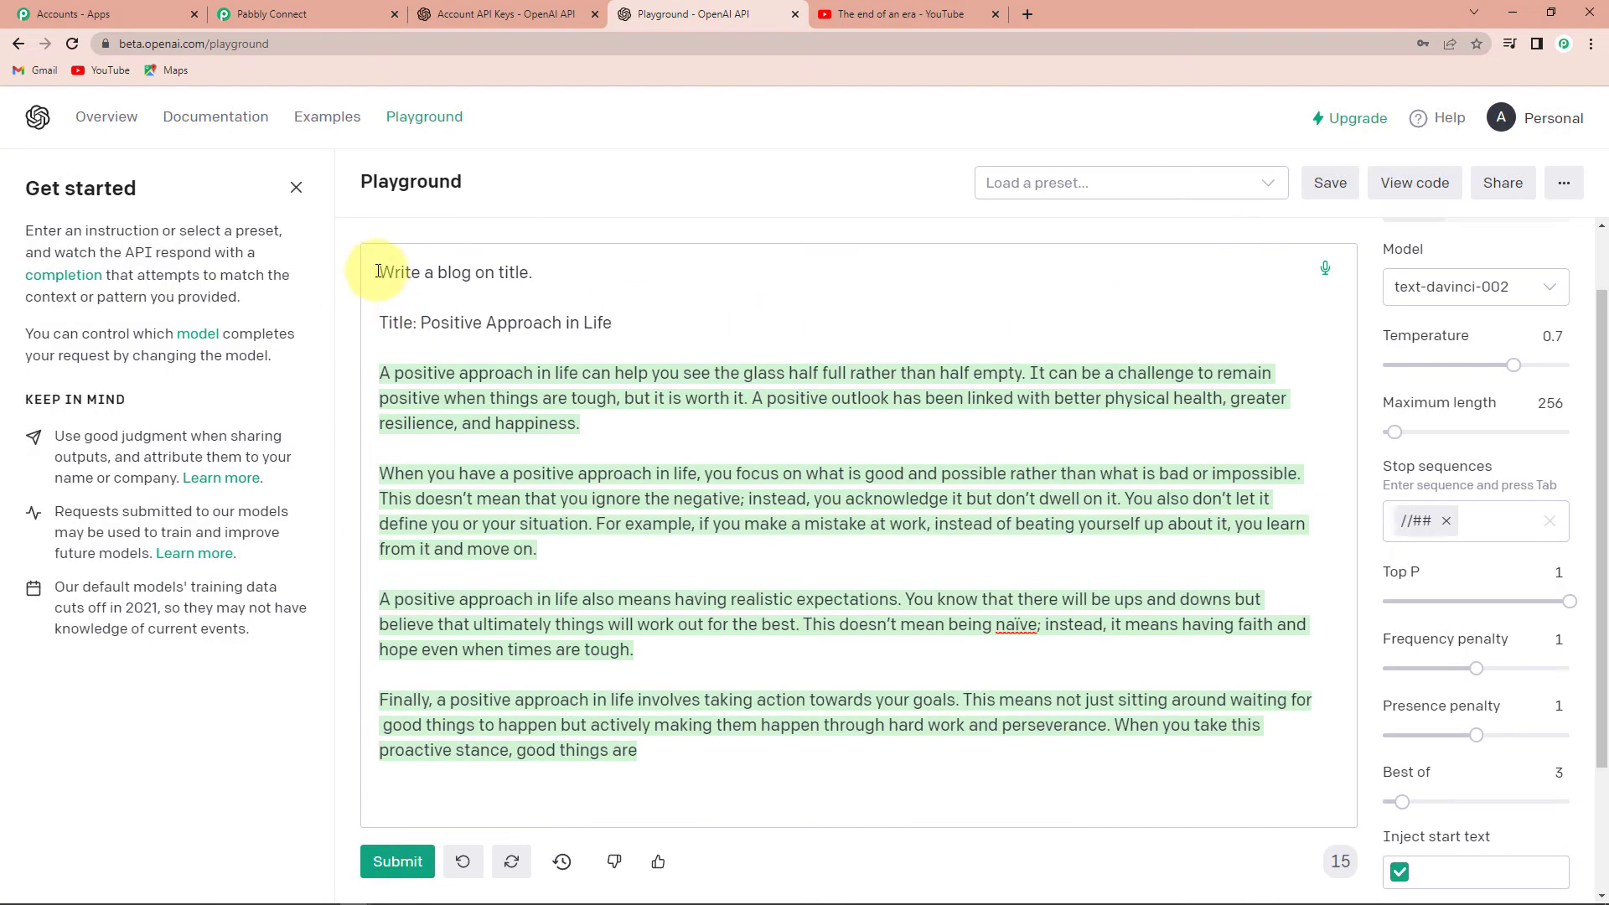
- Copy the line "Write a blog on title." from the Playground prompt into the Prompt field of the Pabbly Connect OpenAI action
{"action": "left_click_drag", "start_coordinate": [379, 272], "coordinate": [629, 327]}
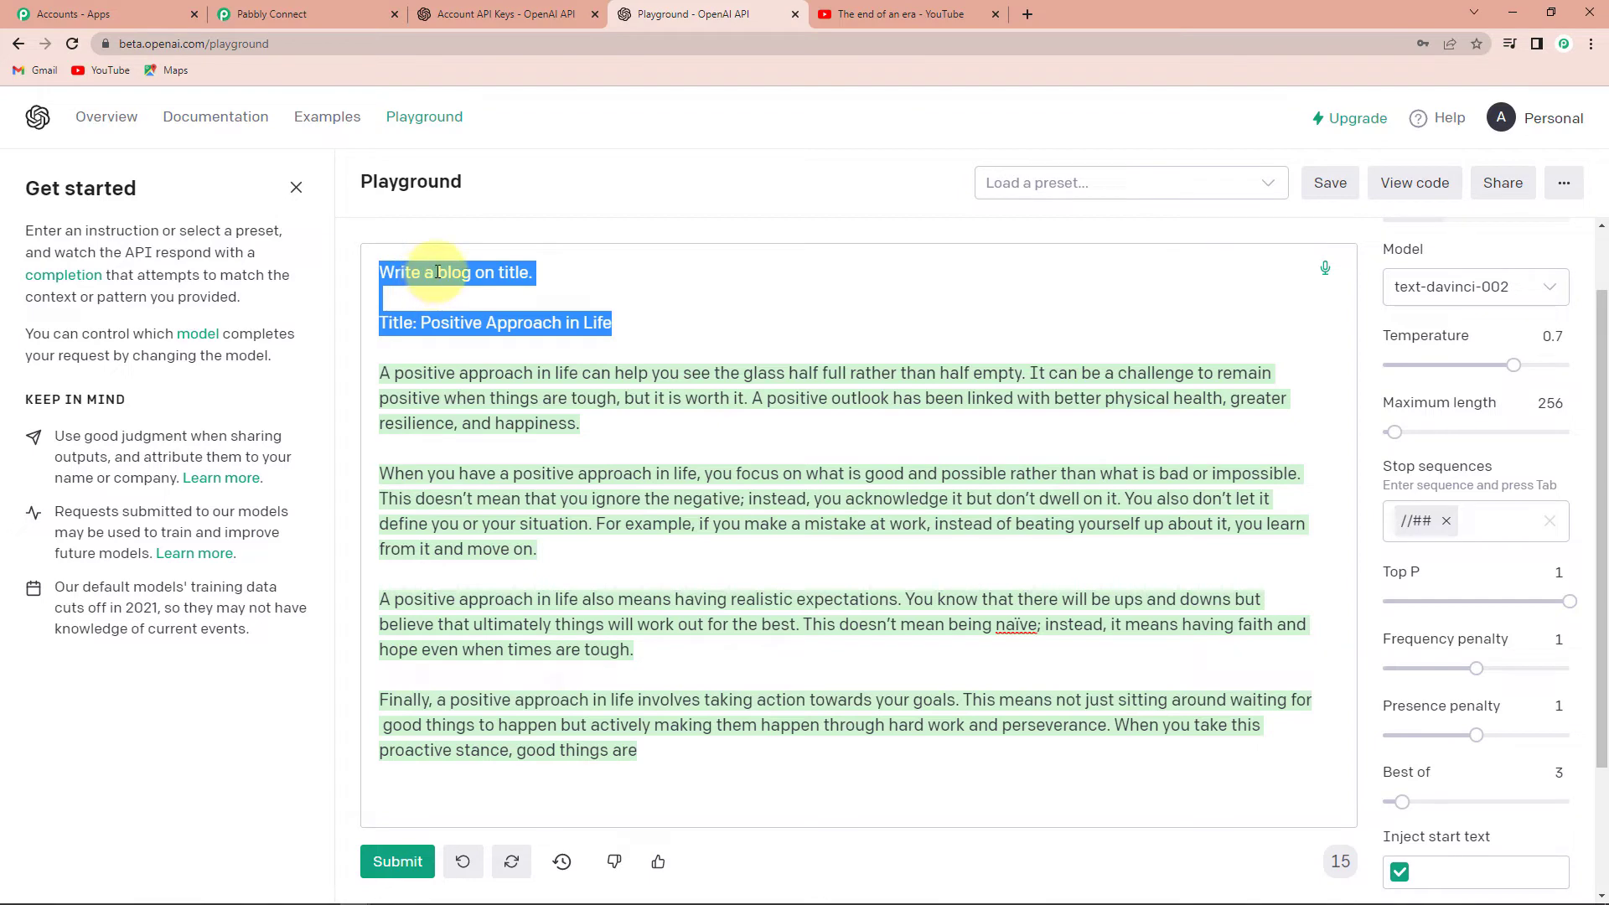
{"action": "left_click_drag", "start_coordinate": [374, 272], "coordinate": [535, 273]}
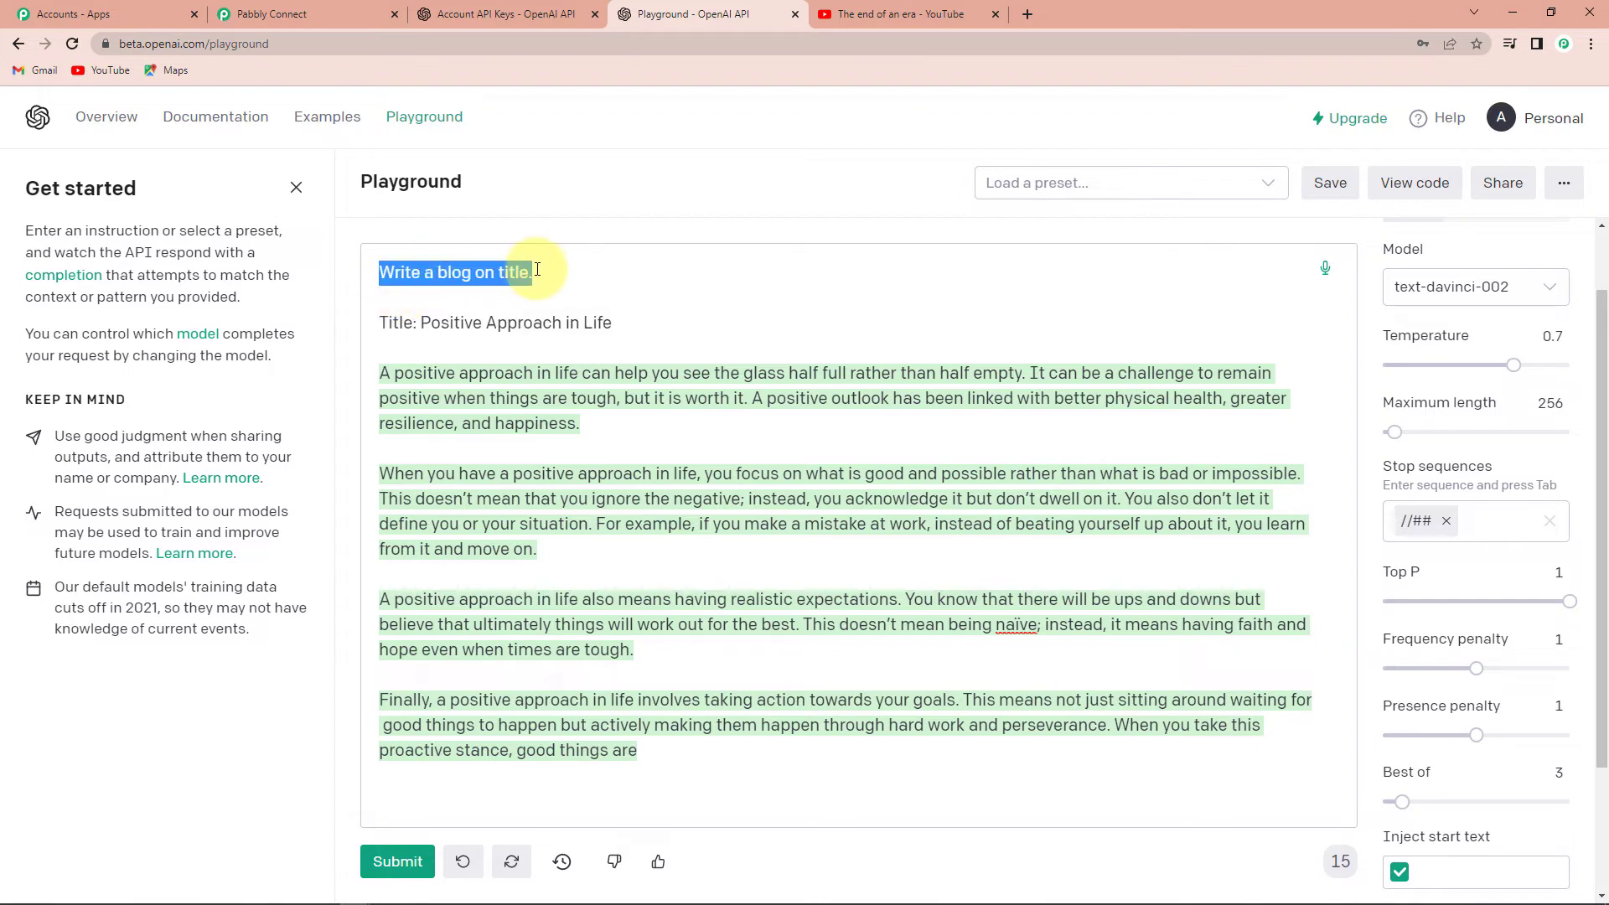
{"action": "right_click", "coordinate": [489, 276]}
{"action": "left_click", "coordinate": [531, 344]}
{"action": "left_click", "coordinate": [272, 14]}
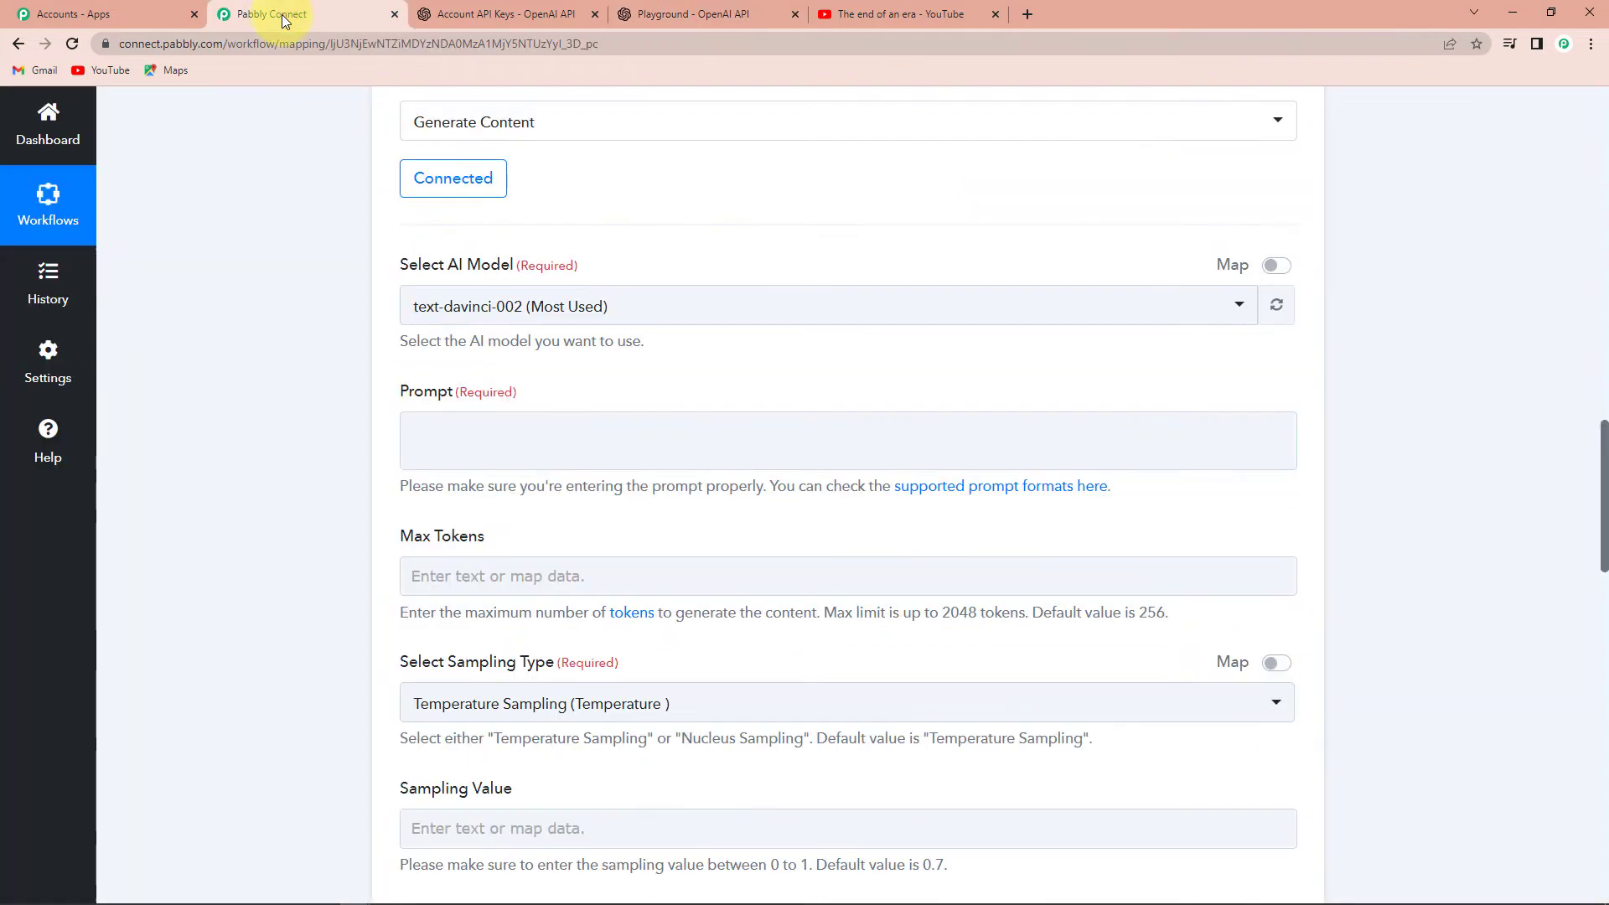
{"action": "left_click", "coordinate": [443, 417]}
{"action": "key", "text": "ctrl+v"}
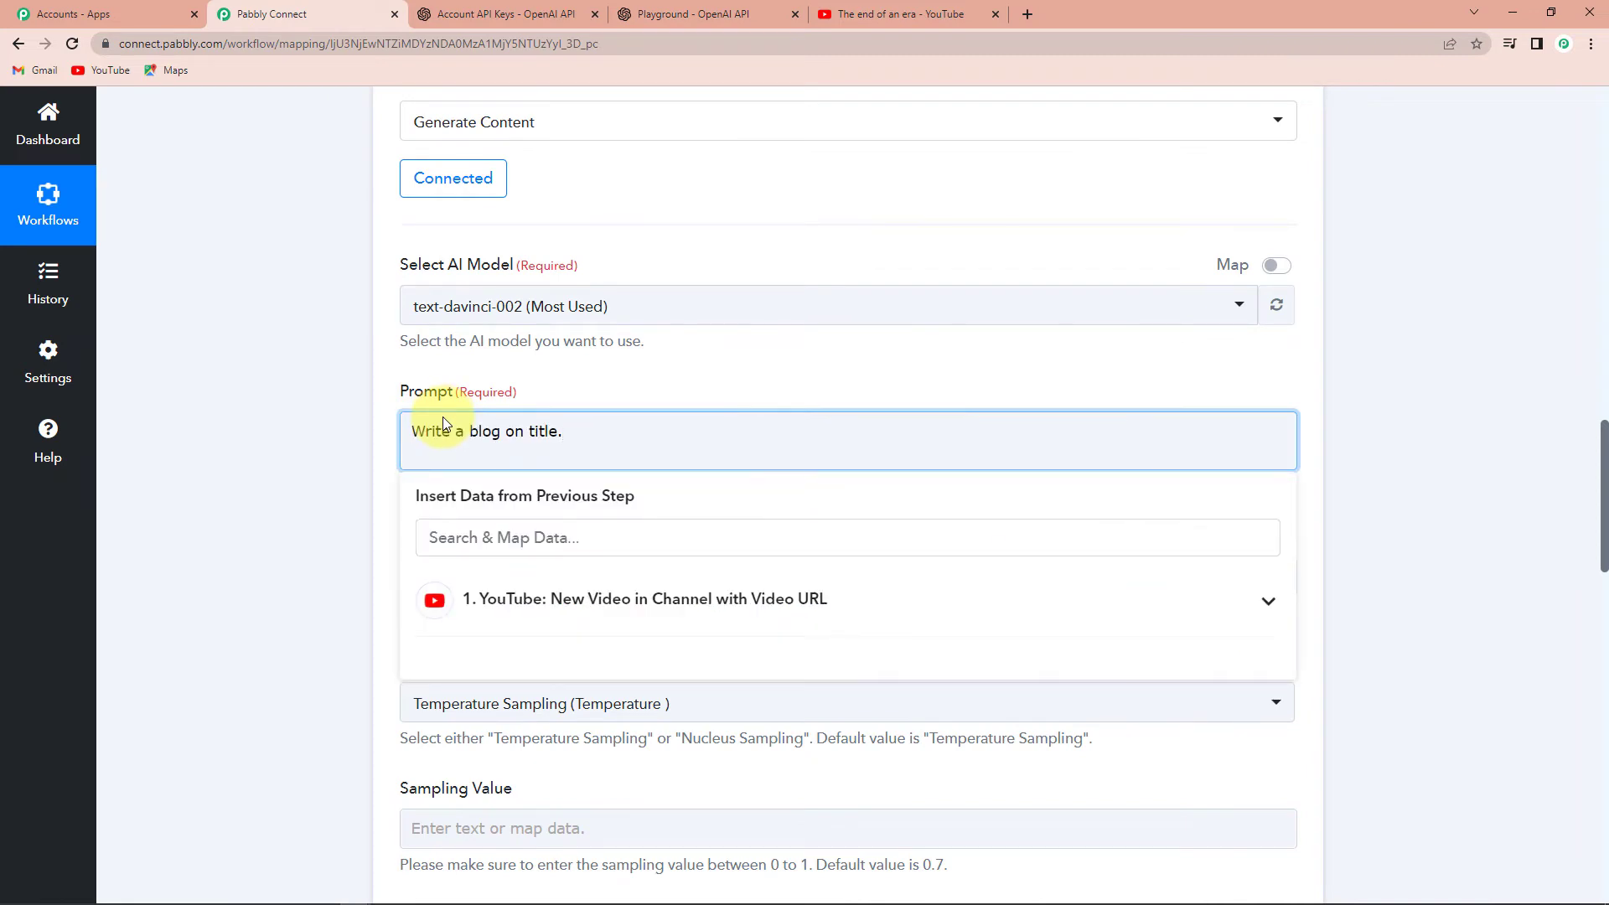
- Map the YouTube trigger's Res1 Snippet Title into the prompt, separated from the instruction by a blank line
{"action": "key", "text": "Return"}
{"action": "key", "text": "Return"}
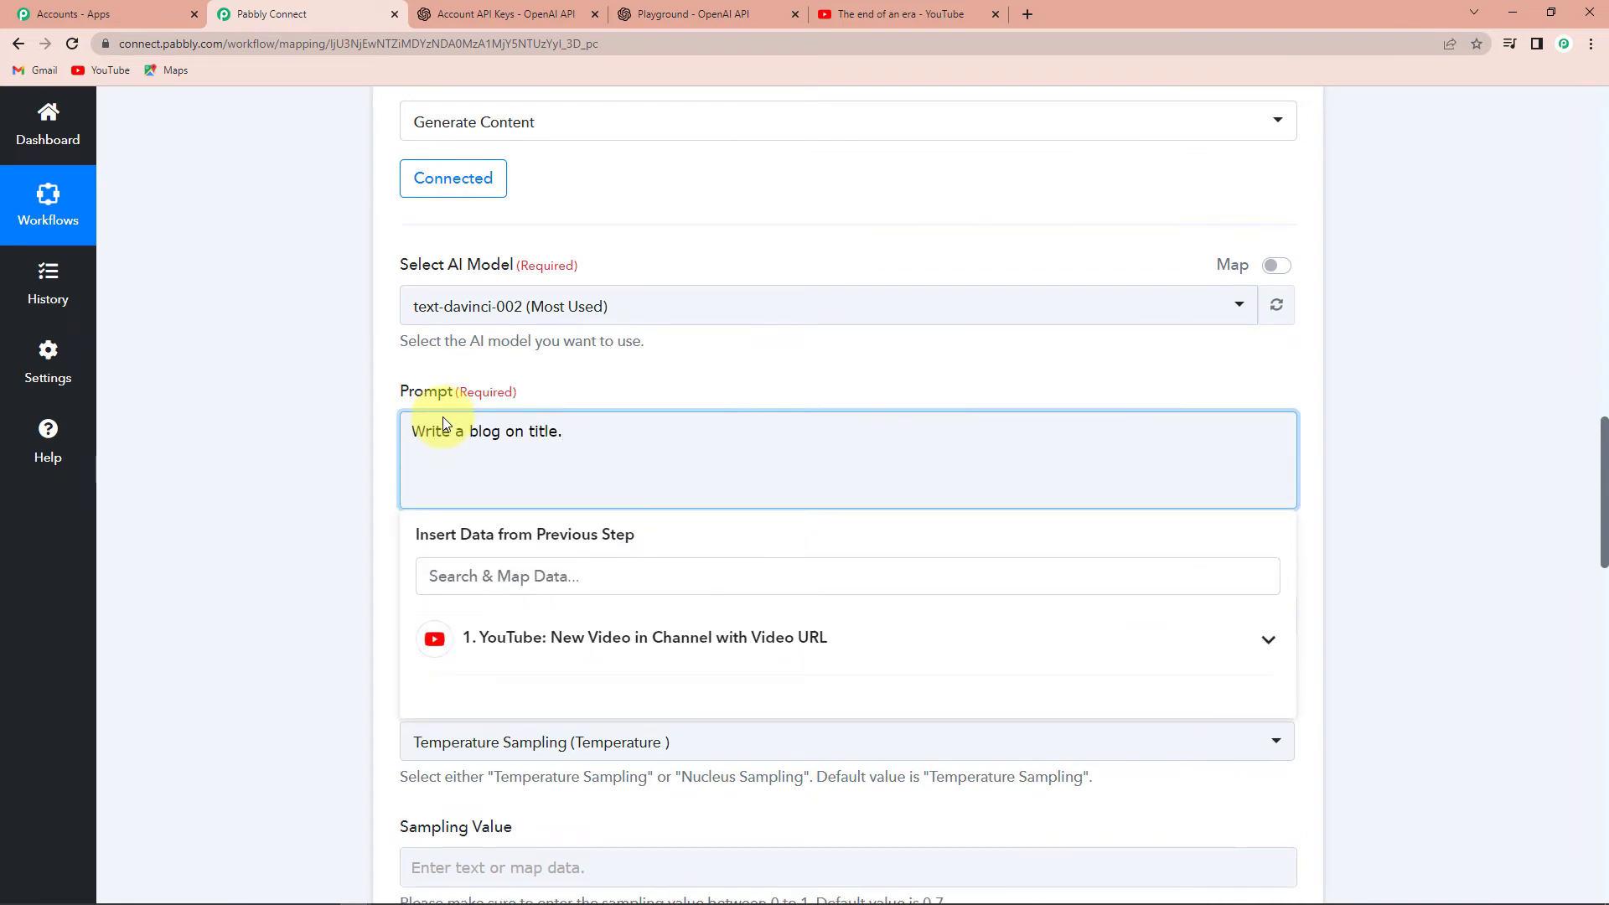
{"action": "left_click", "coordinate": [504, 654]}
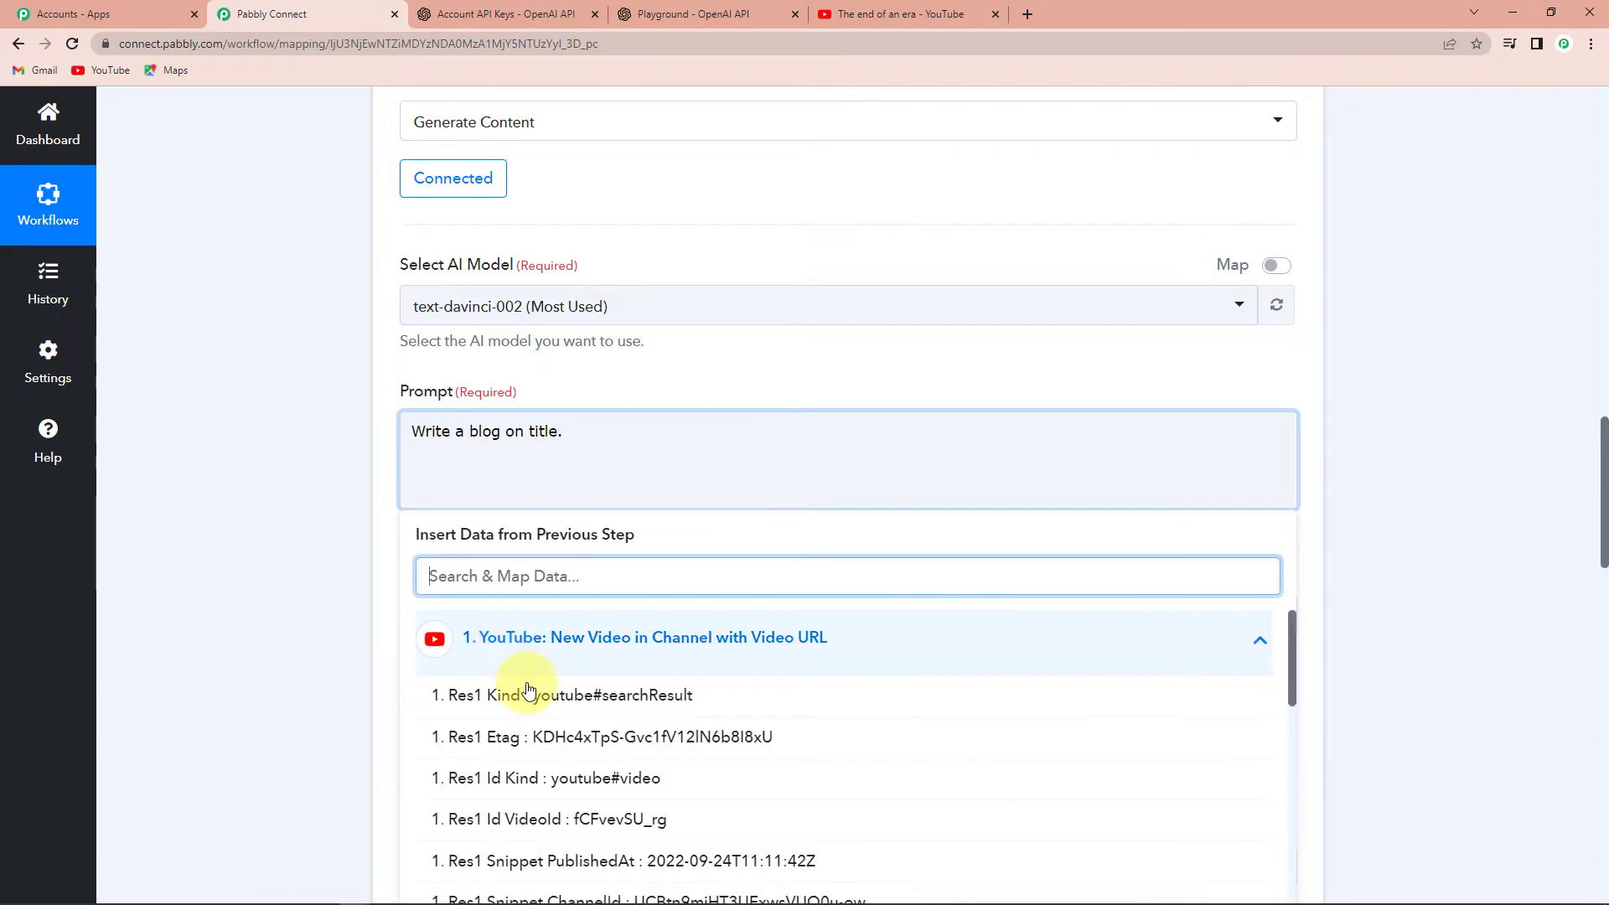
{"action": "scroll", "coordinate": [578, 691], "scroll_direction": "down", "scroll_amount": 3}
{"action": "left_click", "coordinate": [575, 785]}
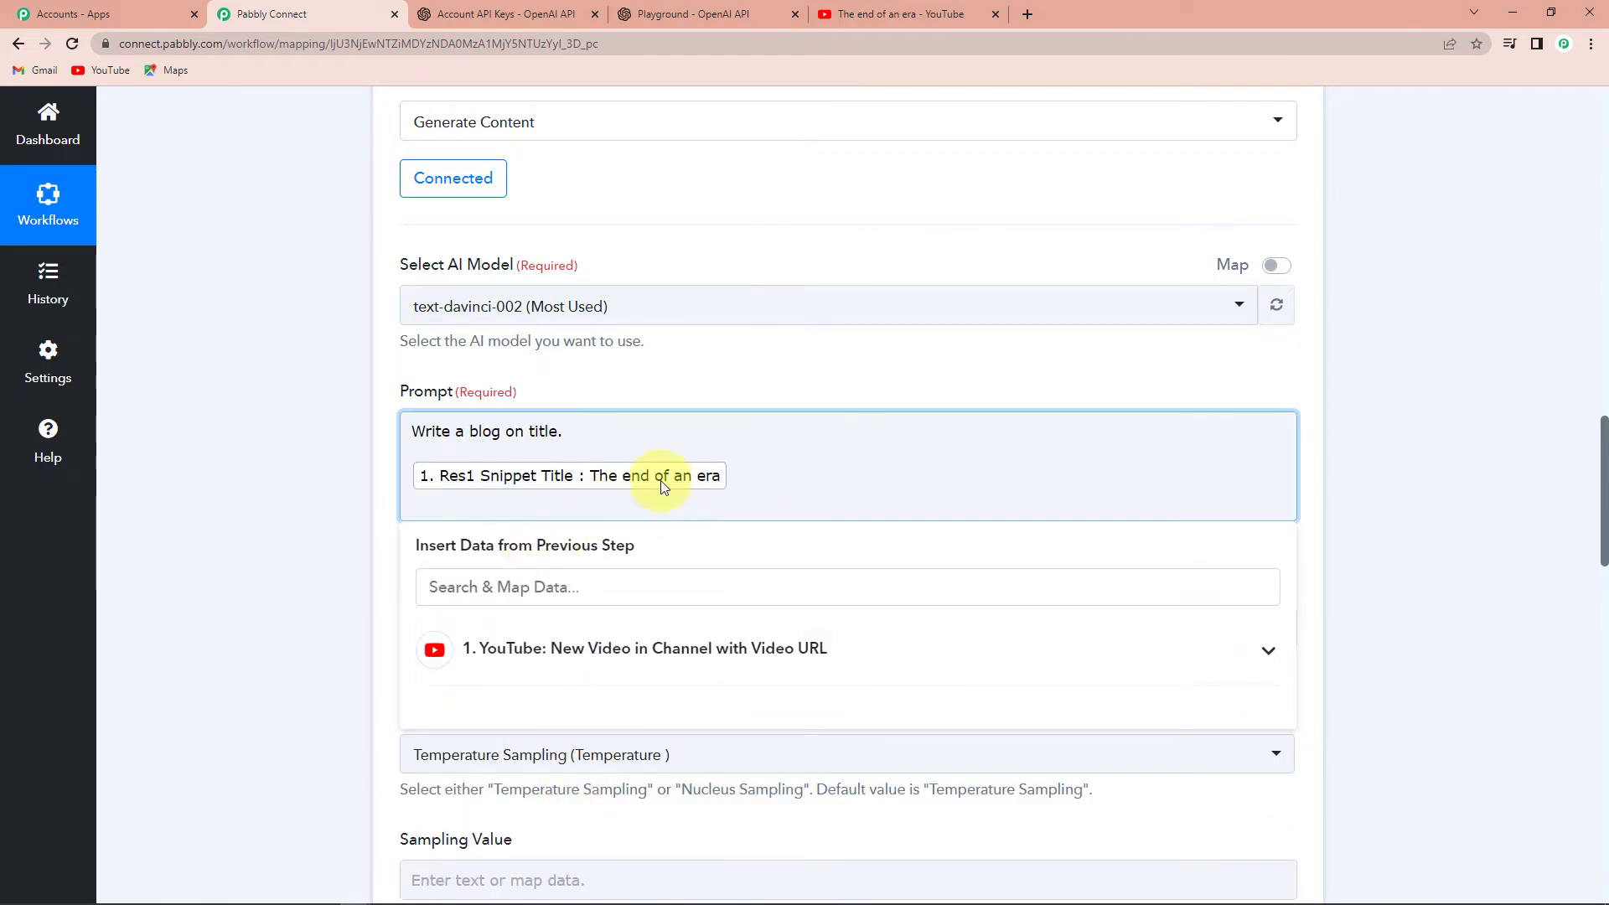
{"action": "left_click", "coordinate": [344, 438]}
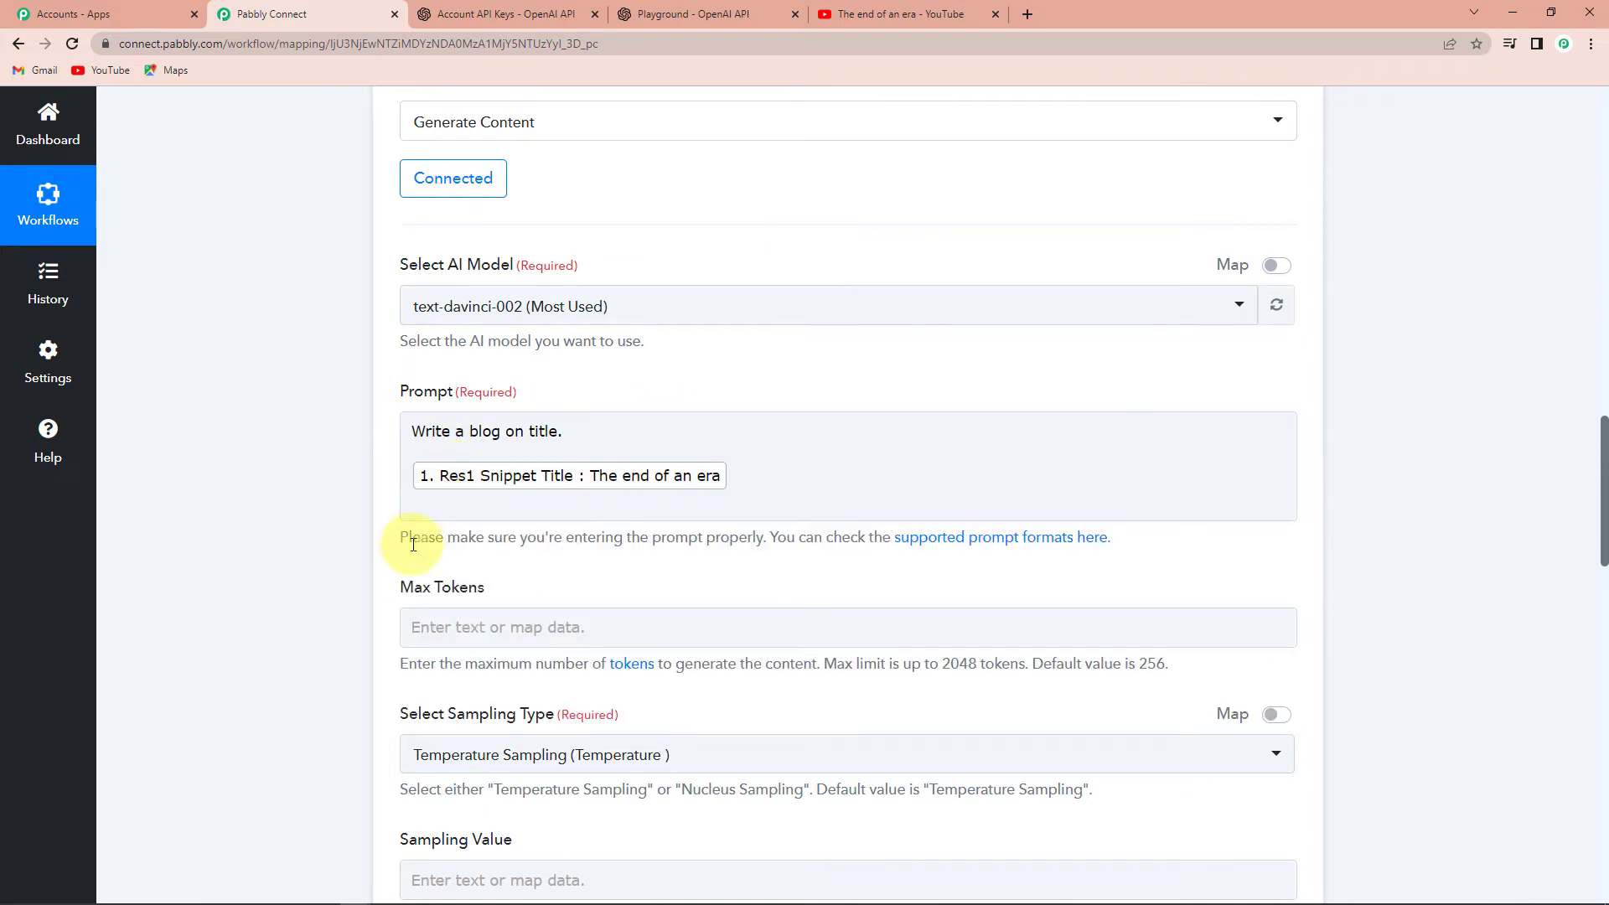
- Set Max Tokens to 256
{"action": "left_click", "coordinate": [469, 625]}
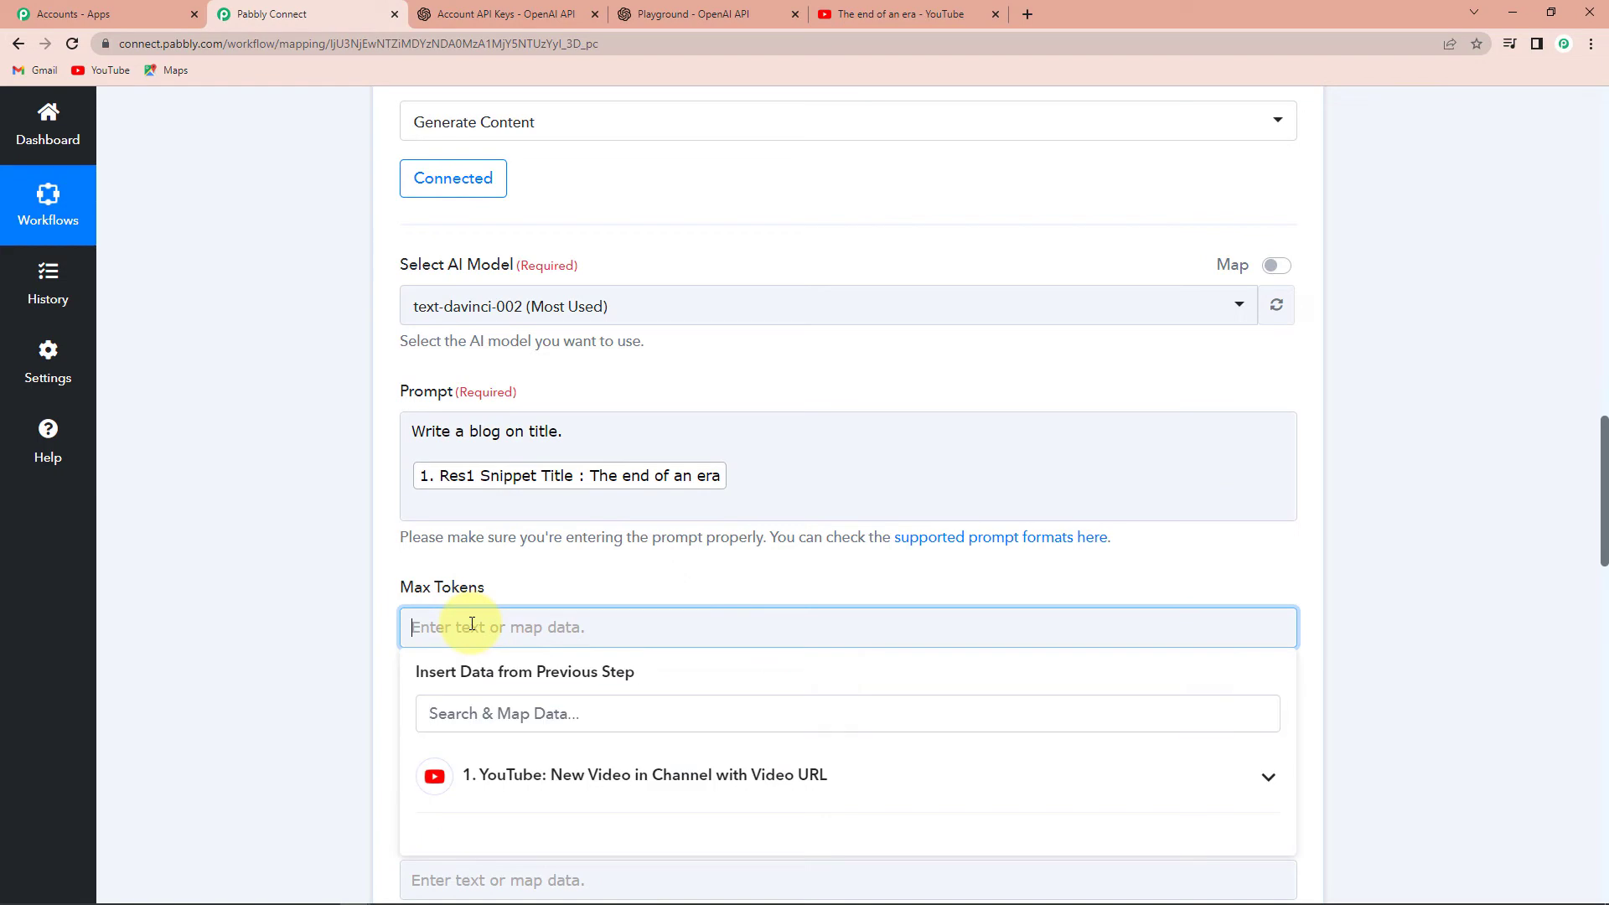
{"action": "type", "text": "256"}
{"action": "left_click", "coordinate": [162, 701]}
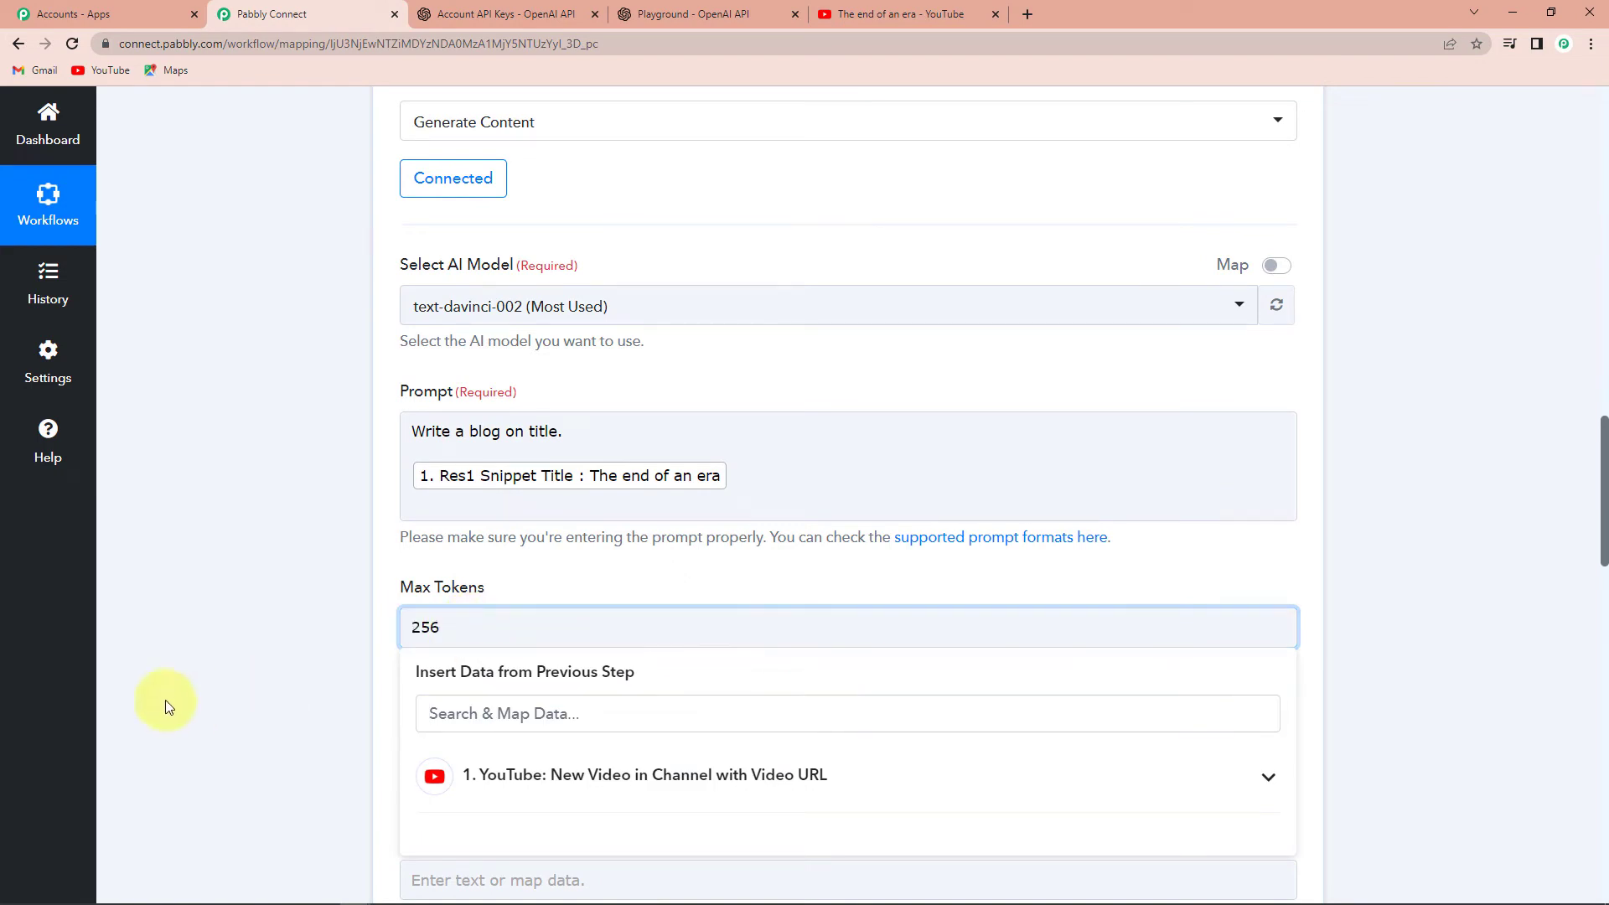
- Check the sampling type options and compare them with the Temperature setting in the OpenAI Playground, returning to Pabbly Connect with Temperature Sampling kept
{"action": "scroll", "coordinate": [467, 428], "scroll_direction": "down", "scroll_amount": 4}
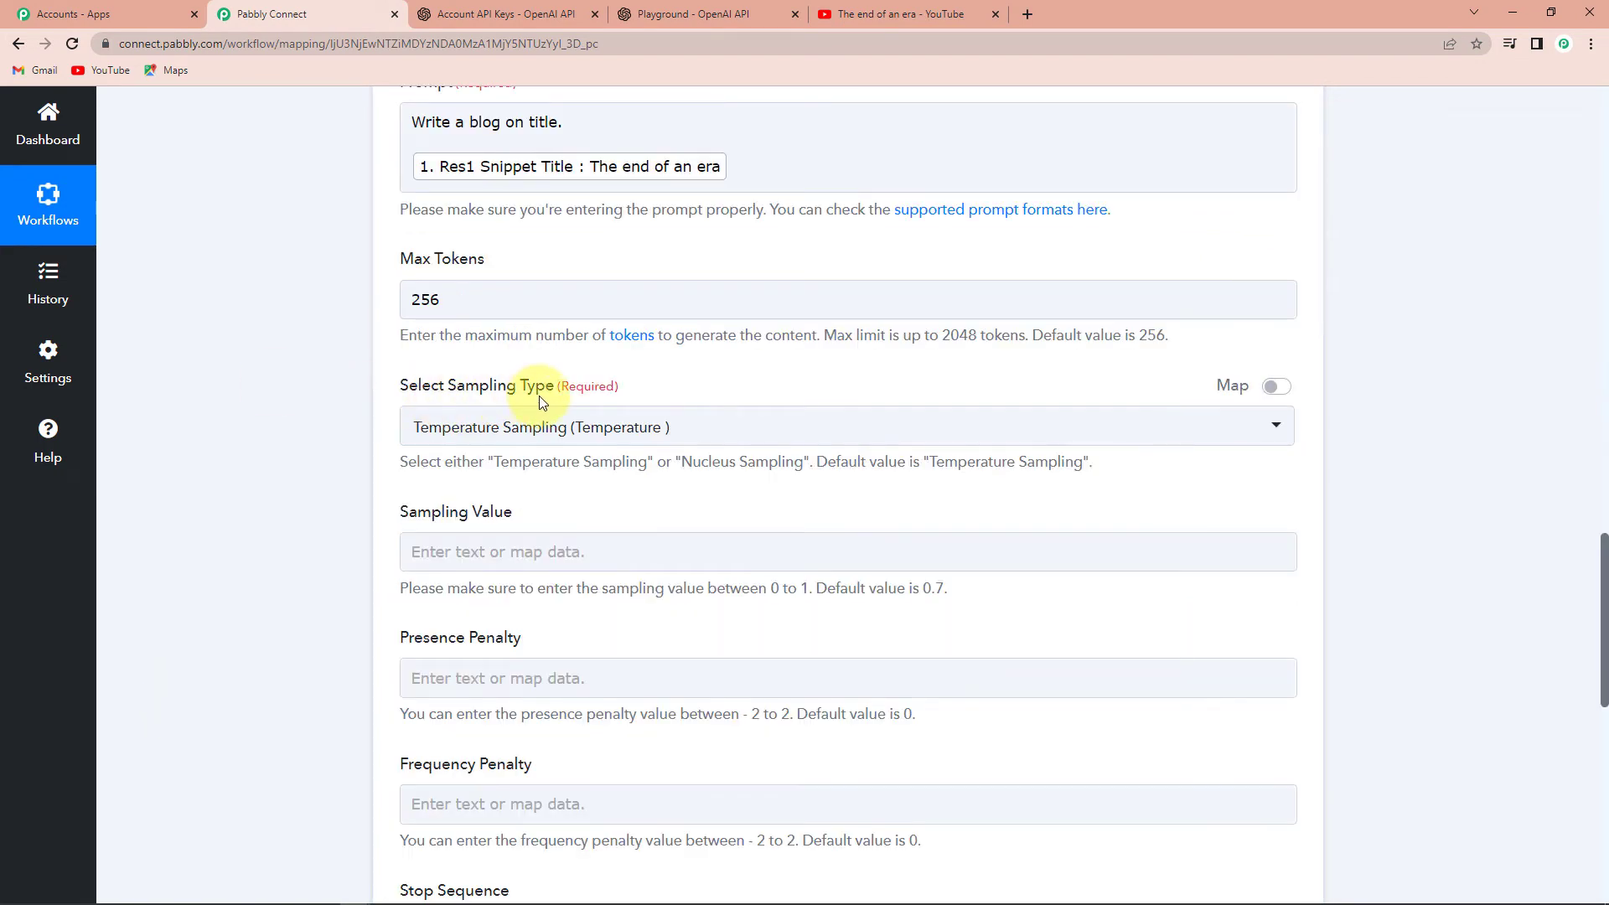
{"action": "left_click", "coordinate": [677, 430]}
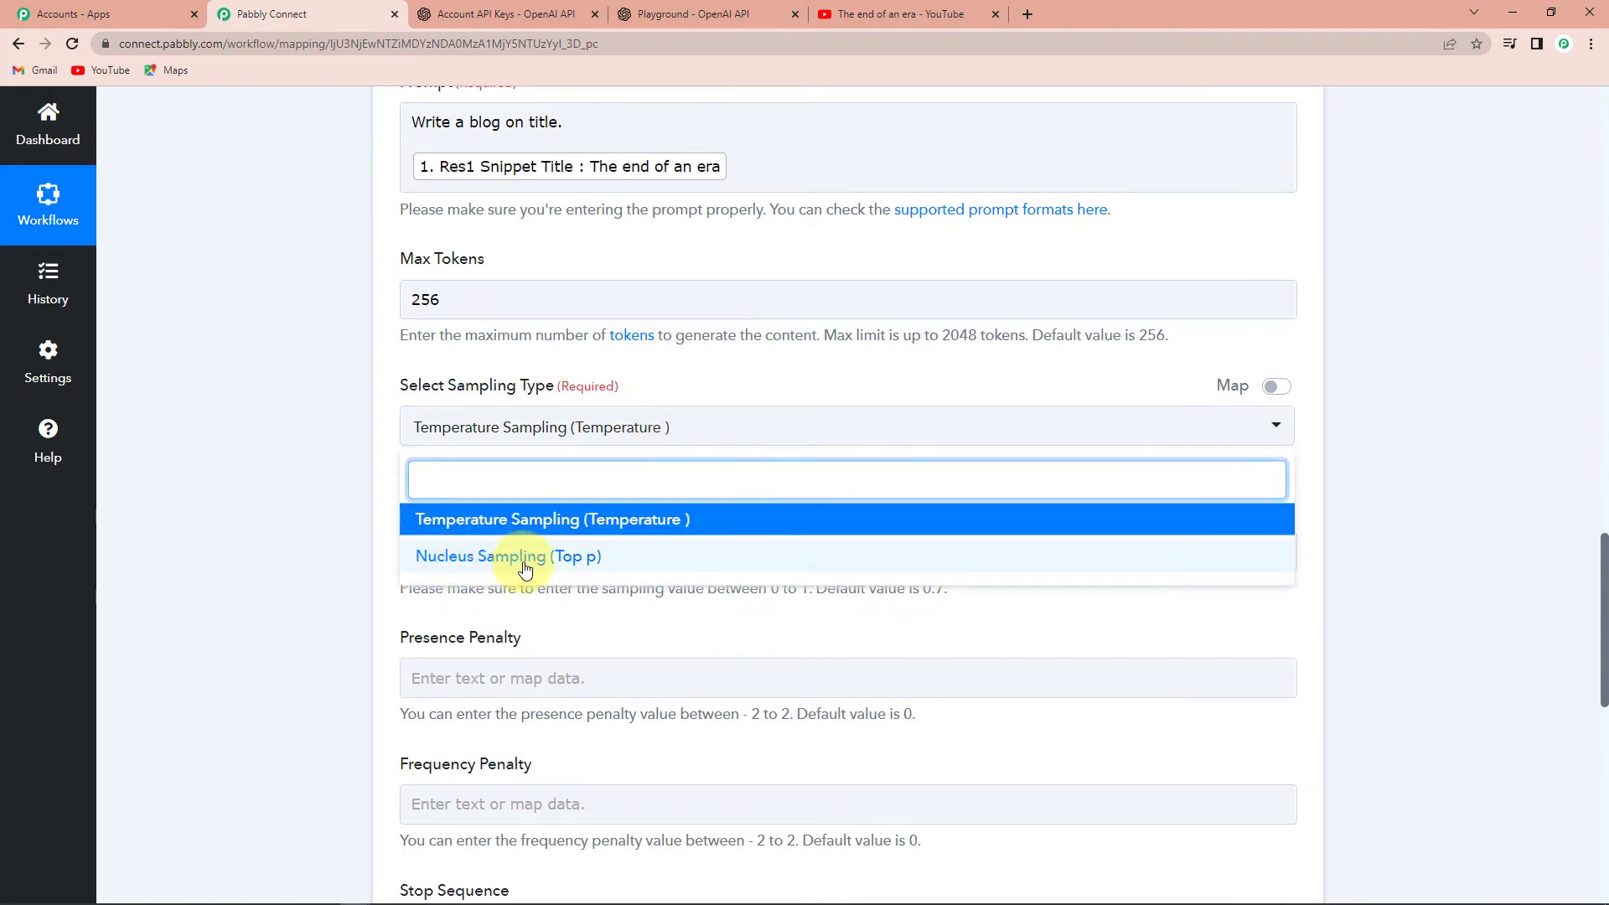
{"action": "left_click", "coordinate": [681, 14]}
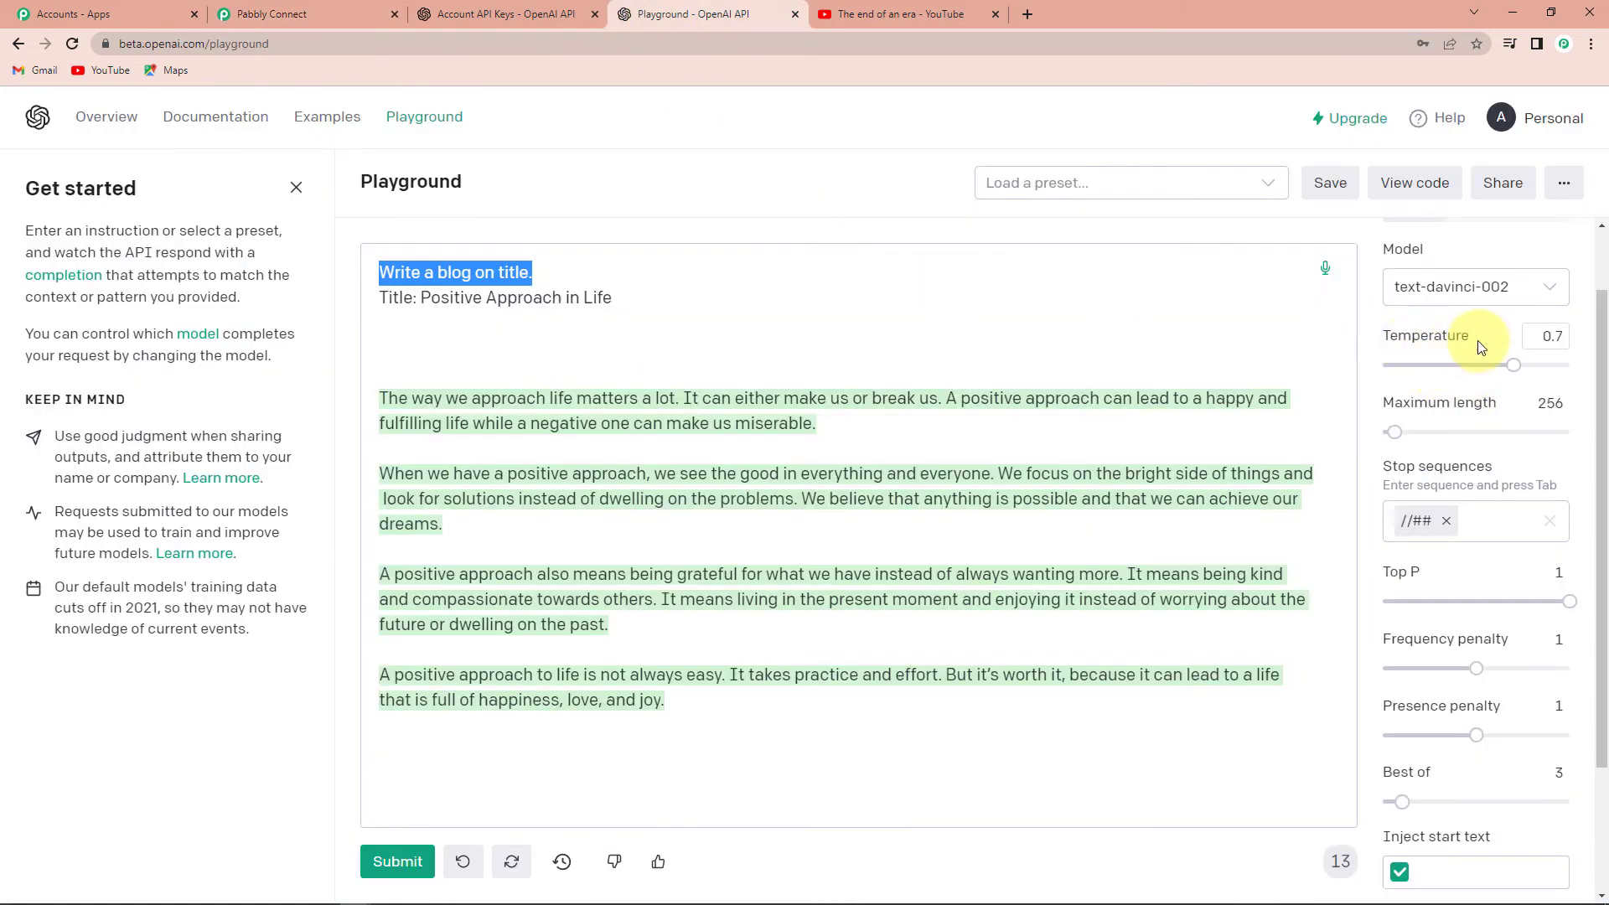
{"action": "mouse_move", "coordinate": [1474, 348]}
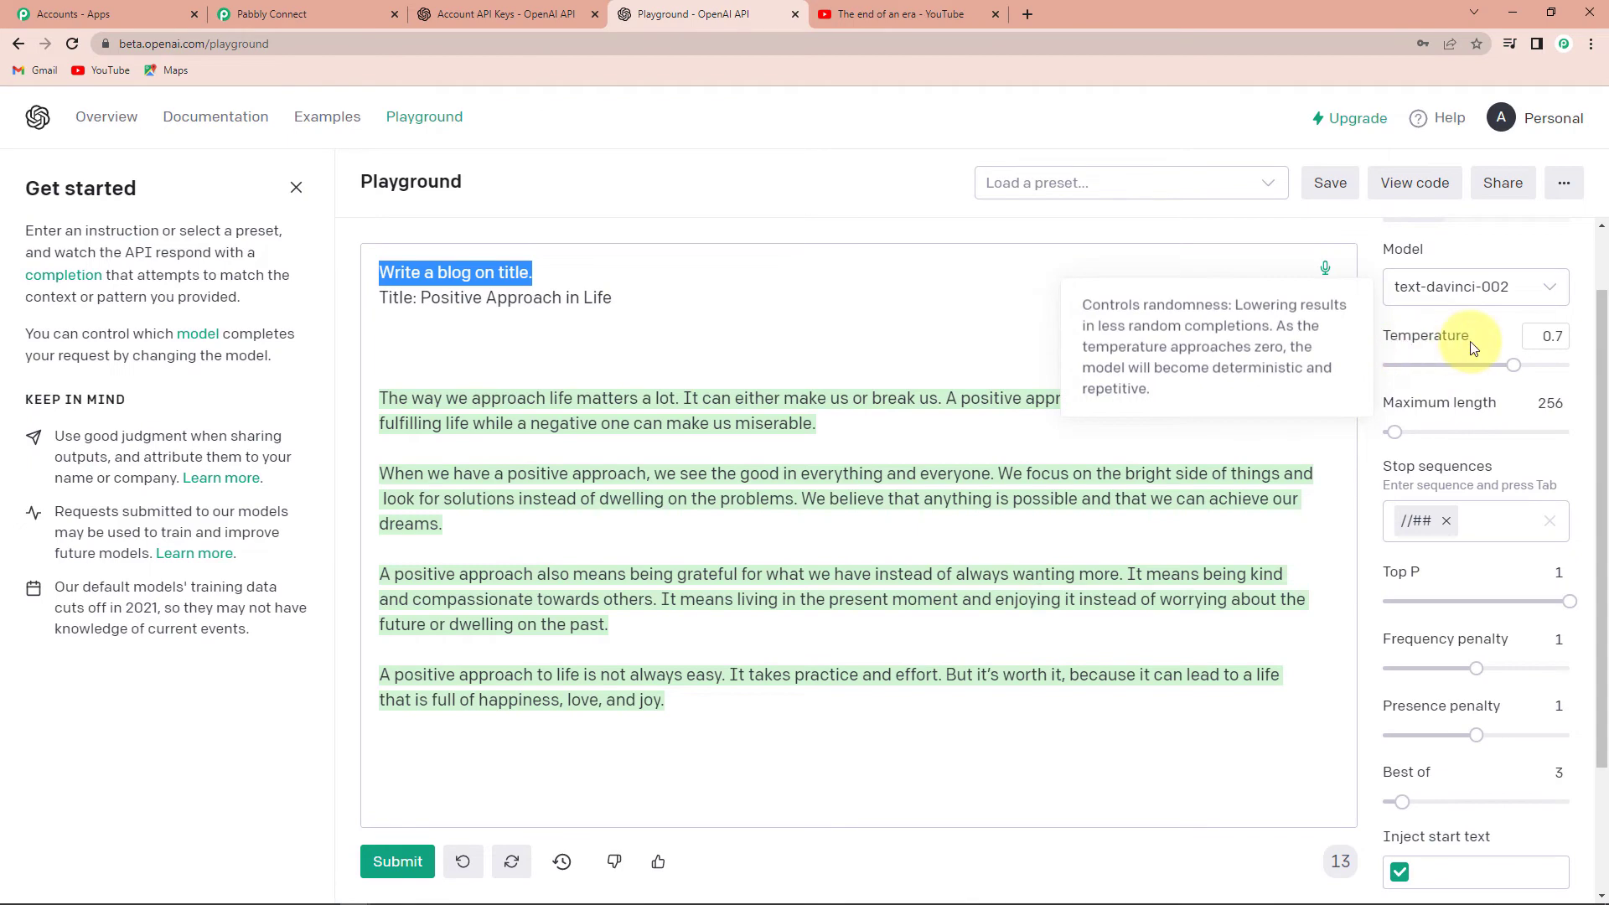
{"action": "left_click", "coordinate": [343, 8]}
{"action": "left_click", "coordinate": [336, 442]}
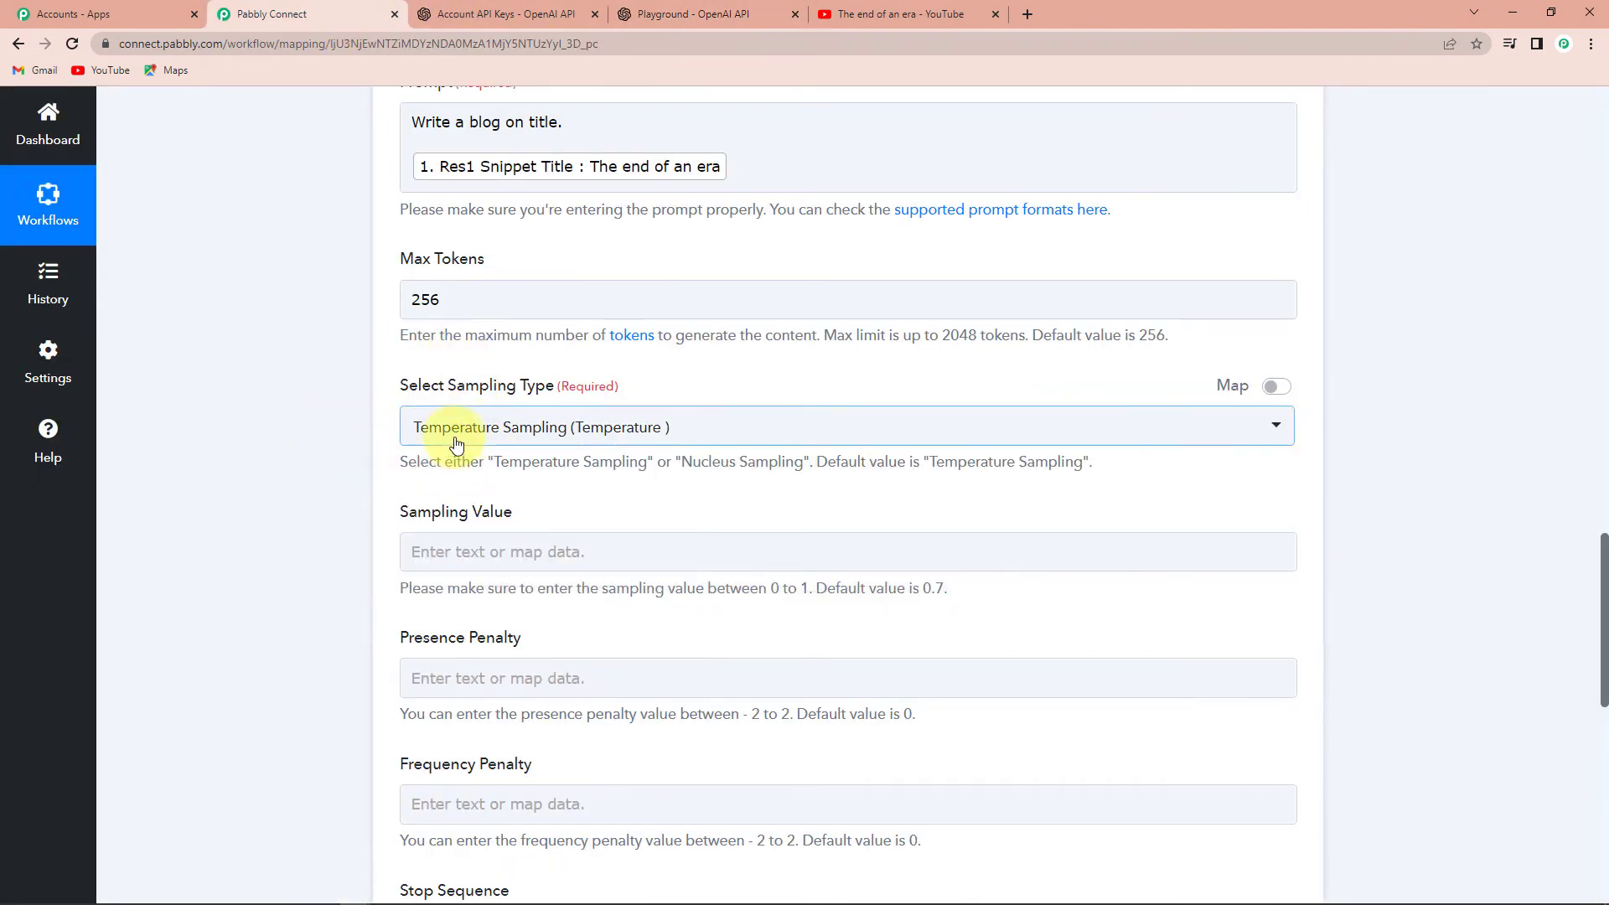
- Set the Sampling Value of the OpenAI action to 0.7
{"action": "scroll", "coordinate": [568, 478], "scroll_direction": "down", "scroll_amount": 1}
{"action": "left_click", "coordinate": [423, 461]}
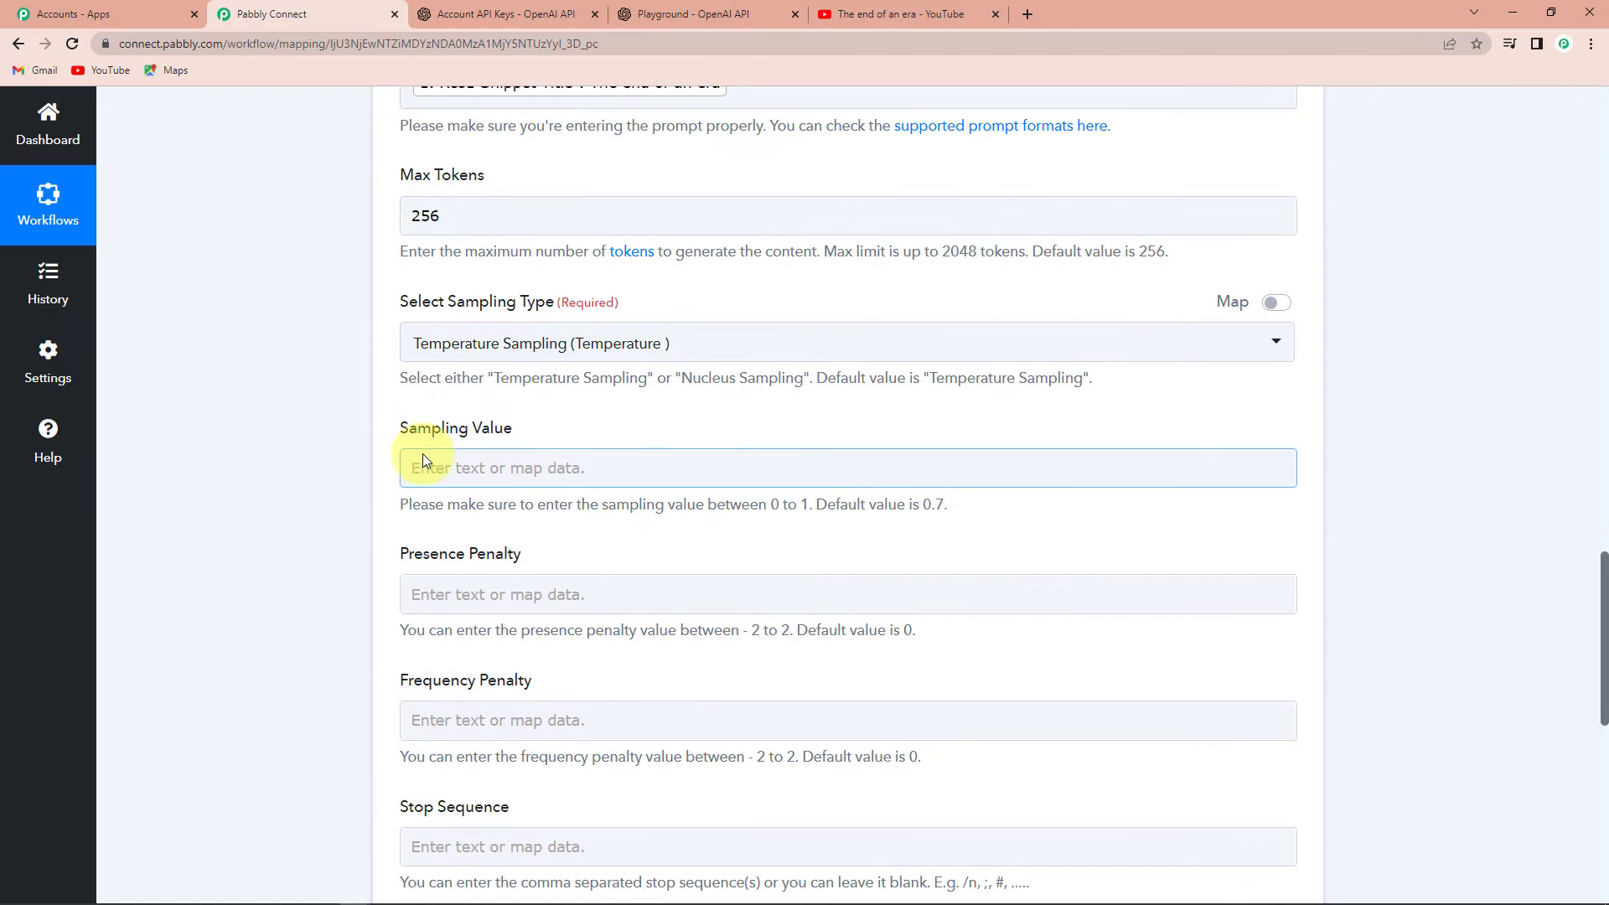
{"action": "left_click", "coordinate": [494, 466]}
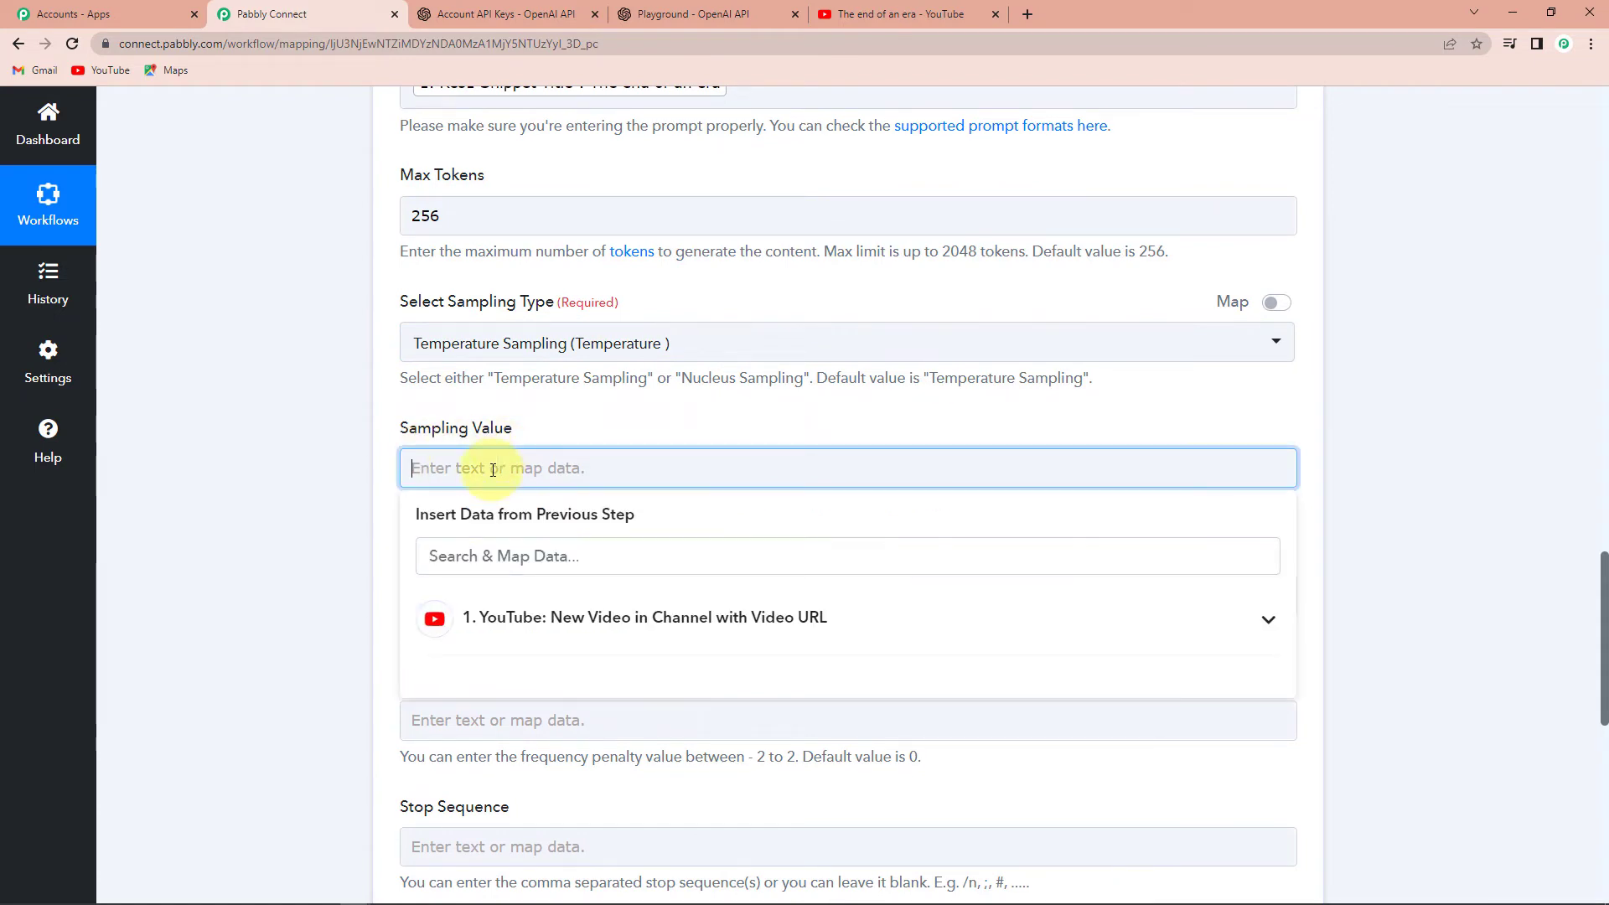
{"action": "type", "text": "0.7"}
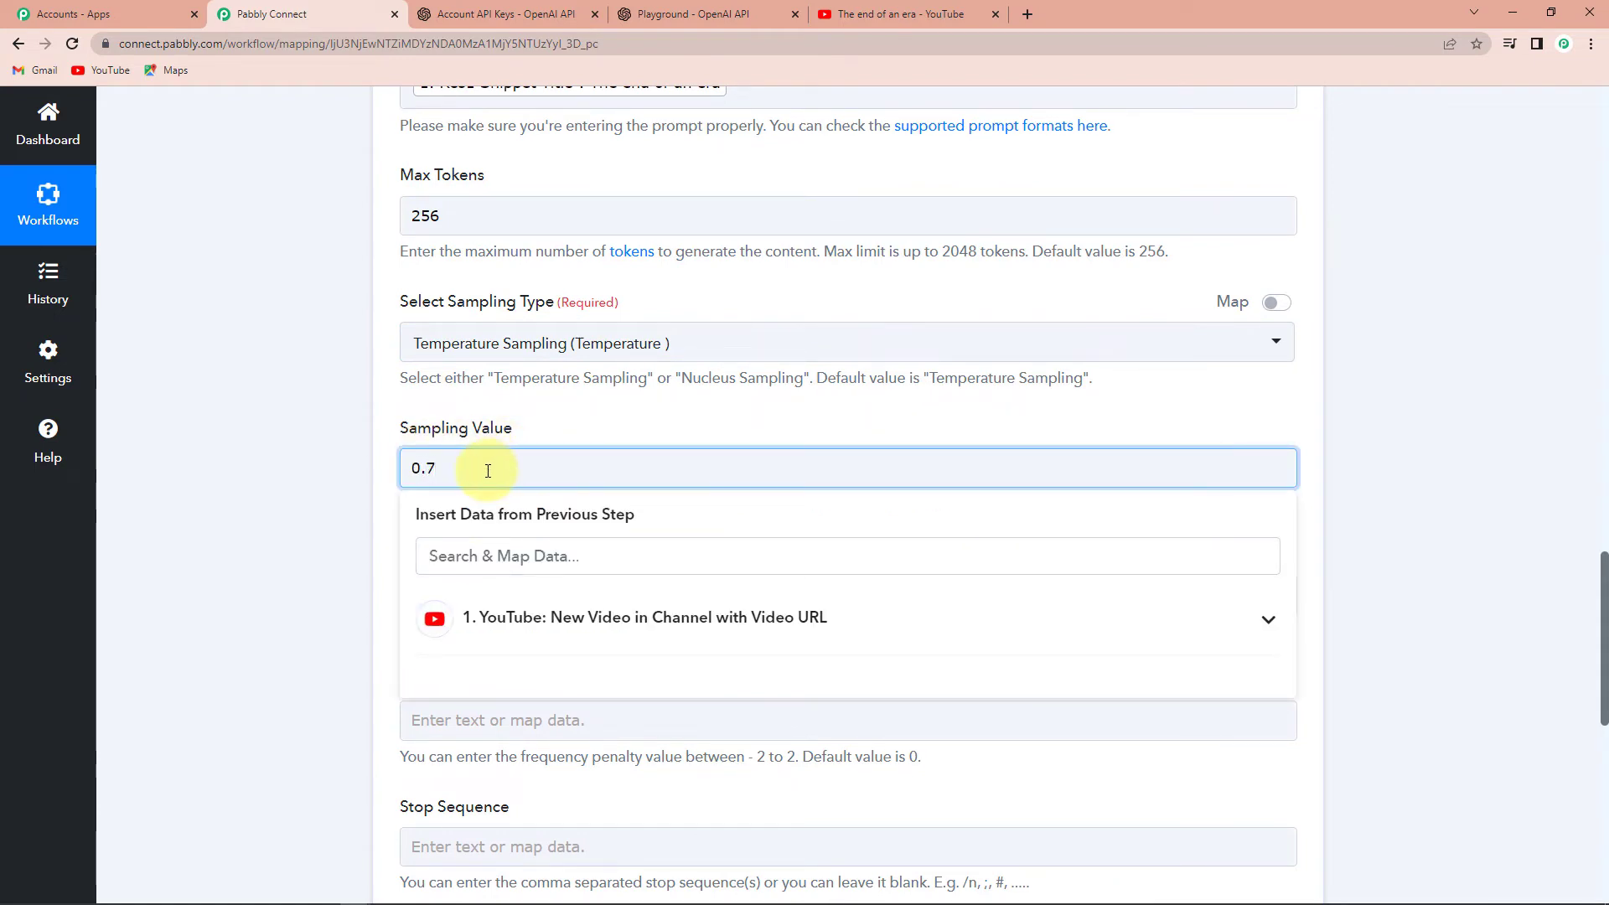
{"action": "left_click", "coordinate": [318, 439]}
- Set both the Presence Penalty and the Frequency Penalty to 1
{"action": "scroll", "coordinate": [319, 439], "scroll_direction": "down", "scroll_amount": 2}
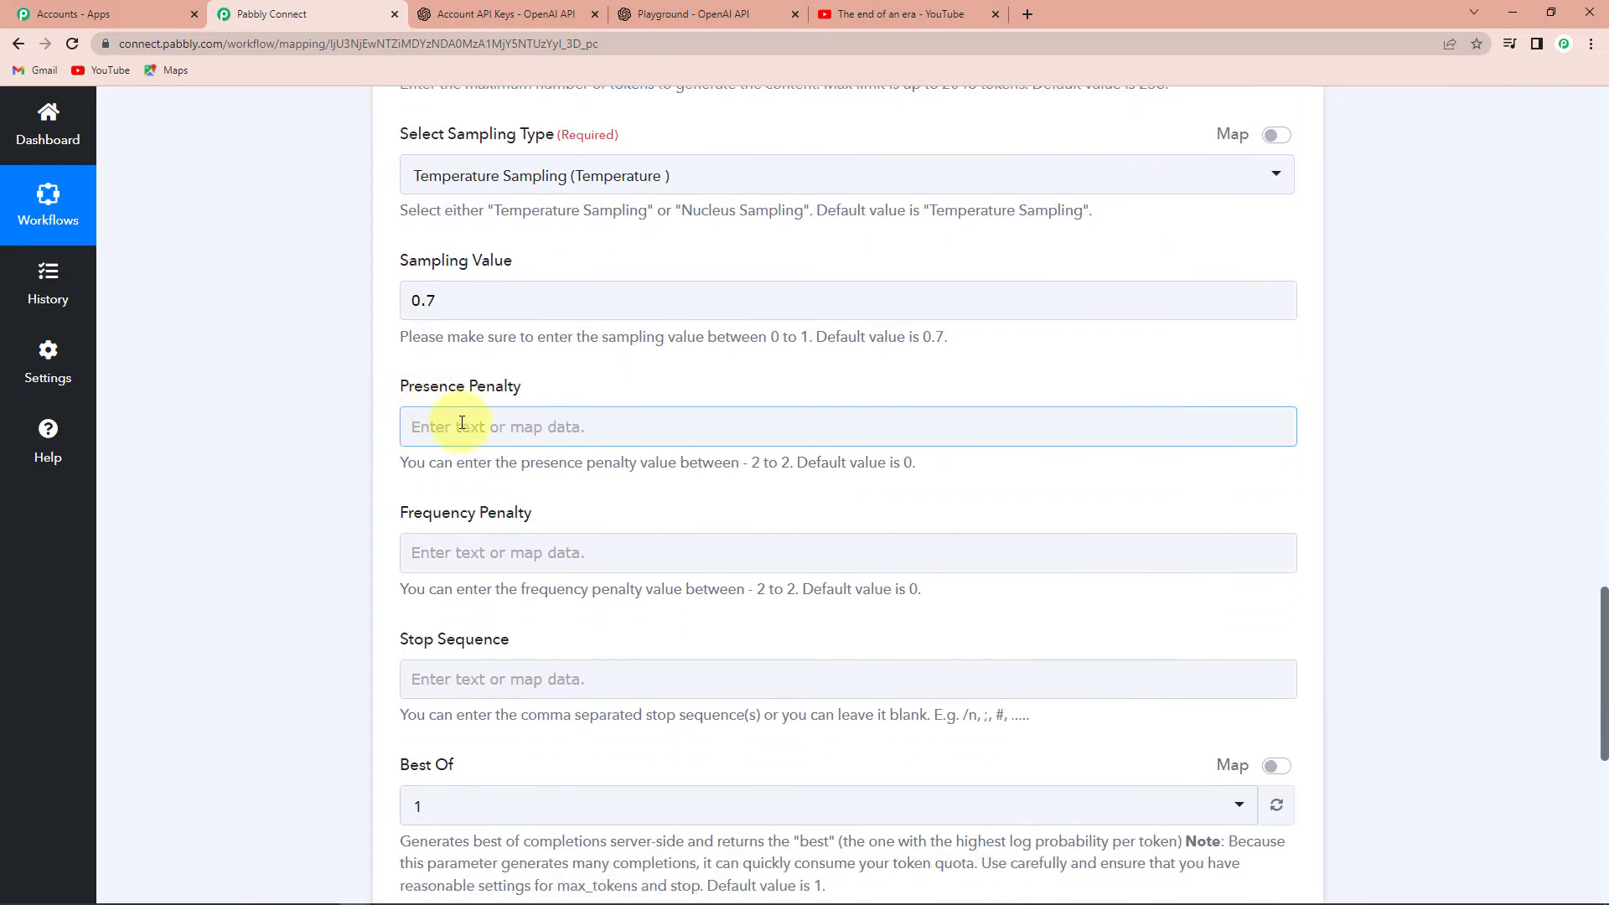
{"action": "left_click", "coordinate": [460, 427]}
{"action": "type", "text": "1"}
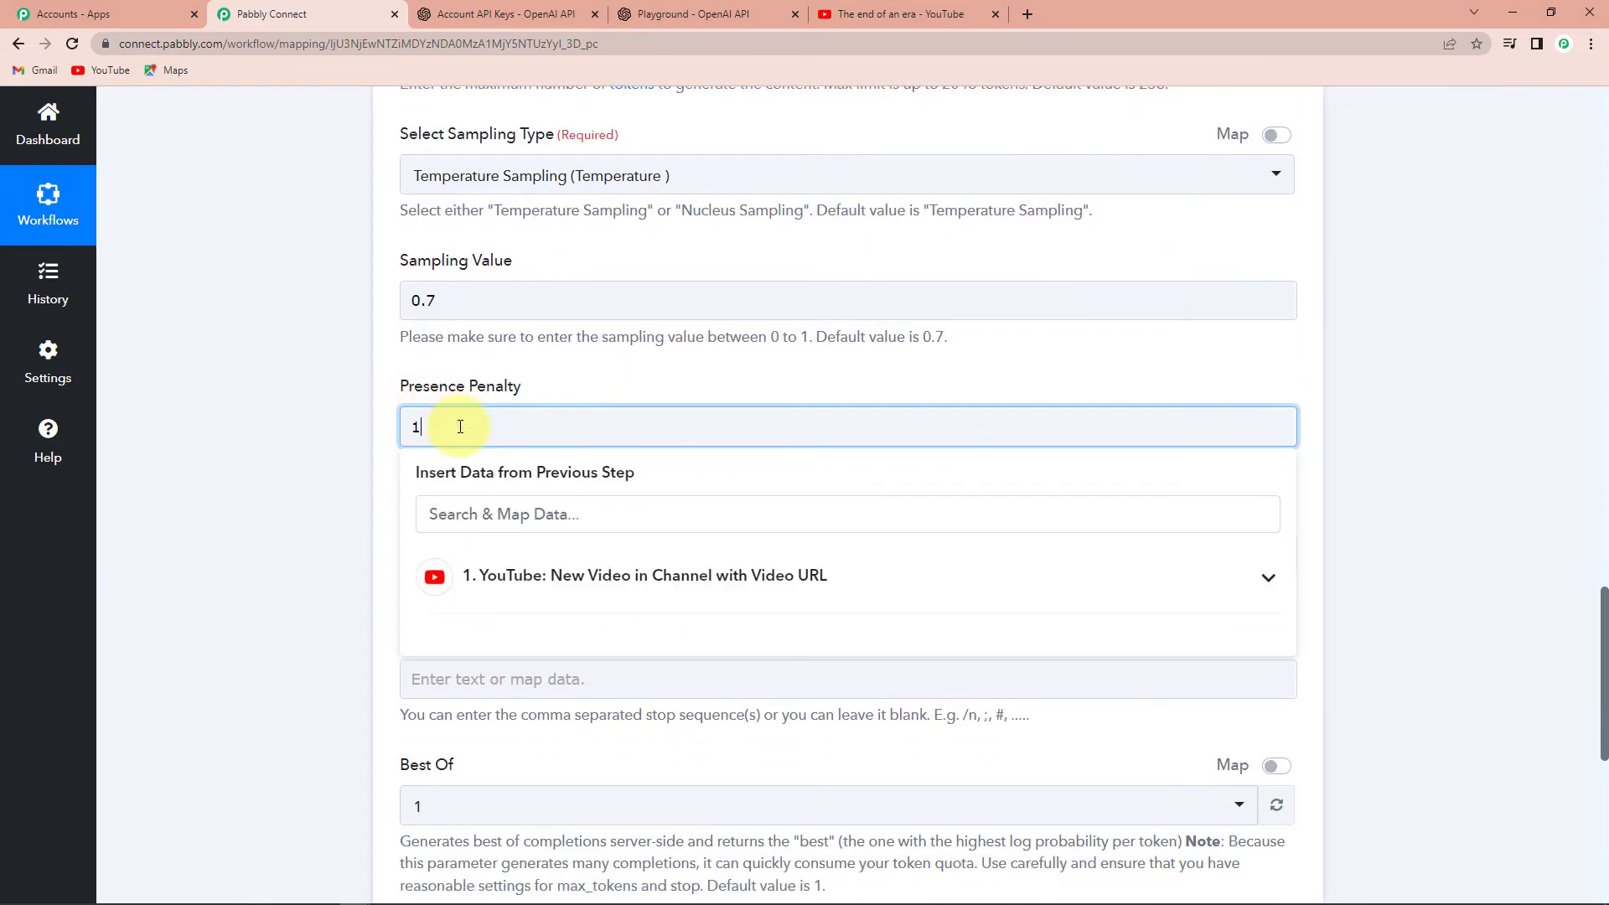
{"action": "left_click", "coordinate": [305, 528]}
{"action": "left_click", "coordinate": [423, 553]}
{"action": "type", "text": "1"}
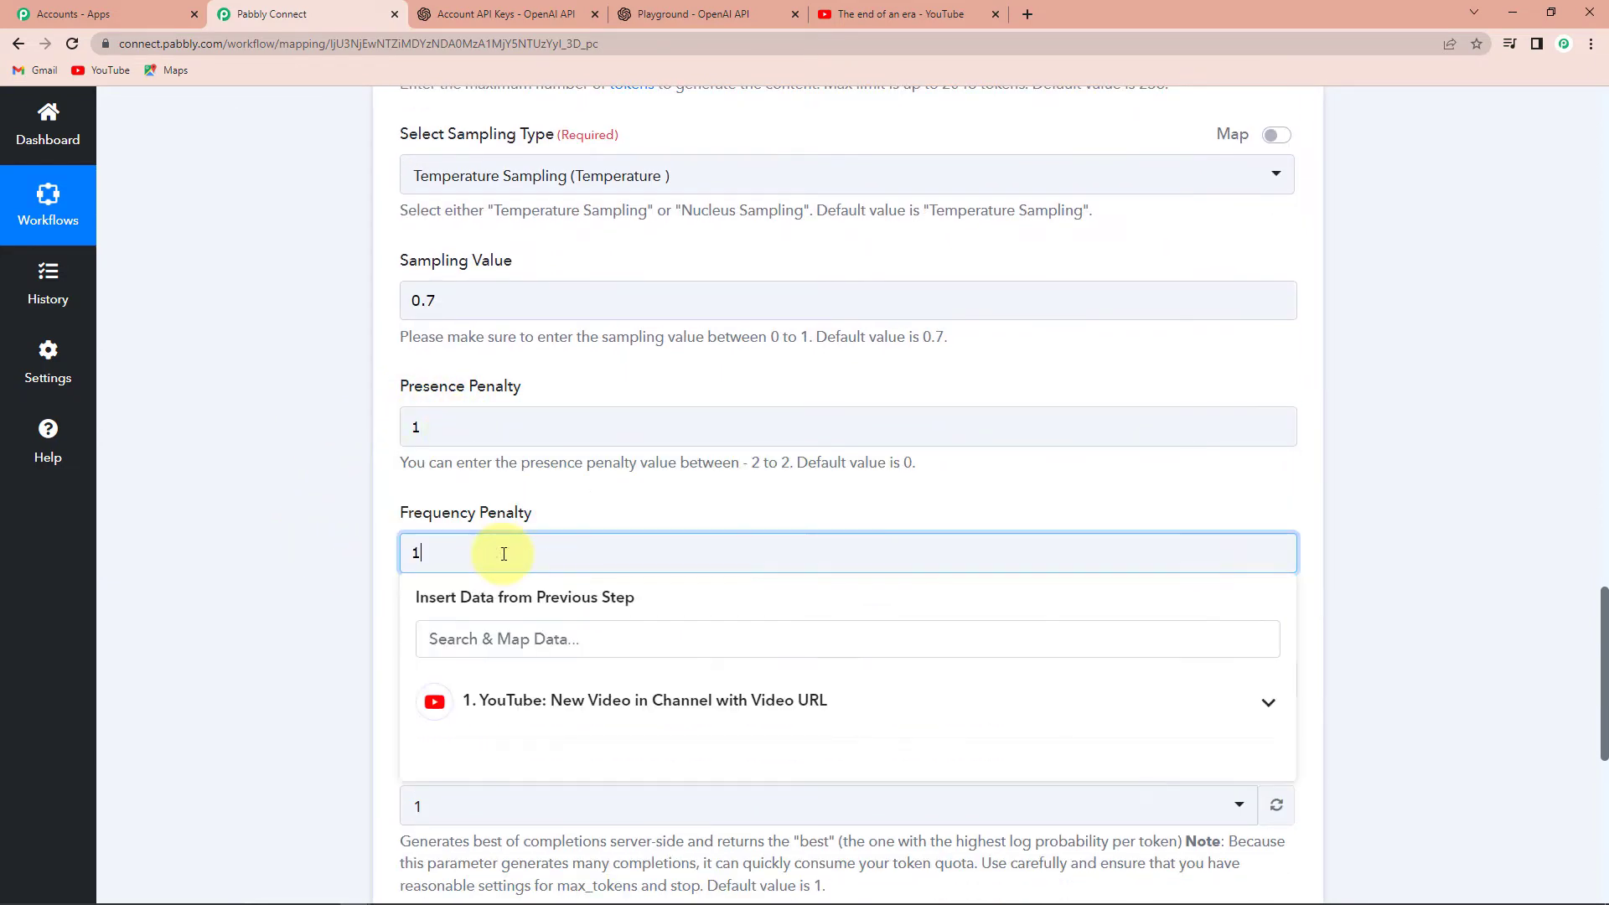
{"action": "left_click", "coordinate": [275, 546]}
- Enter //## as the Stop Sequence
{"action": "scroll", "coordinate": [275, 546], "scroll_direction": "down", "scroll_amount": 2}
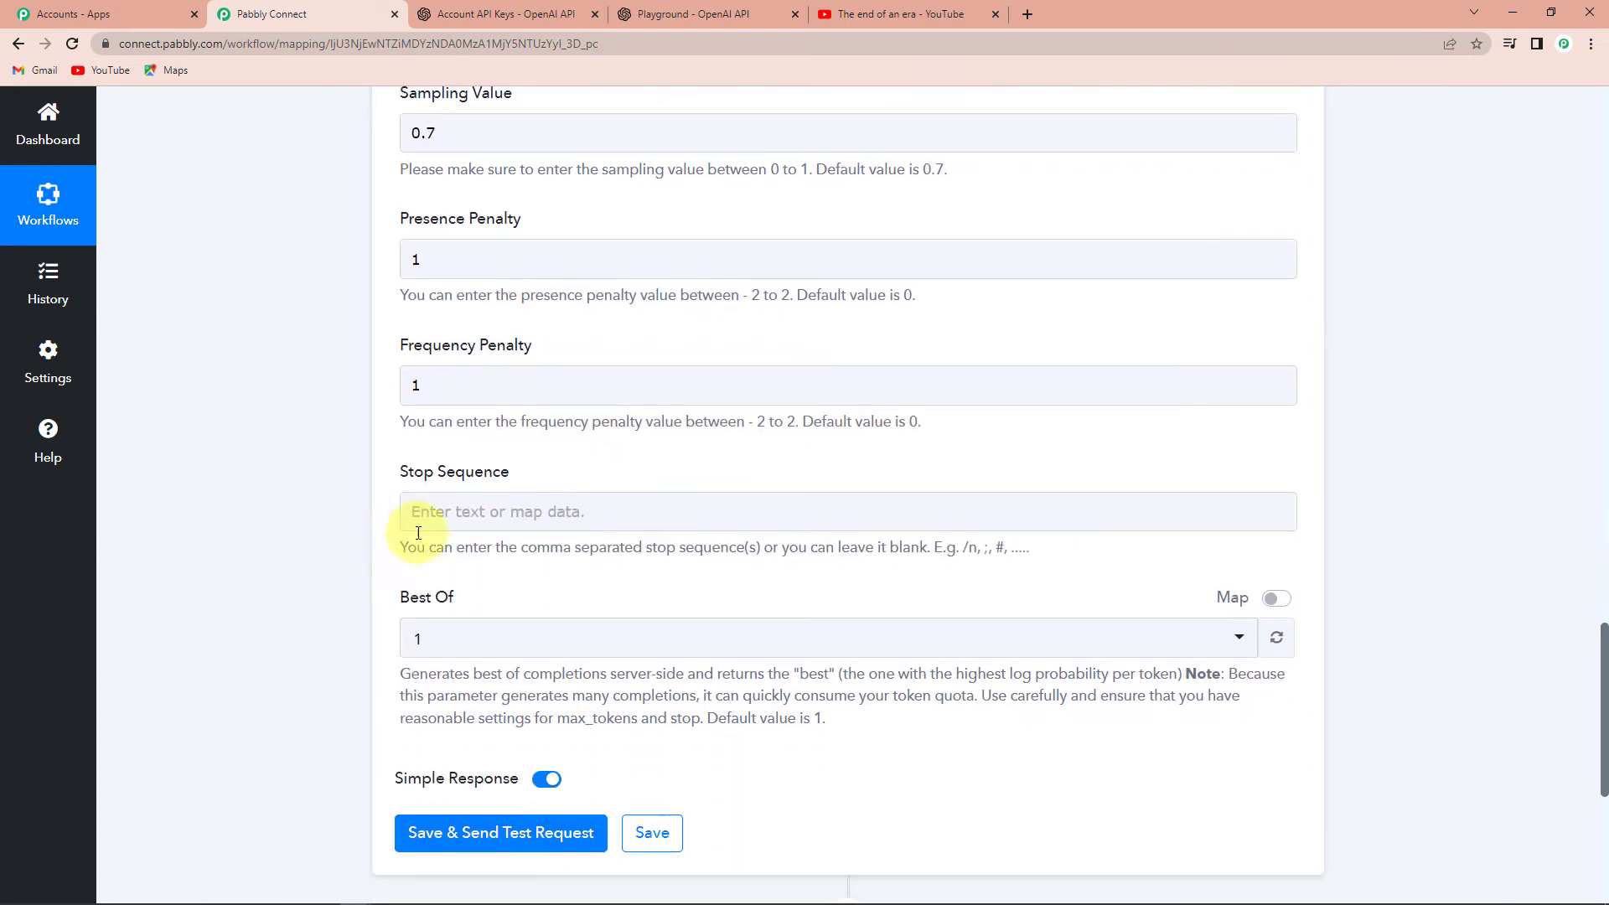
{"action": "left_click", "coordinate": [423, 511]}
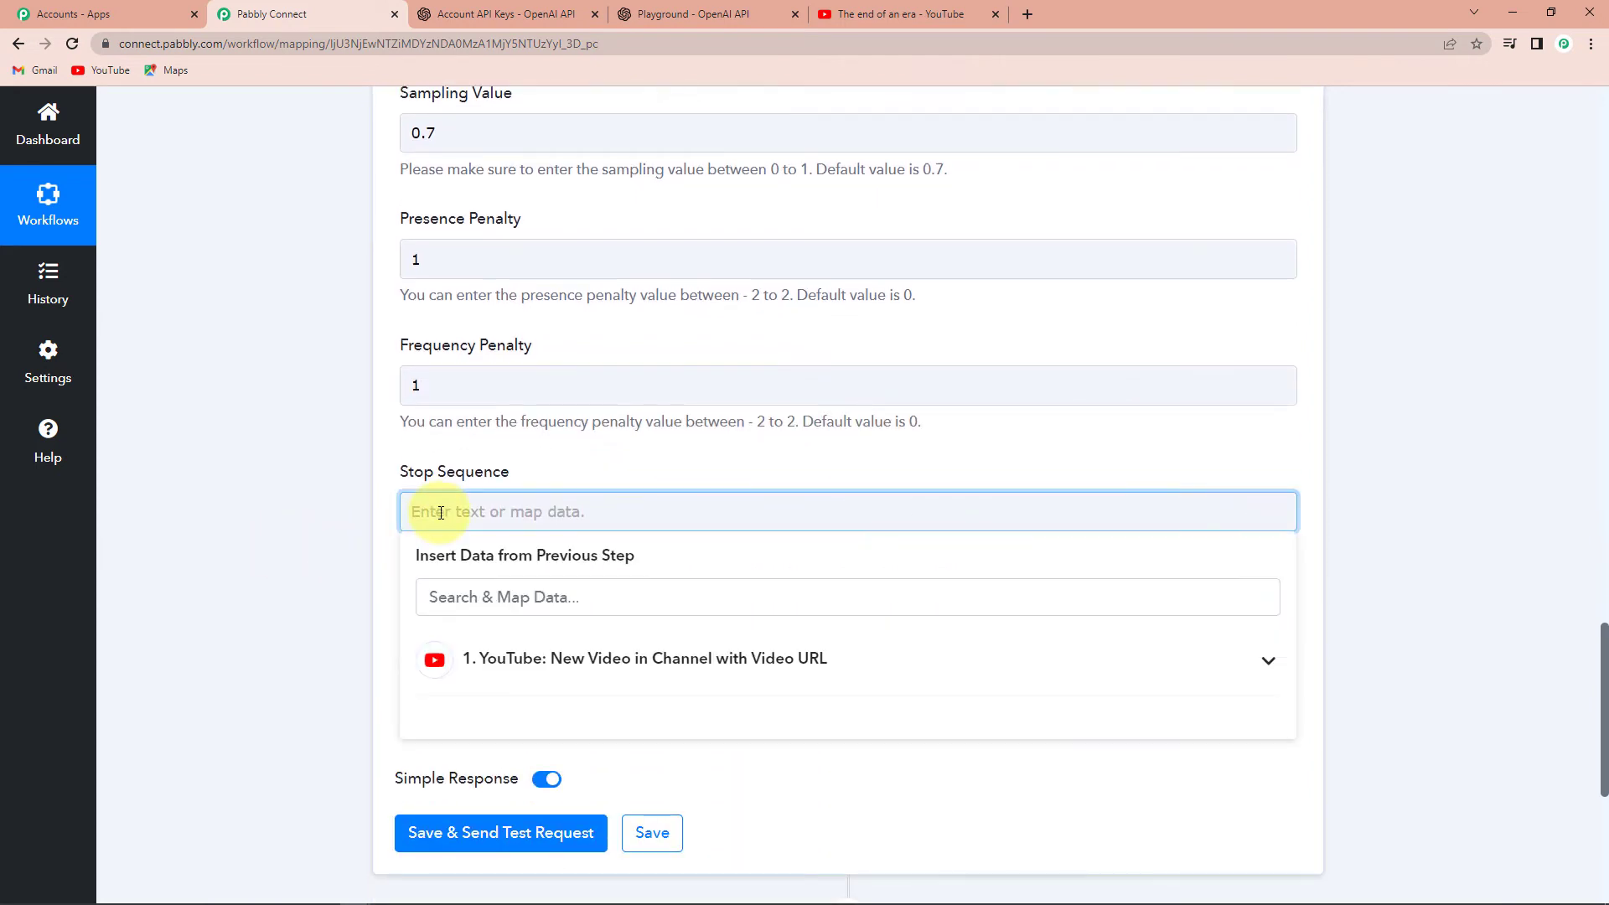
{"action": "type", "text": "//##"}
{"action": "left_click", "coordinate": [341, 521]}
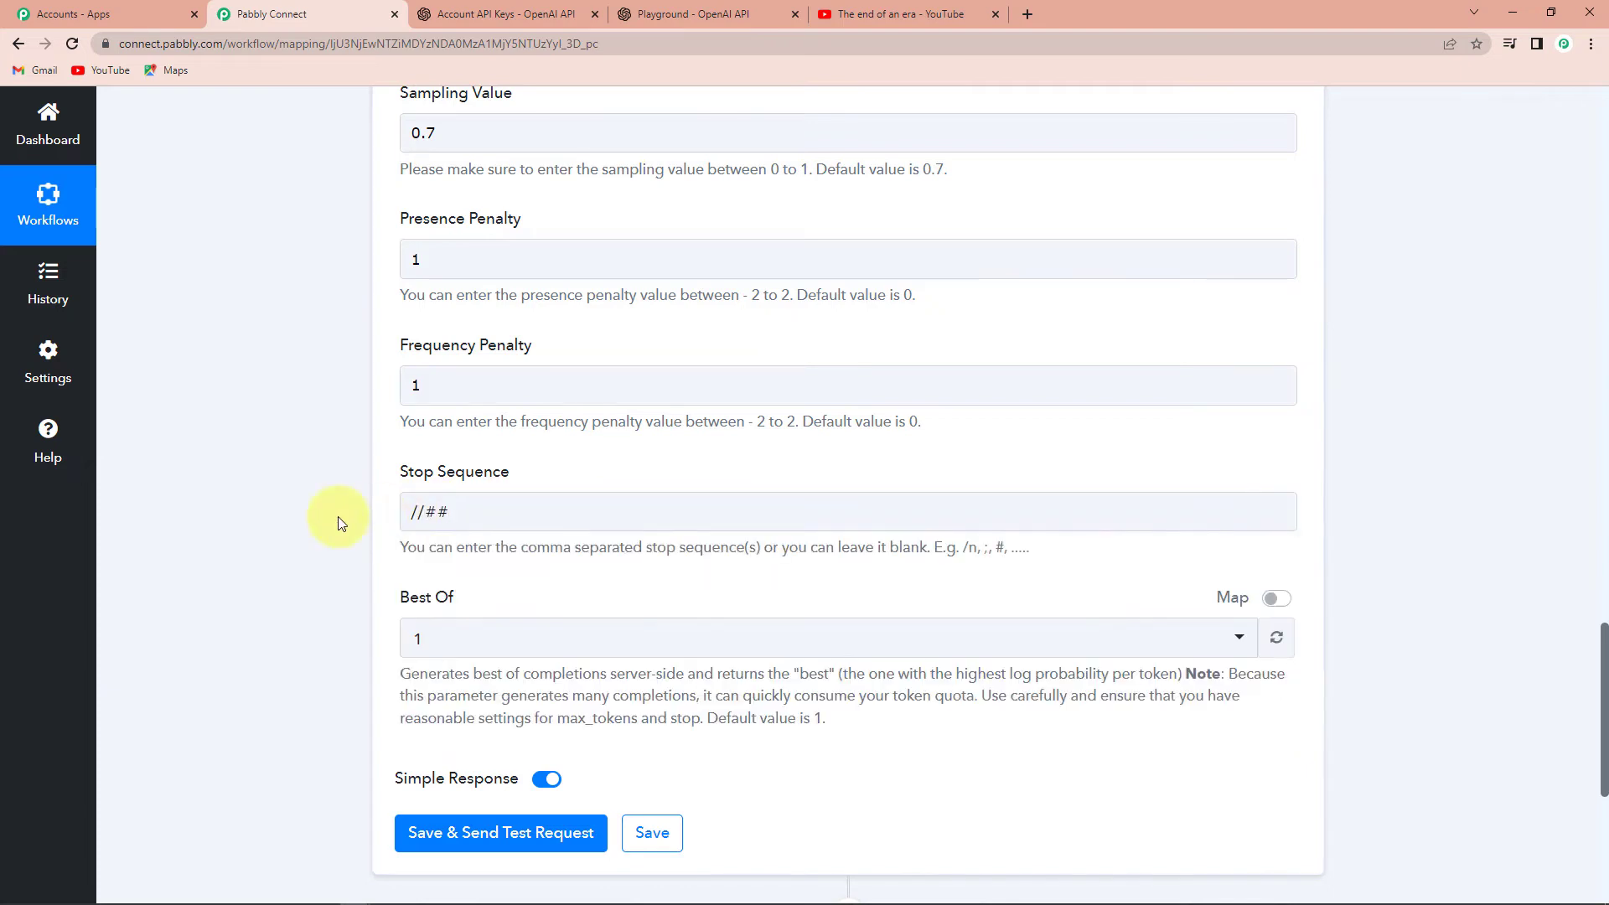
- Set Best Of to 3, then save the OpenAI action and send a test request
{"action": "scroll", "coordinate": [819, 665], "scroll_direction": "down", "scroll_amount": 1}
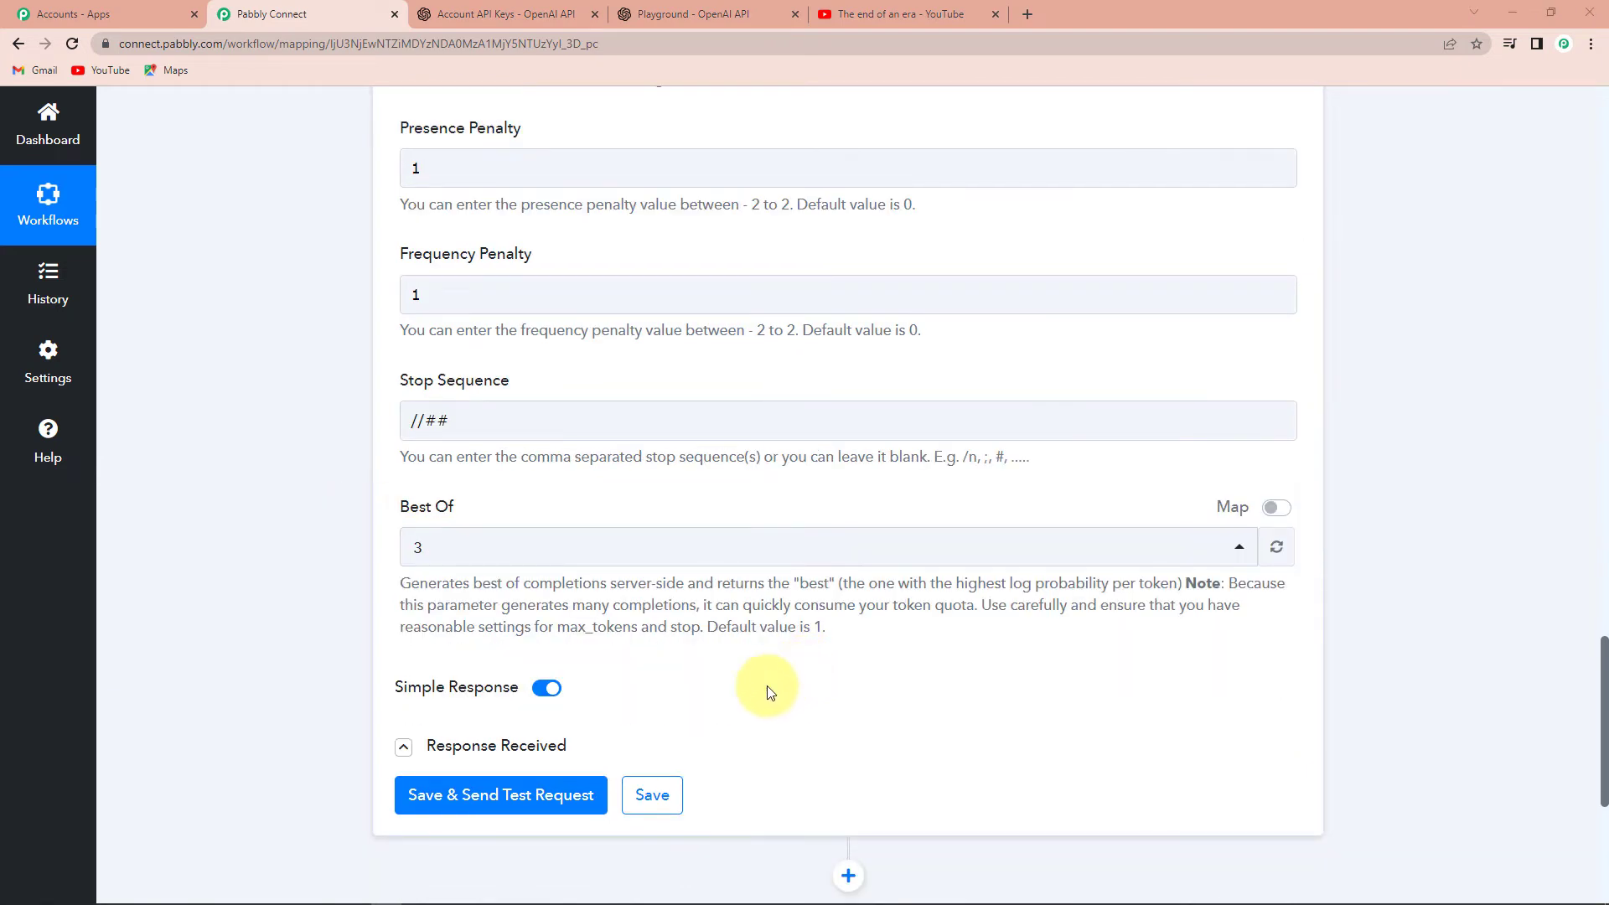
{"action": "left_click", "coordinate": [483, 803]}
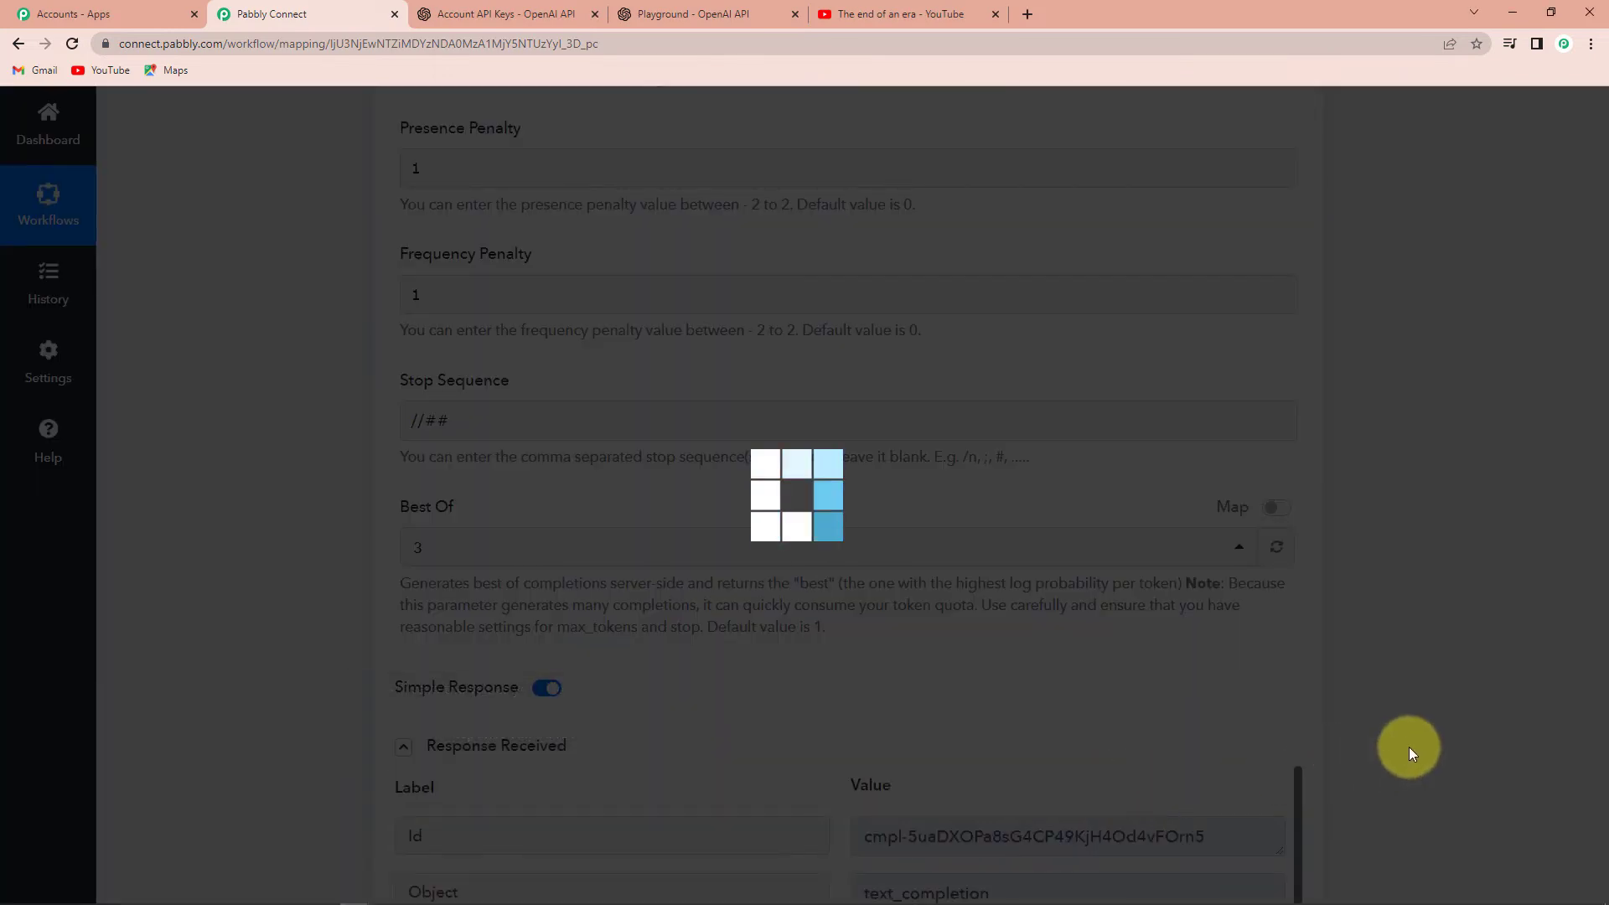
- Examine the received response, including the Model value, and enlarge the Choices 0 Text value to read the generated blog content
{"action": "scroll", "coordinate": [1410, 747], "scroll_direction": "down", "scroll_amount": 3}
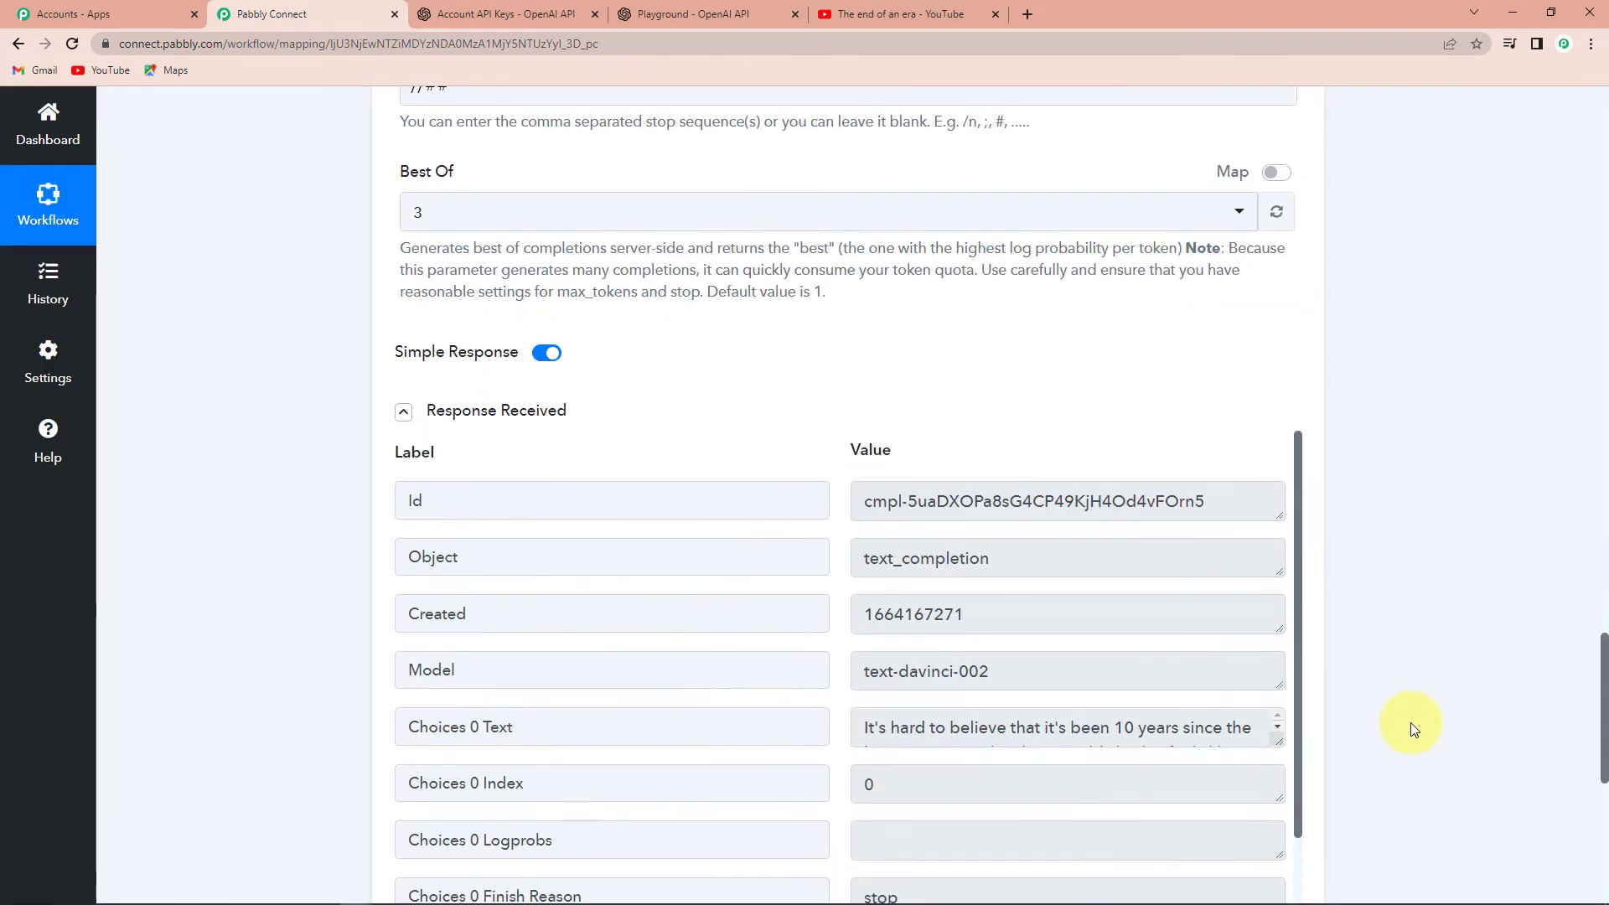
{"action": "scroll", "coordinate": [1410, 722], "scroll_direction": "down", "scroll_amount": 1}
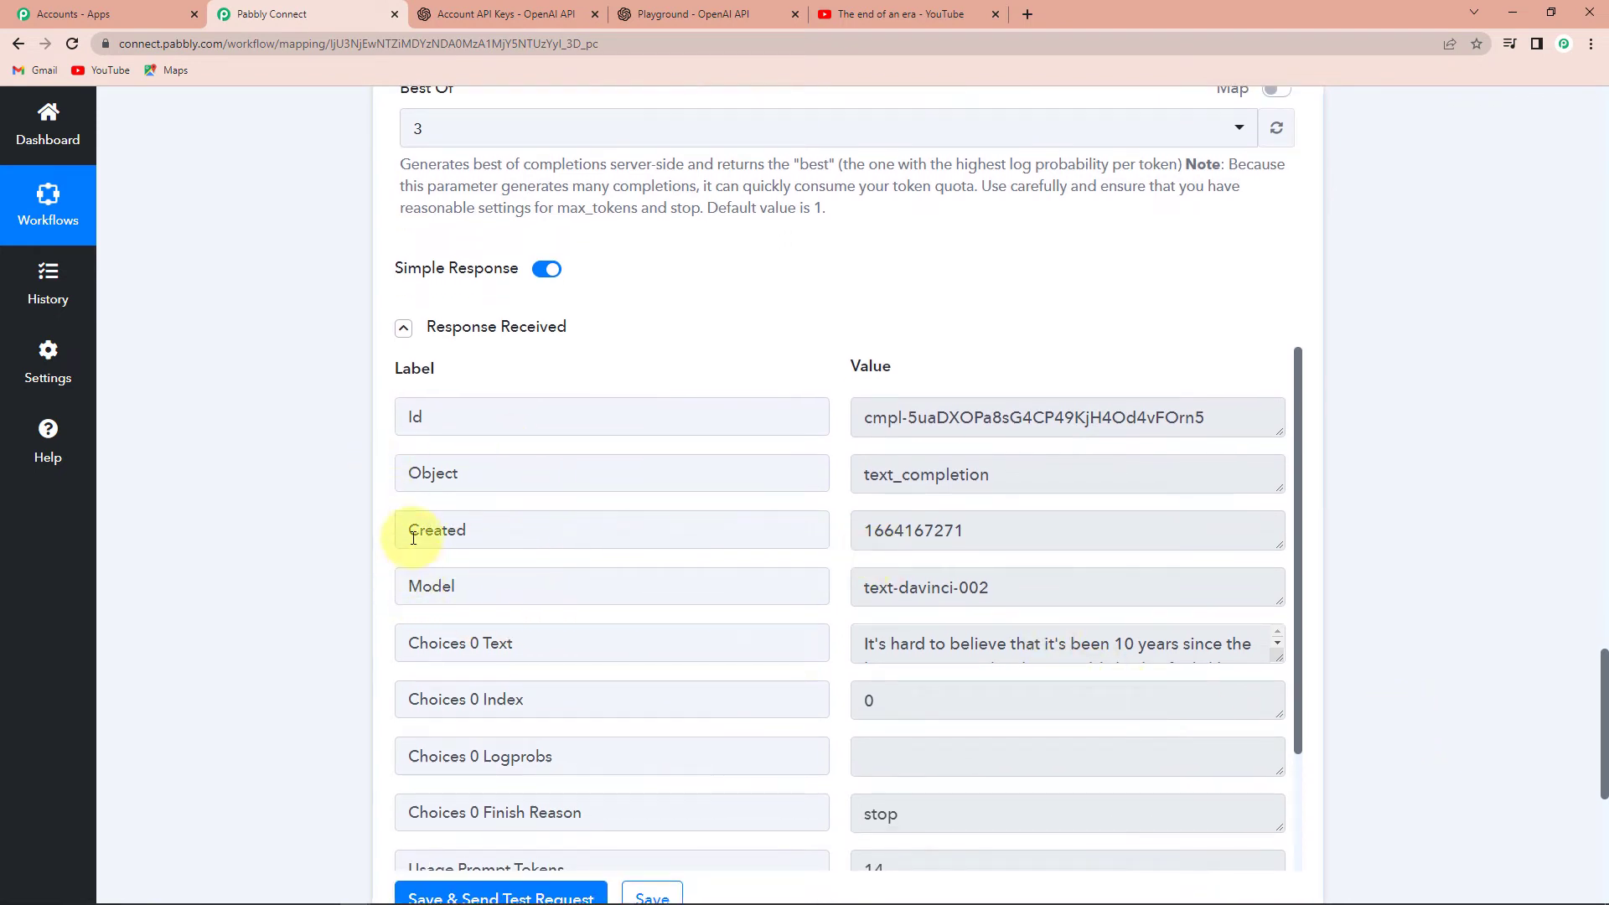
{"action": "left_click_drag", "start_coordinate": [871, 588], "coordinate": [1043, 617]}
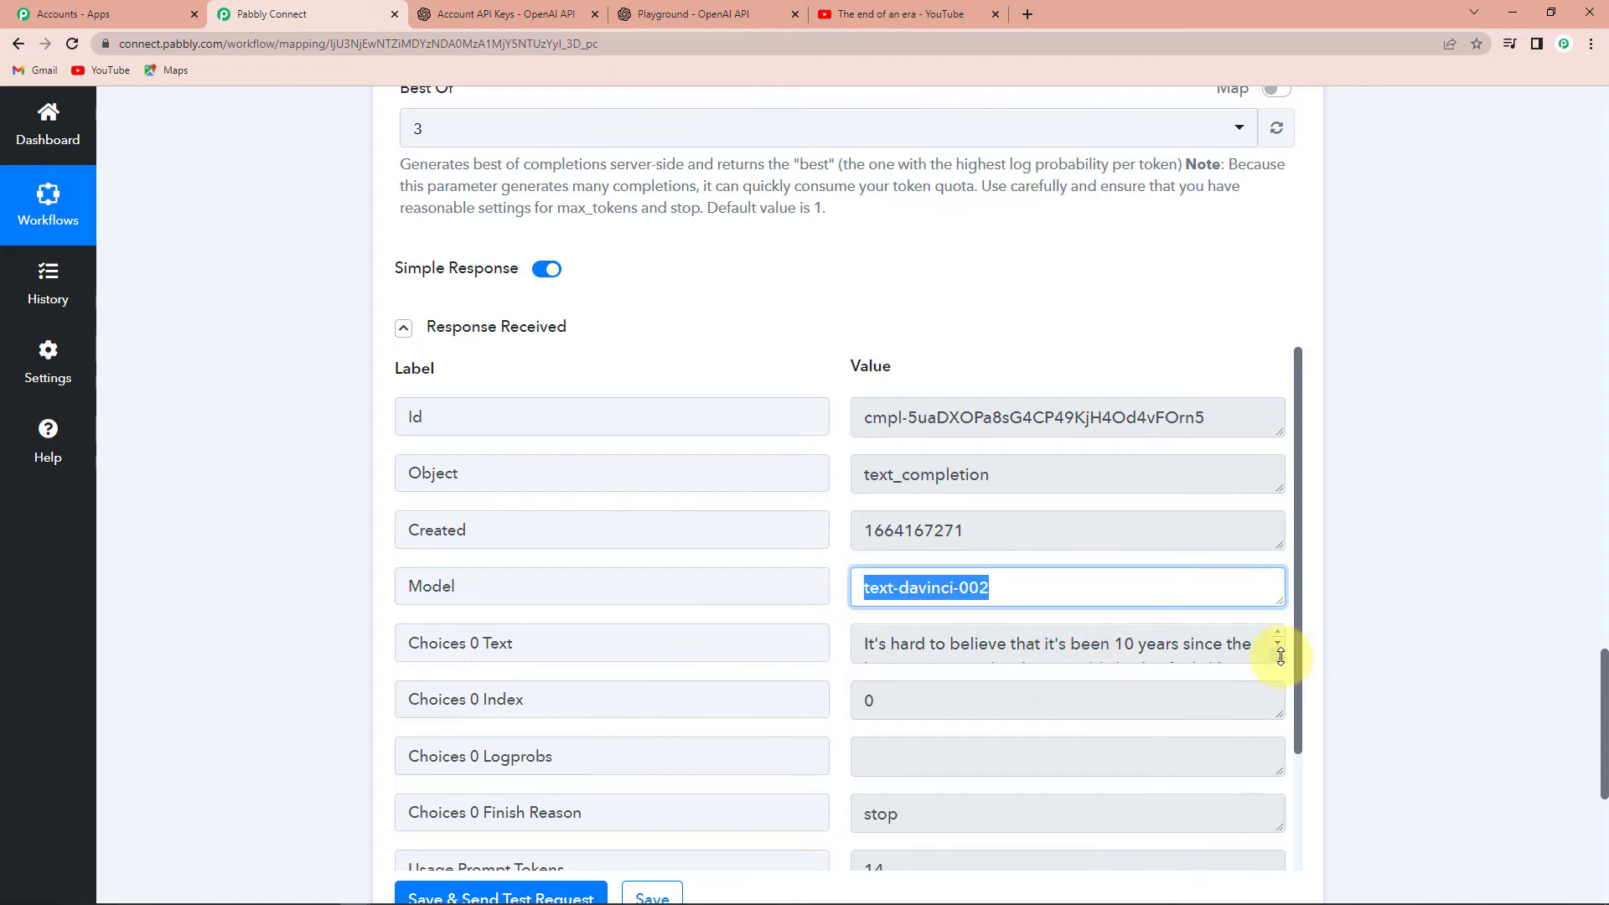
{"action": "left_click_drag", "start_coordinate": [1280, 659], "coordinate": [1292, 834]}
{"action": "scroll", "coordinate": [1398, 728], "scroll_direction": "down", "scroll_amount": 2}
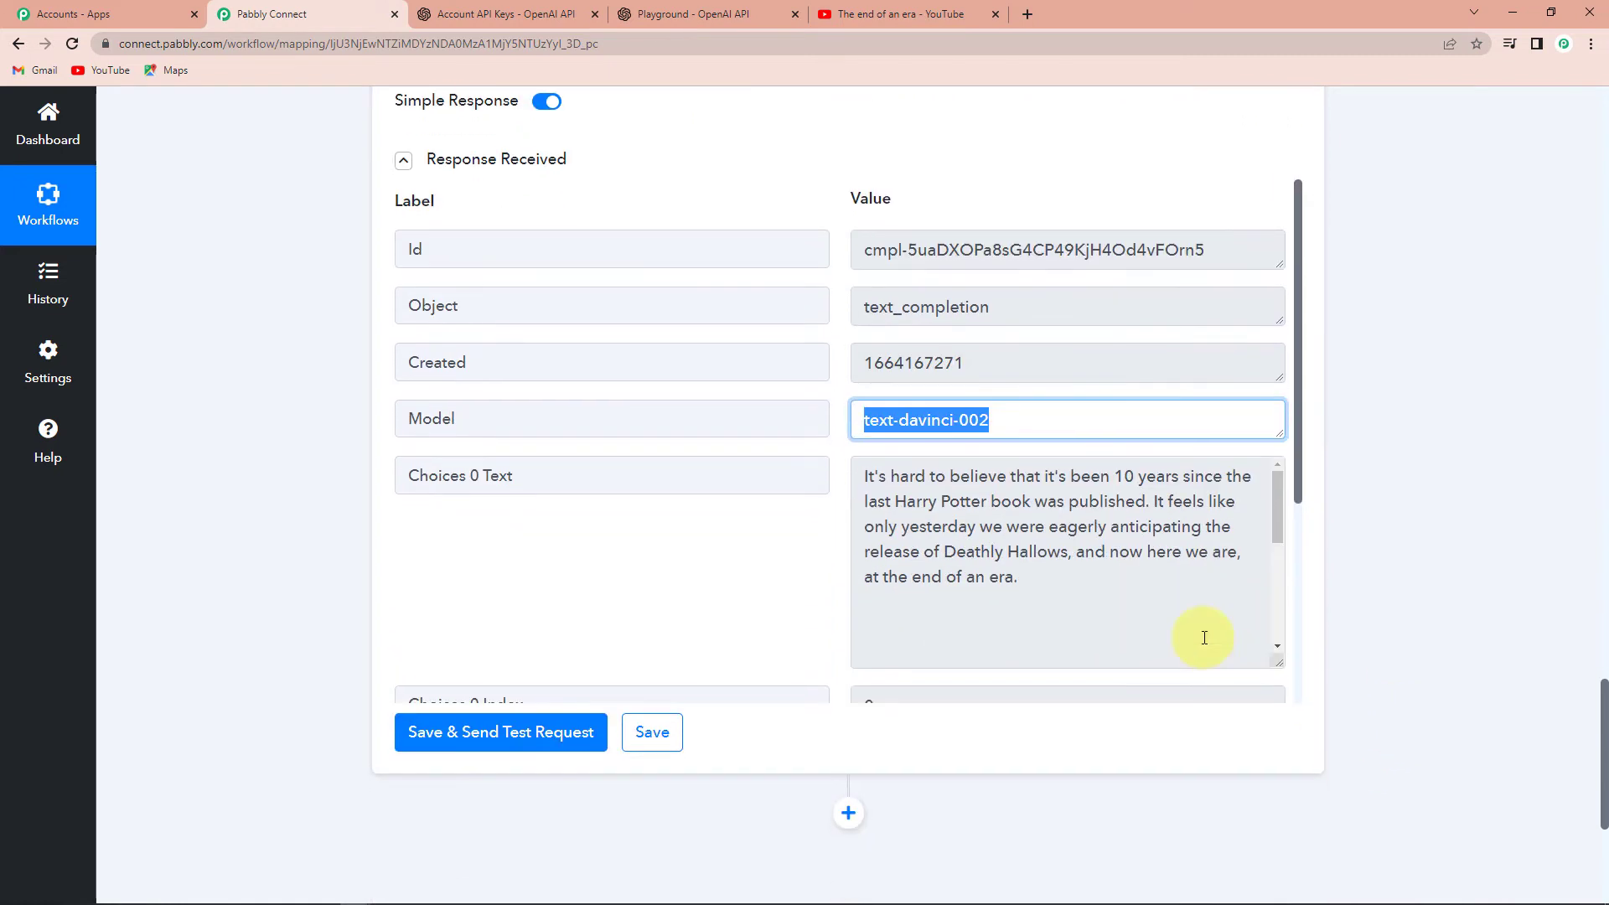
{"action": "left_click_drag", "start_coordinate": [1280, 665], "coordinate": [1282, 754]}
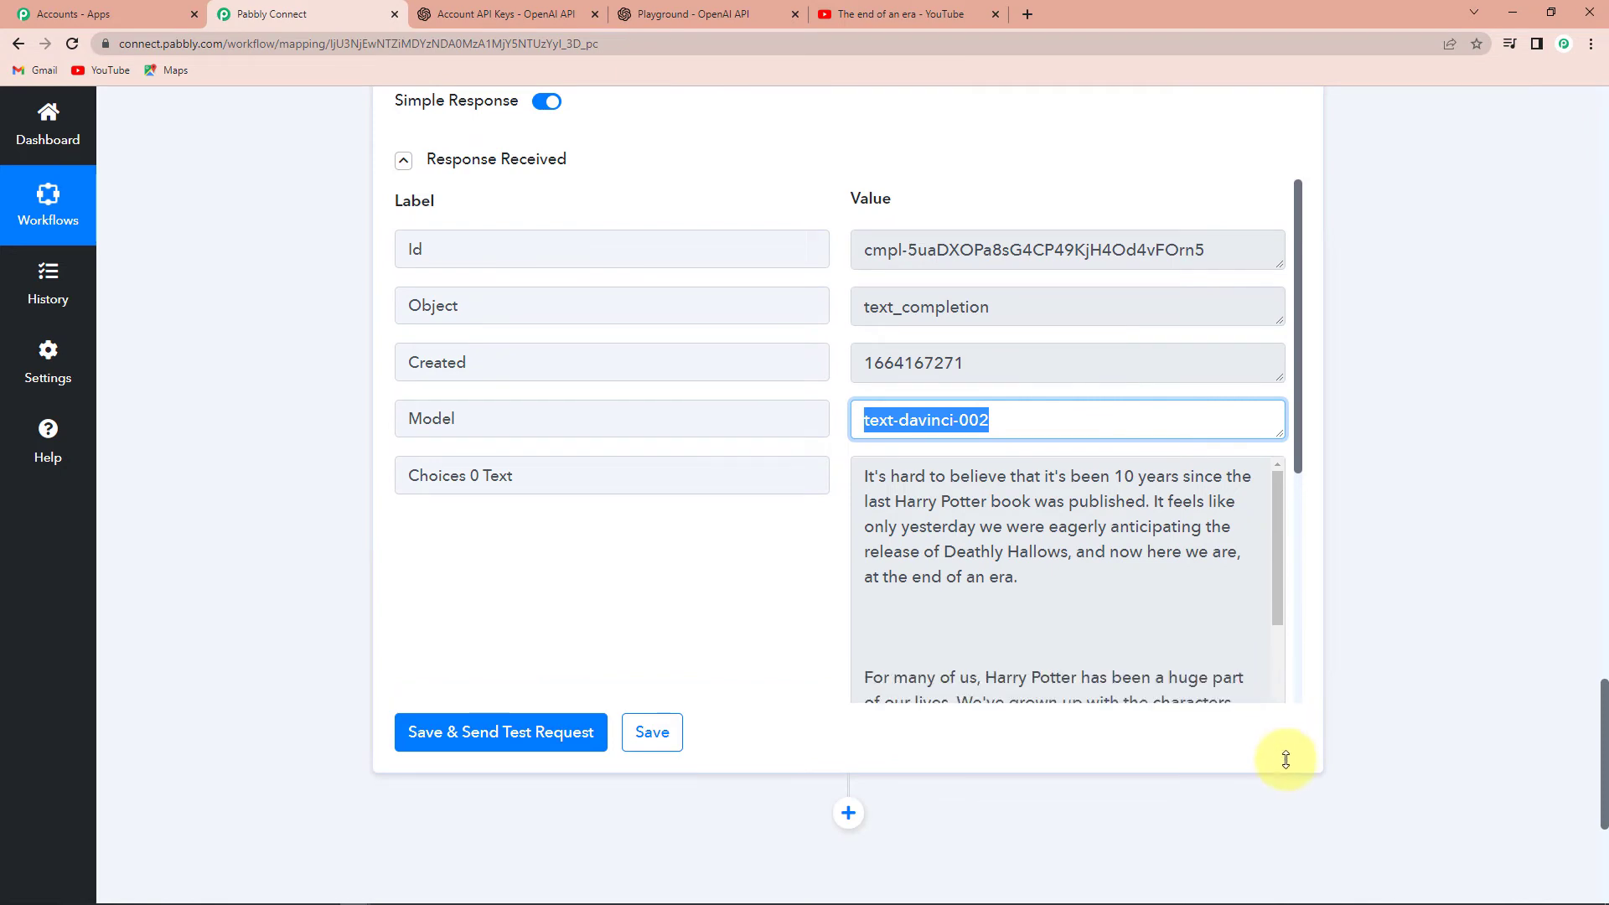
{"action": "scroll", "coordinate": [1184, 601], "scroll_direction": "down", "scroll_amount": 3}
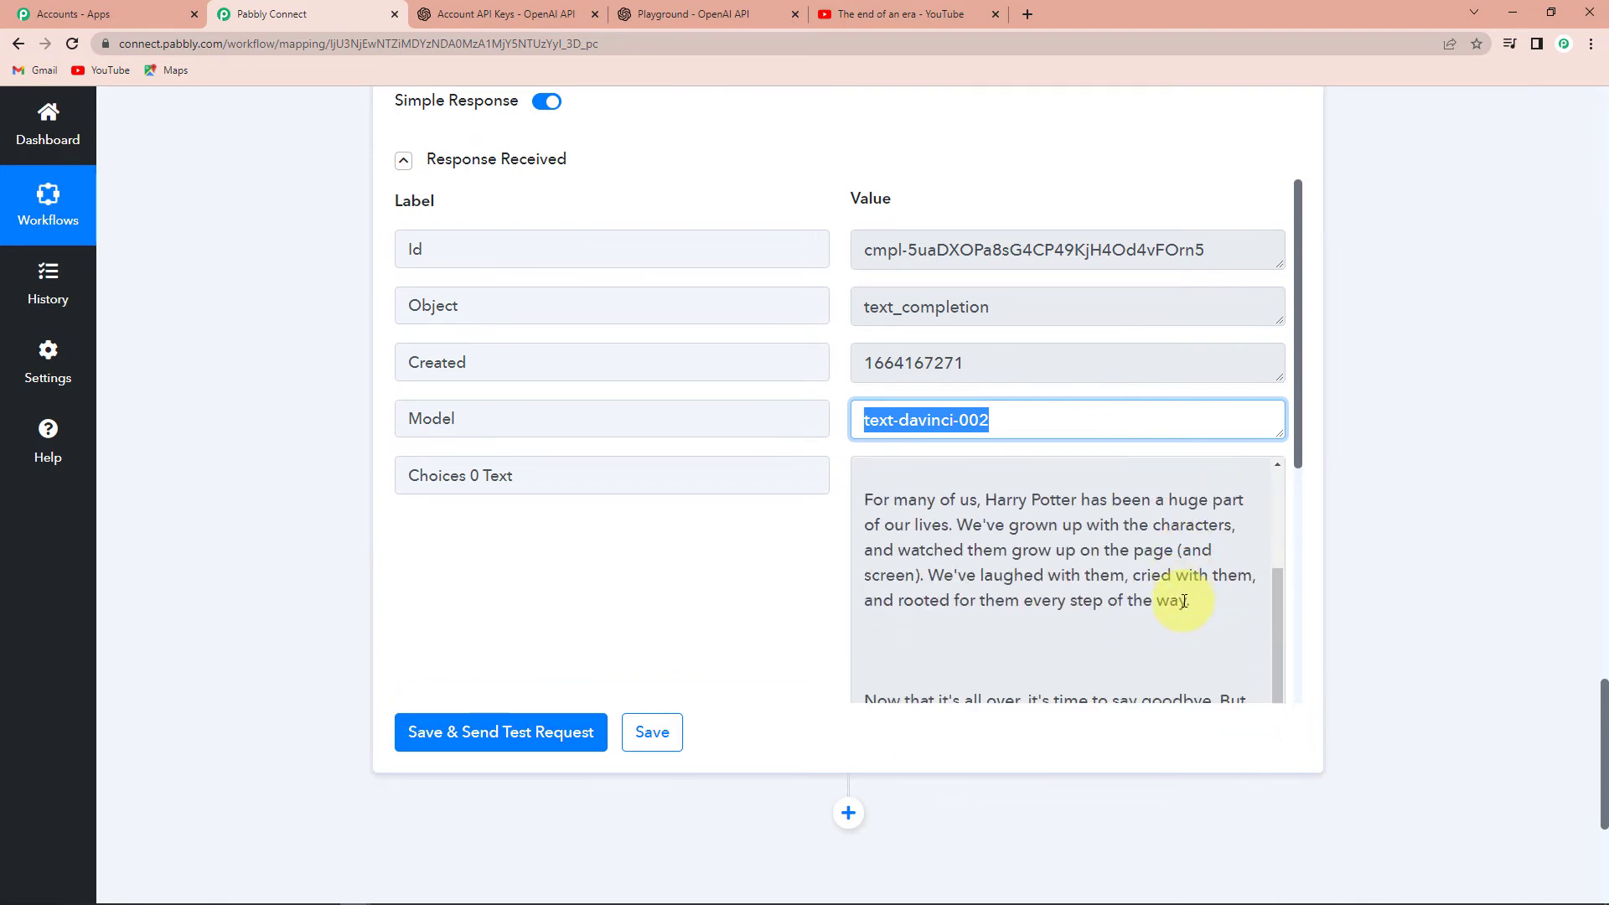
{"action": "scroll", "coordinate": [640, 570], "scroll_direction": "down", "scroll_amount": 2}
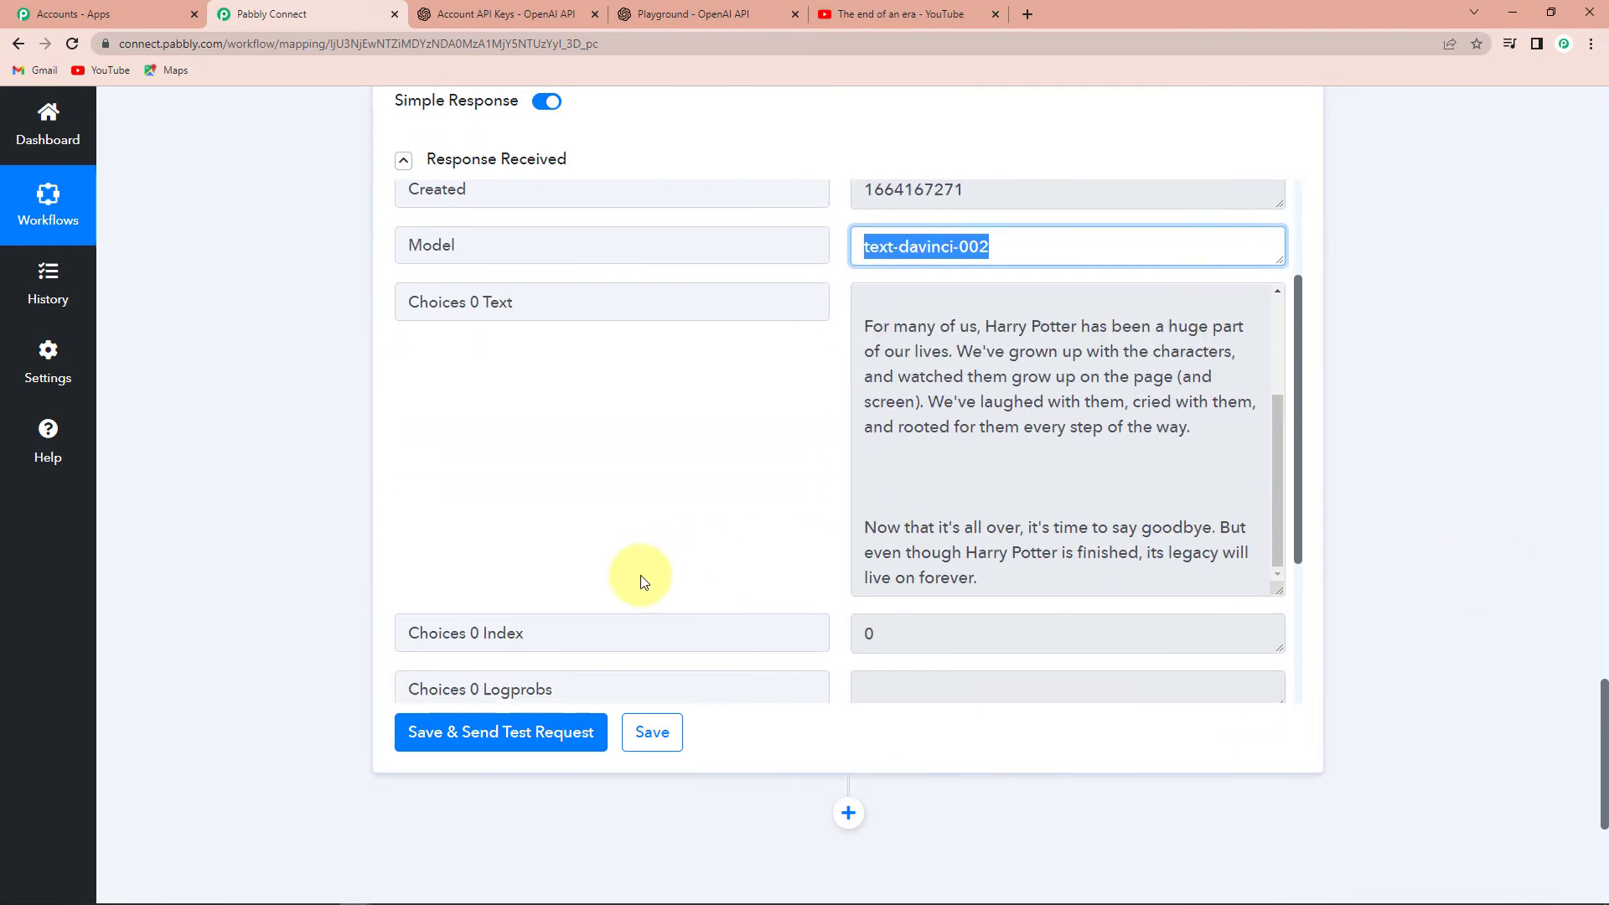
{"action": "scroll", "coordinate": [642, 577], "scroll_direction": "down", "scroll_amount": 3}
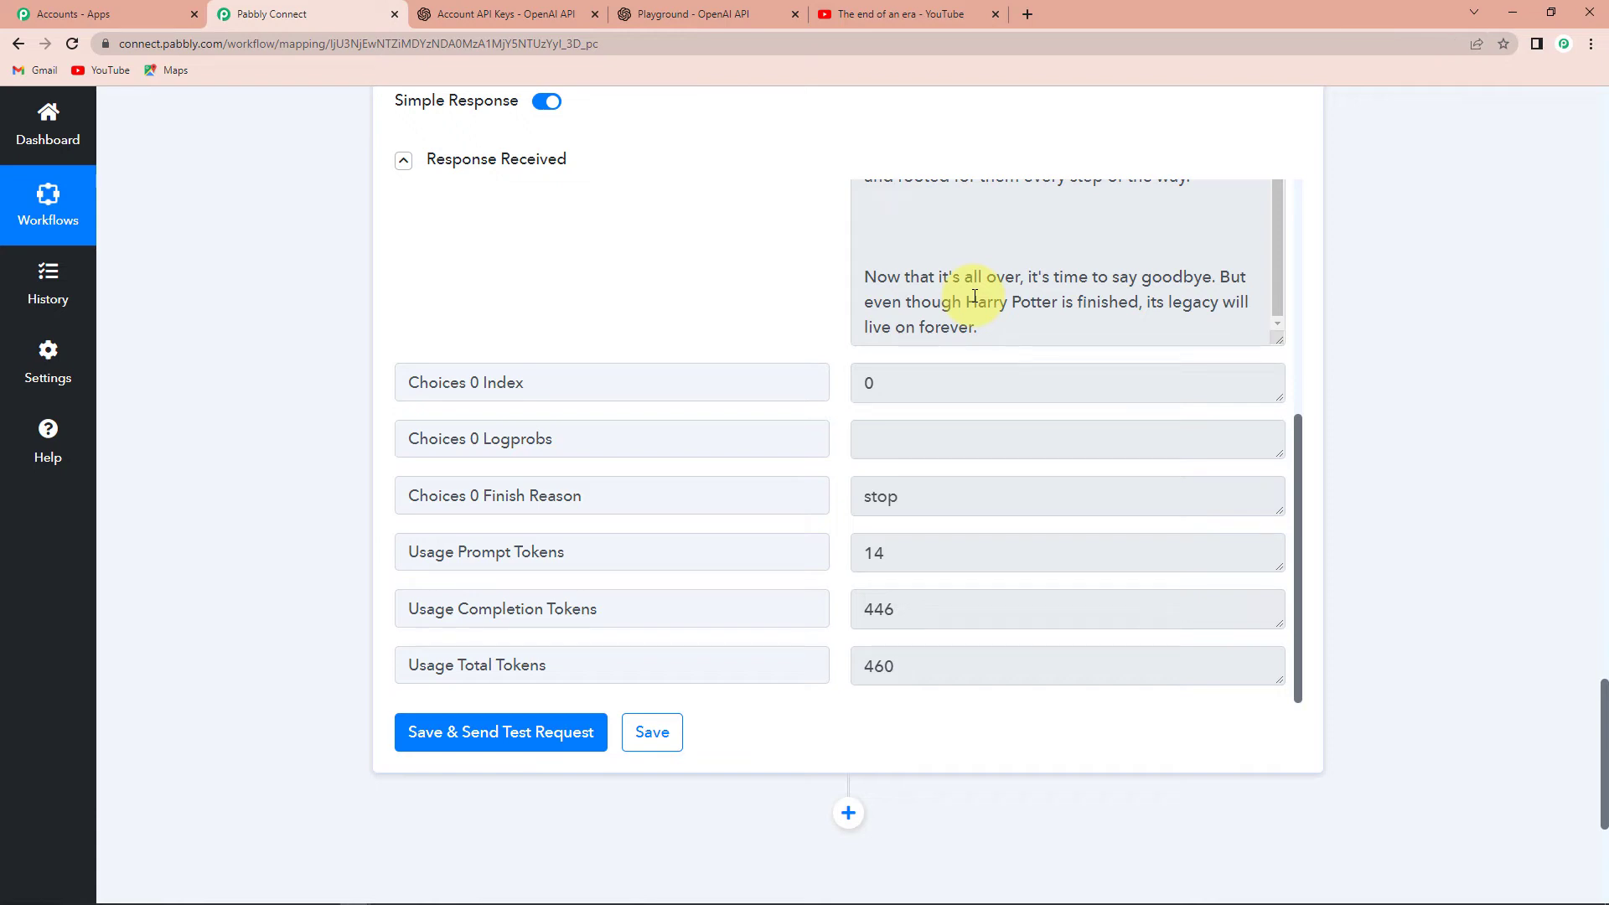
- Add a Google Sheets action after the OpenAI step, with Add New Row as its action event
{"action": "scroll", "coordinate": [1445, 431], "scroll_direction": "down", "scroll_amount": 3}
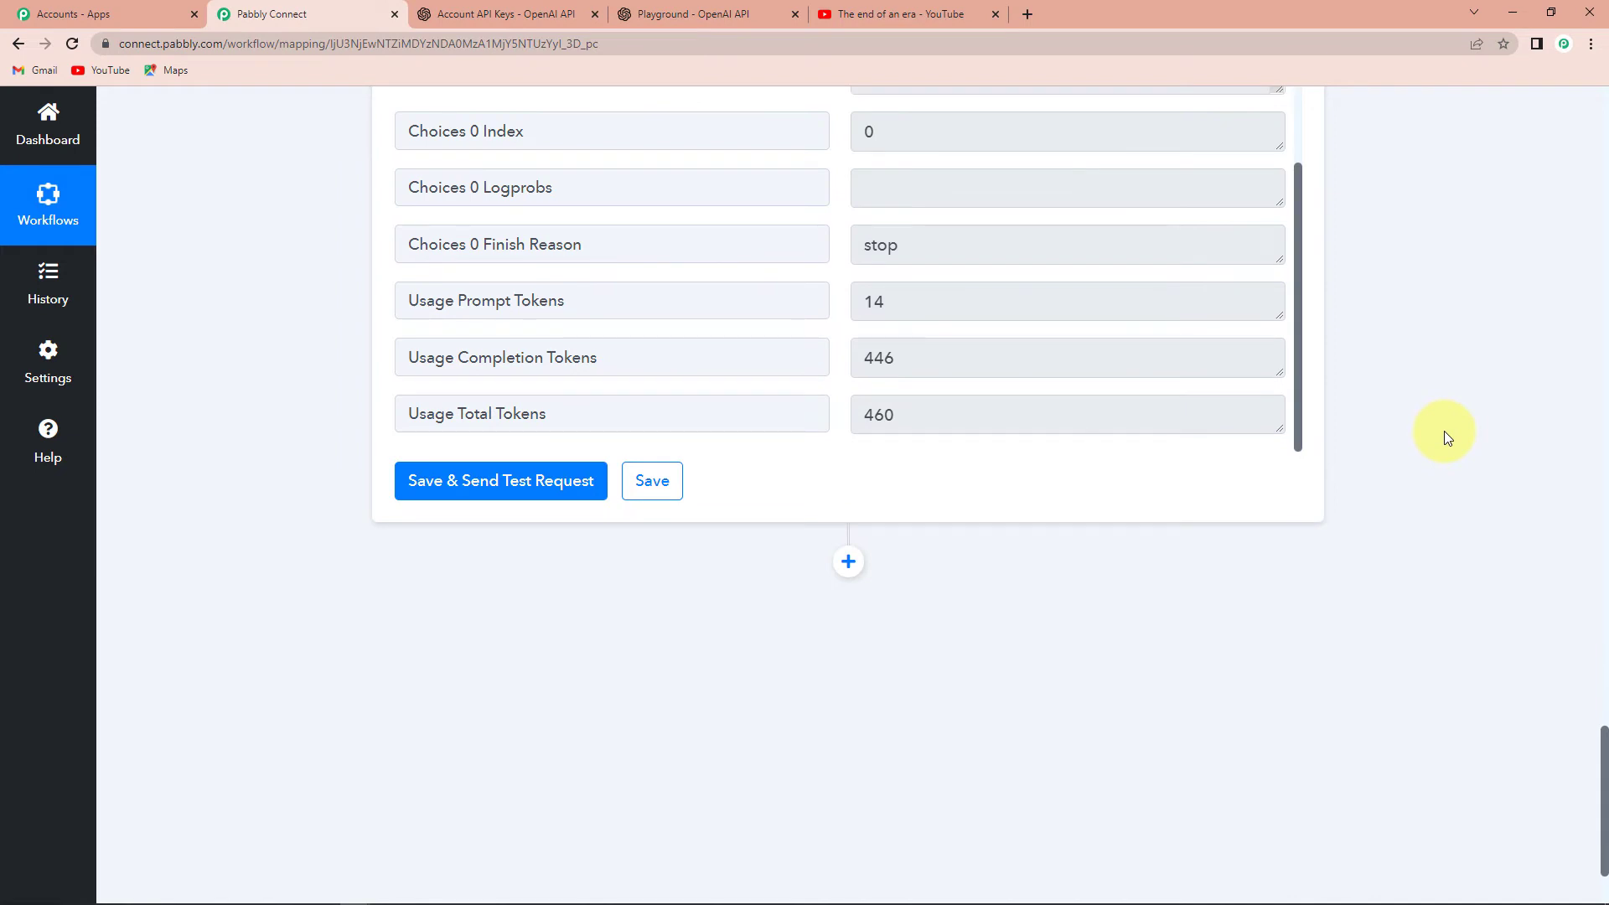
{"action": "left_click", "coordinate": [845, 562]}
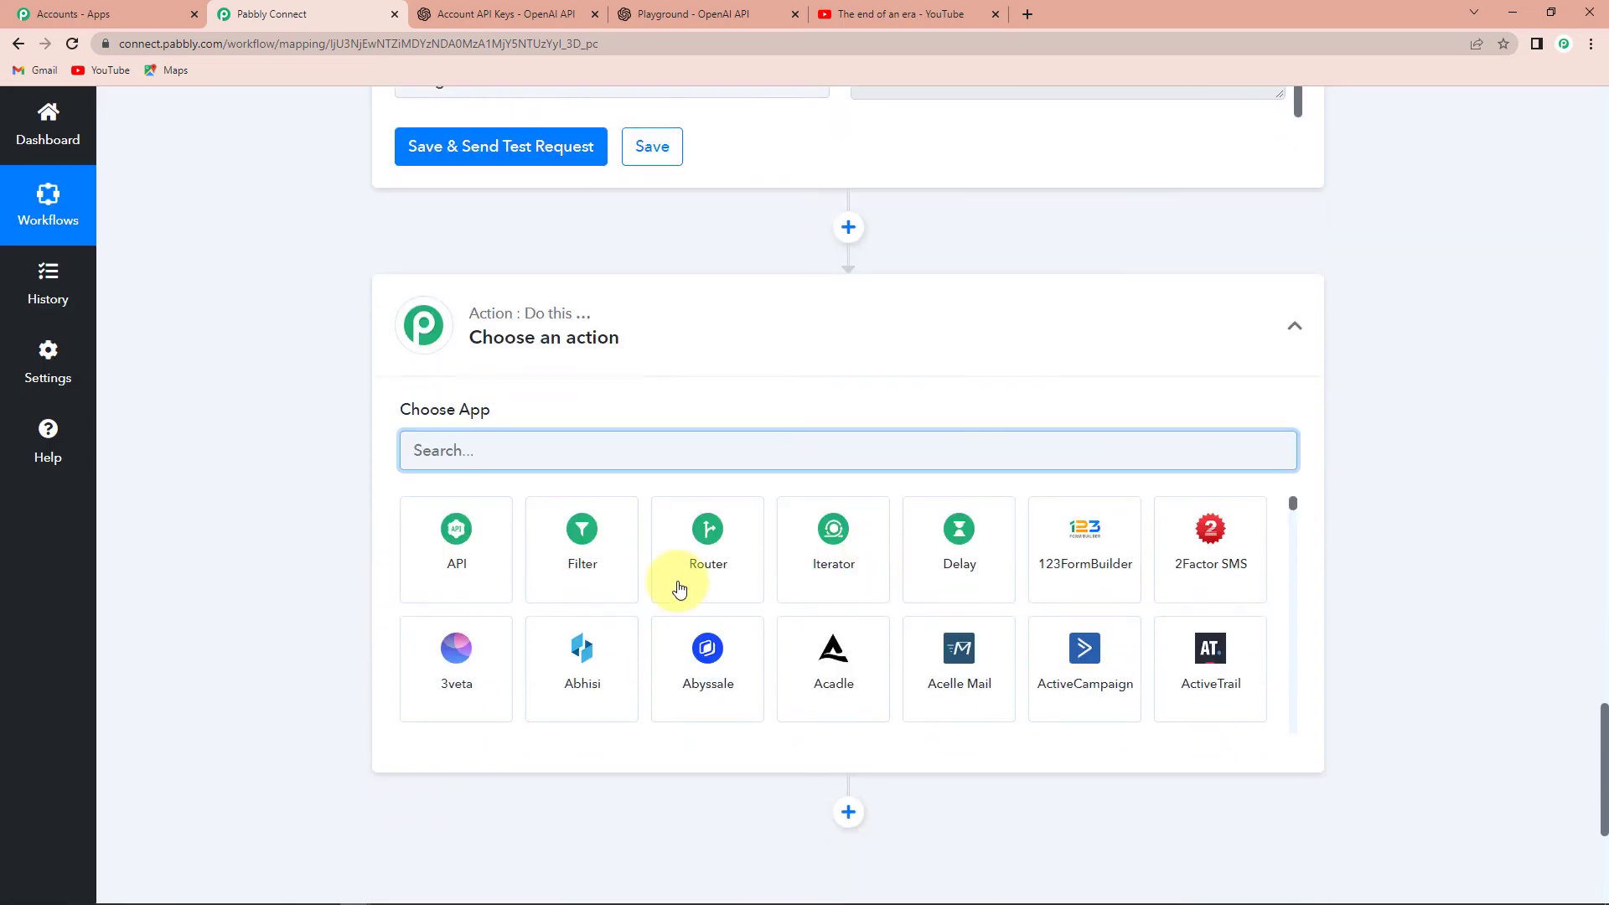
{"action": "type", "text": "google"}
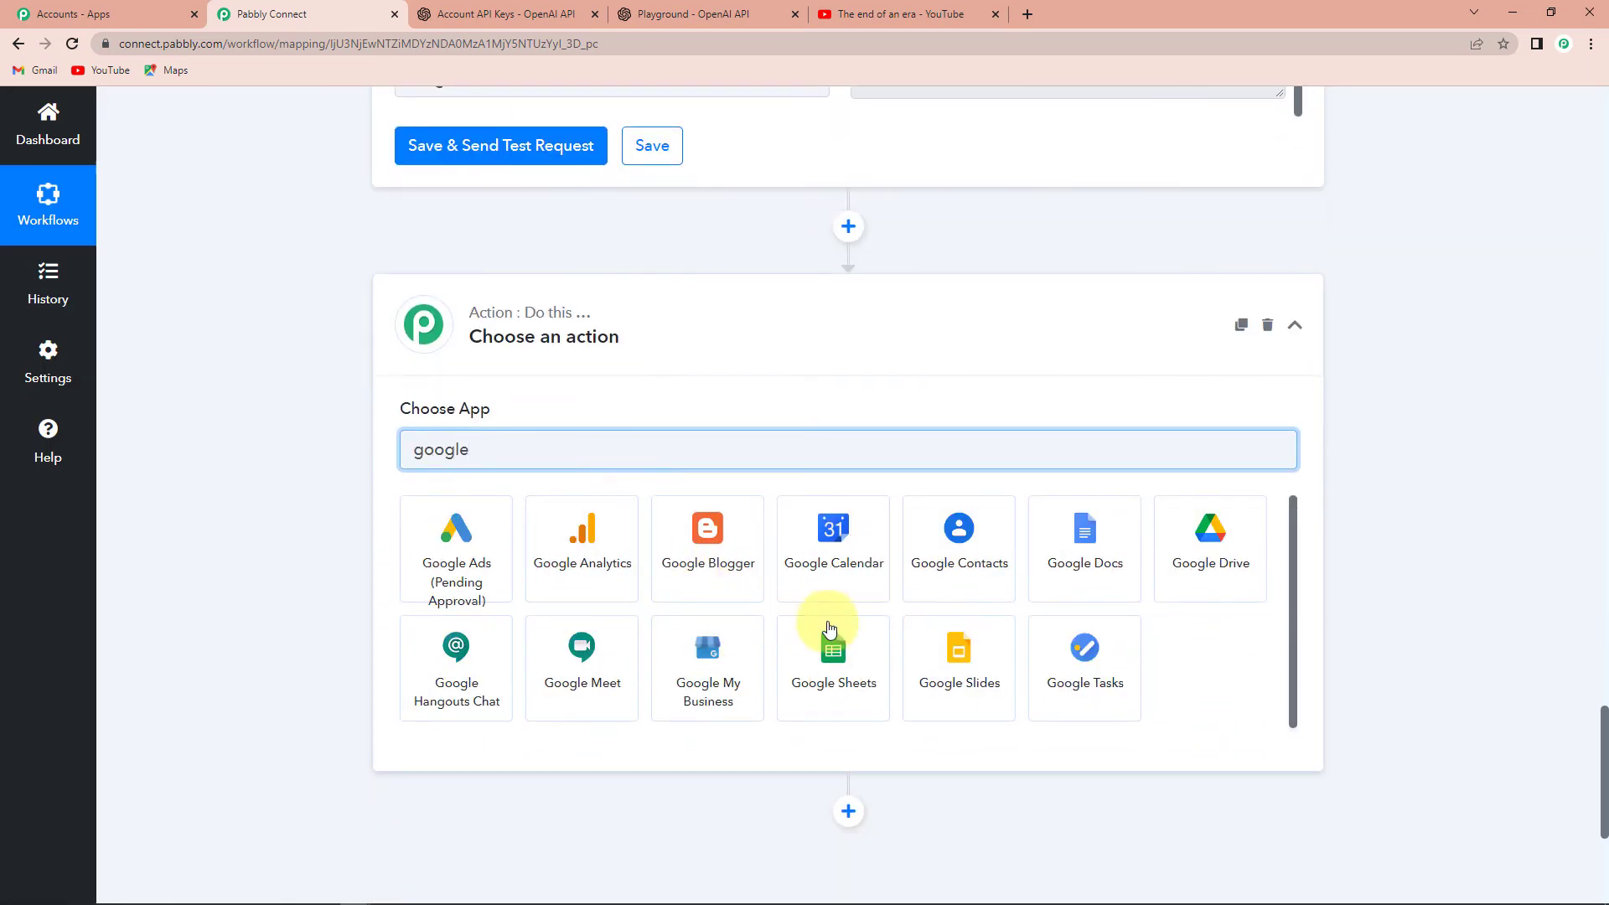
{"action": "left_click", "coordinate": [831, 650]}
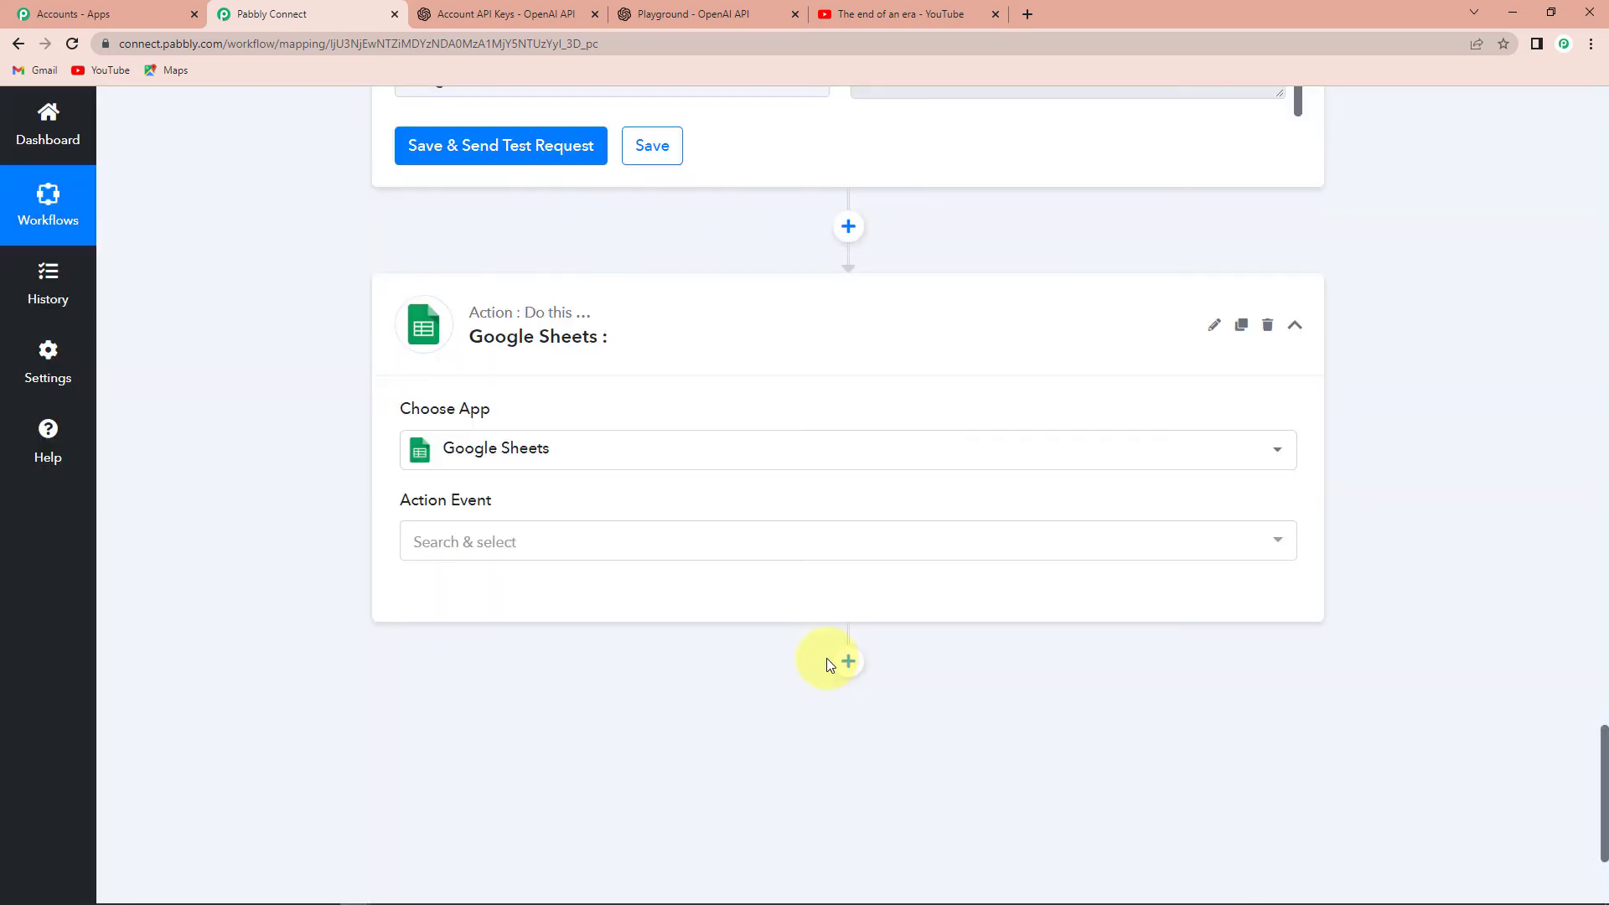
{"action": "left_click", "coordinate": [429, 545]}
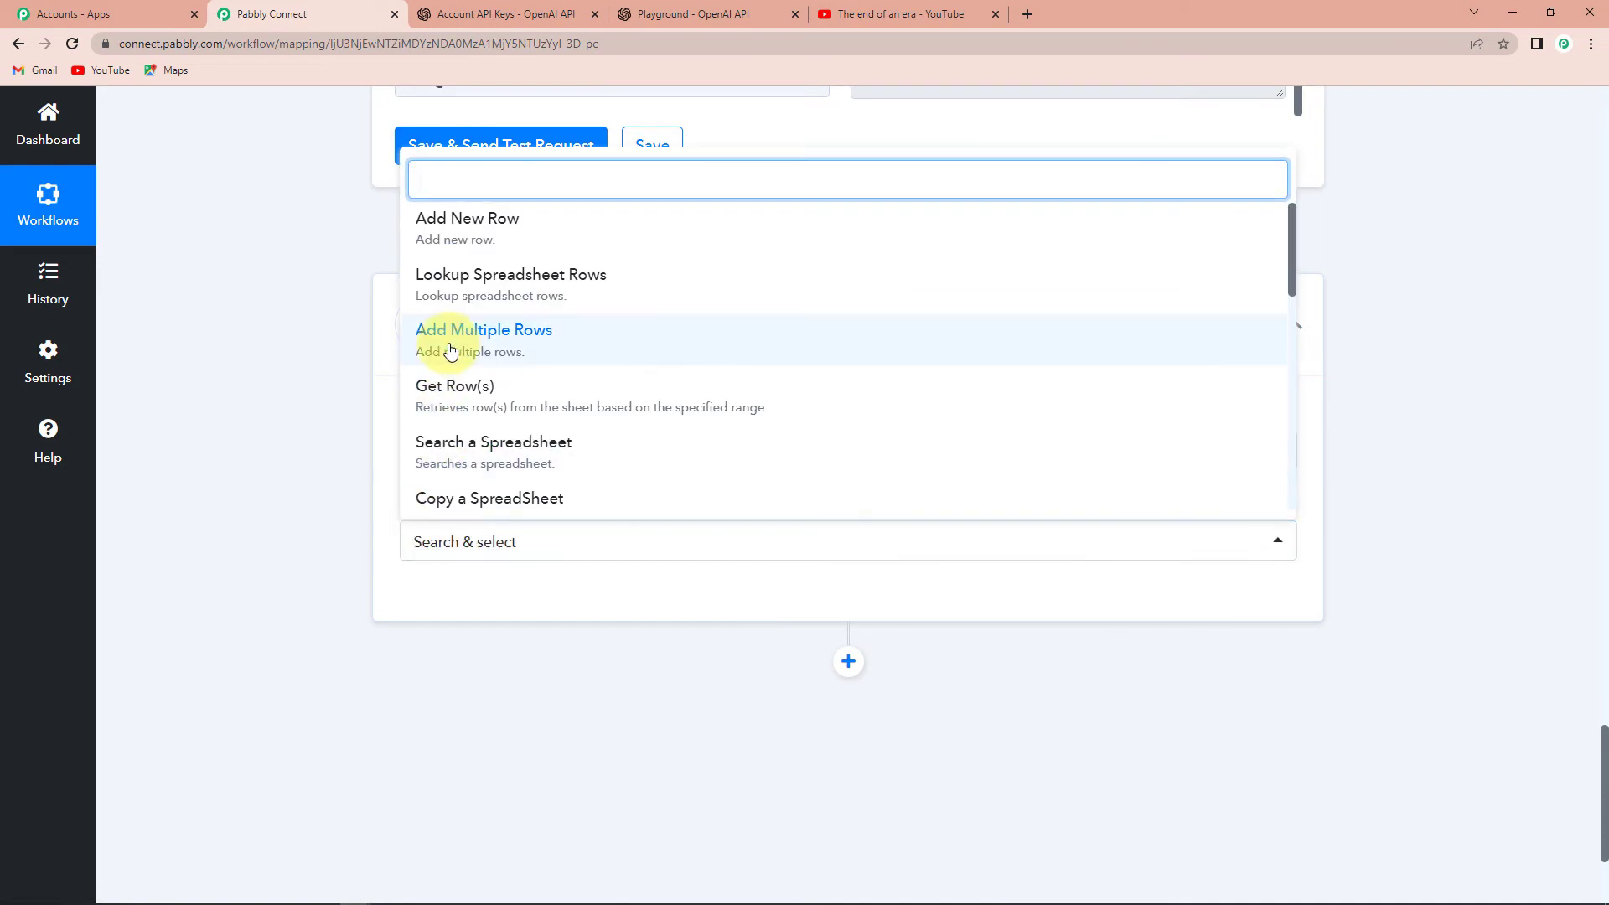
{"action": "left_click", "coordinate": [468, 225]}
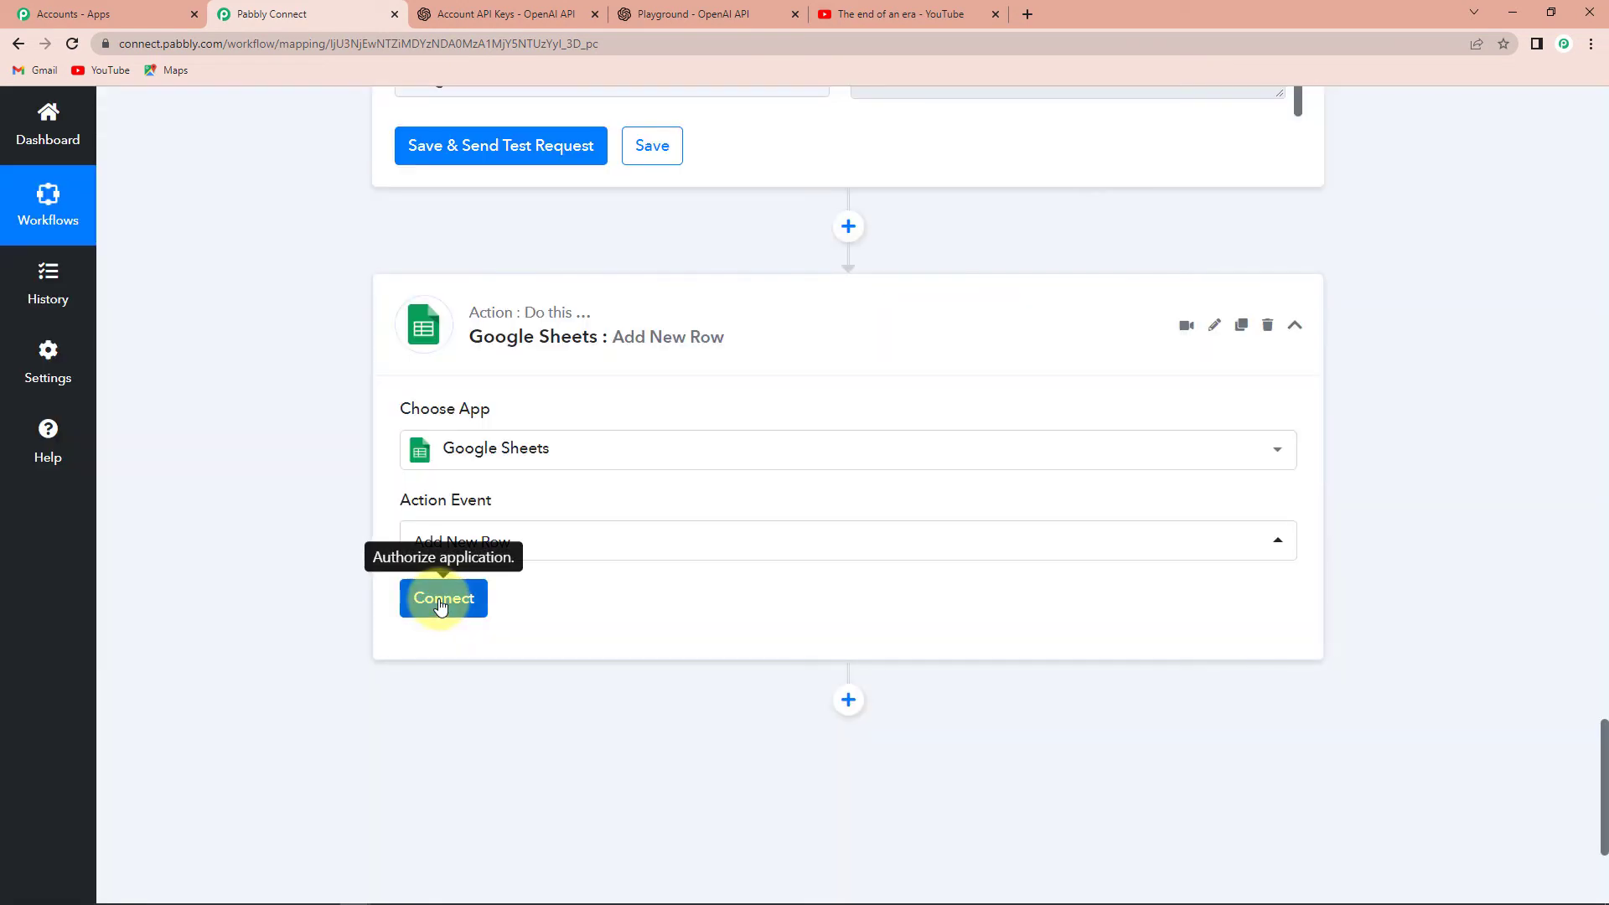
- Connect the Google Sheets action through a new connection, authorizing Pabbly Connect Sheets with a Google account
{"action": "left_click", "coordinate": [444, 600]}
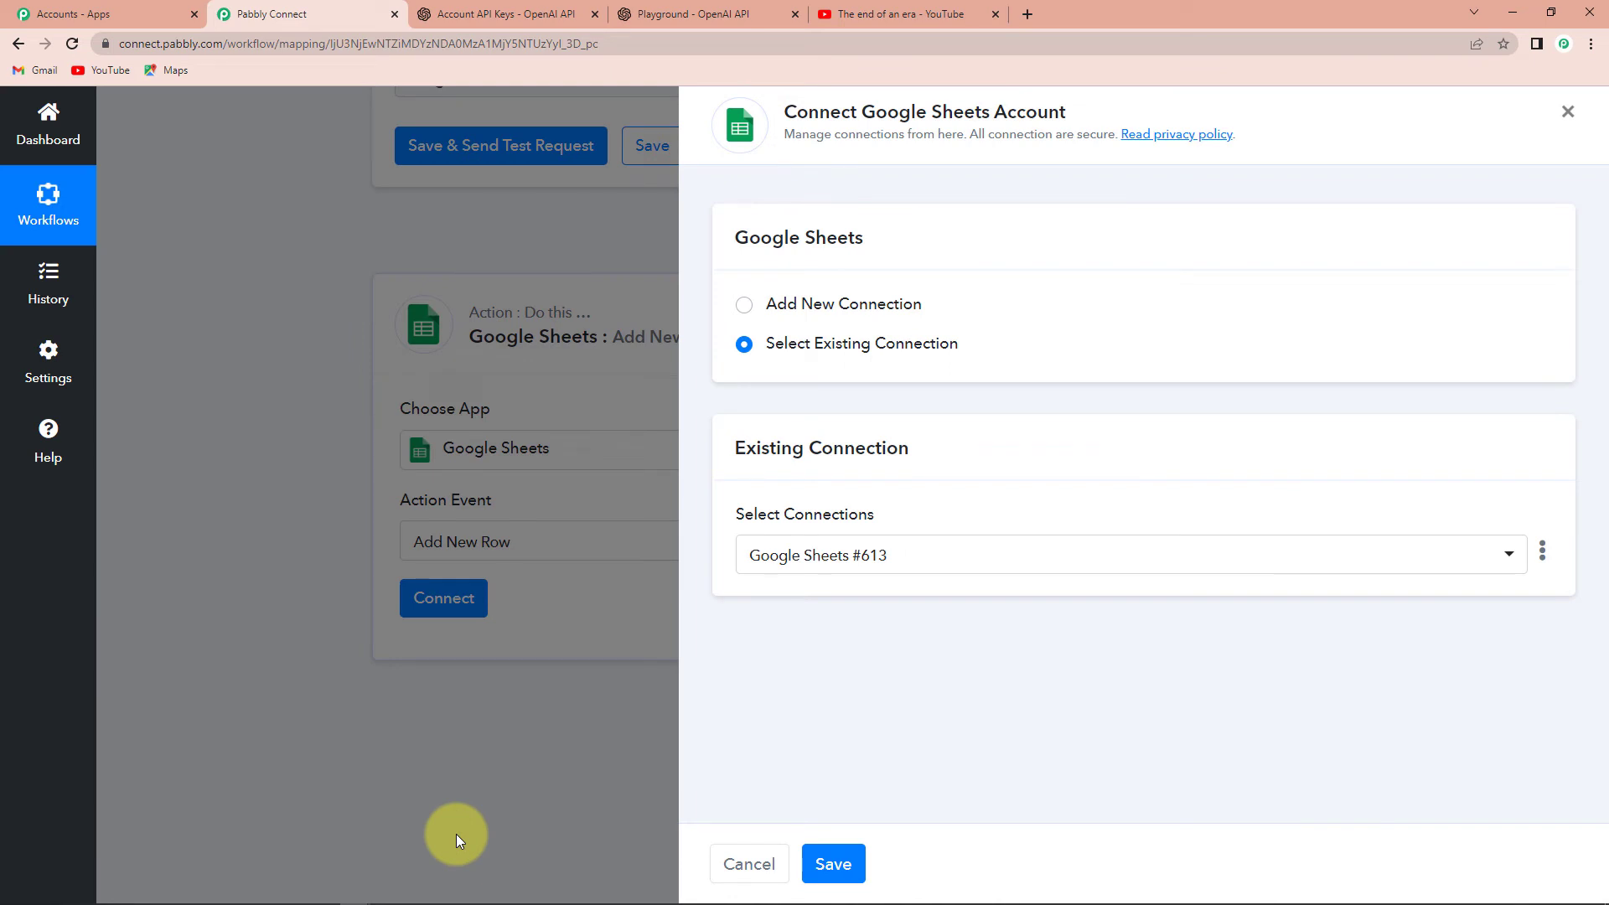
{"action": "left_click", "coordinate": [742, 305]}
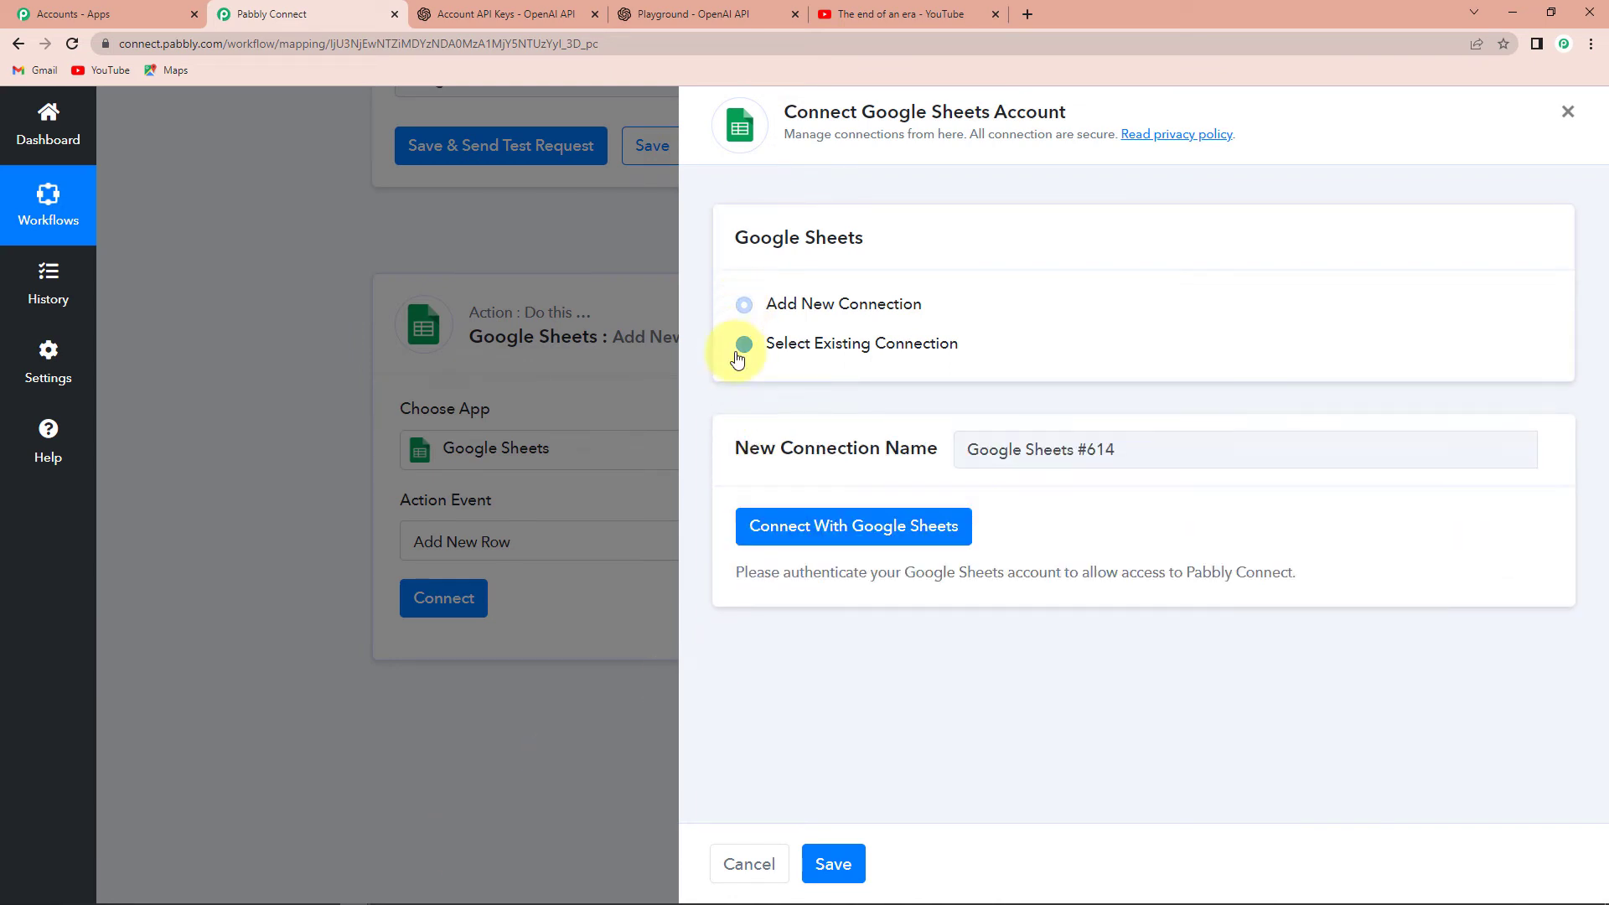
{"action": "left_click", "coordinate": [897, 530]}
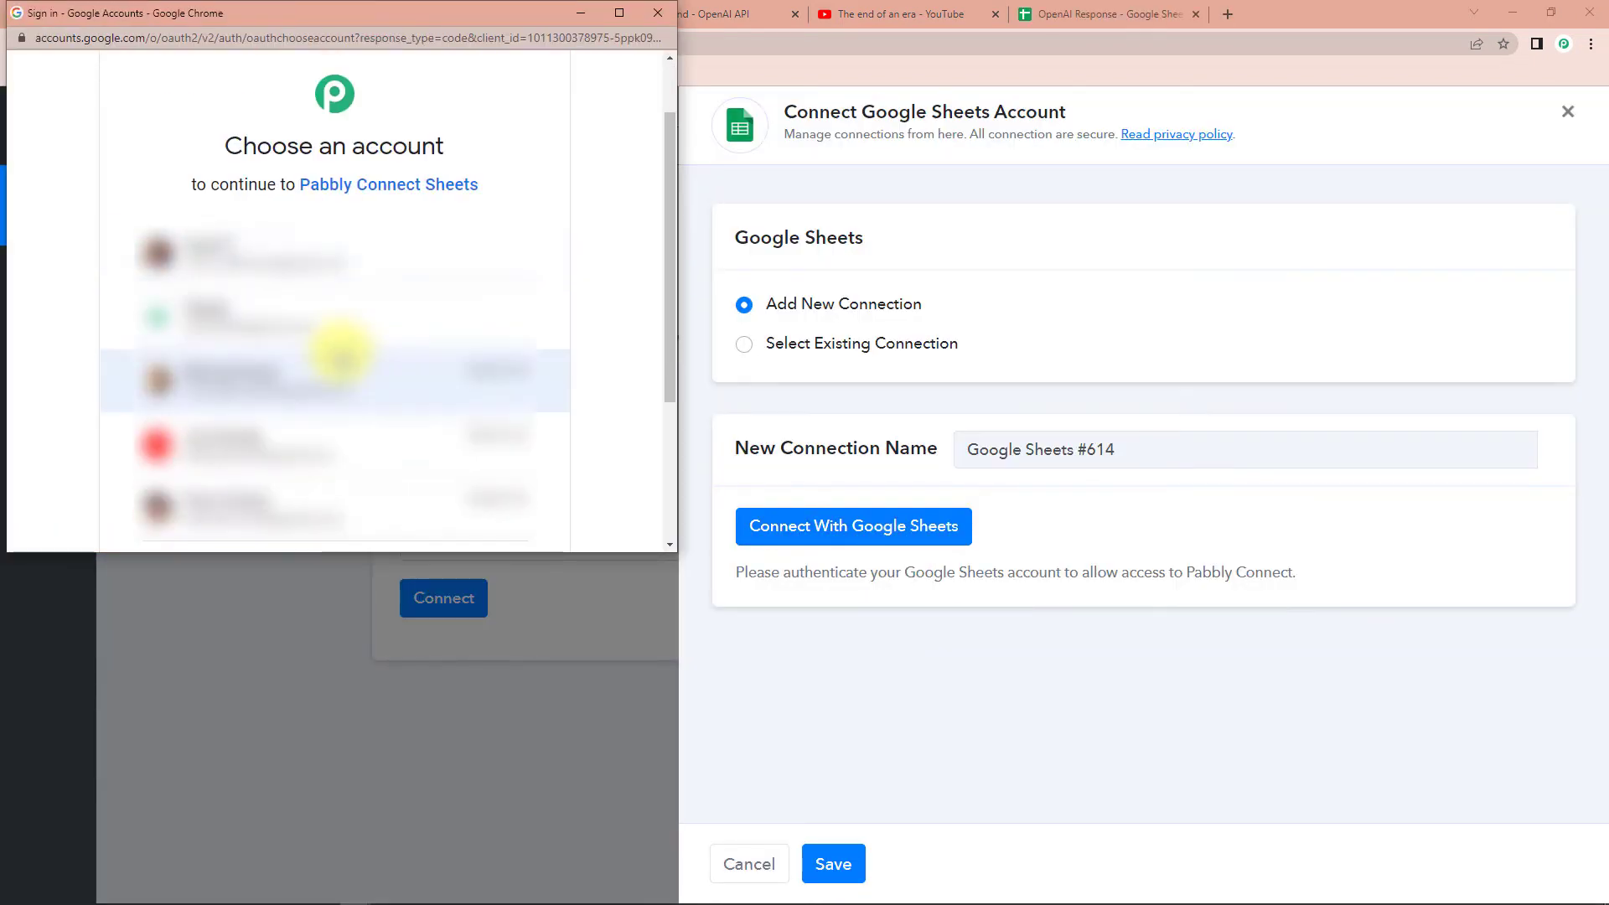
{"action": "left_click", "coordinate": [243, 314]}
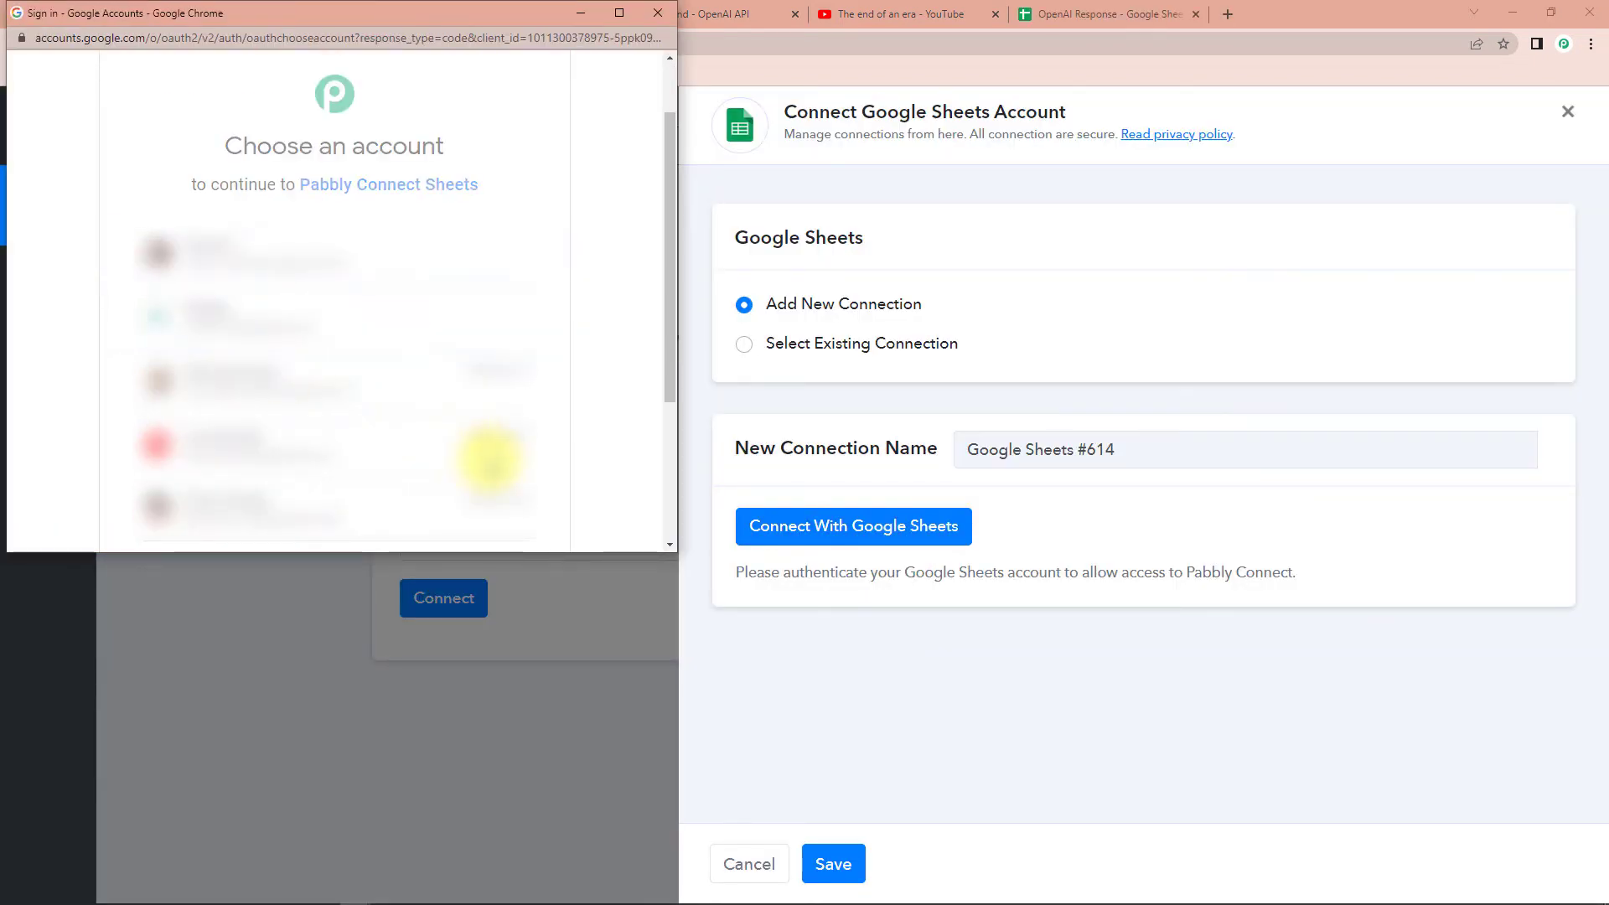
{"action": "scroll", "coordinate": [558, 397], "scroll_direction": "down", "scroll_amount": 5}
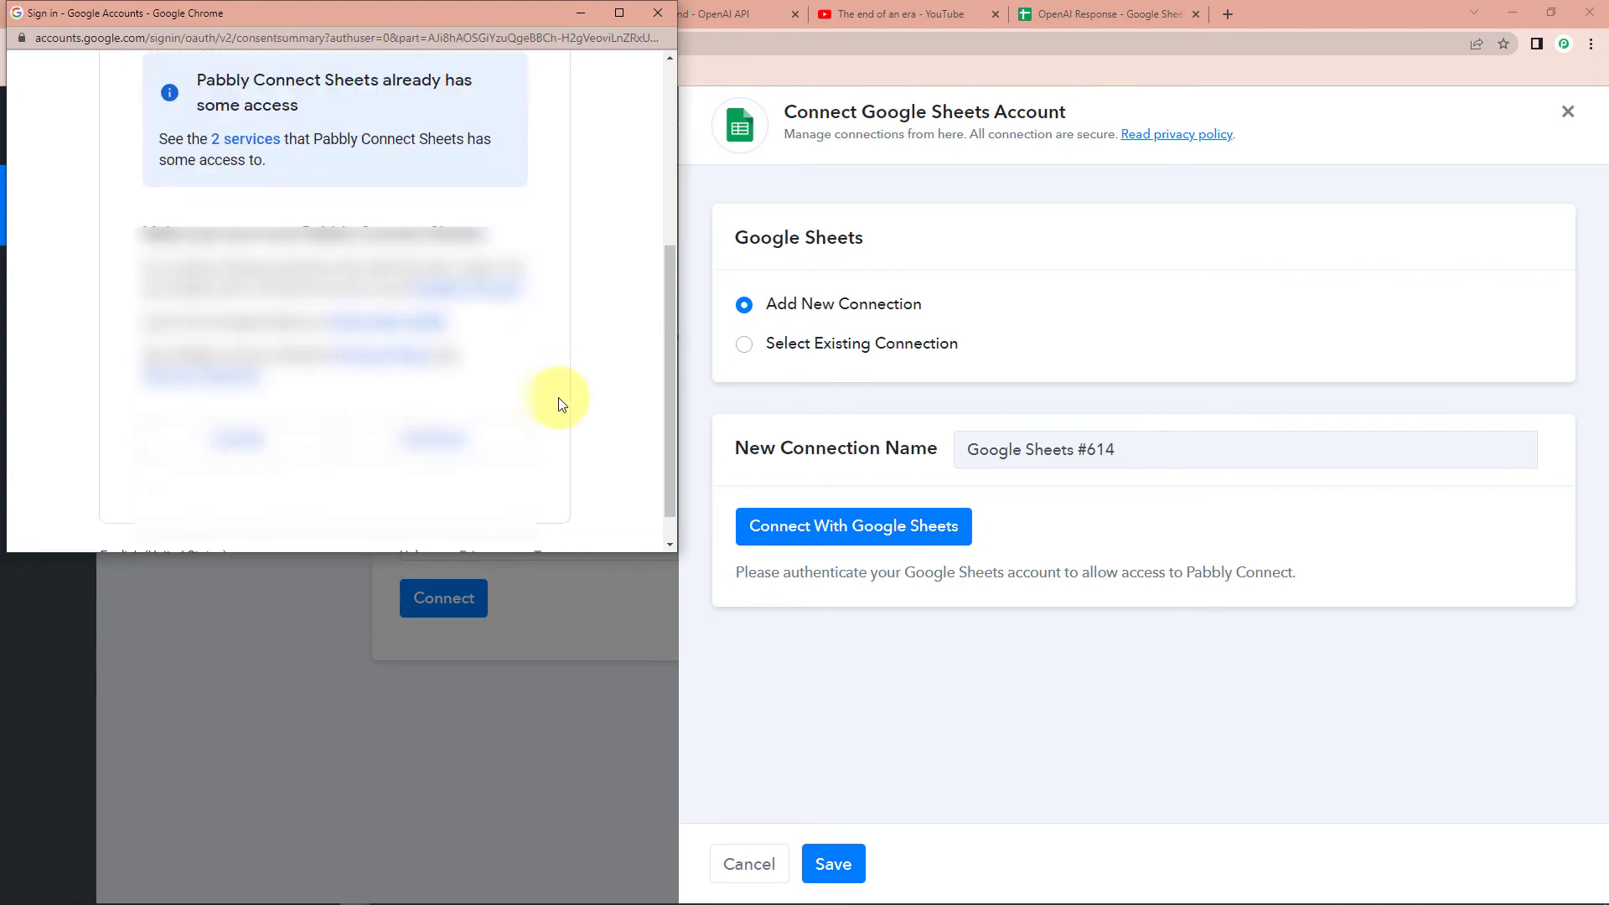
{"action": "left_click", "coordinate": [423, 452]}
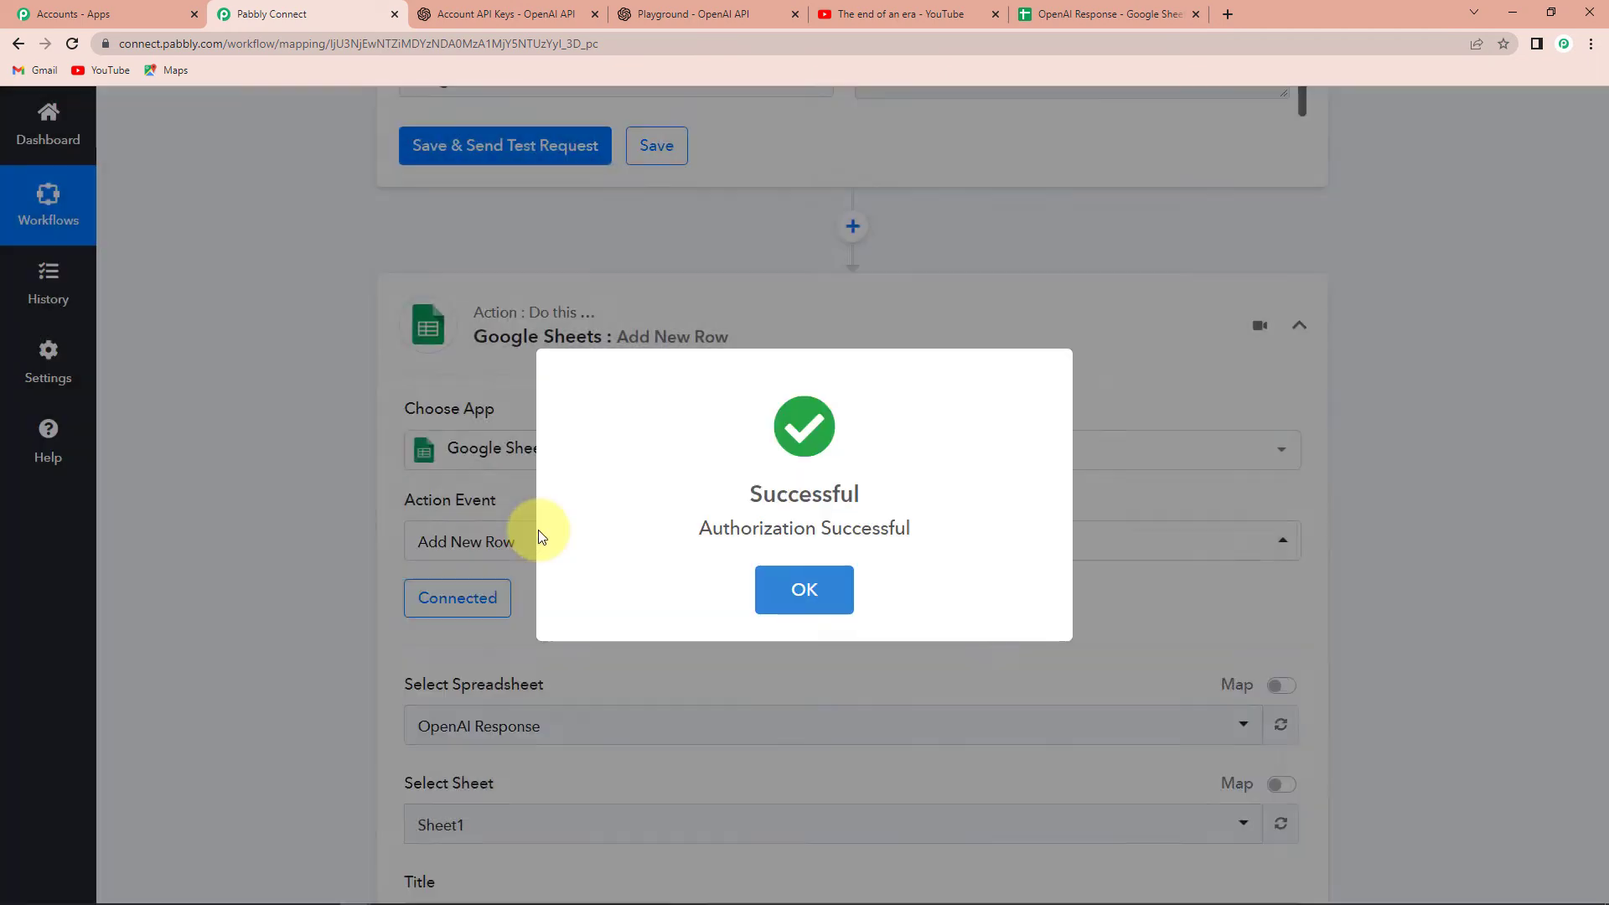
{"action": "scroll", "coordinate": [668, 604], "scroll_direction": "down", "scroll_amount": 5}
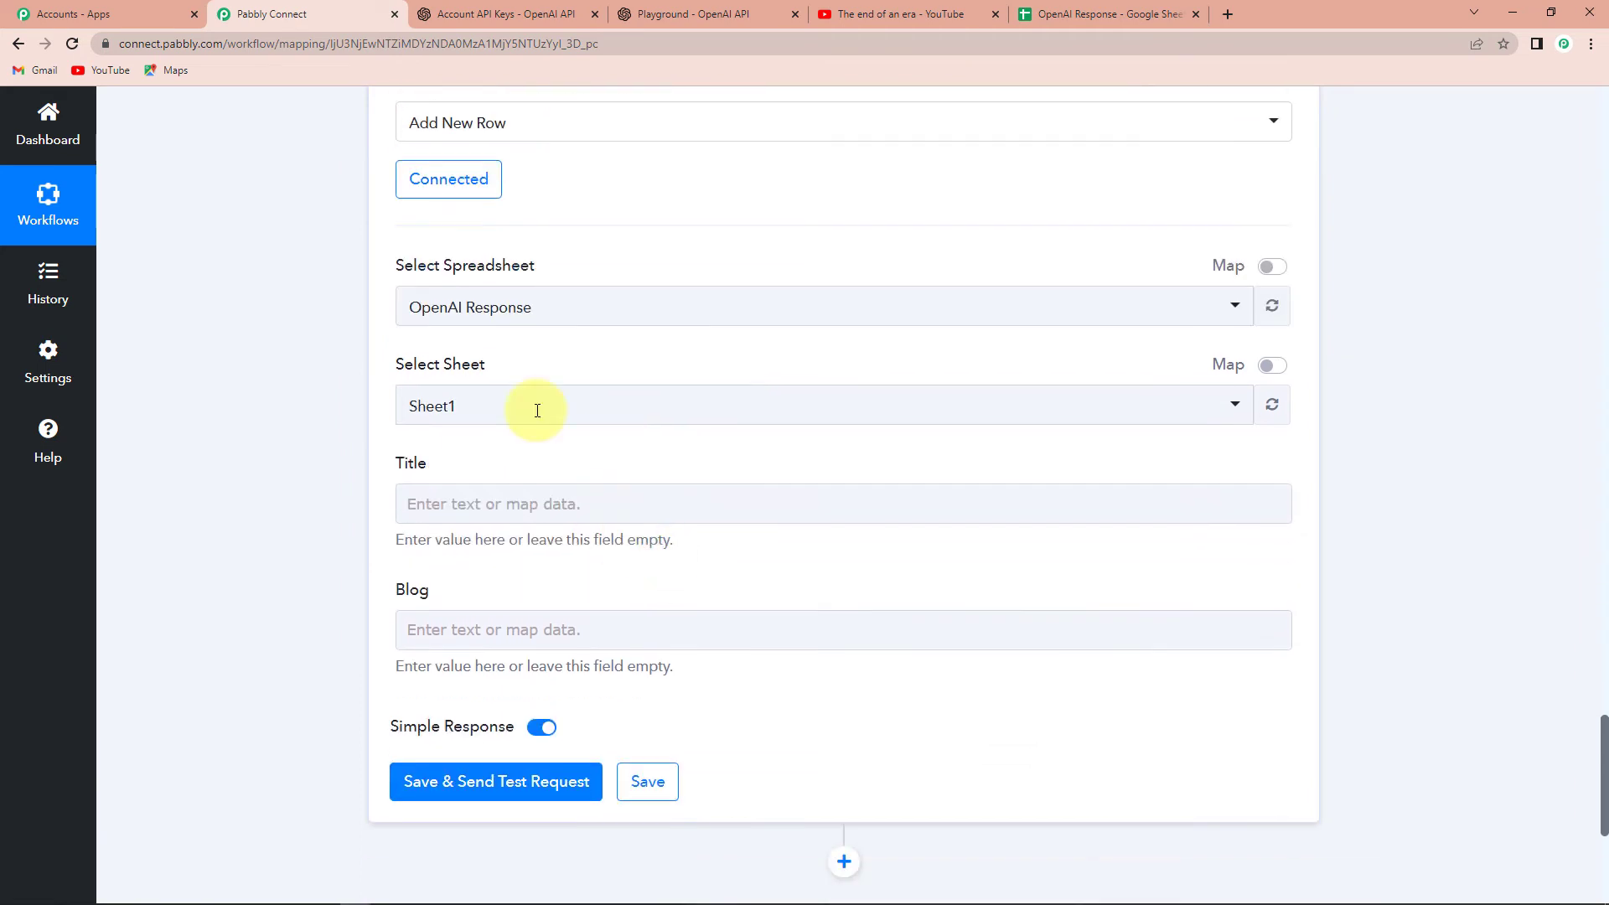
- Switch to the OpenAI Response spreadsheet and widen the Blog column to slightly more than the Title column's width
{"action": "left_click", "coordinate": [1090, 14]}
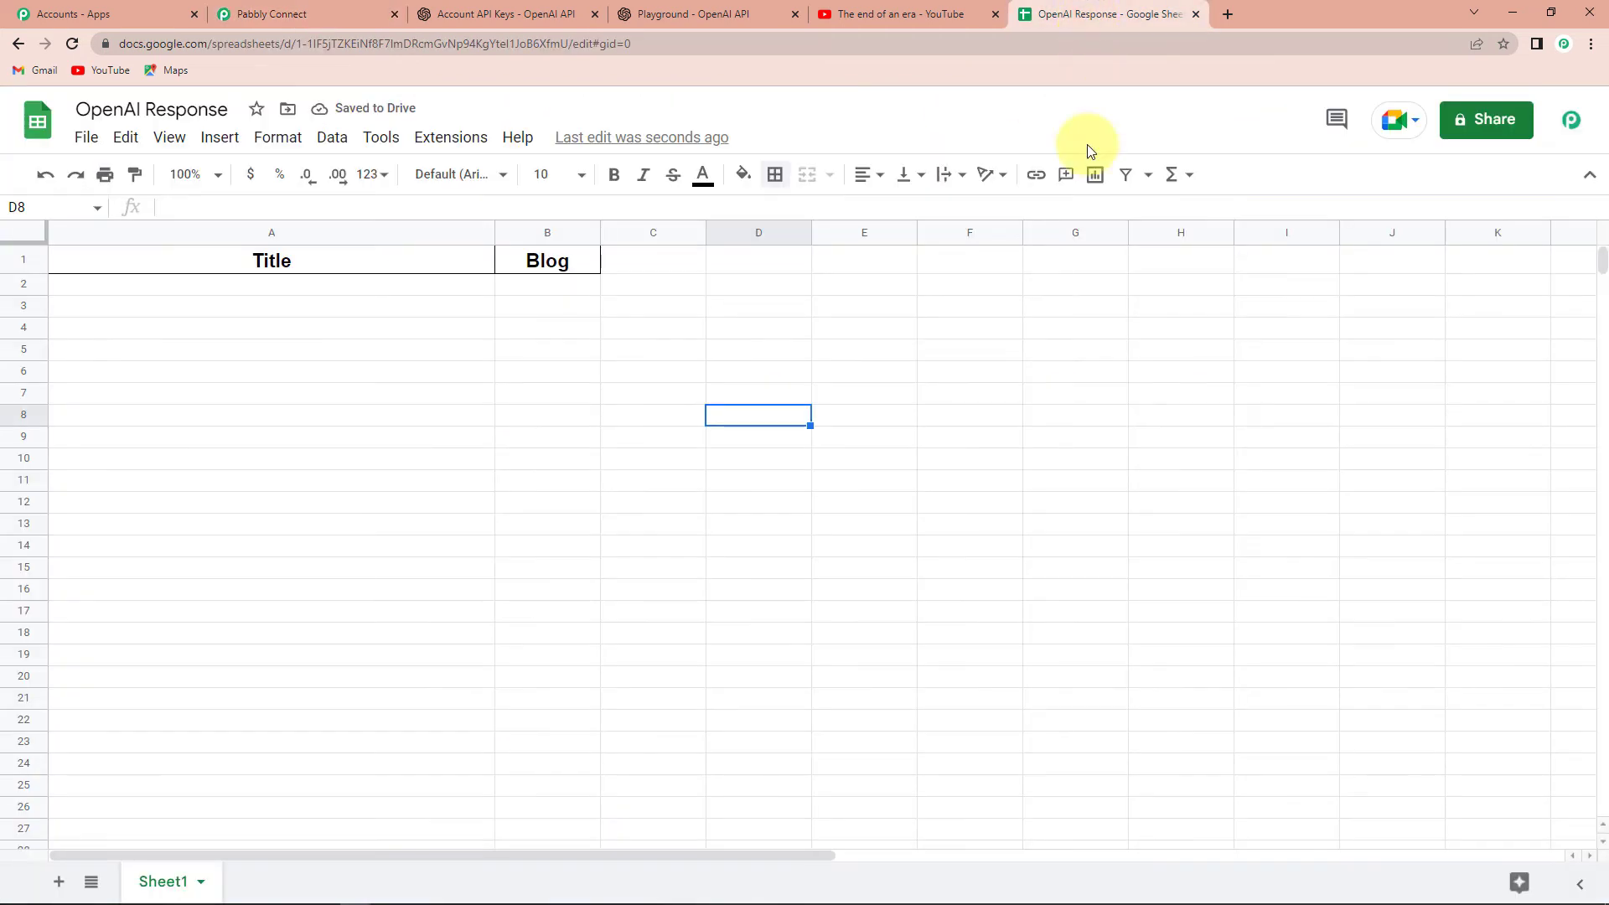
{"action": "left_click", "coordinate": [972, 410]}
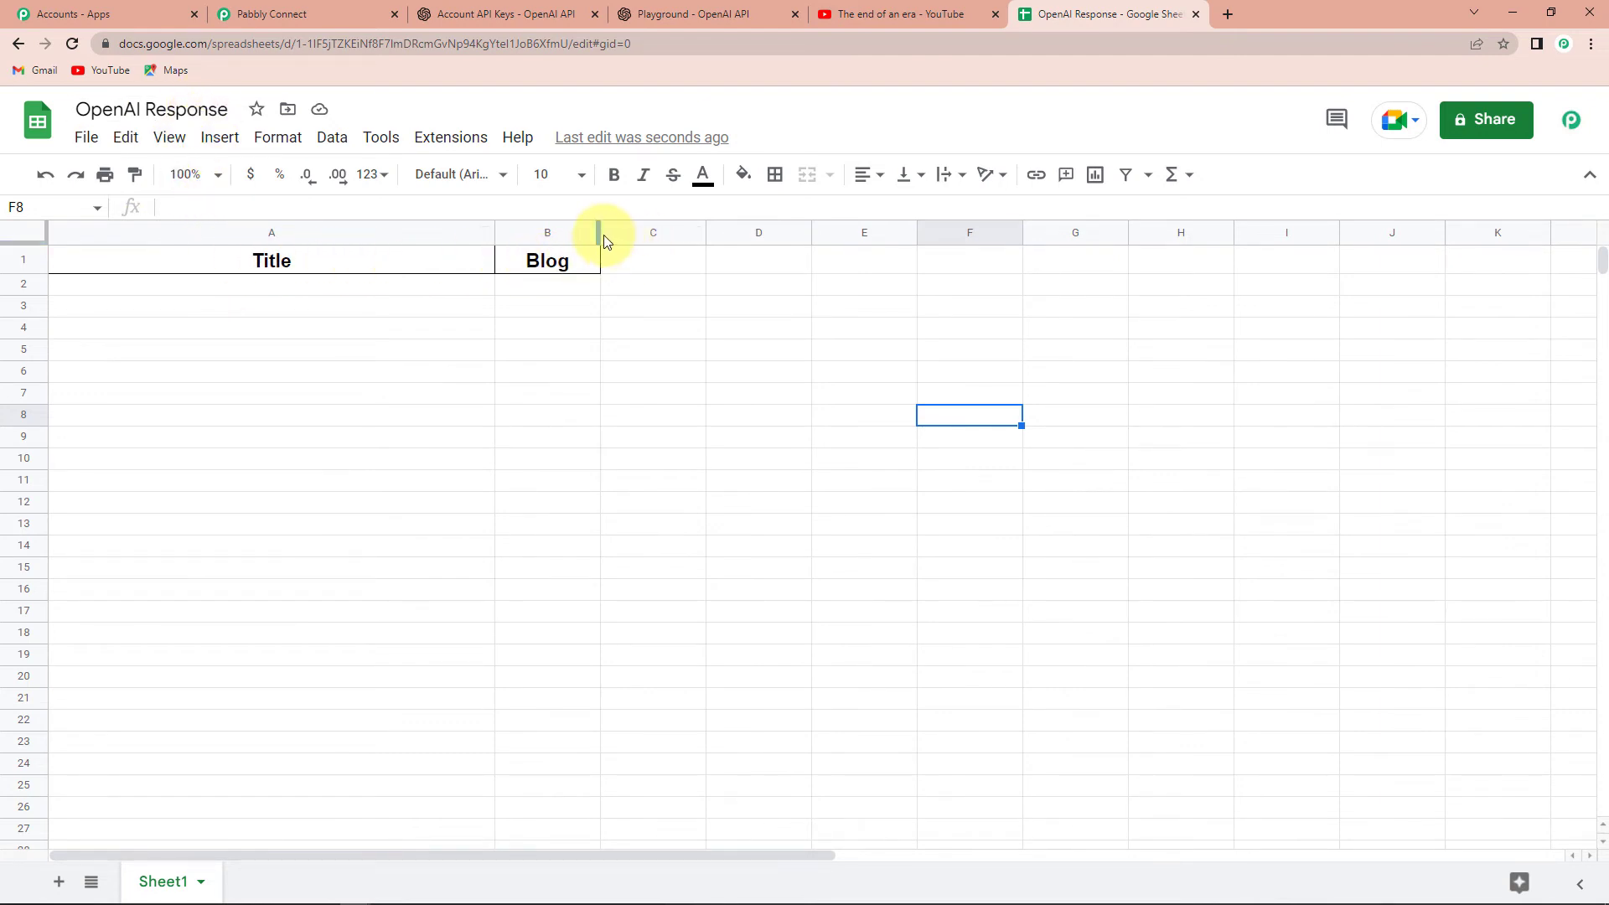
{"action": "left_click_drag", "start_coordinate": [598, 228], "coordinate": [1013, 234]}
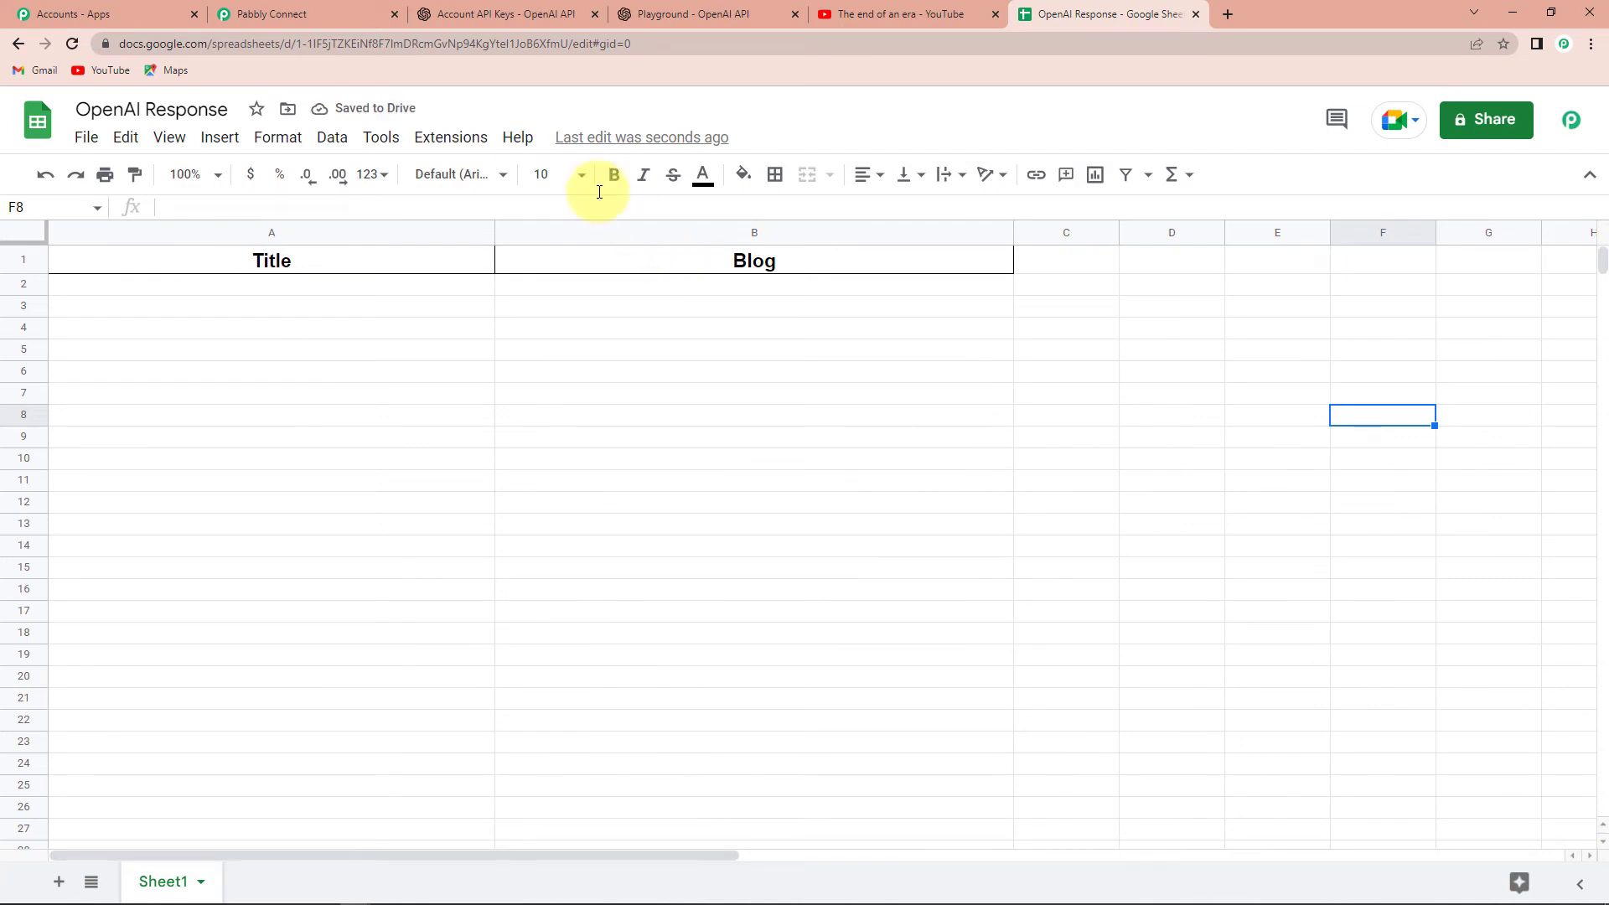
- Return to the Pabbly Connect workflow and map the row's Title to the YouTube step's Res1 Snippet Title
{"action": "left_click", "coordinate": [320, 10]}
{"action": "scroll", "coordinate": [499, 355], "scroll_direction": "down", "scroll_amount": 2}
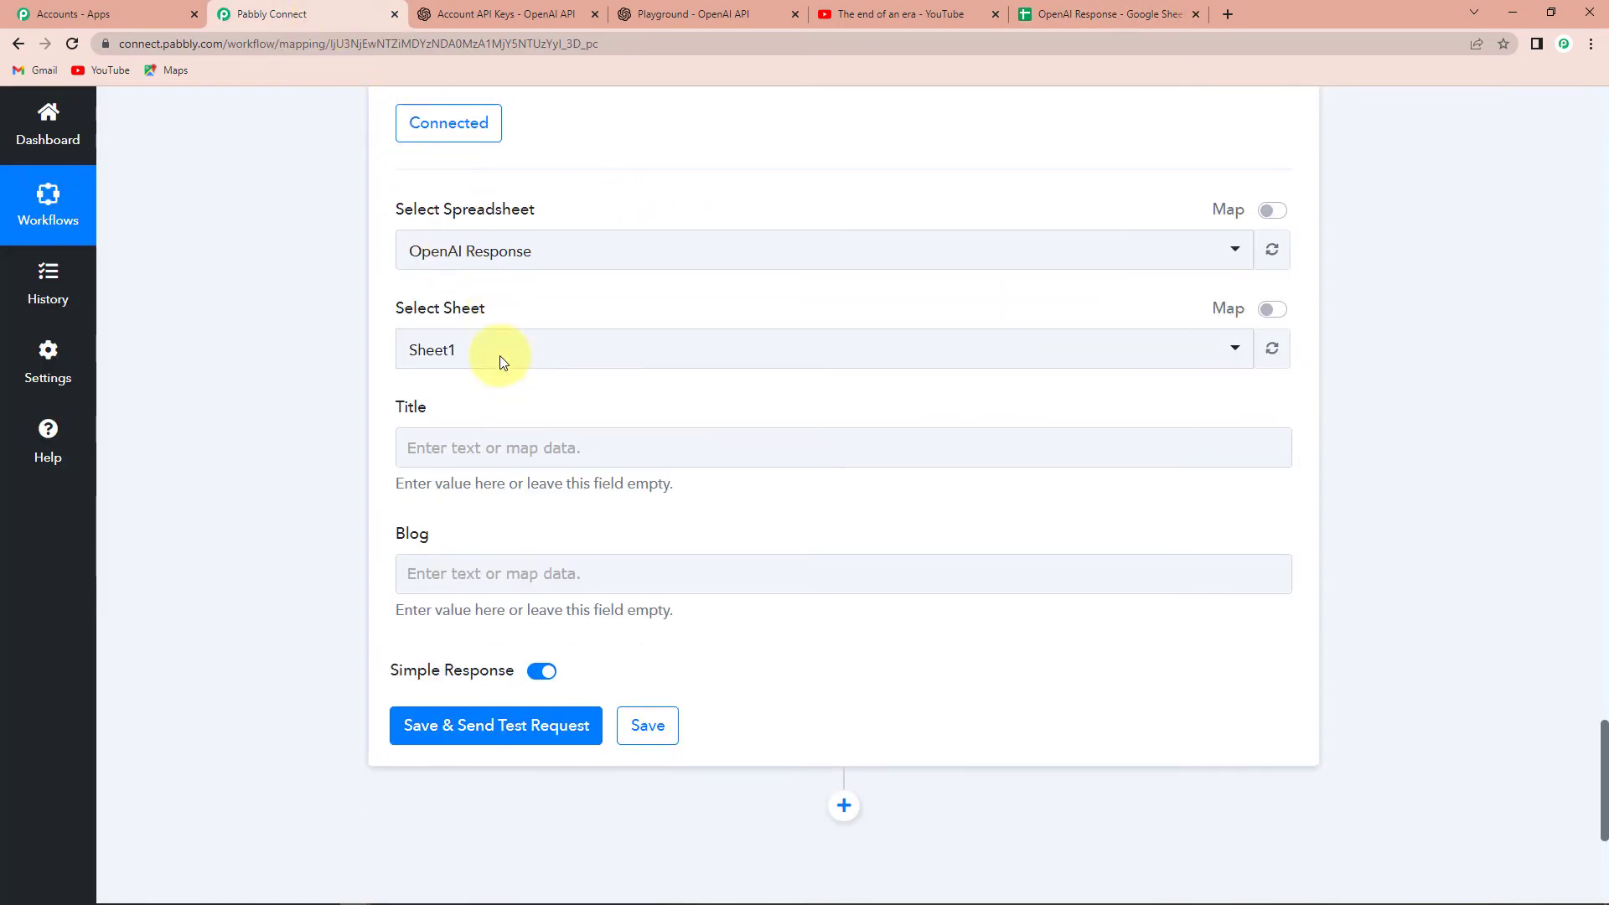
{"action": "left_click", "coordinate": [447, 331]}
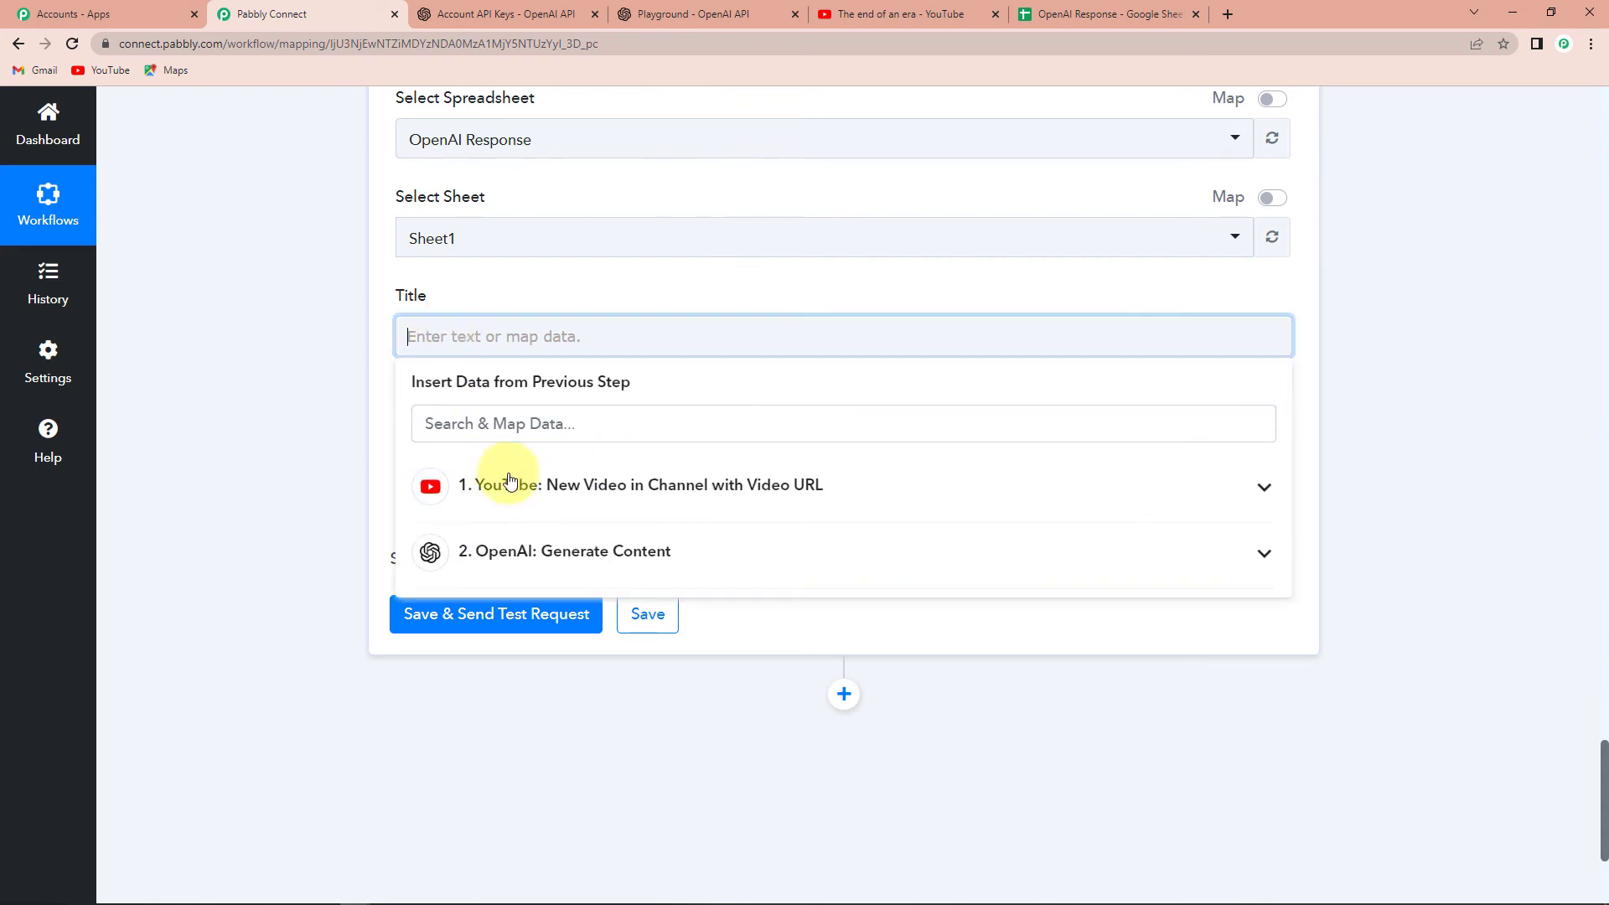
{"action": "left_click", "coordinate": [880, 492]}
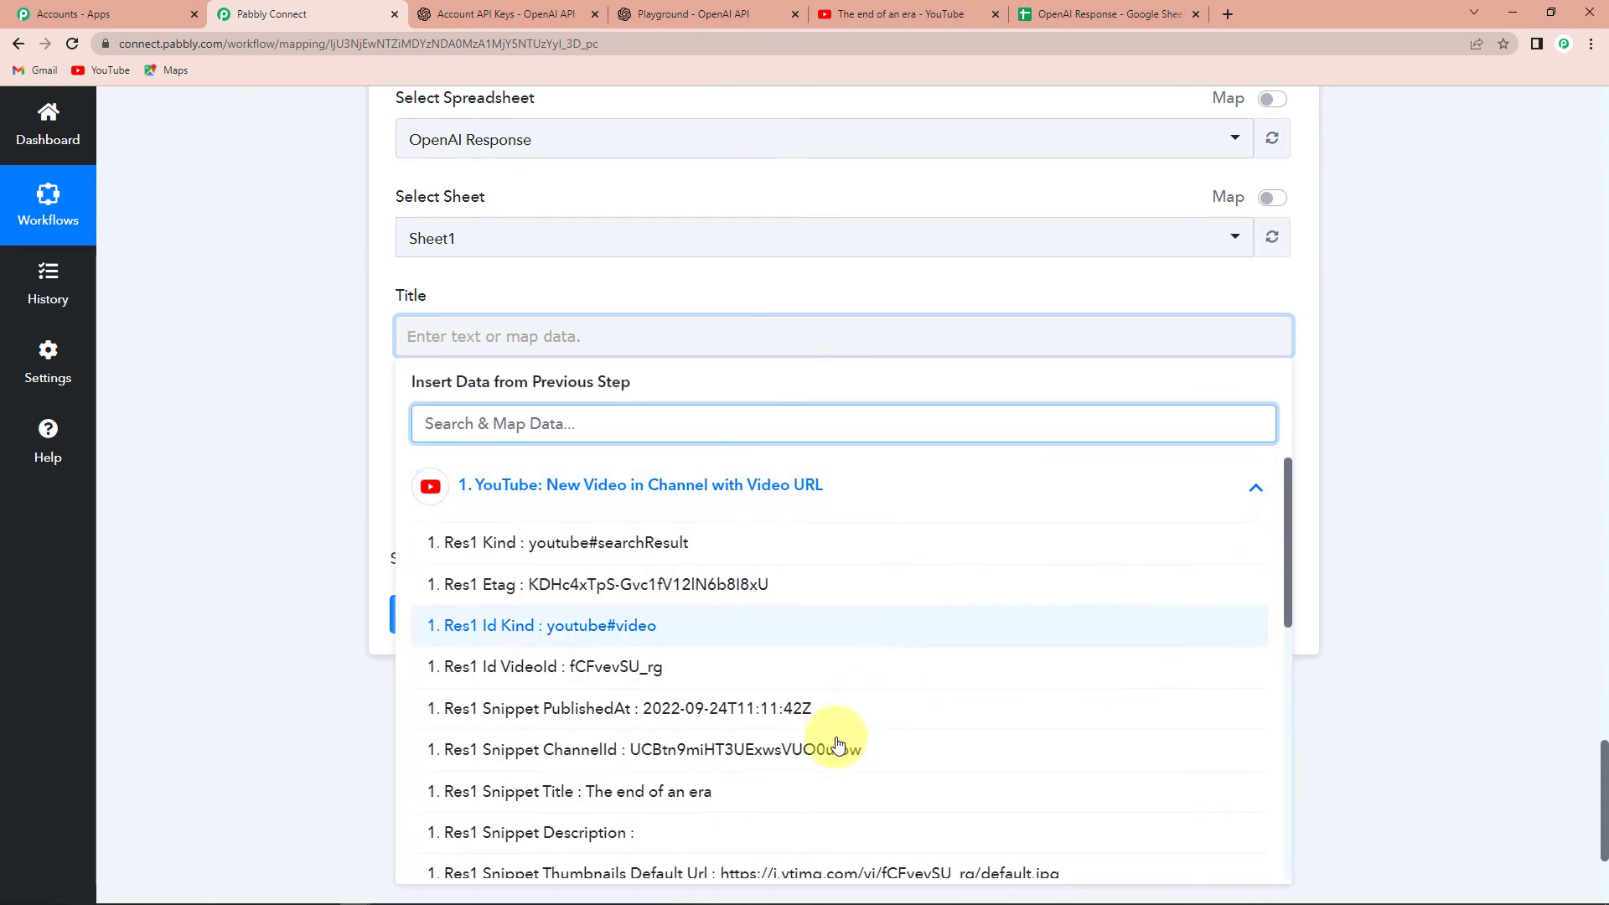
{"action": "left_click", "coordinate": [701, 790]}
{"action": "left_click", "coordinate": [256, 474]}
- Map the row's Blog field to Choices 0 Text from the OpenAI: Generate Content step
{"action": "left_click", "coordinate": [448, 476]}
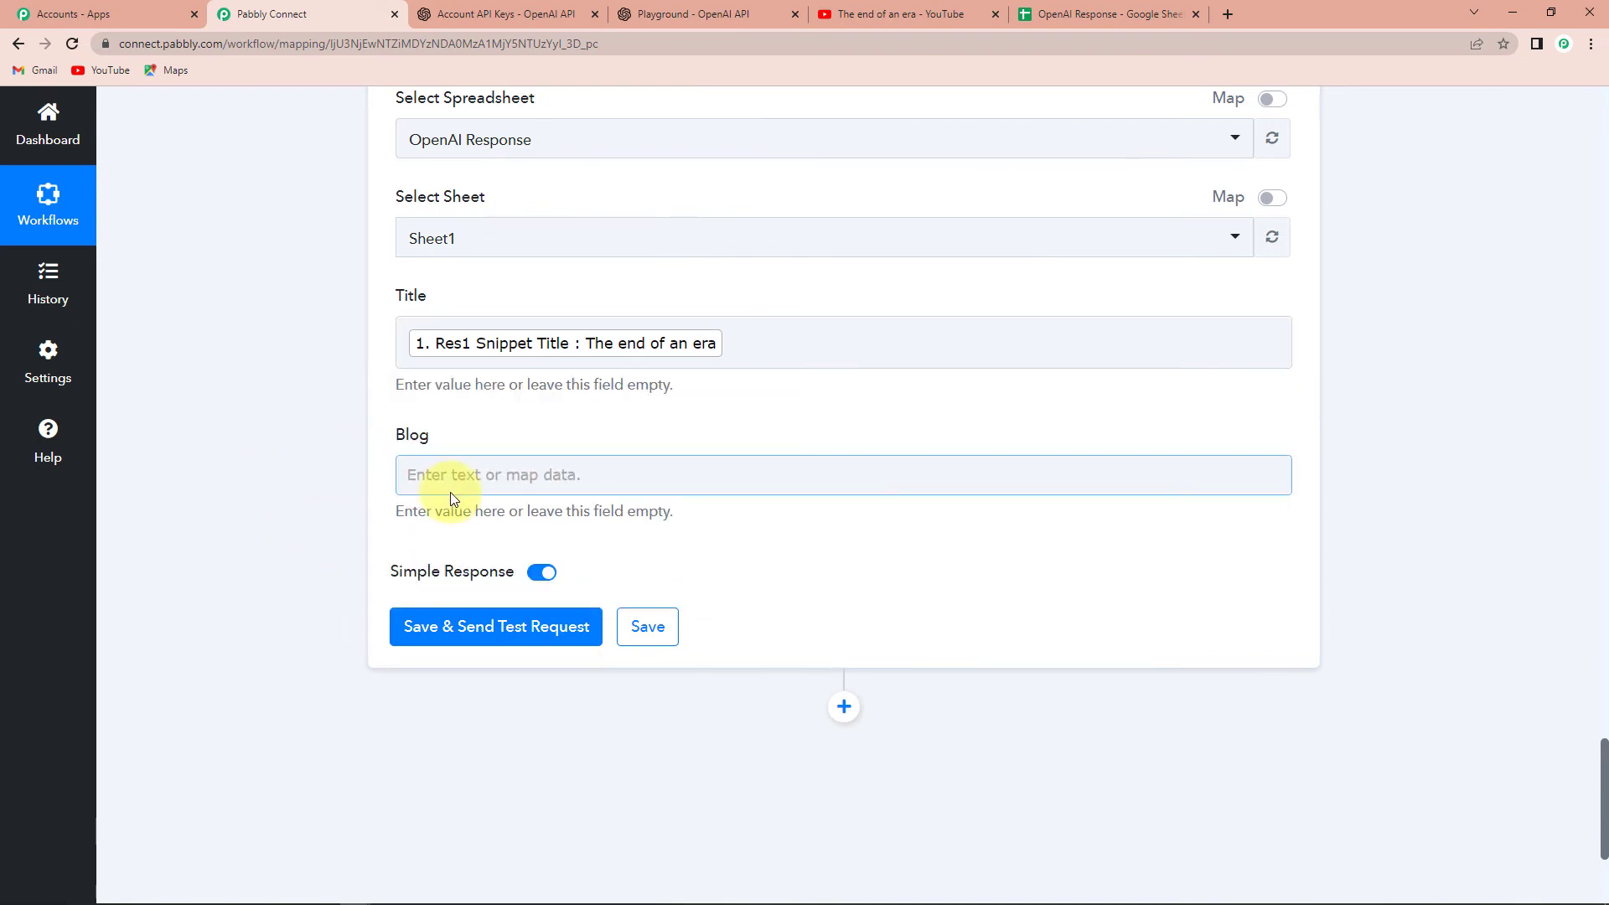
{"action": "left_click", "coordinate": [563, 695]}
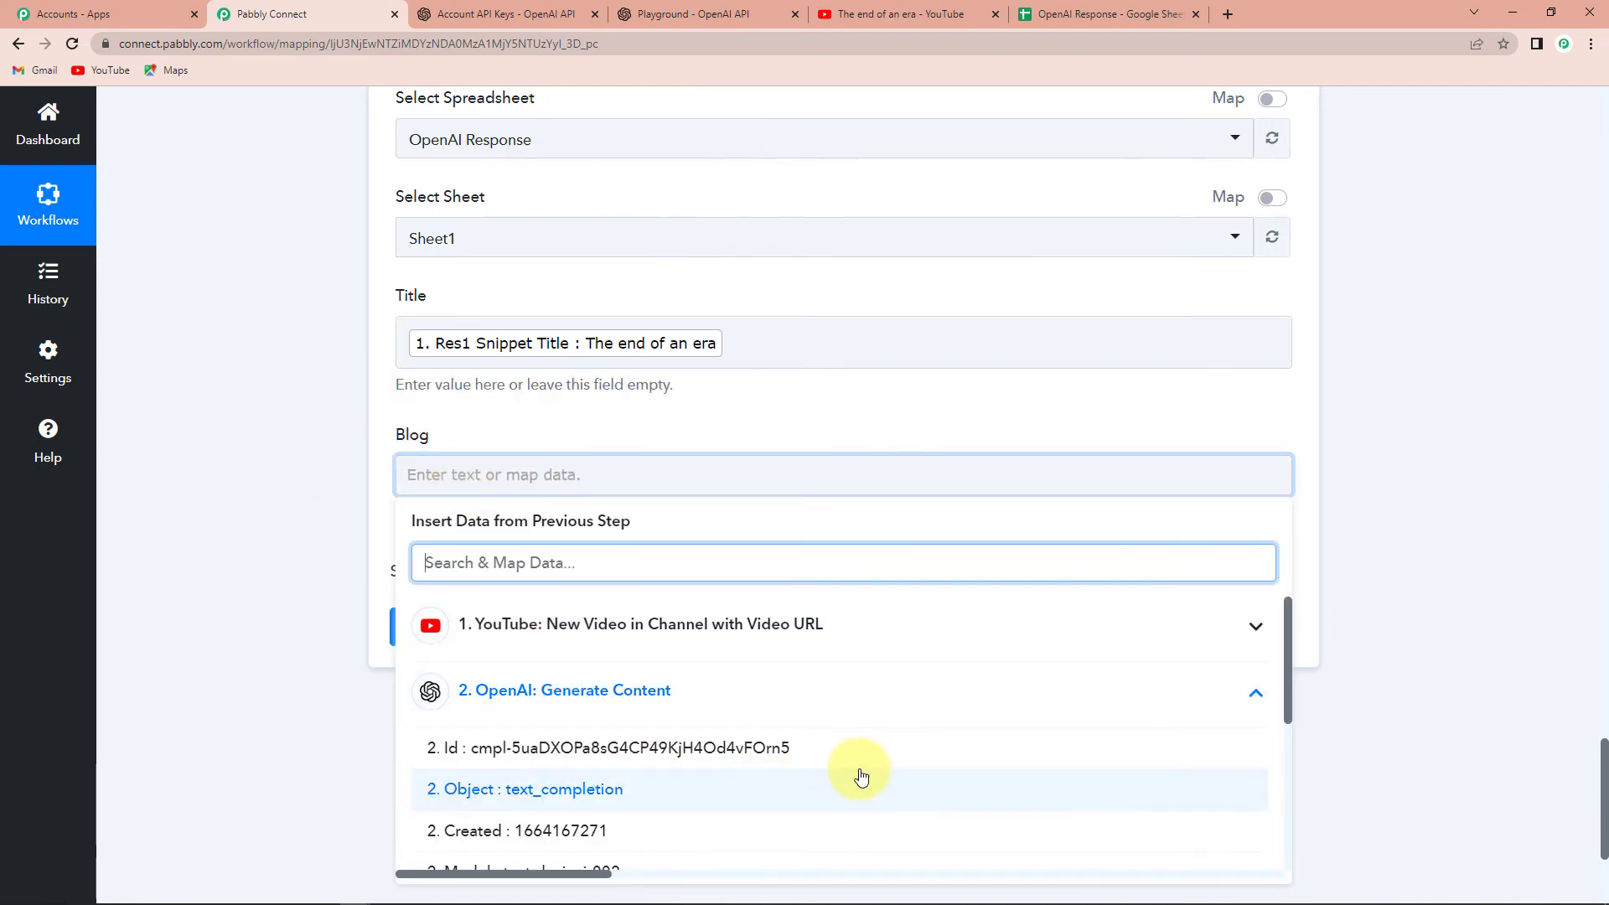
{"action": "scroll", "coordinate": [859, 772], "scroll_direction": "down", "scroll_amount": 3}
{"action": "left_click", "coordinate": [658, 679]}
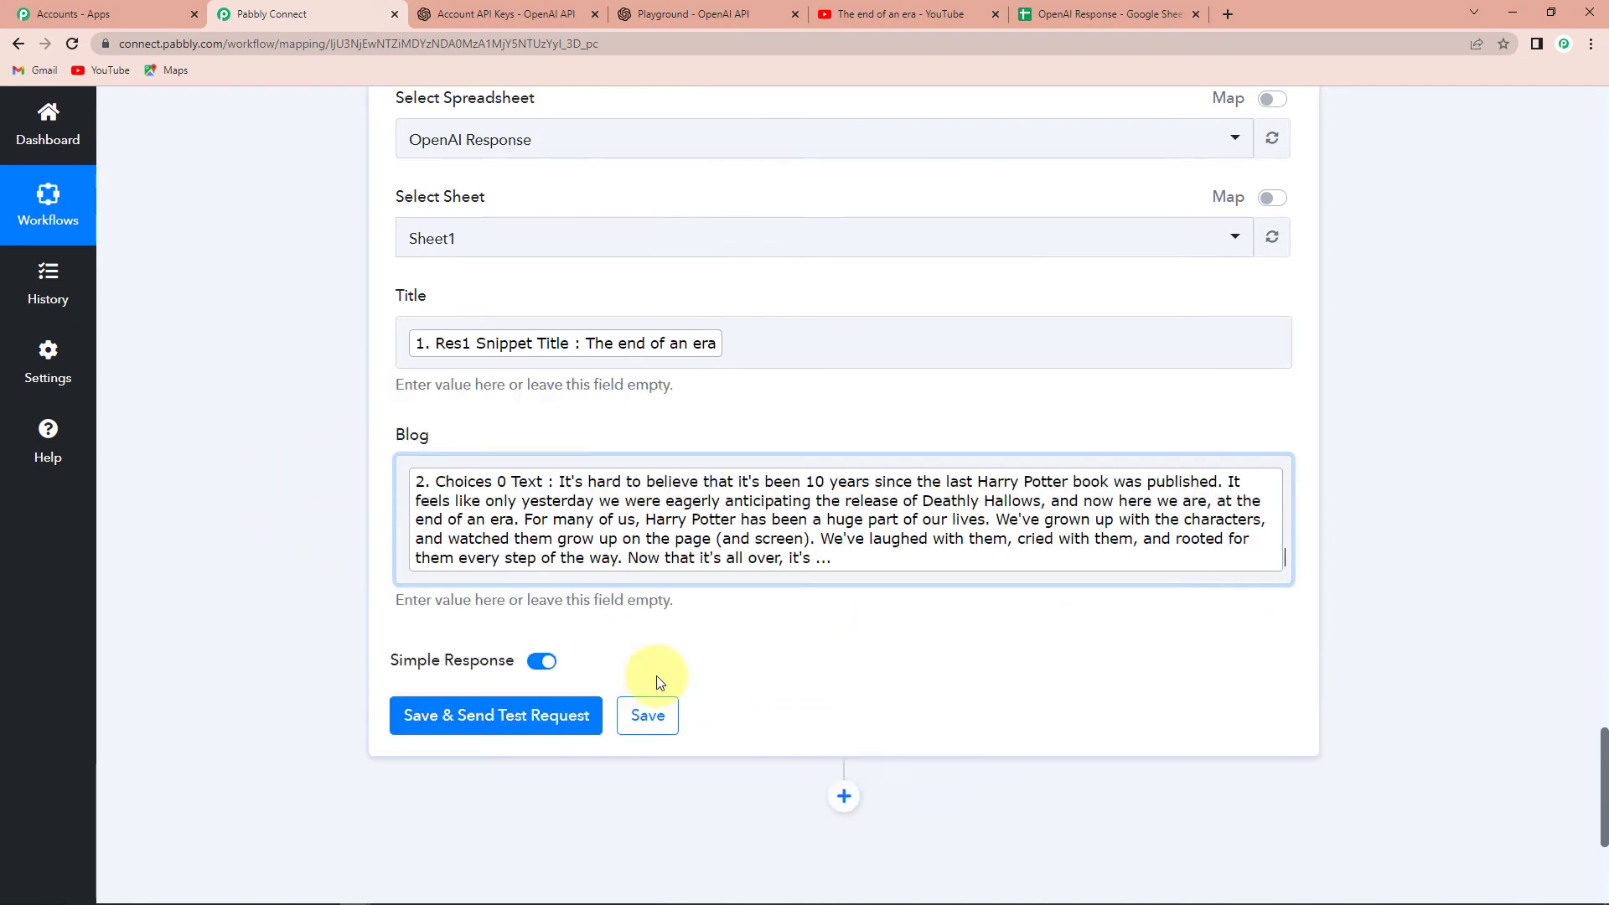
{"action": "left_click", "coordinate": [315, 576]}
{"action": "scroll", "coordinate": [315, 576], "scroll_direction": "down", "scroll_amount": 1}
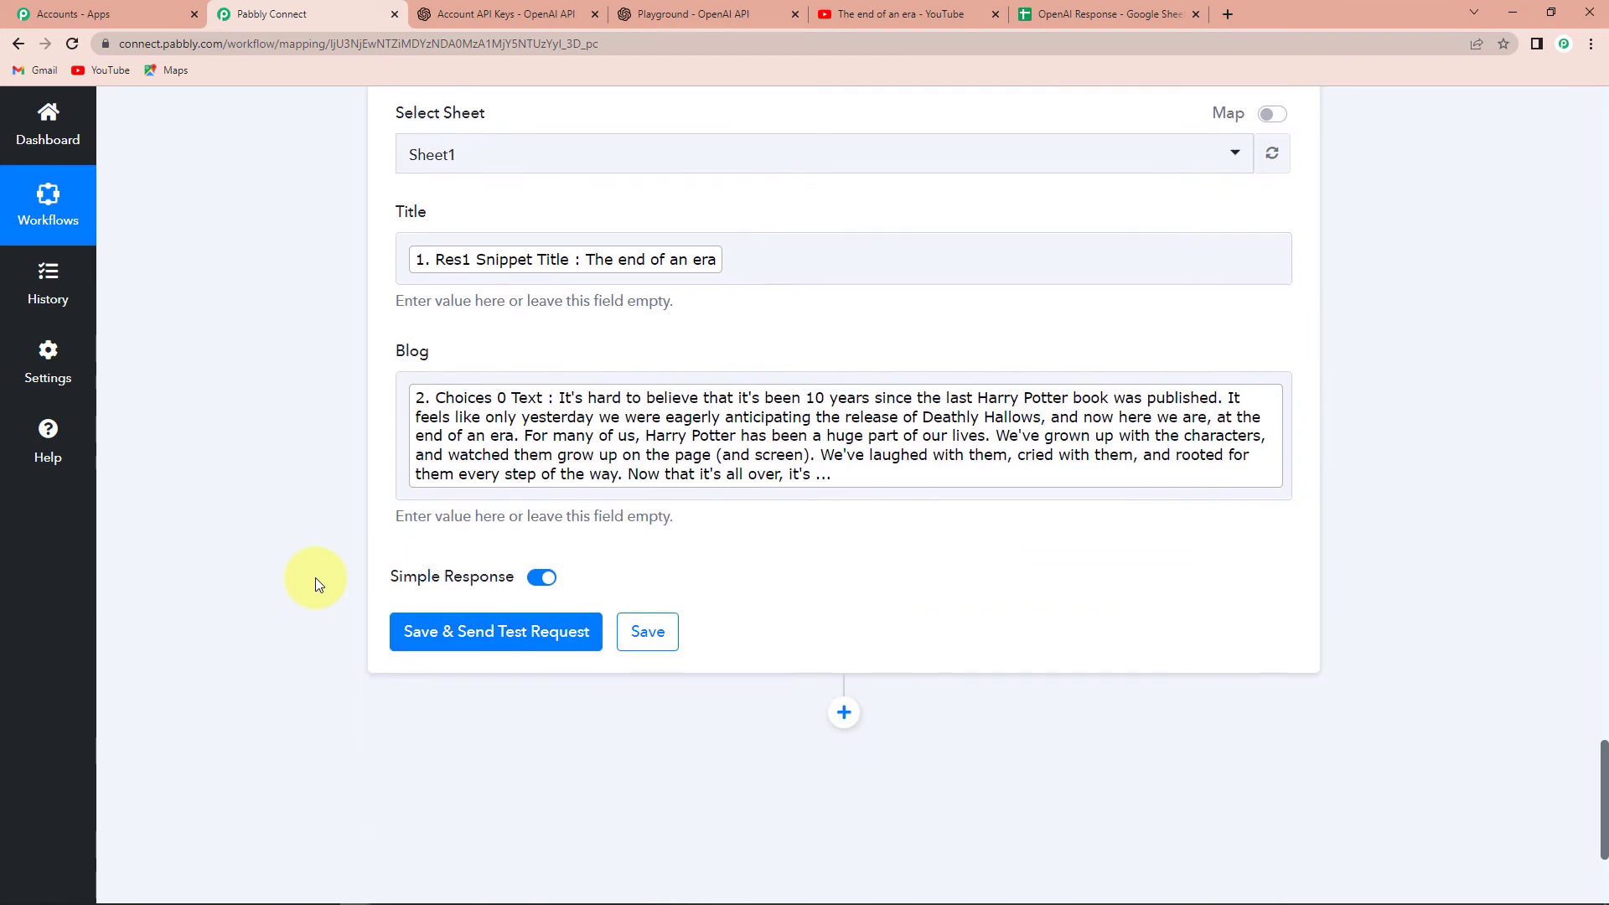
- Save the Google Sheets action with a test request, then check the response and the added row in the OpenAI Response spreadsheet
{"action": "left_click", "coordinate": [484, 639]}
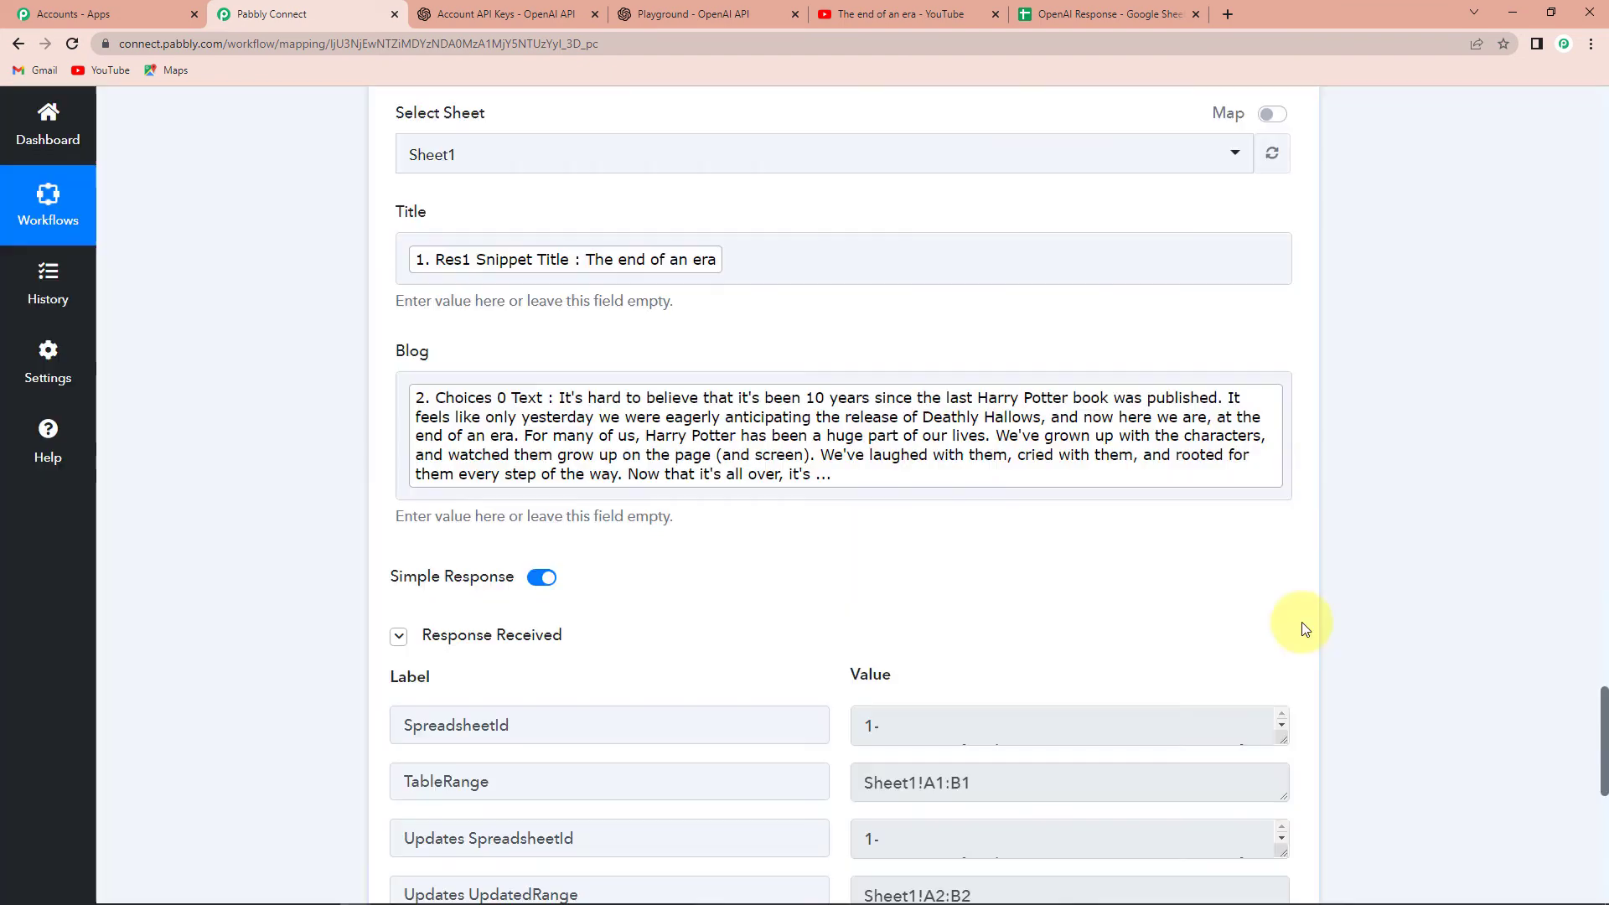
{"action": "scroll", "coordinate": [1301, 627], "scroll_direction": "down", "scroll_amount": 3}
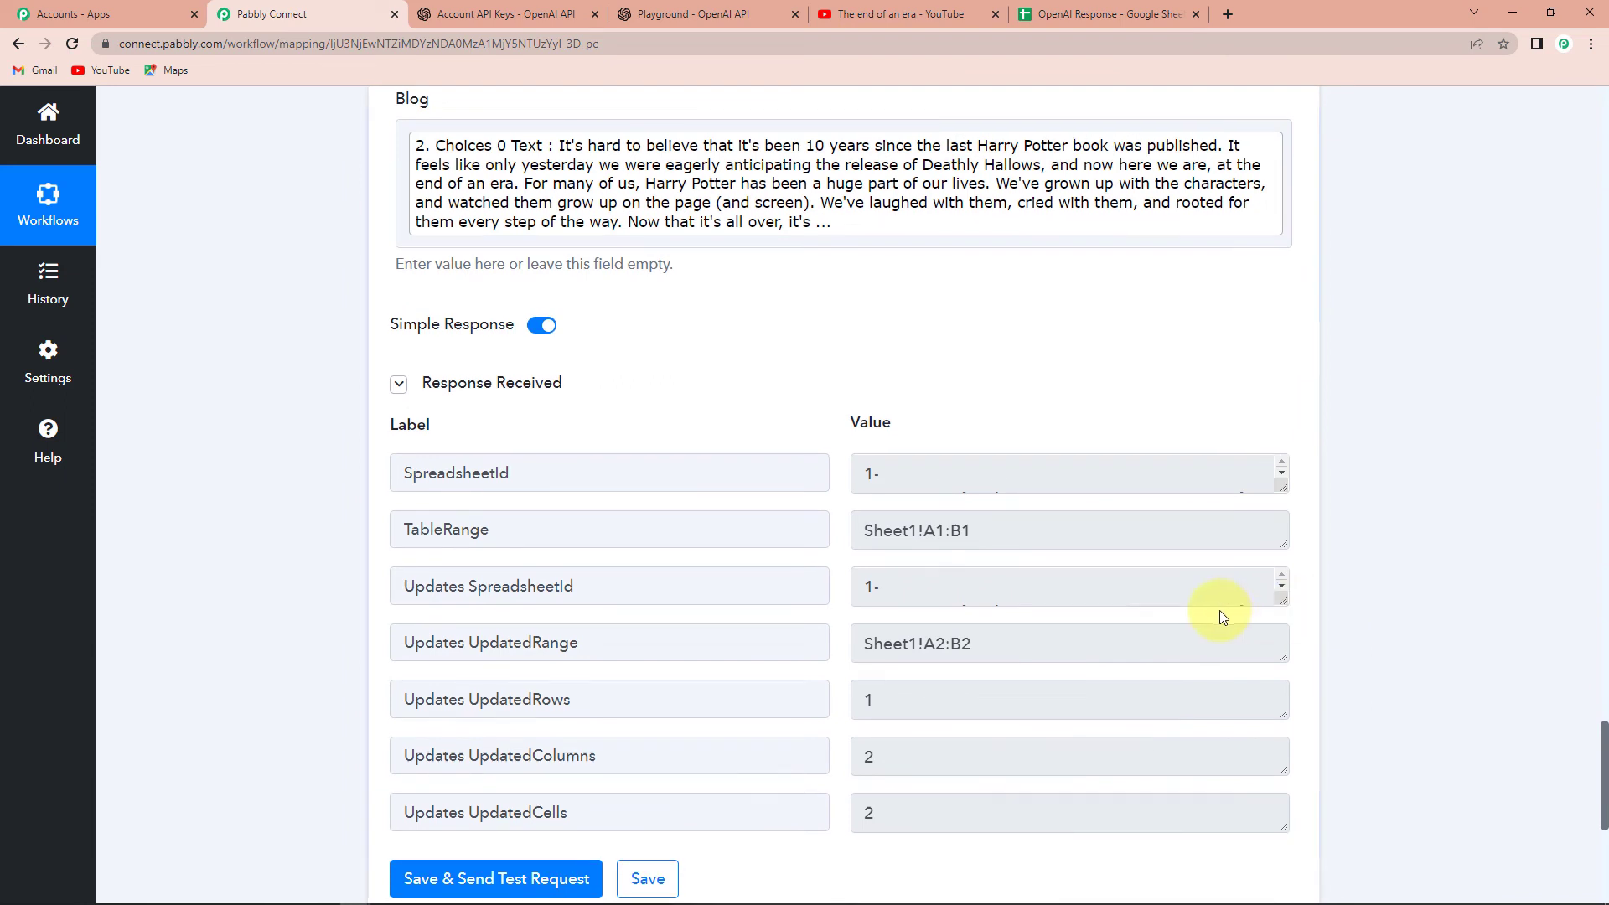
{"action": "scroll", "coordinate": [1220, 616], "scroll_direction": "down", "scroll_amount": 2}
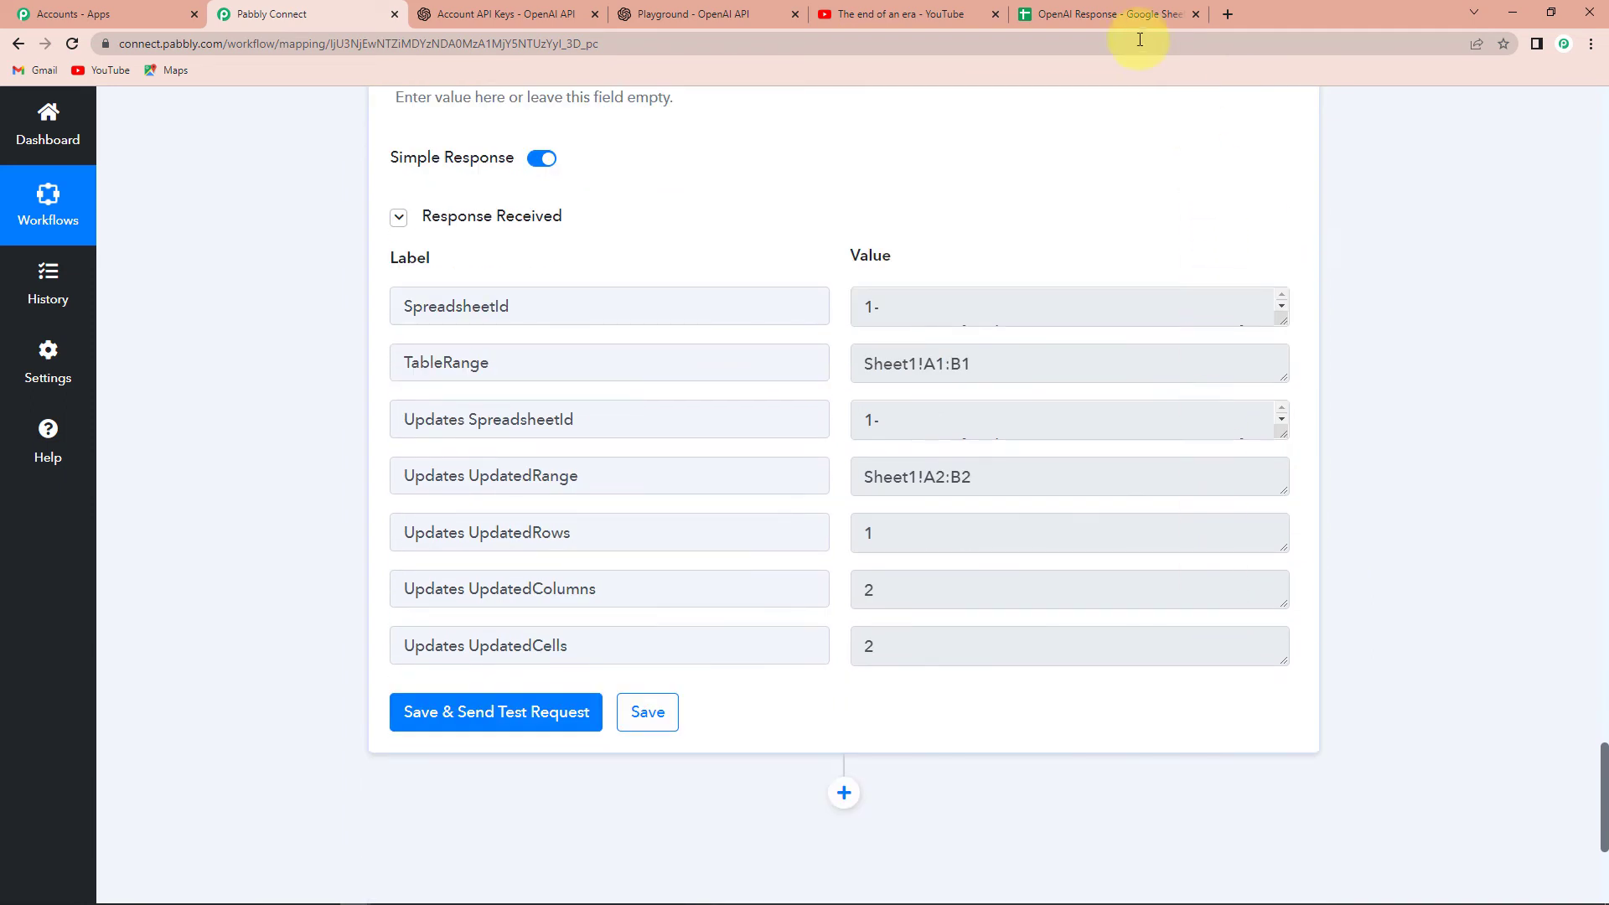
{"action": "left_click", "coordinate": [1070, 16]}
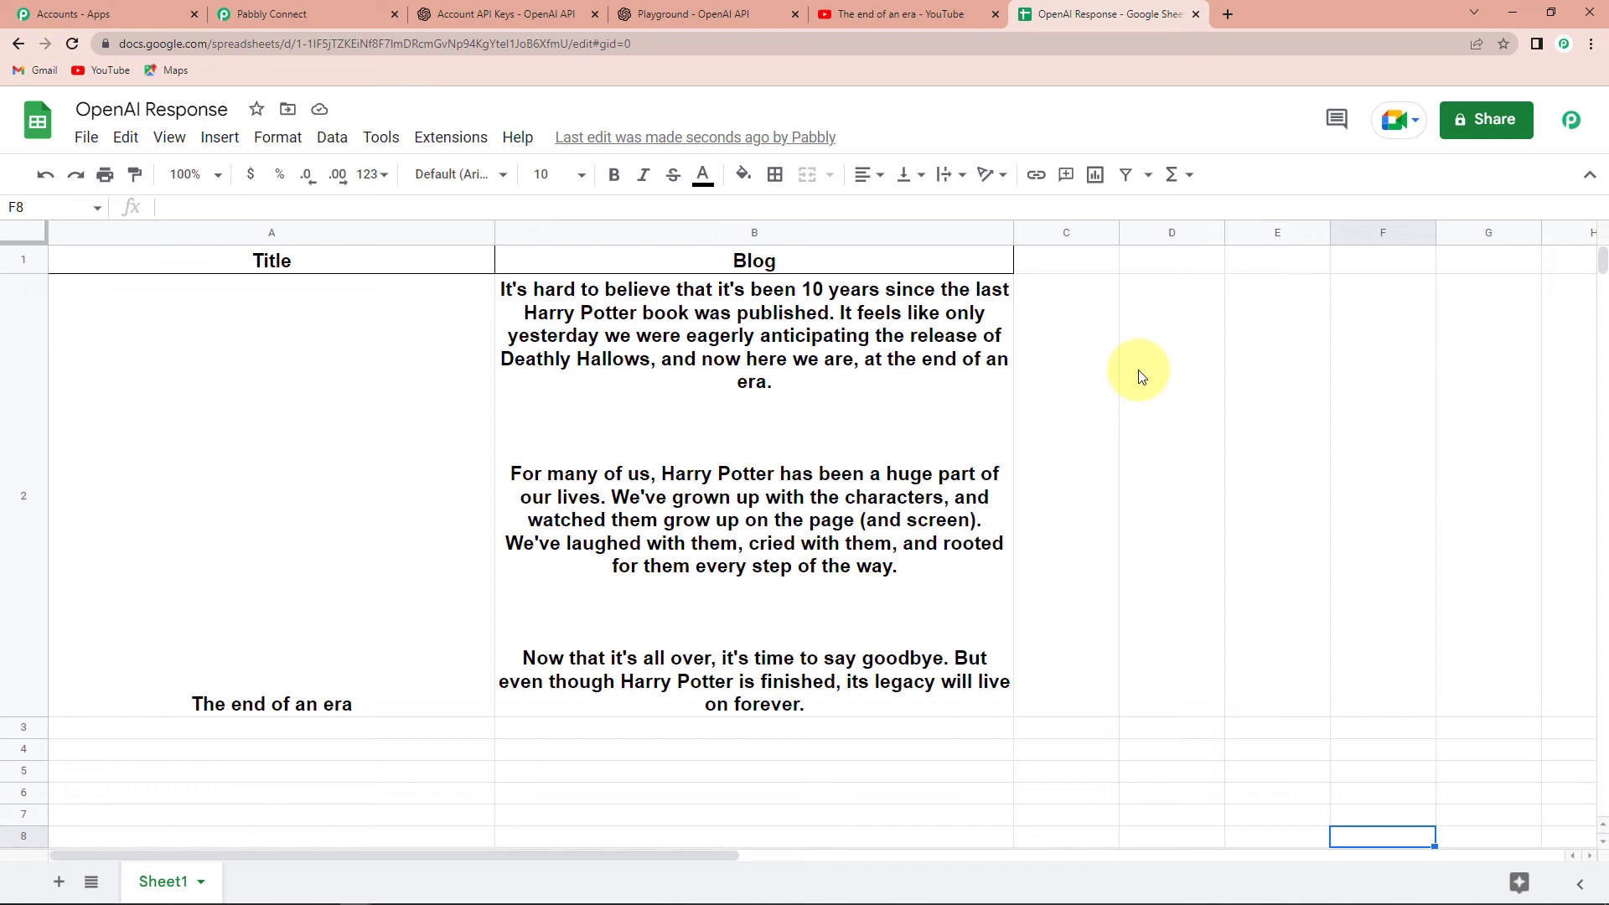
- Switch to YouTube and upload the video file MVI_0095 from the Downloads folder
{"action": "left_click", "coordinate": [872, 17]}
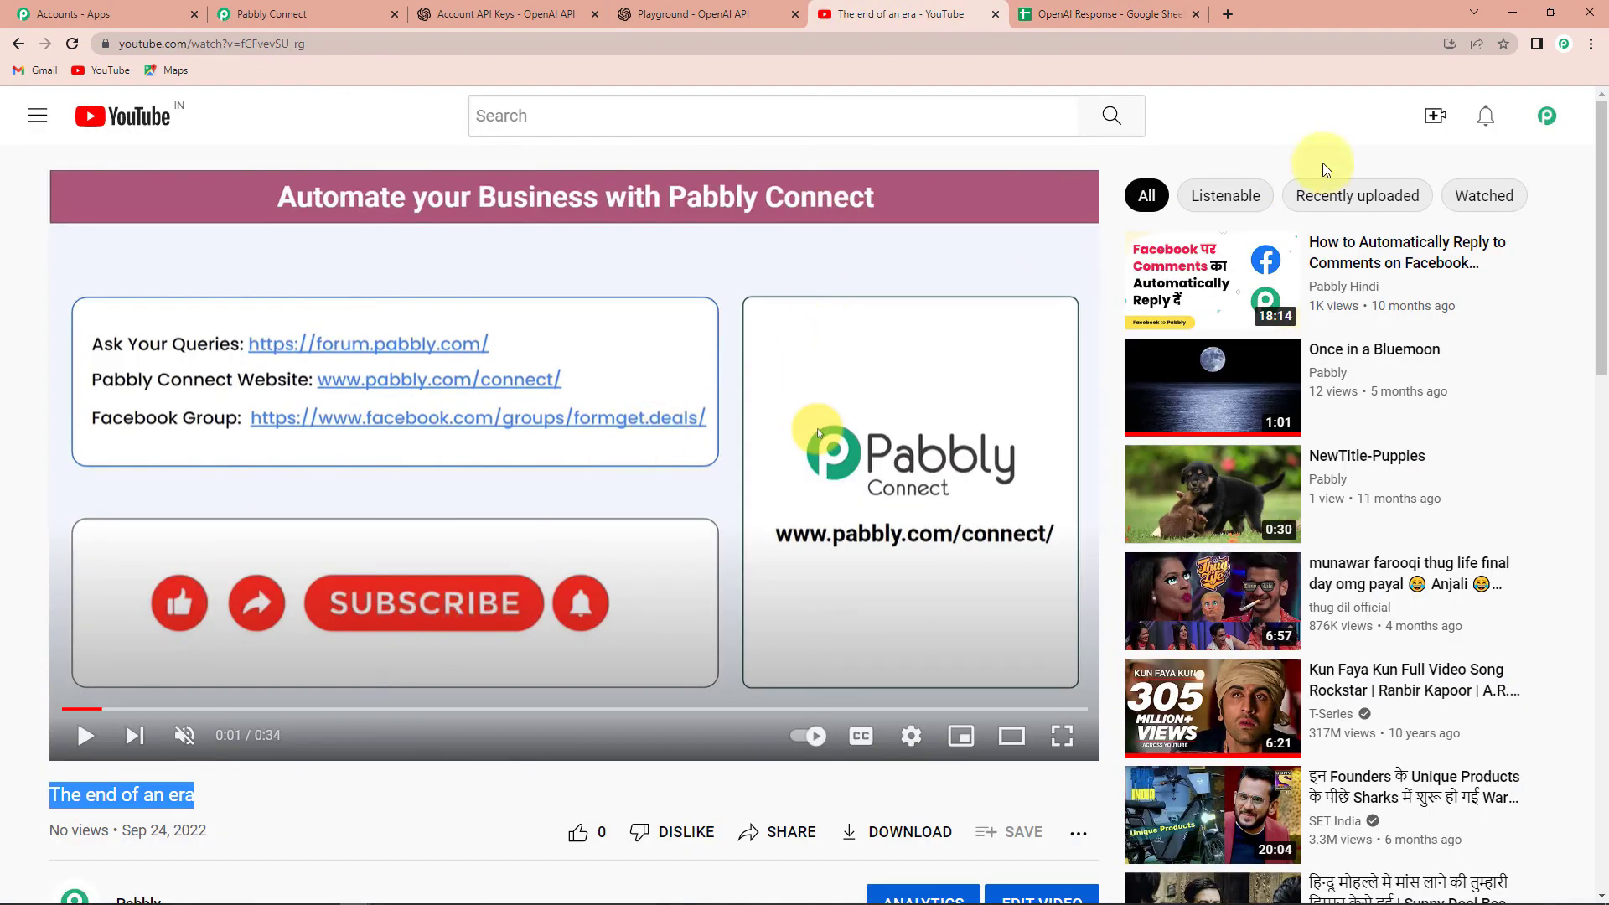
{"action": "left_click", "coordinate": [1517, 166]}
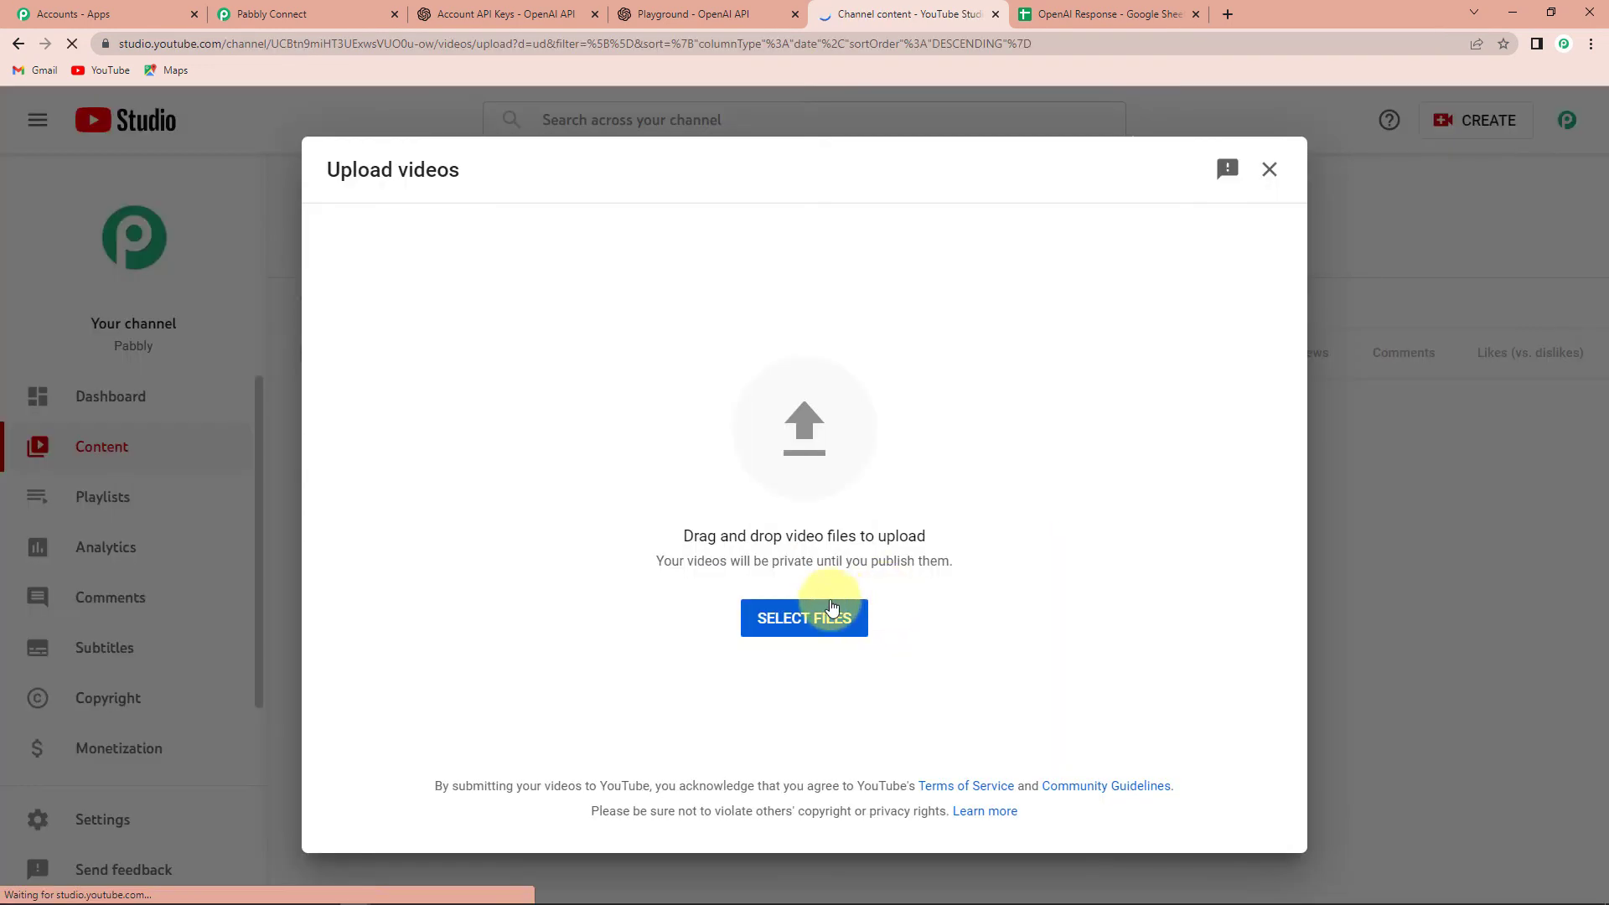
{"action": "left_click", "coordinate": [809, 617]}
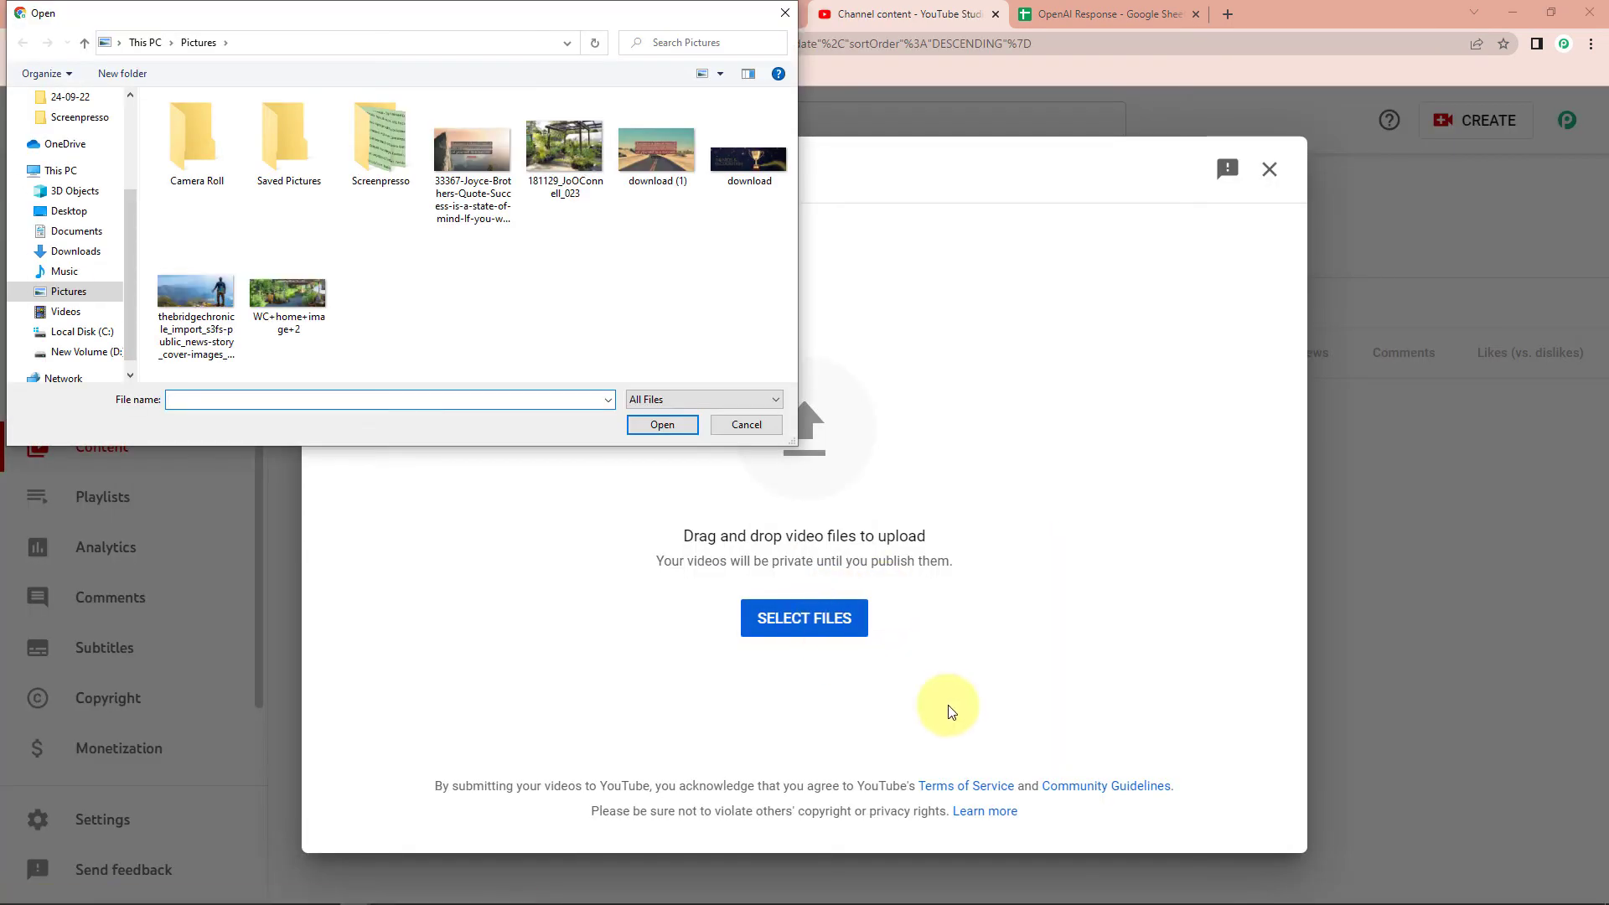
{"action": "left_click", "coordinate": [71, 322]}
{"action": "left_click", "coordinate": [76, 252]}
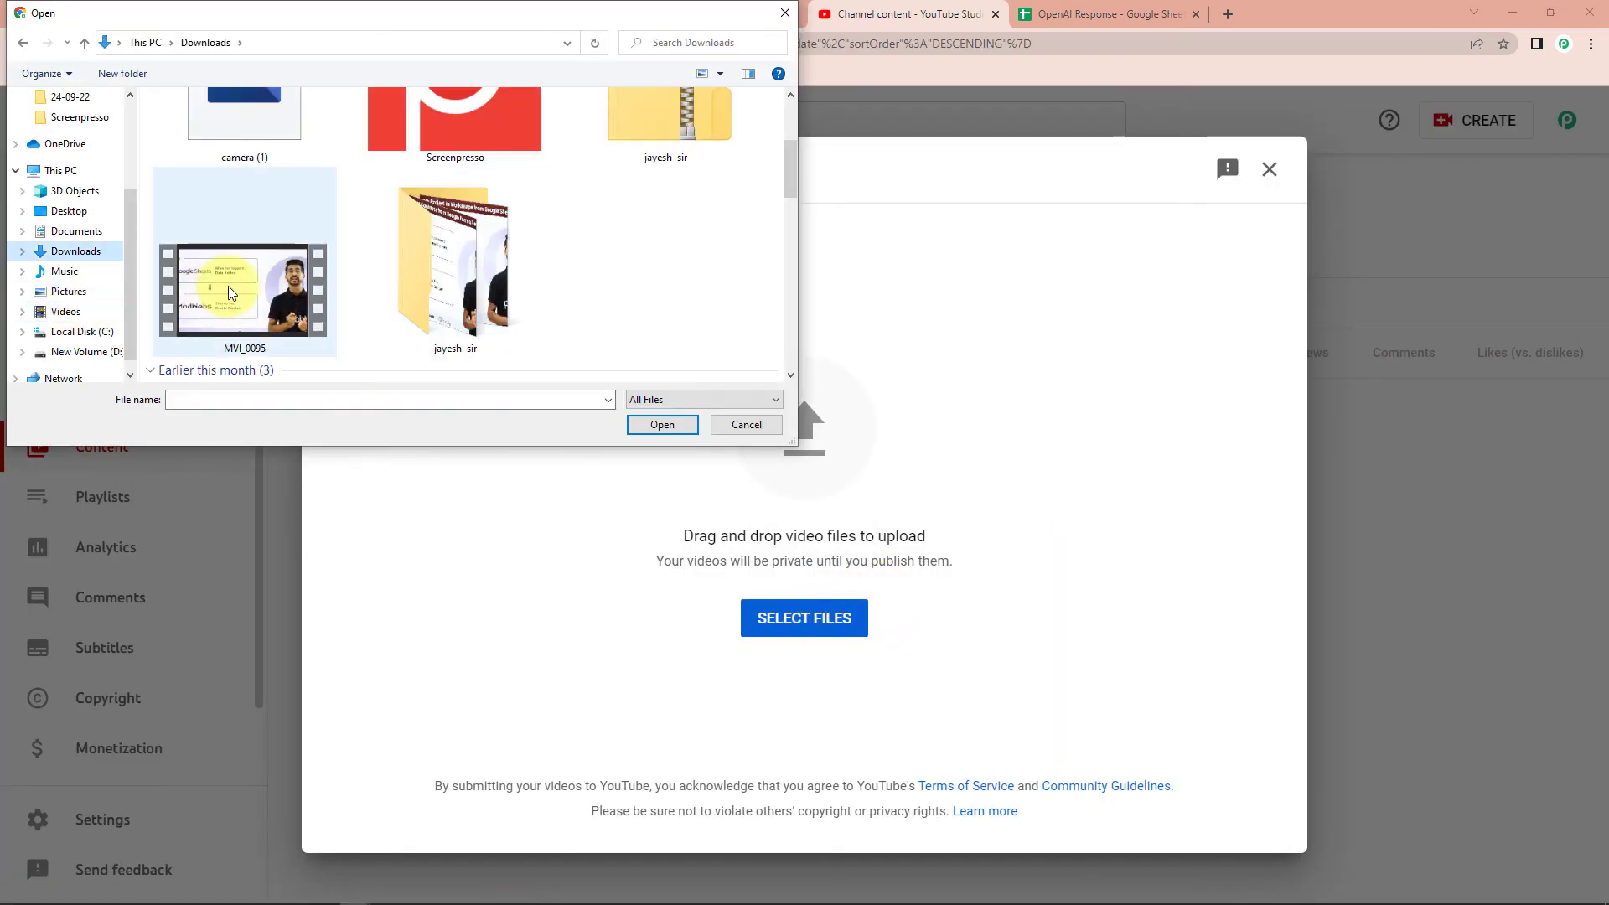
{"action": "left_click", "coordinate": [242, 293]}
{"action": "left_click", "coordinate": [662, 425]}
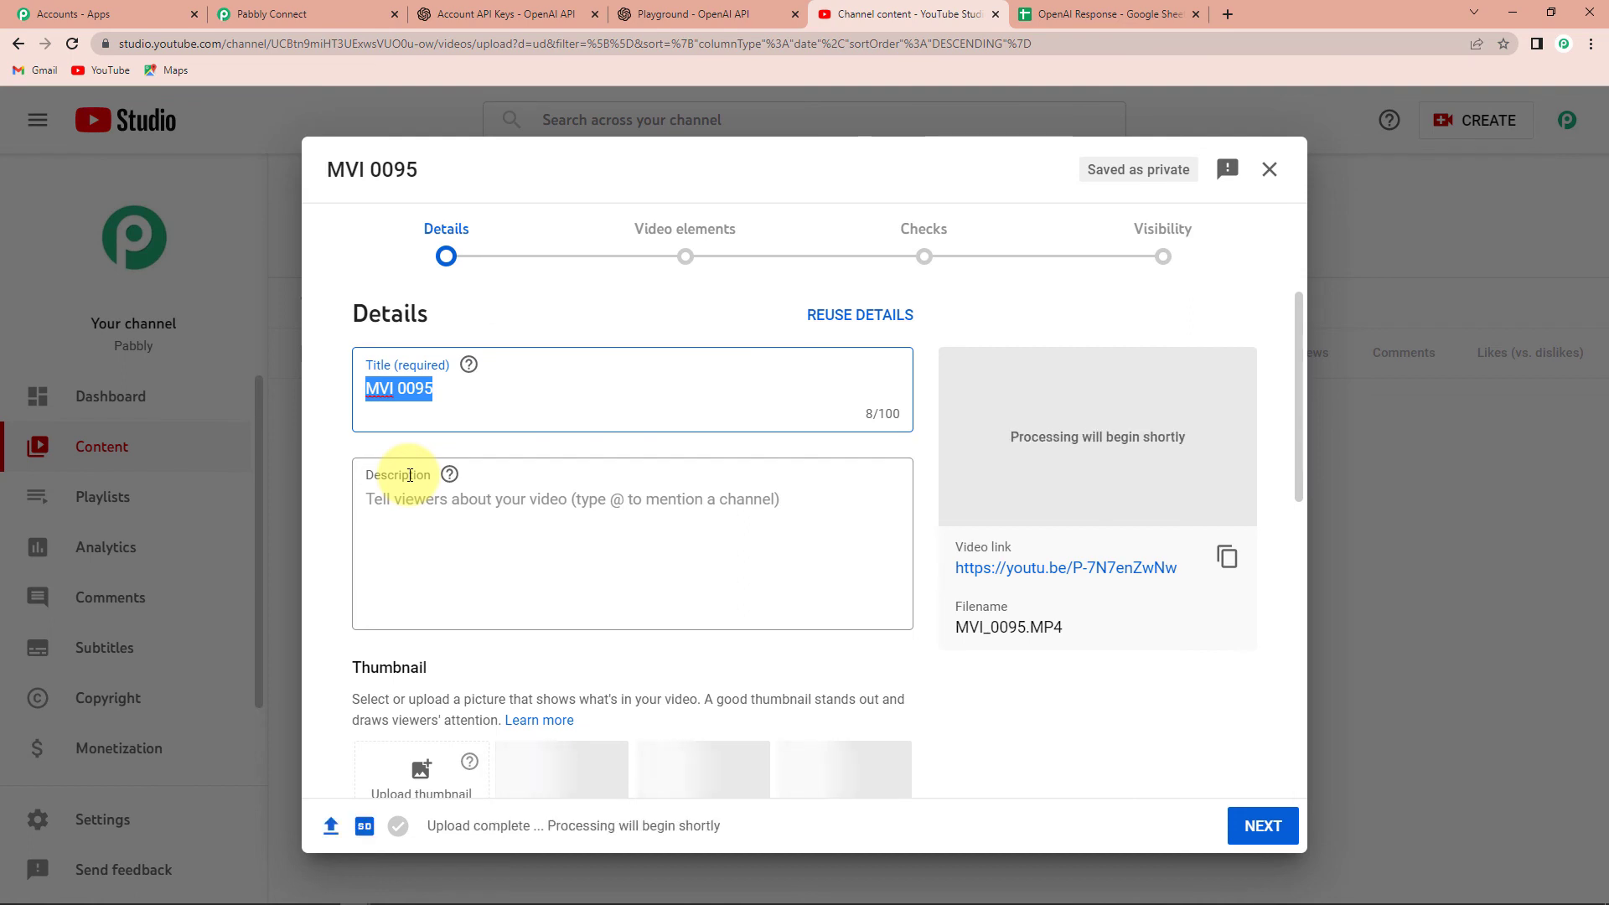
- Title the uploaded video "Pabbly Connect Tutorial" and fill in its description
{"action": "type", "text": "Pabbly Con"}
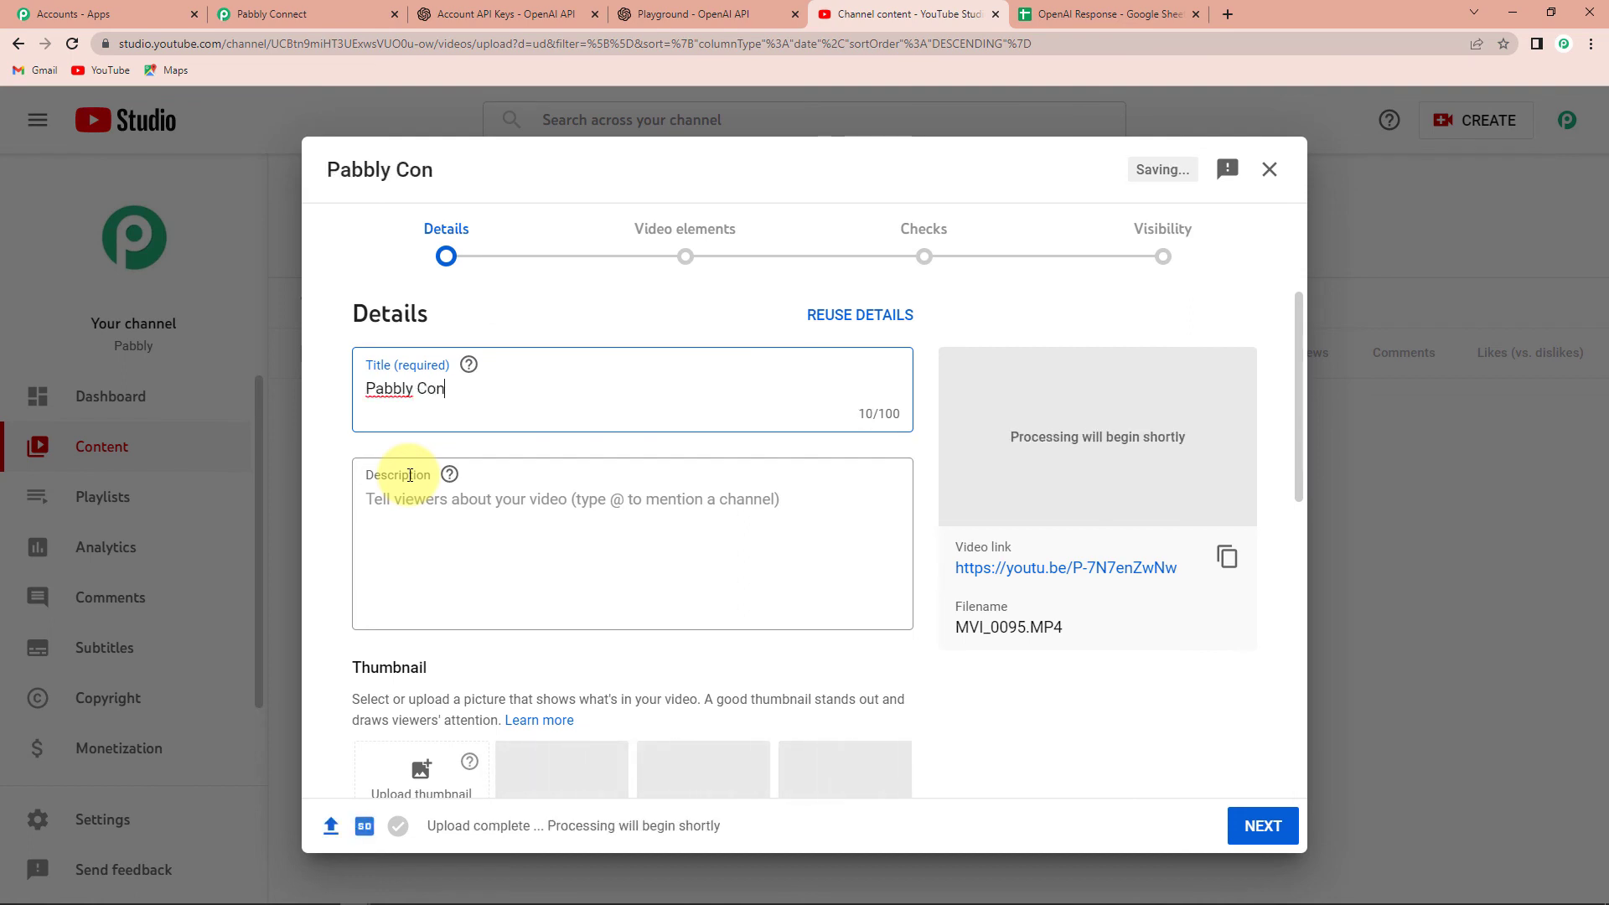
{"action": "type", "text": "nect Tutorial"}
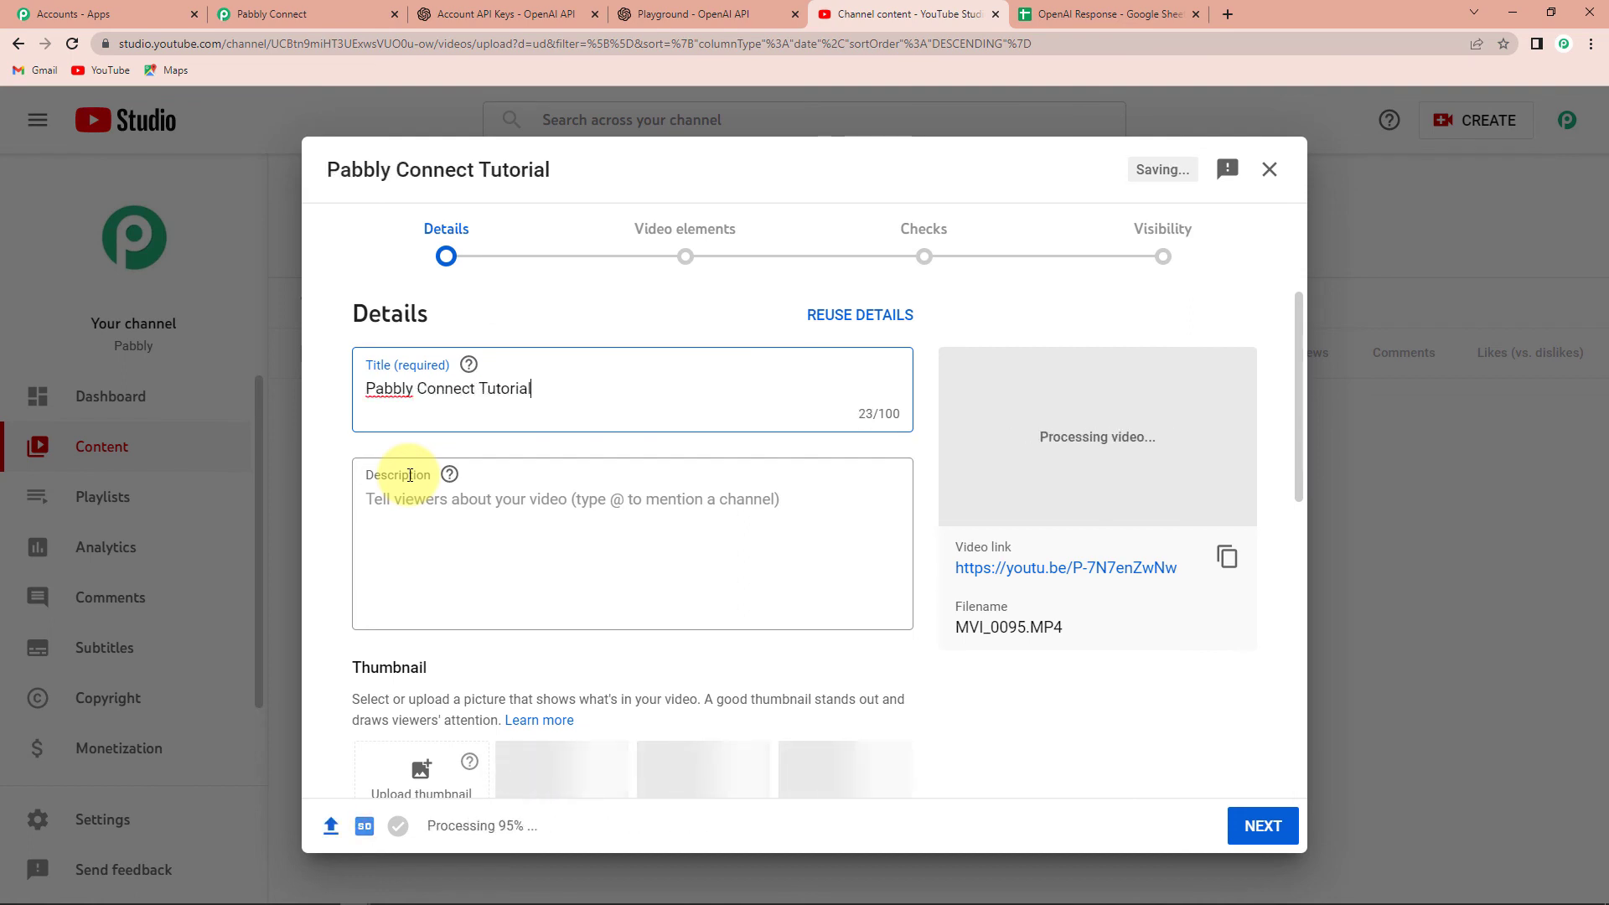
{"action": "left_click", "coordinate": [507, 514]}
{"action": "key", "text": "ctrl+v"}
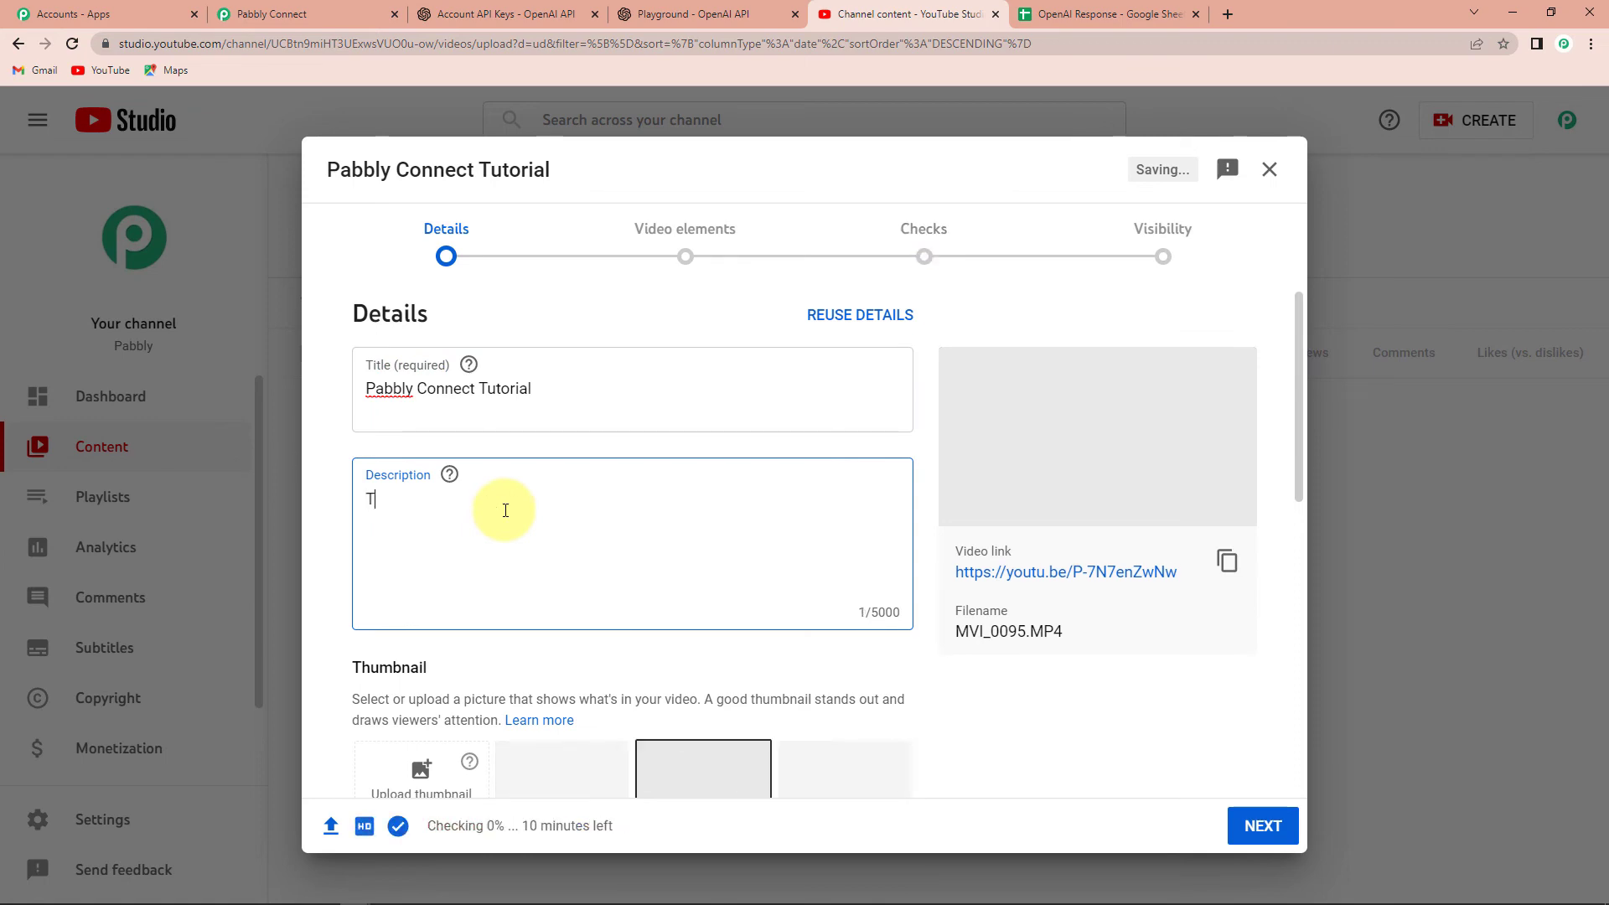
- Set the video's audience to "Yes, it's made for kids" and proceed past the details
{"action": "scroll", "coordinate": [586, 587], "scroll_direction": "down", "scroll_amount": 3}
{"action": "scroll", "coordinate": [641, 668], "scroll_direction": "down", "scroll_amount": 5}
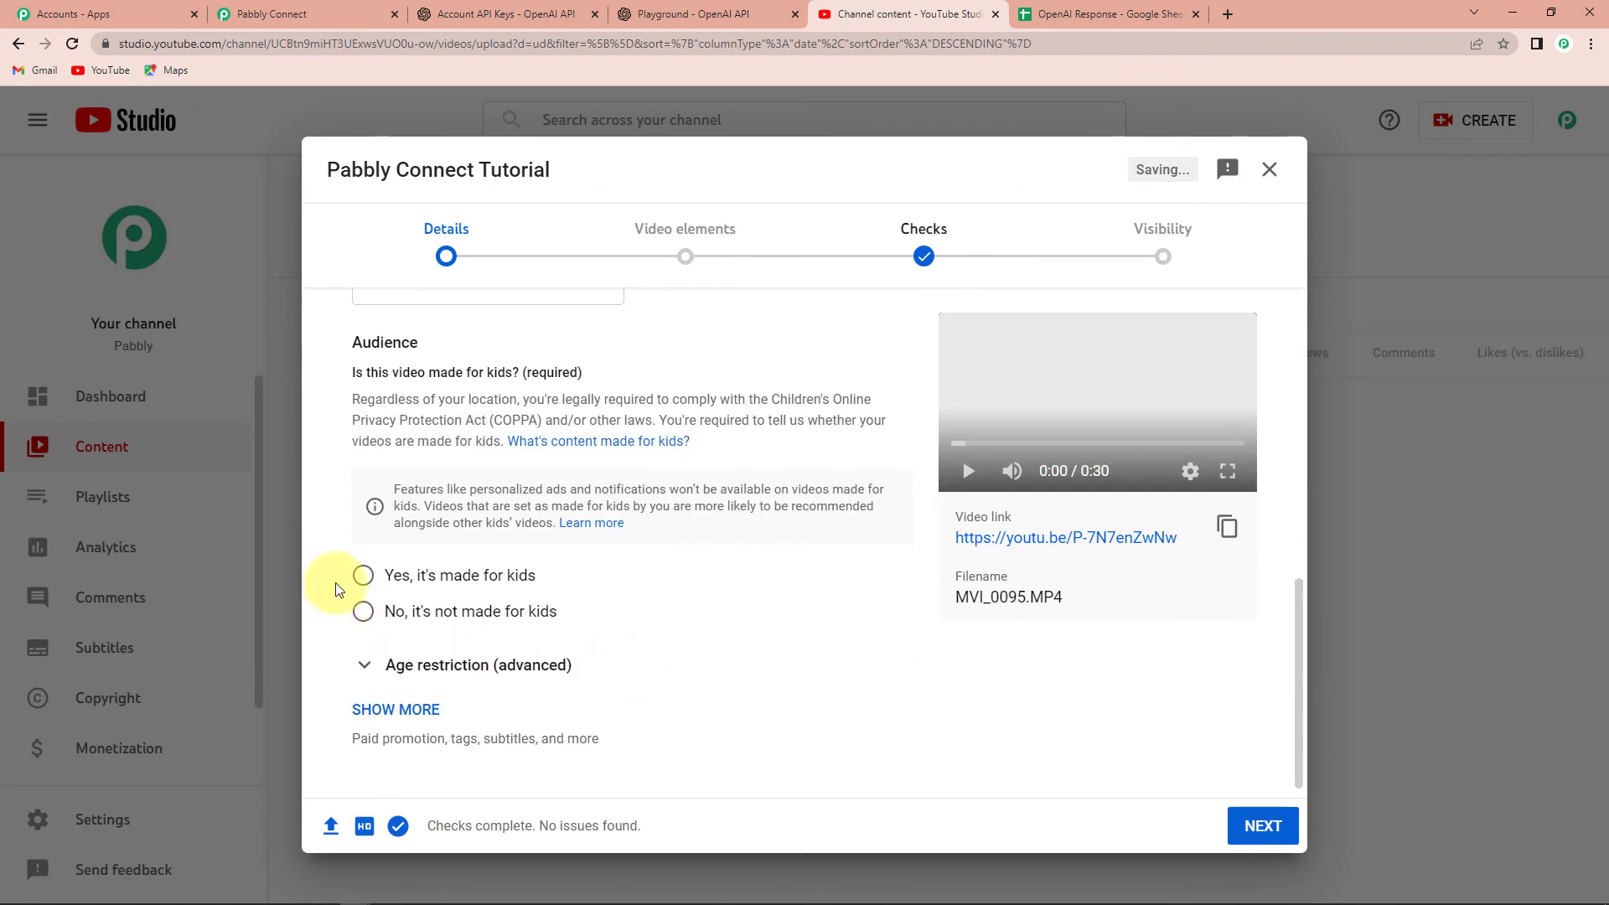
{"action": "left_click", "coordinate": [362, 578]}
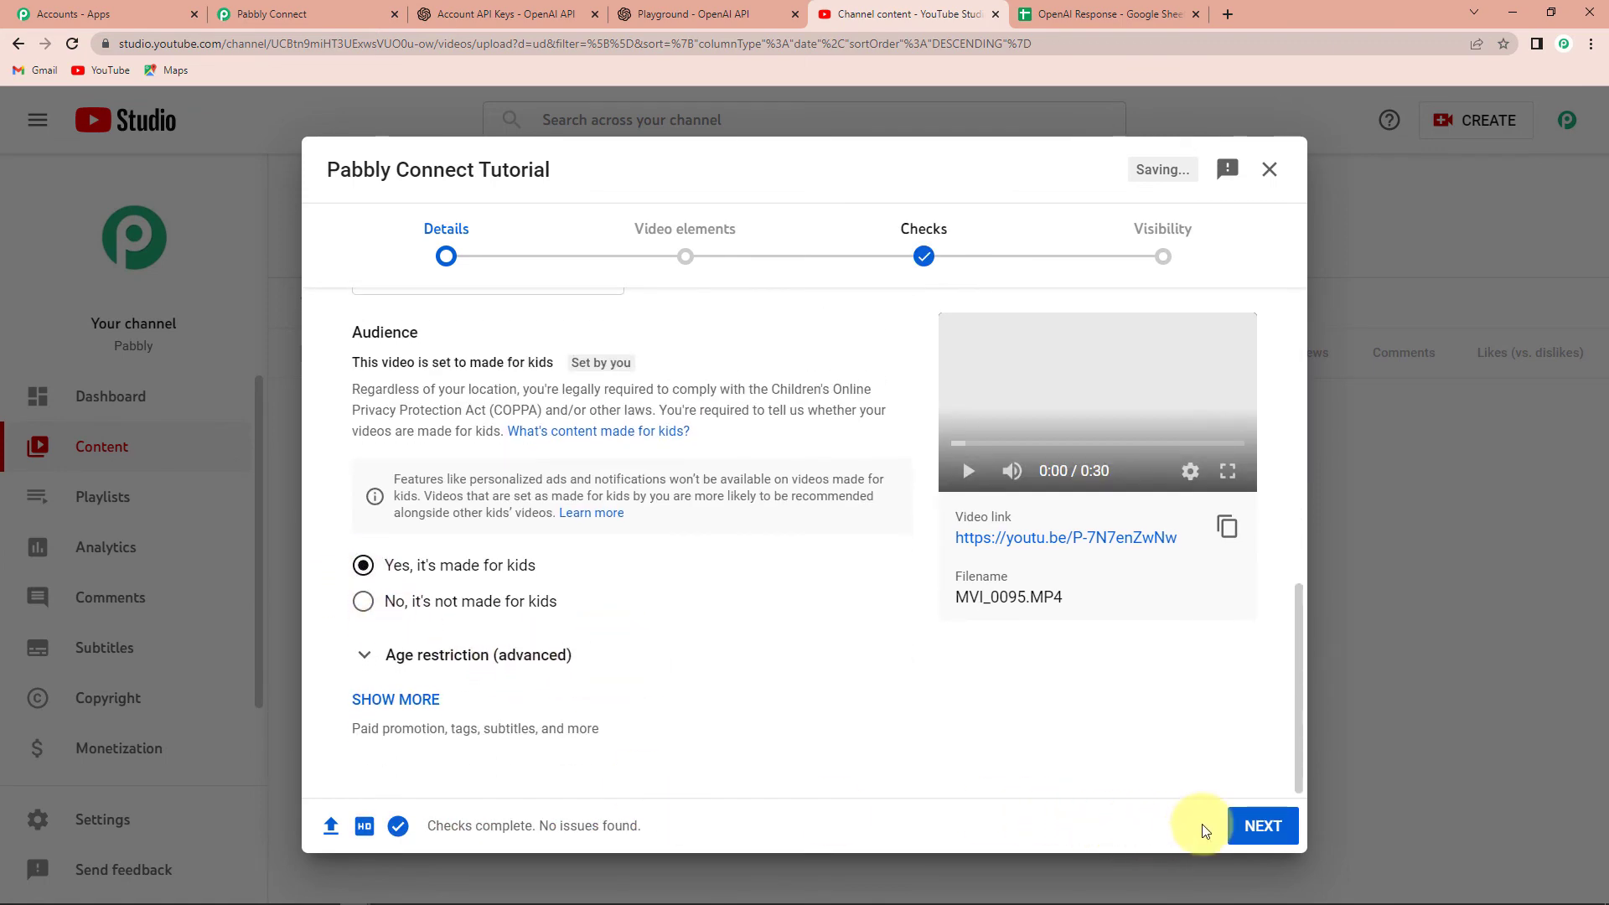
{"action": "left_click", "coordinate": [1259, 830]}
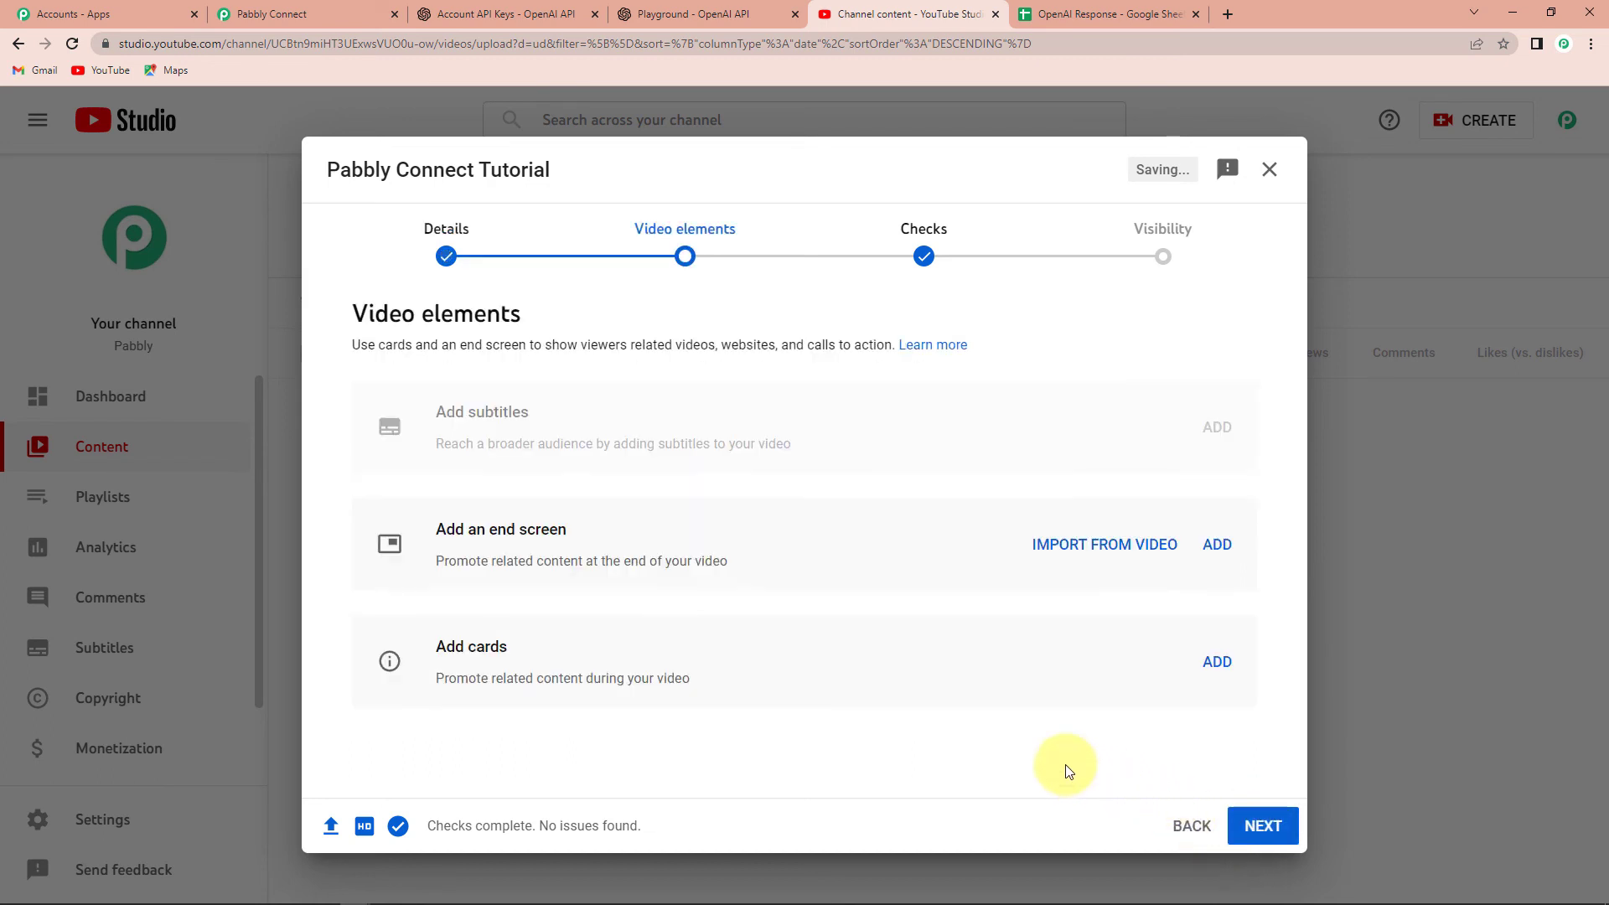
- Skip the video elements and checks, set the visibility to Public, and publish the video
{"action": "left_click", "coordinate": [1298, 830]}
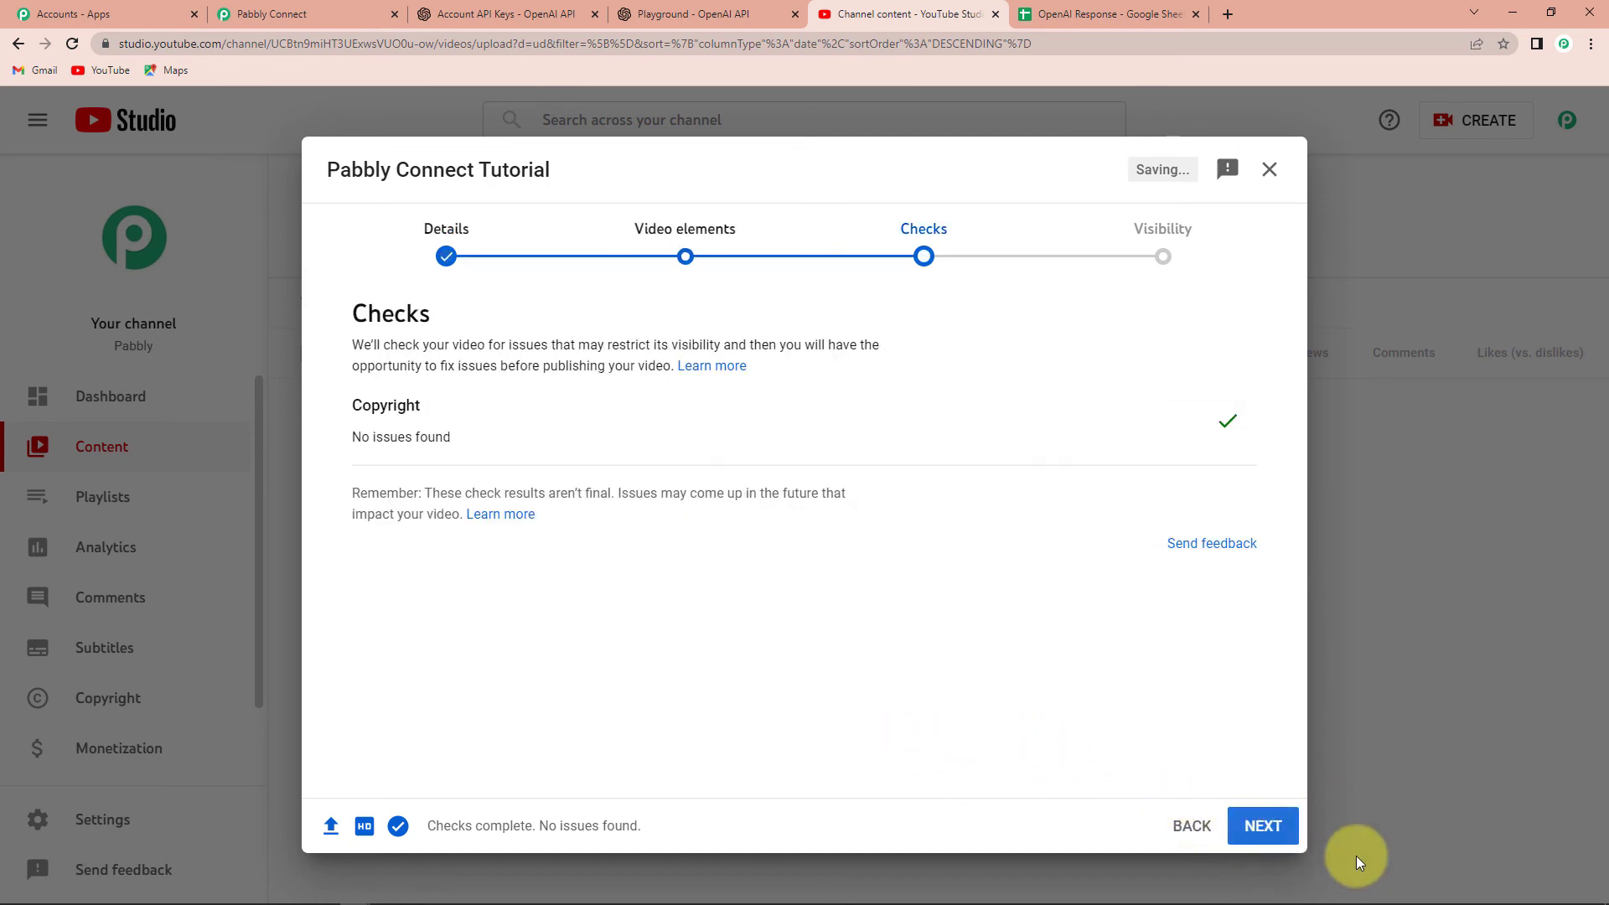
{"action": "left_click", "coordinate": [1271, 852]}
{"action": "left_click", "coordinate": [417, 584]}
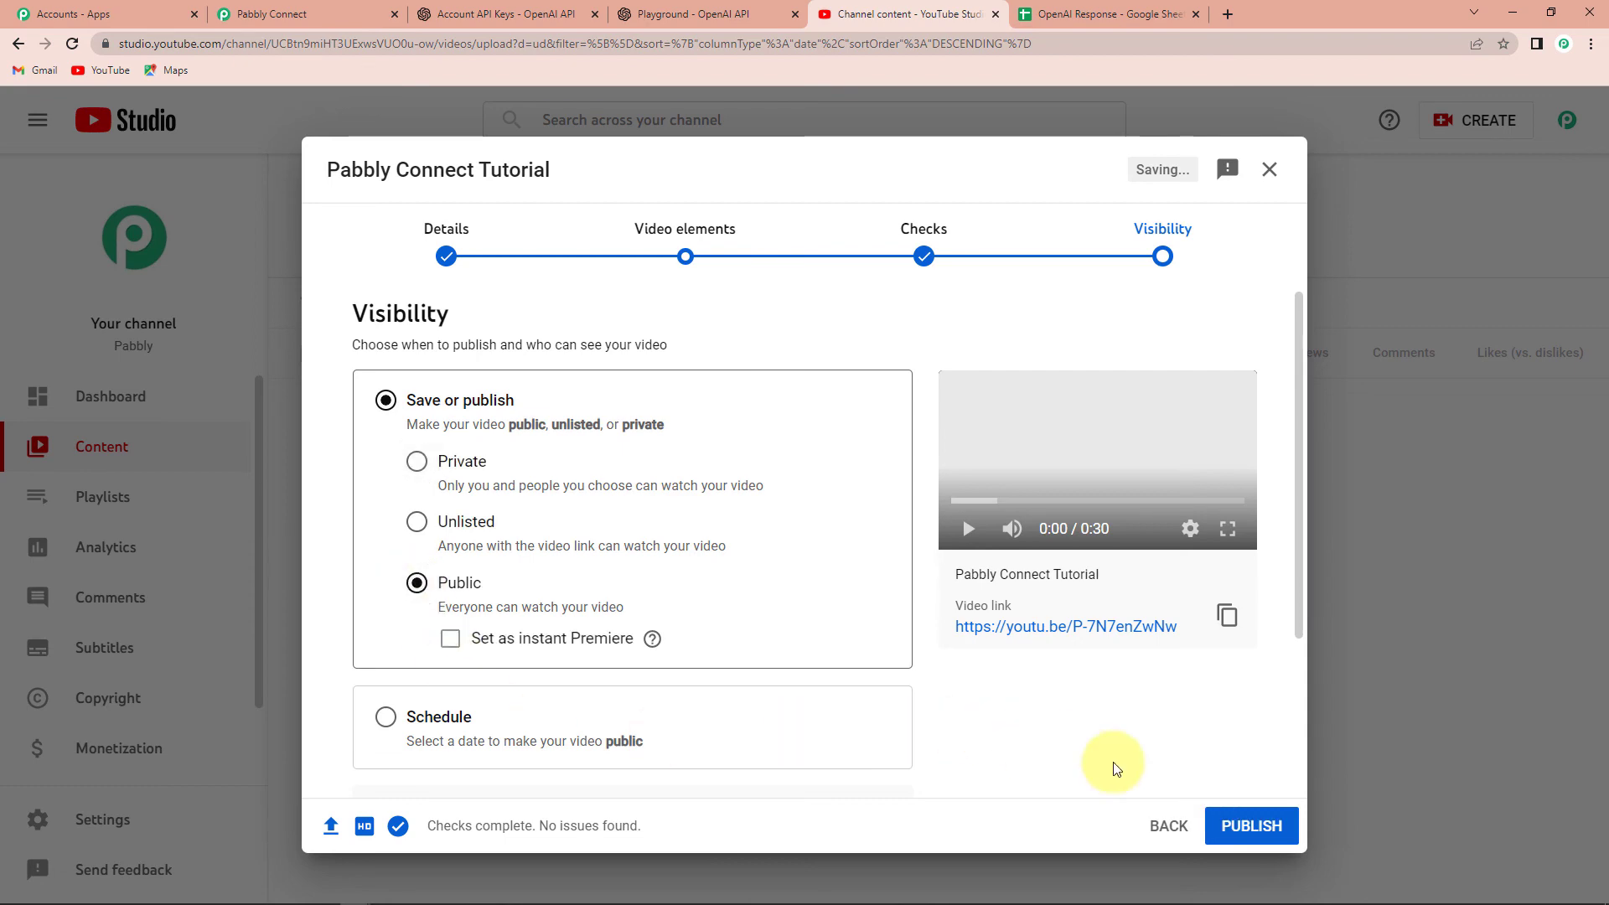
{"action": "left_click", "coordinate": [1245, 826]}
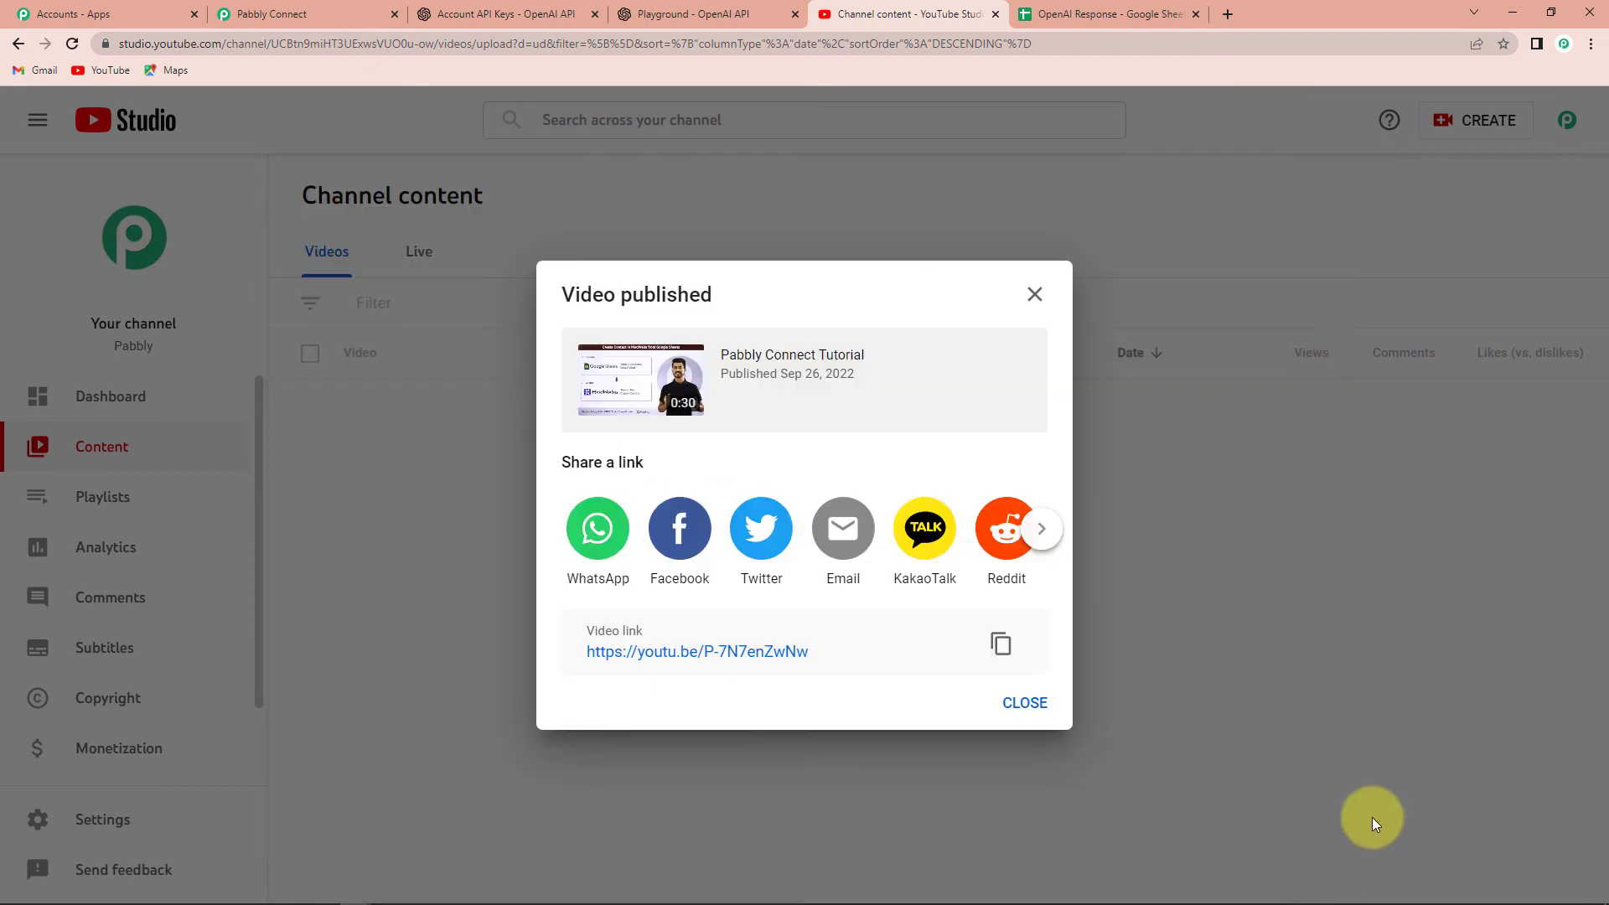
- Dismiss the publish confirmation, switch to the OpenAI Response spreadsheet in Google Sheets, and reload it to check the title and blog rows
{"action": "left_click", "coordinate": [1028, 702]}
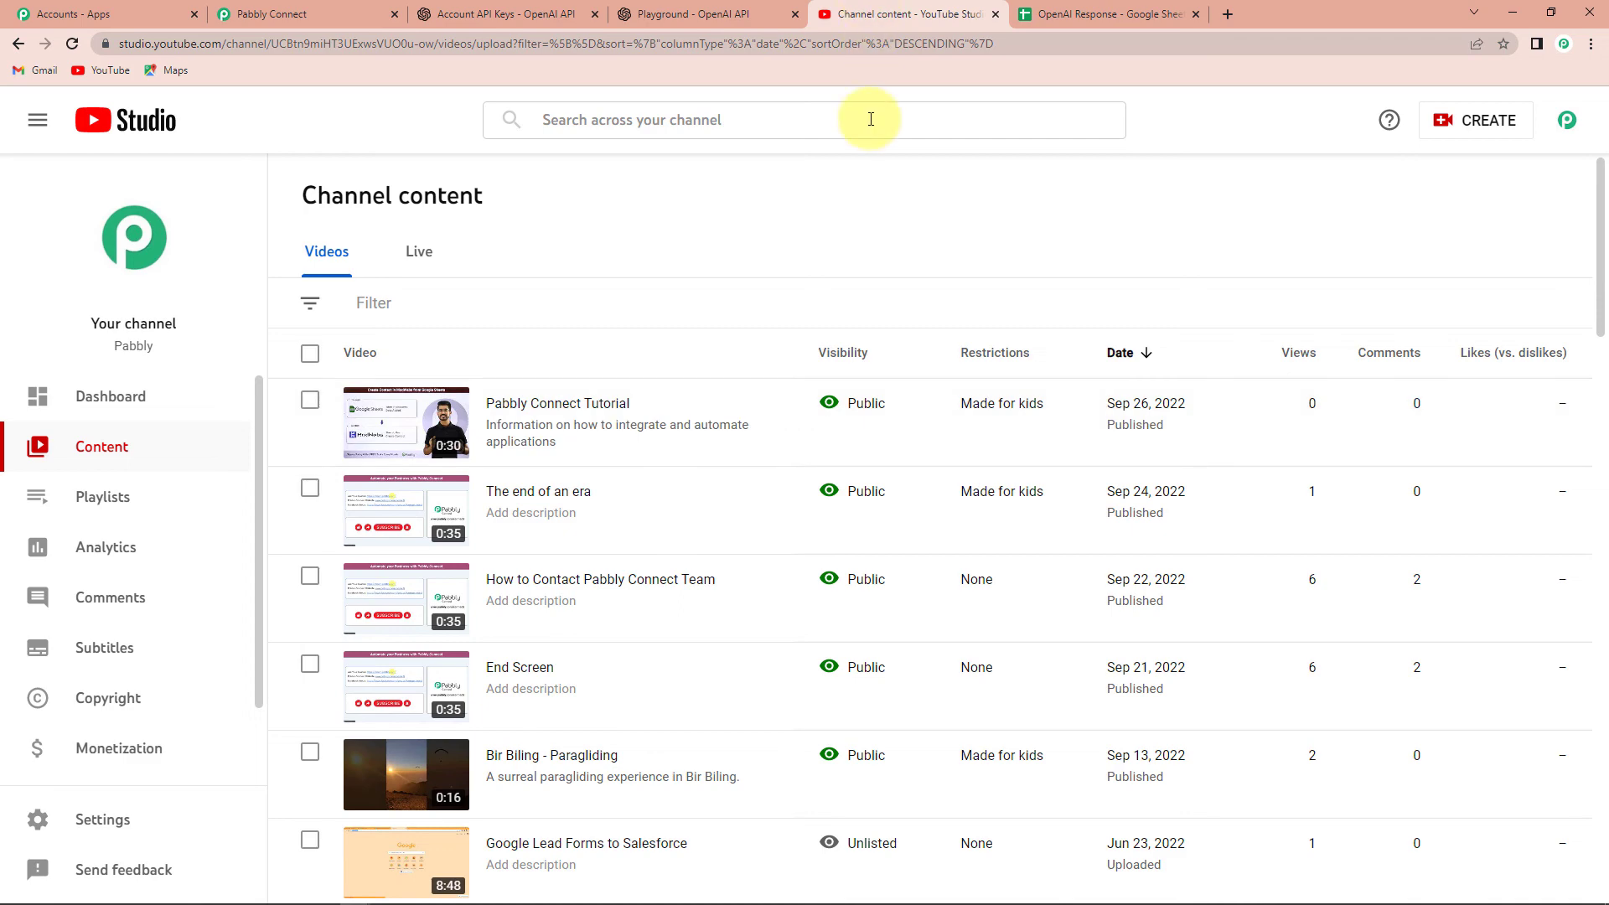
{"action": "left_click", "coordinate": [1106, 14]}
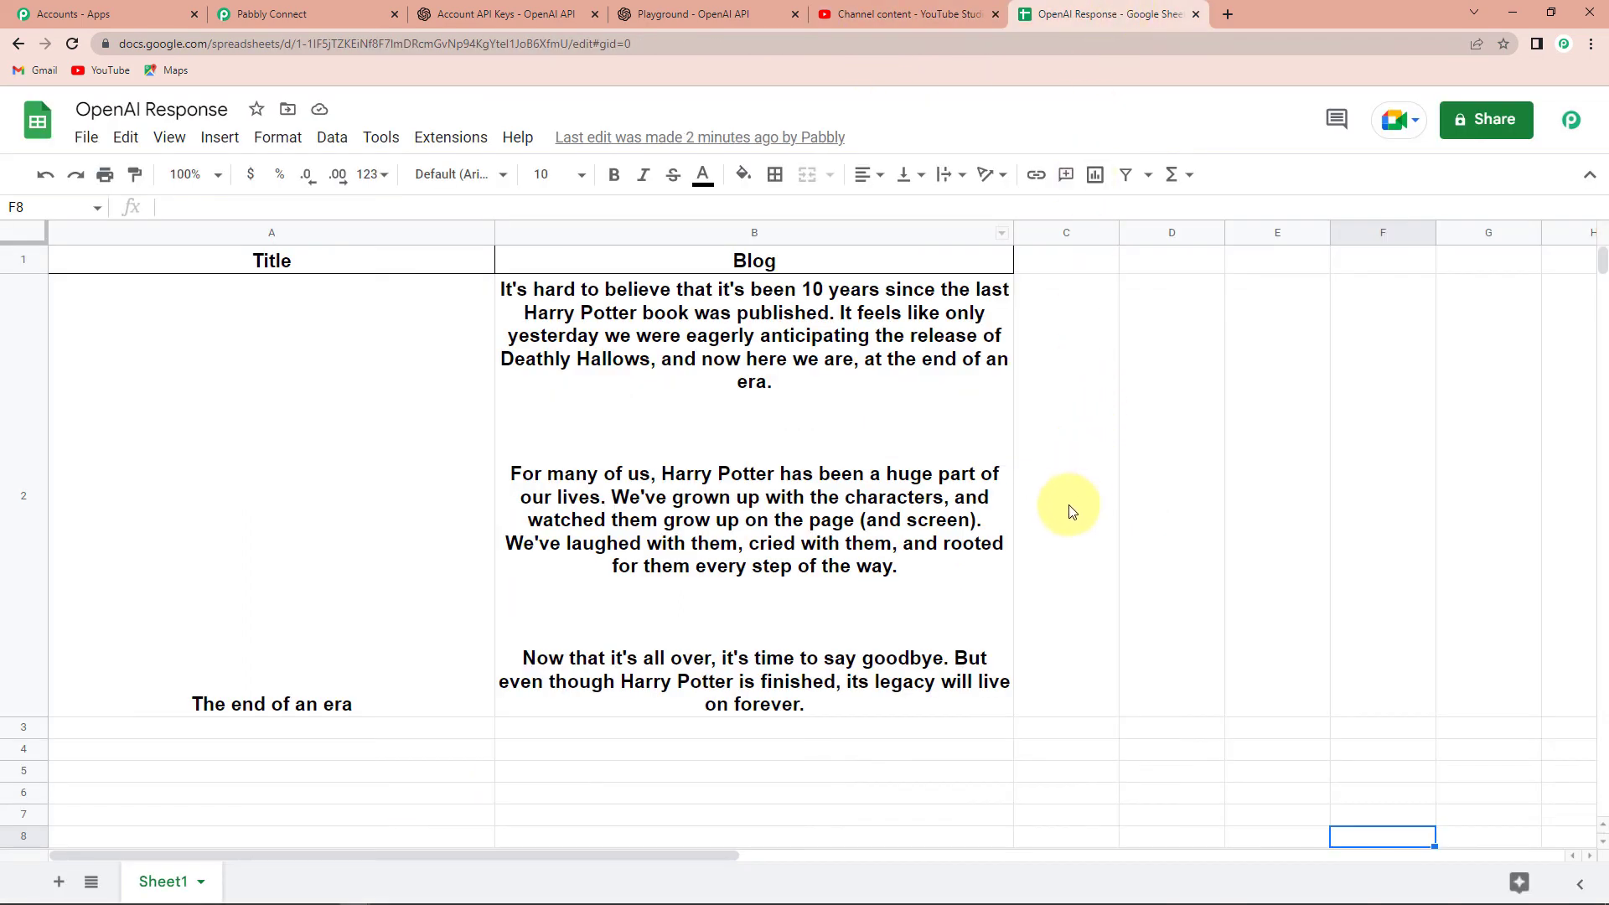
{"action": "left_click", "coordinate": [72, 44]}
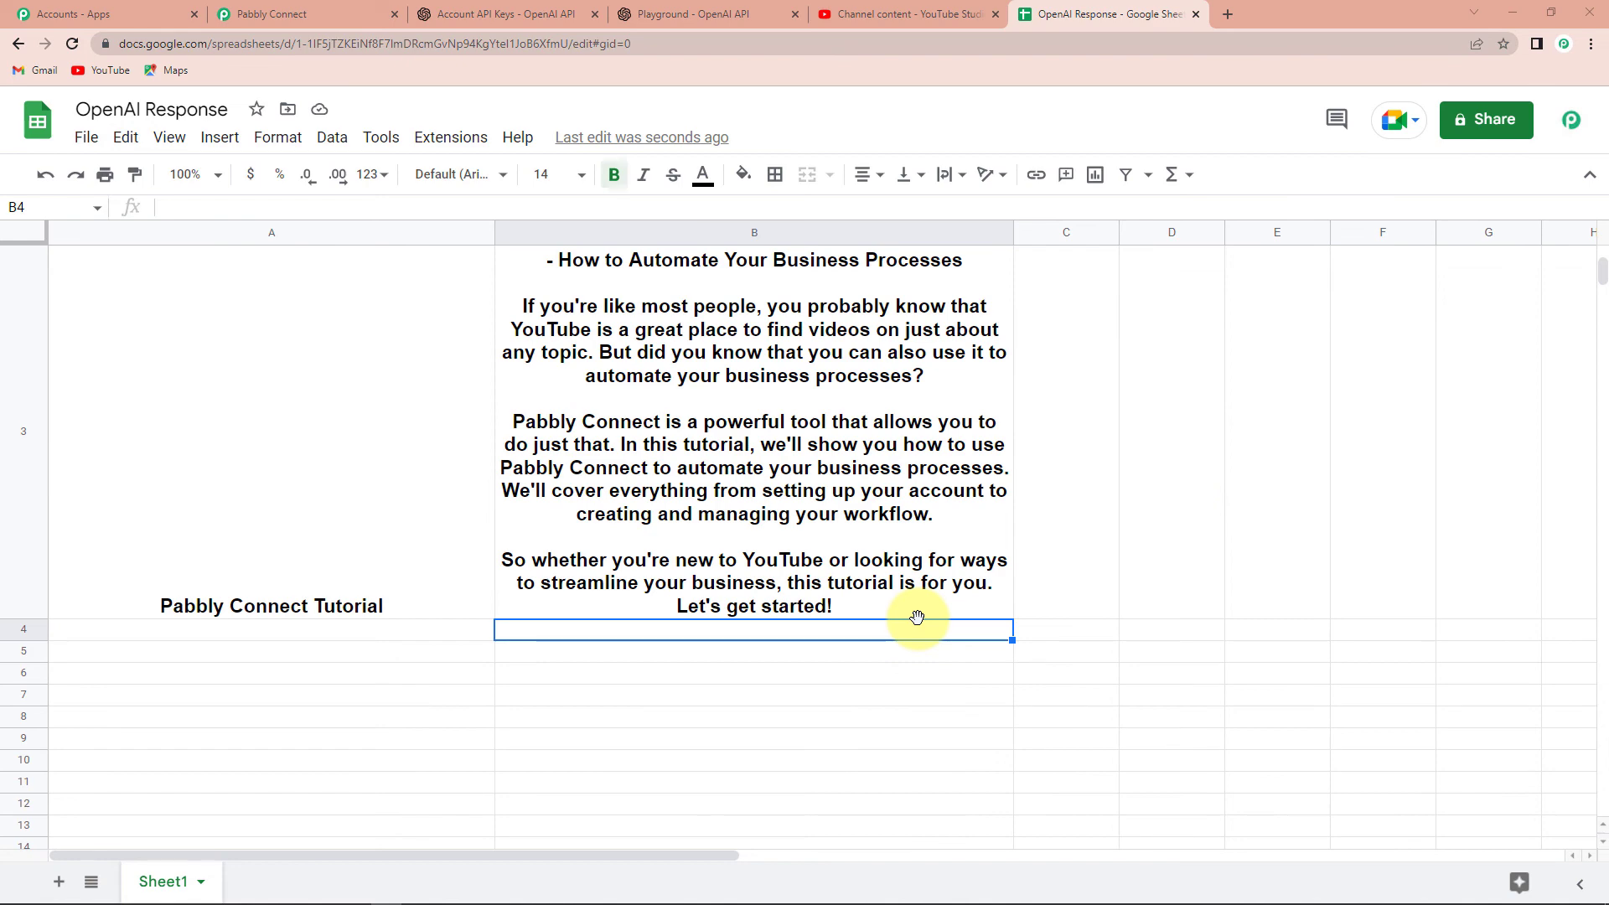
{"action": "scroll", "coordinate": [718, 610], "scroll_direction": "up", "scroll_amount": 5}
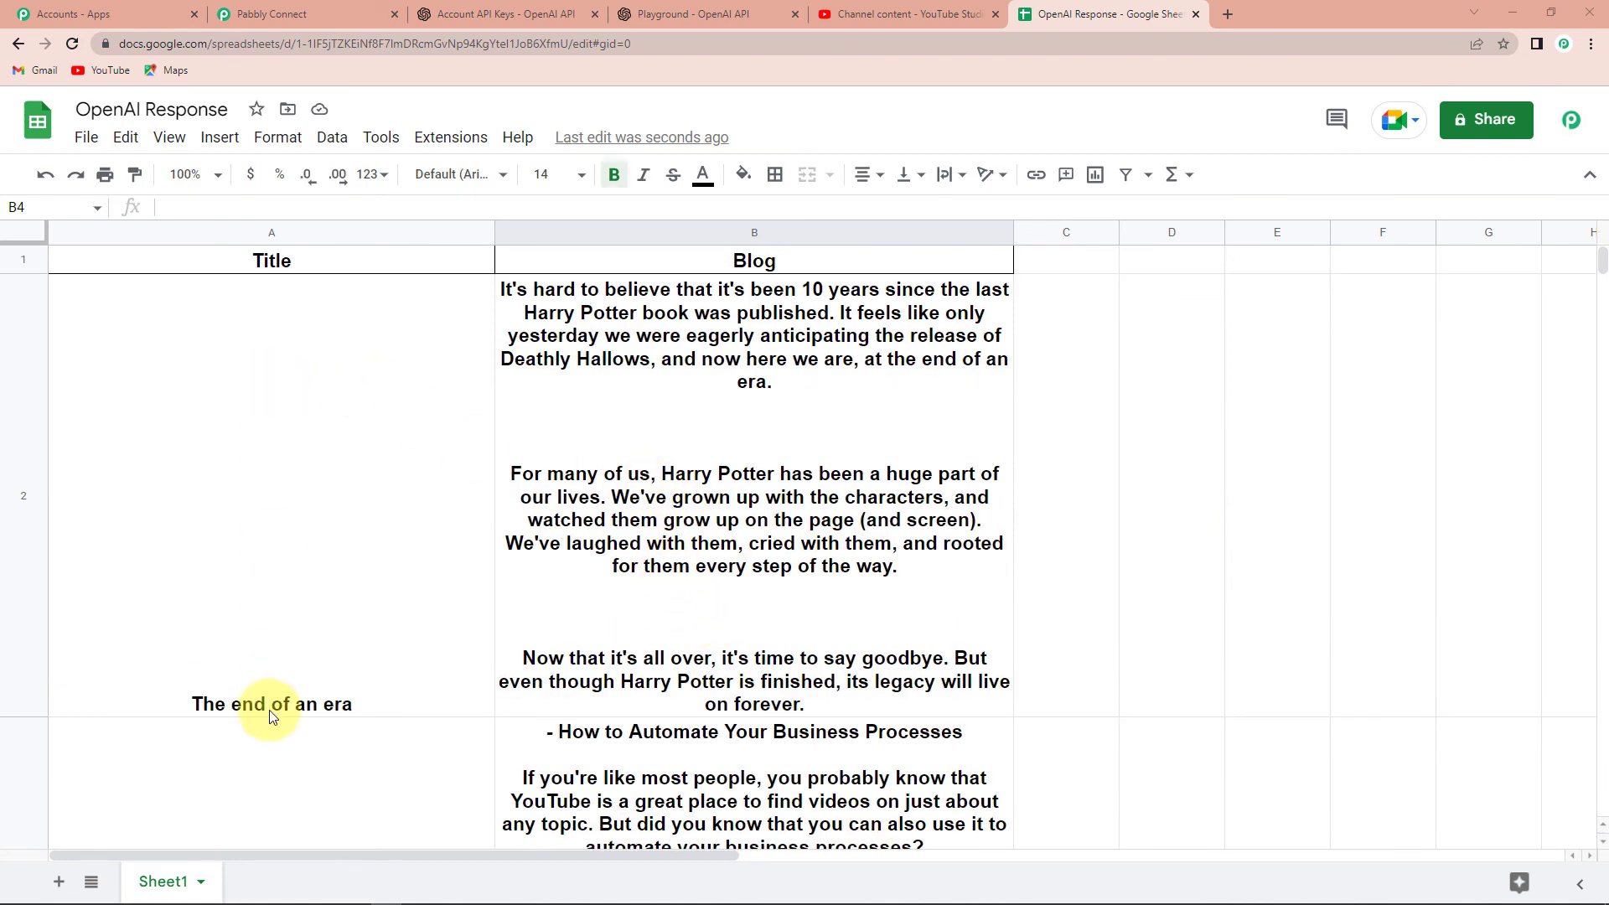
{"action": "scroll", "coordinate": [252, 645], "scroll_direction": "down", "scroll_amount": 5}
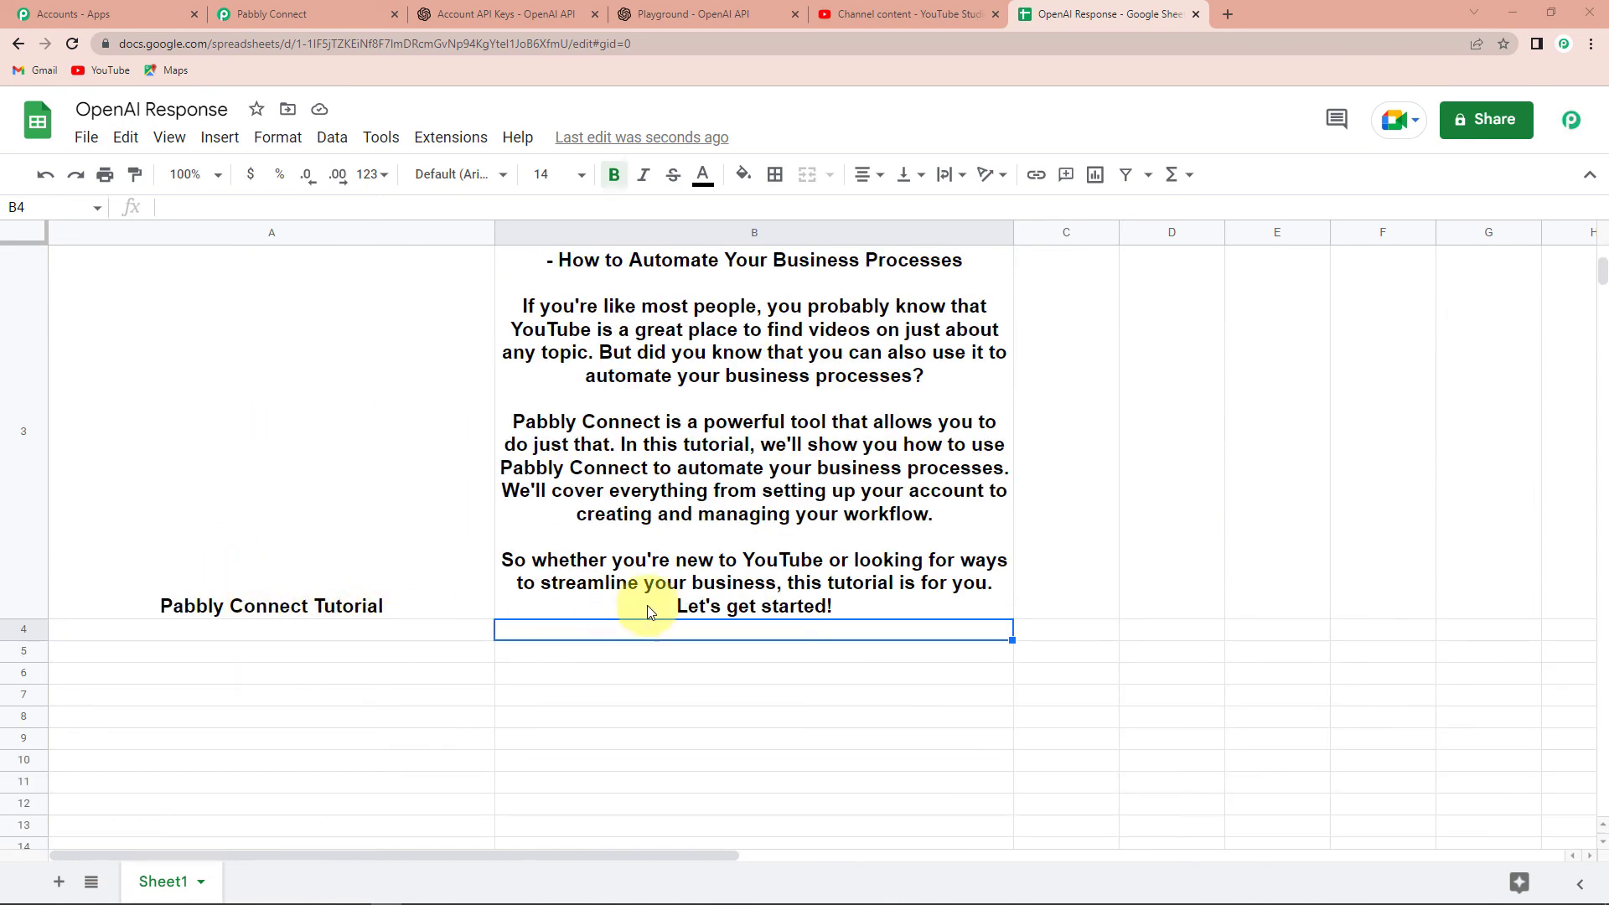
{"action": "scroll", "coordinate": [1350, 642], "scroll_direction": "up", "scroll_amount": 5}
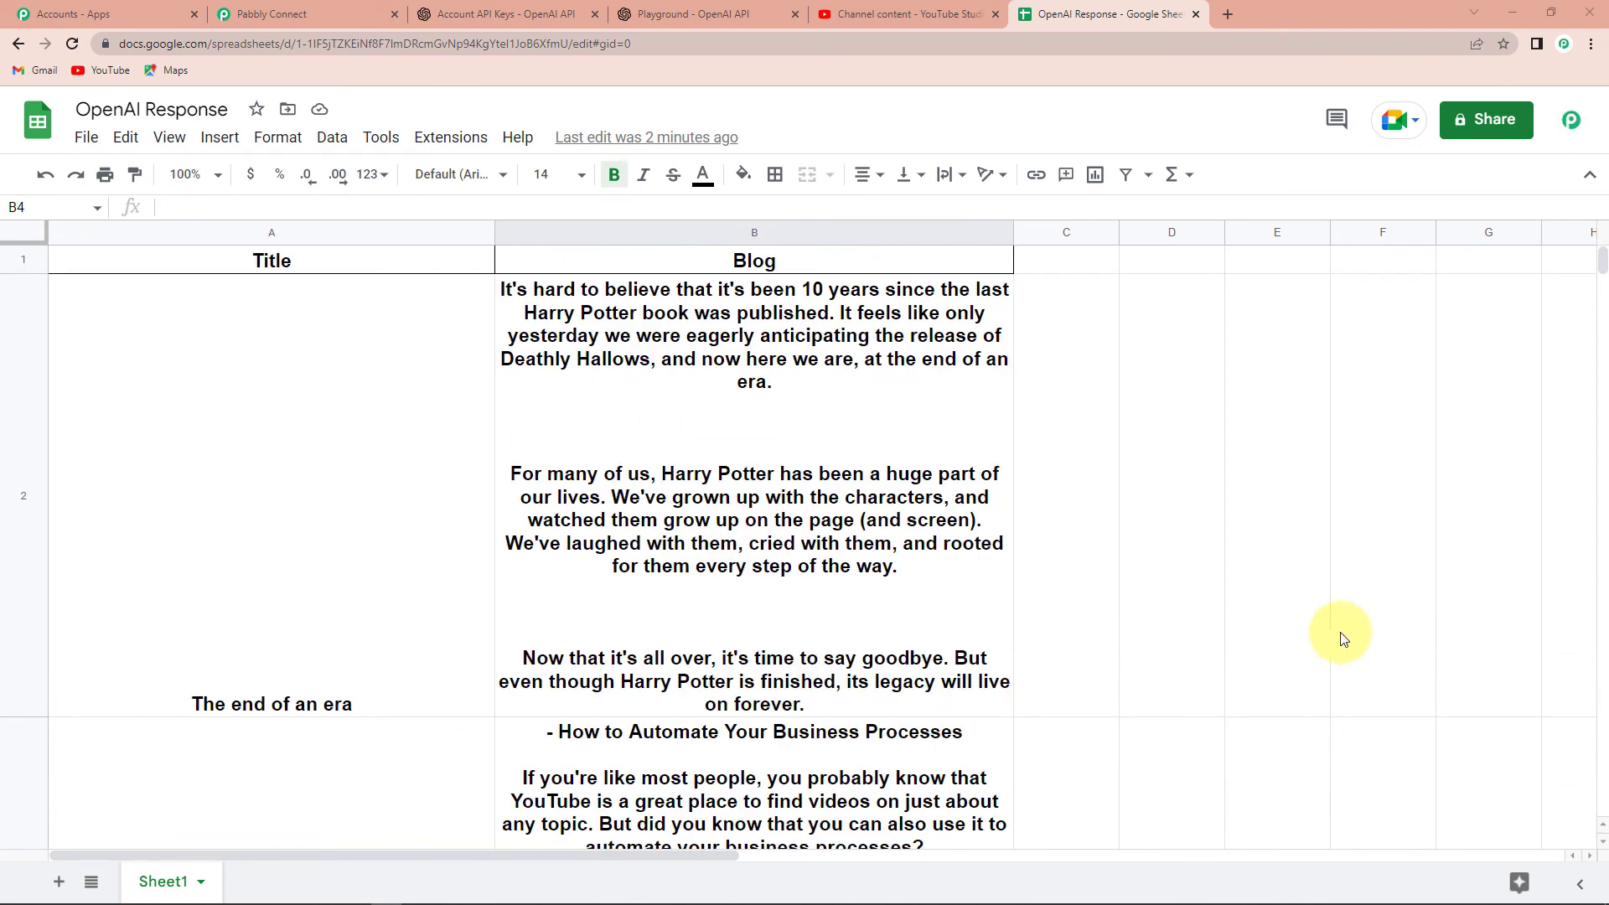
- Switch to Pabbly Connect and review the YouTube trigger, OpenAI action and Google Sheets action of the Youtube OpenAI Integration workflow
{"action": "left_click", "coordinate": [293, 19]}
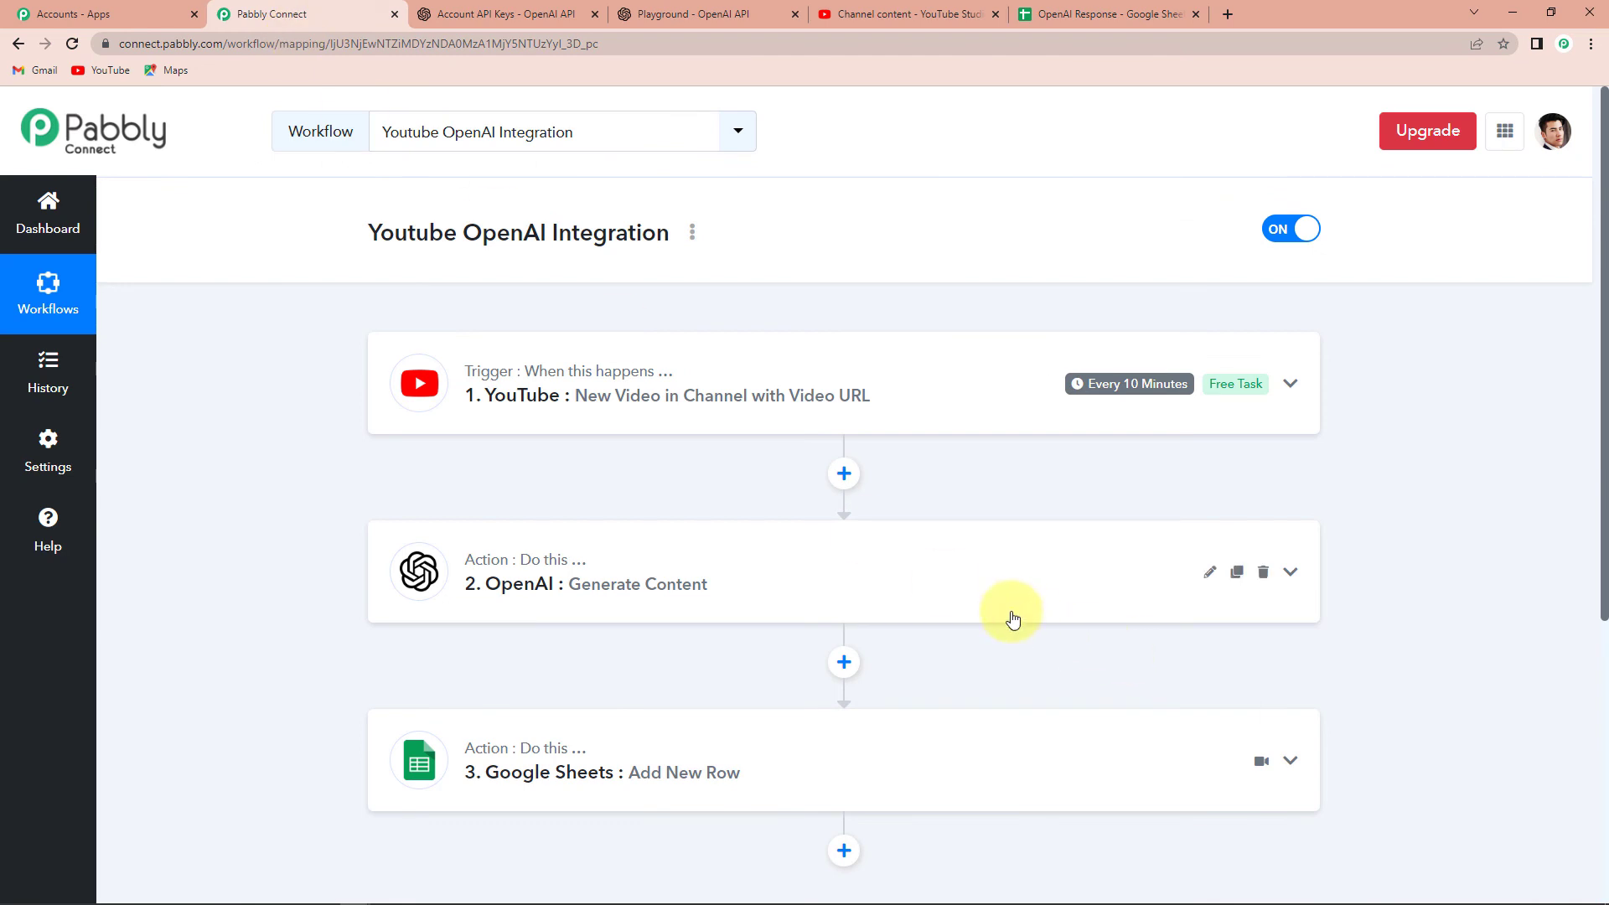
{"action": "mouse_move", "coordinate": [1151, 396]}
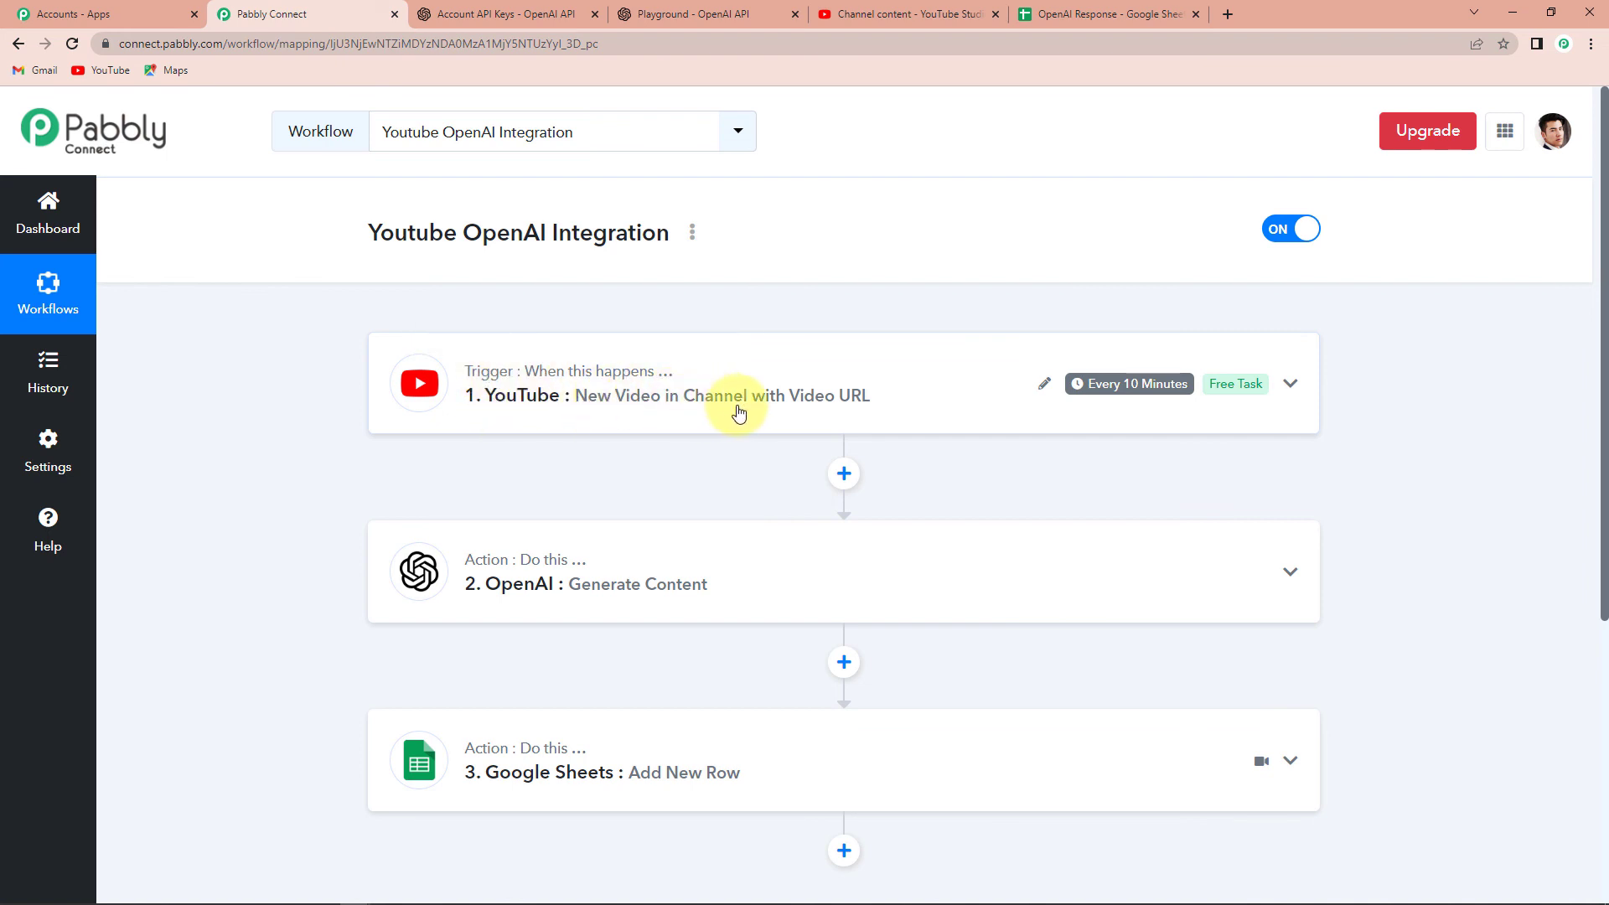
{"action": "scroll", "coordinate": [854, 414], "scroll_direction": "down", "scroll_amount": 2}
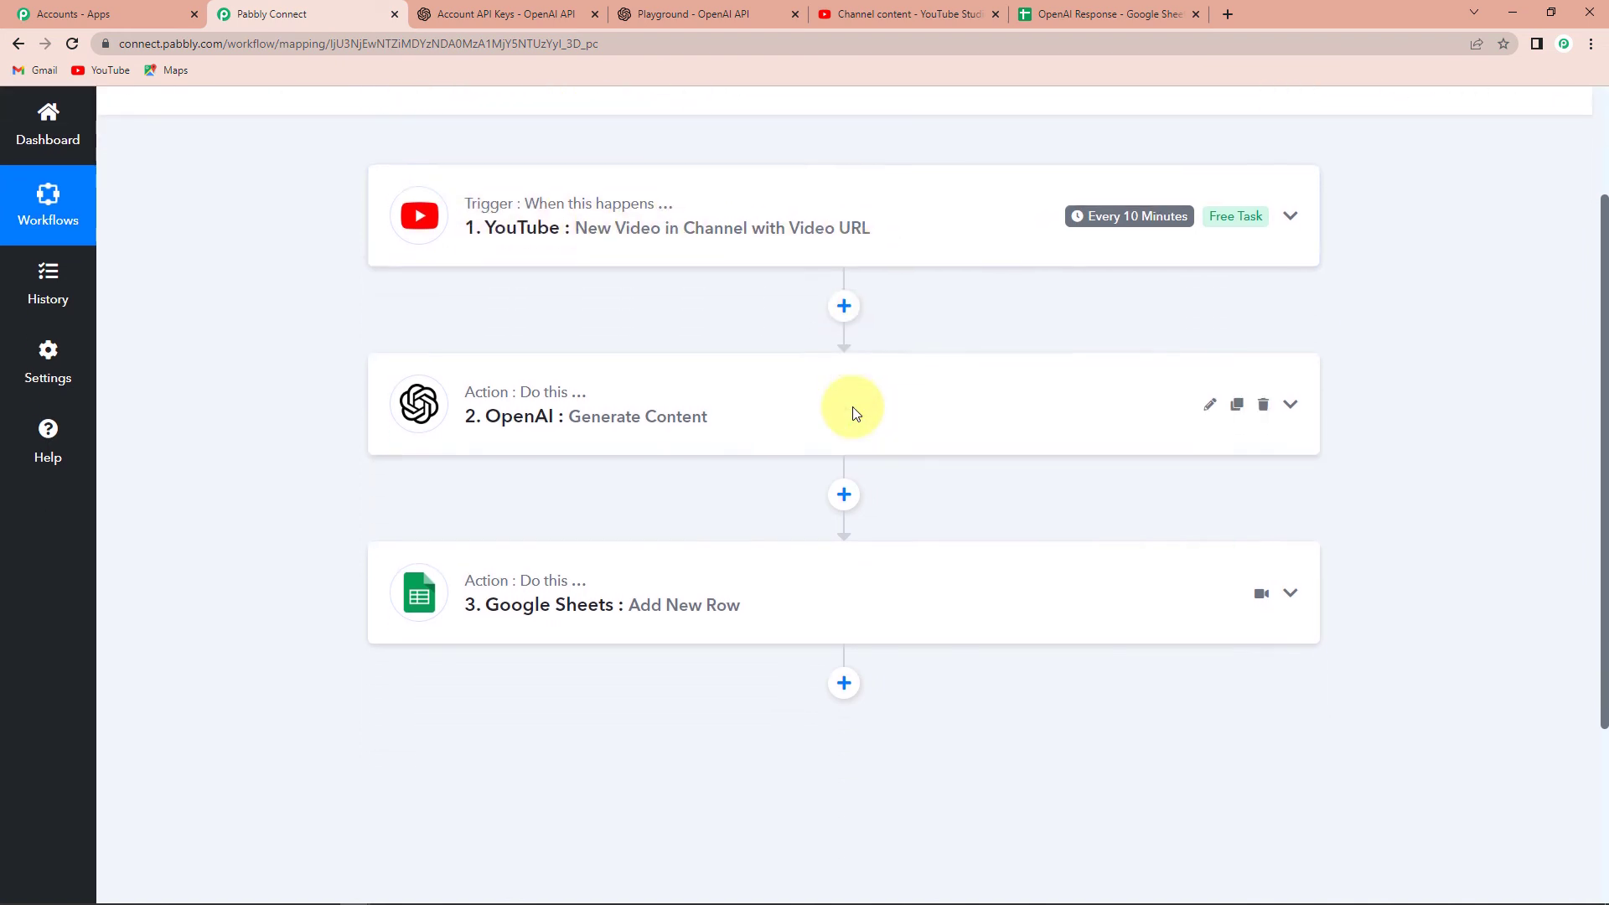